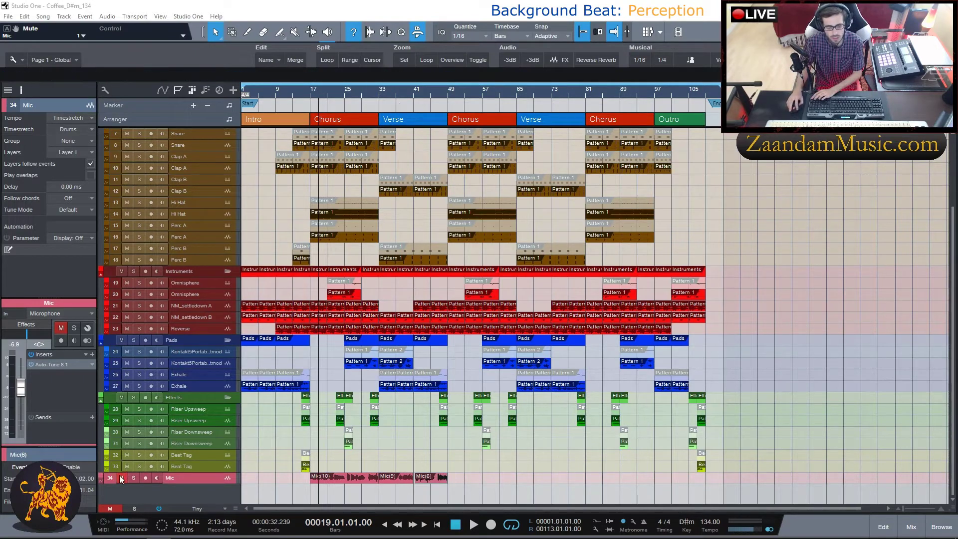
Play the song from the beginning and set the track height to Normal
{"action": "key", "text": "comma"}
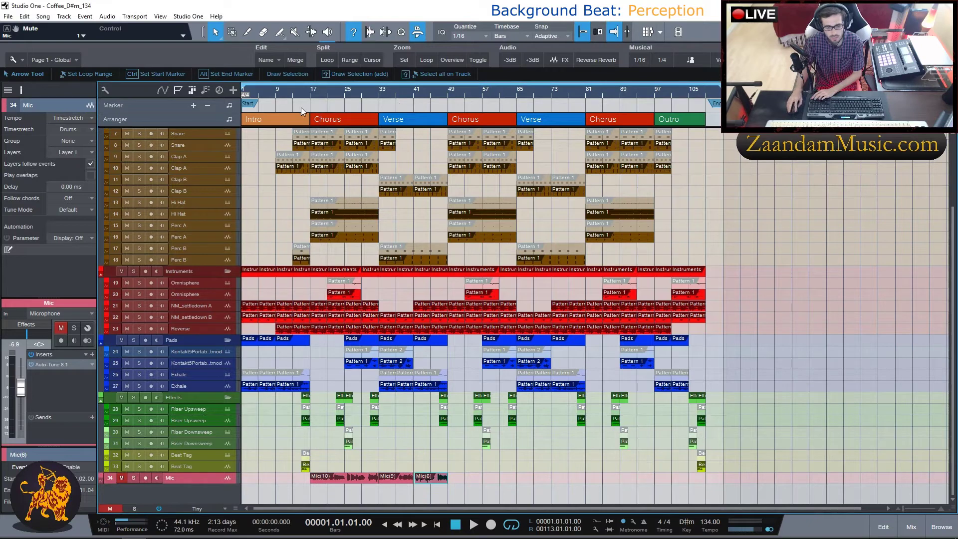
{"action": "key", "text": "space"}
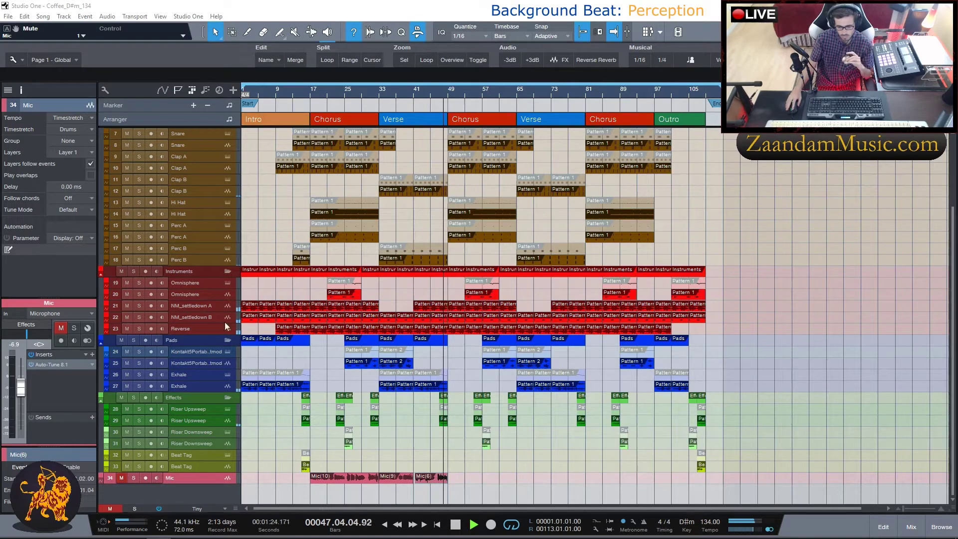
{"action": "left_click", "coordinate": [224, 509]}
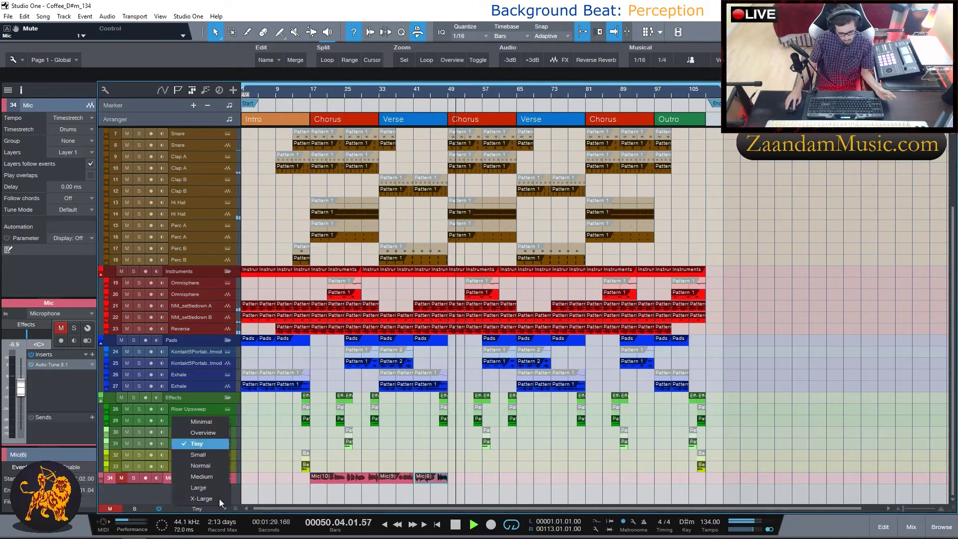
{"action": "left_click", "coordinate": [199, 464]}
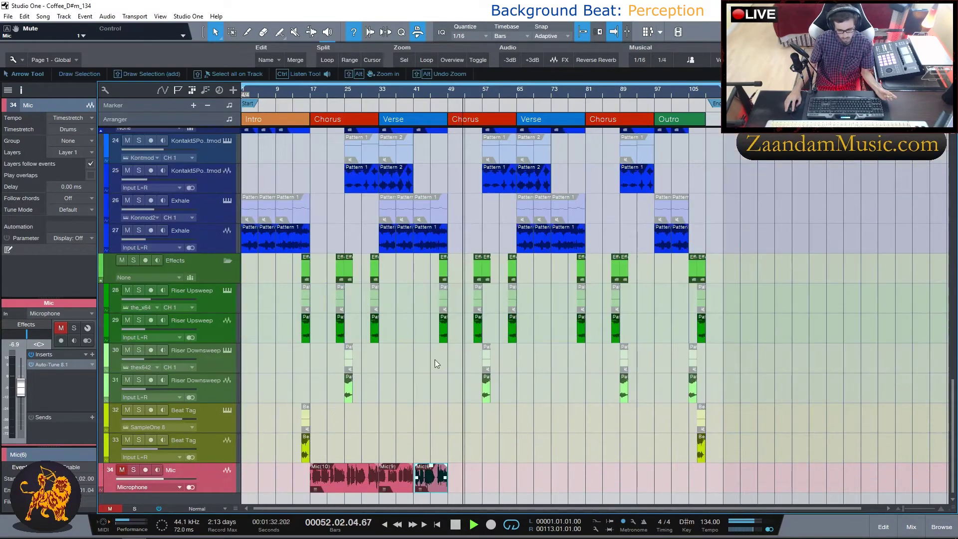
Examine the arrangement's tracks during playback, from the Mic and Effects tracks up to the Bass group
{"action": "scroll", "coordinate": [535, 451], "scroll_direction": "up", "scroll_amount": 2}
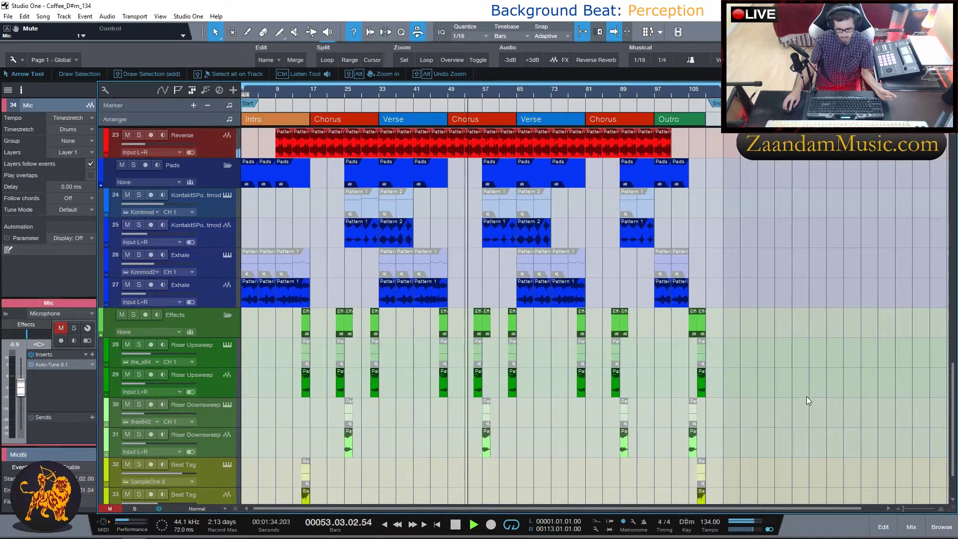
{"action": "scroll", "coordinate": [809, 405], "scroll_direction": "up", "scroll_amount": 2}
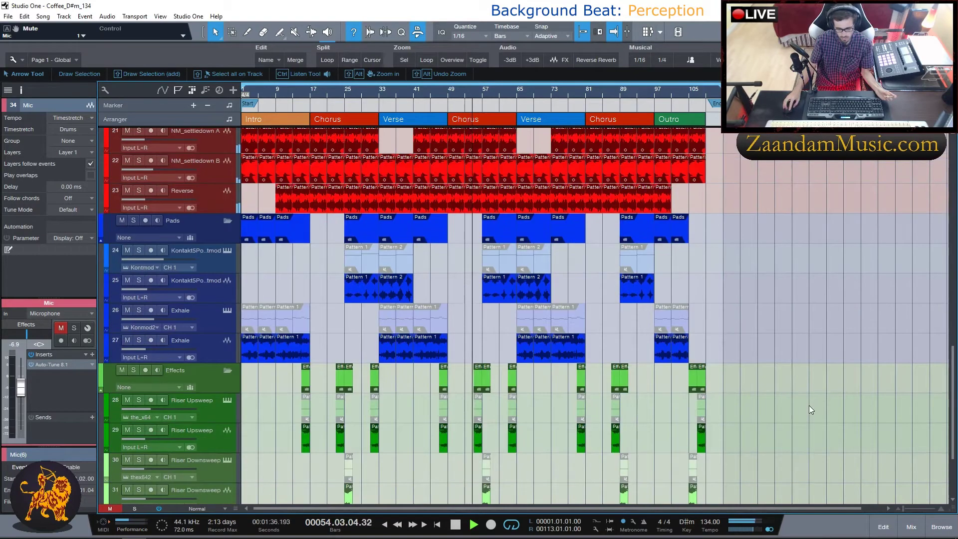
{"action": "scroll", "coordinate": [810, 405], "scroll_direction": "up", "scroll_amount": 2}
{"action": "scroll", "coordinate": [810, 406], "scroll_direction": "up", "scroll_amount": 1}
{"action": "scroll", "coordinate": [809, 406], "scroll_direction": "up", "scroll_amount": 2}
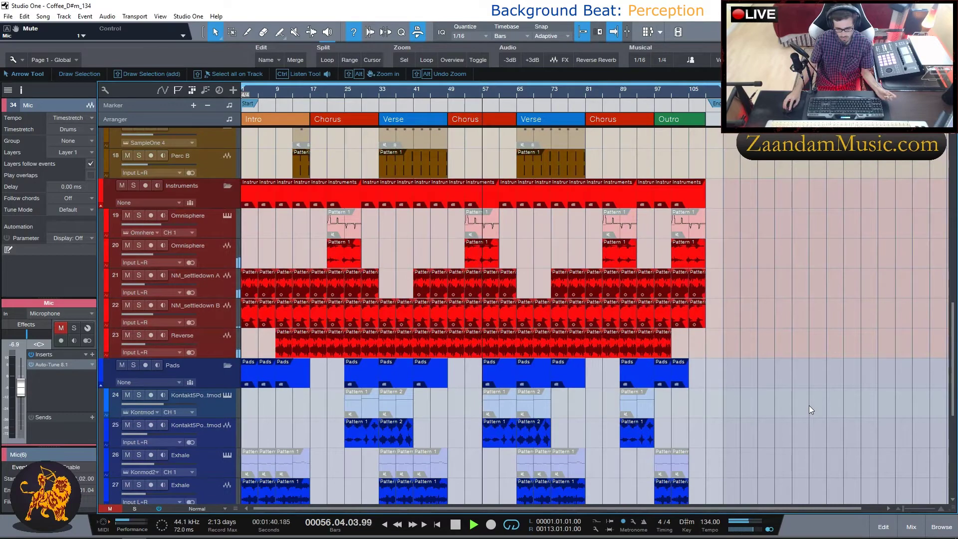
{"action": "scroll", "coordinate": [810, 405], "scroll_direction": "up", "scroll_amount": 2}
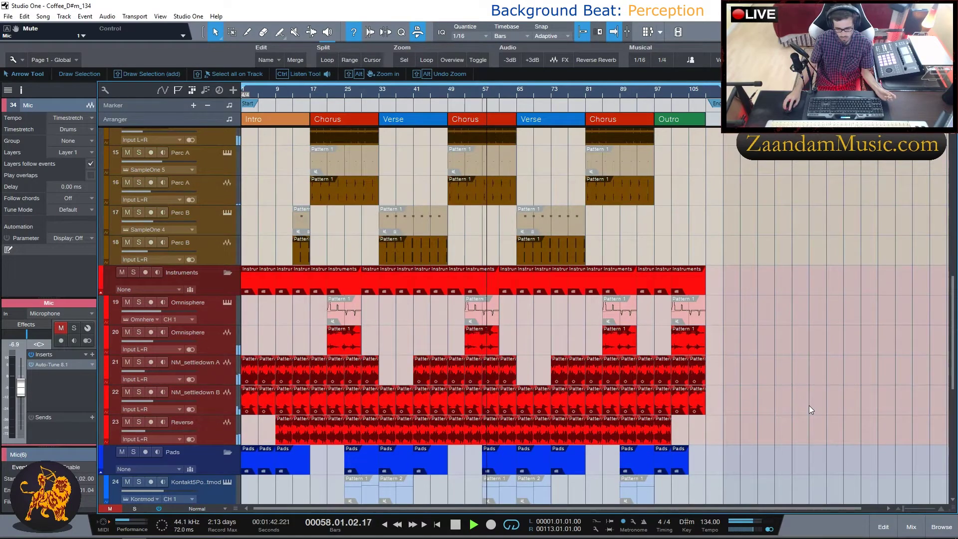
{"action": "scroll", "coordinate": [809, 405], "scroll_direction": "up", "scroll_amount": 1}
{"action": "scroll", "coordinate": [809, 405], "scroll_direction": "up", "scroll_amount": 1}
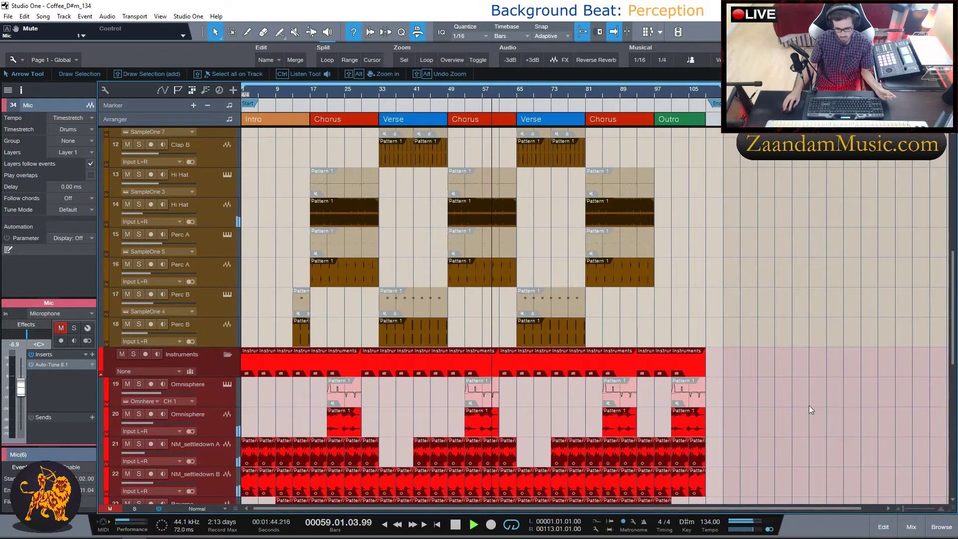
{"action": "scroll", "coordinate": [810, 406], "scroll_direction": "up", "scroll_amount": 1}
{"action": "scroll", "coordinate": [810, 405], "scroll_direction": "up", "scroll_amount": 1}
{"action": "scroll", "coordinate": [810, 406], "scroll_direction": "up", "scroll_amount": 1}
{"action": "scroll", "coordinate": [810, 405], "scroll_direction": "up", "scroll_amount": 2}
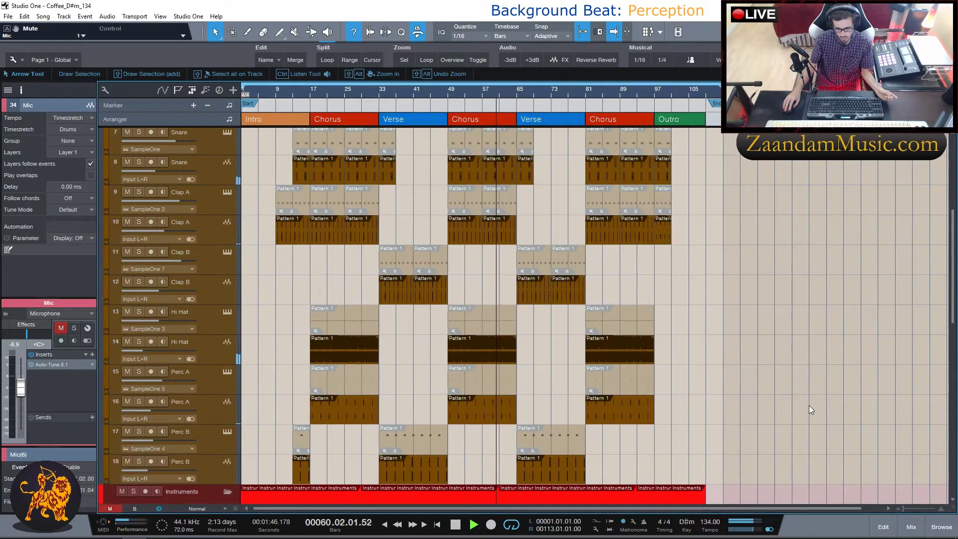
{"action": "scroll", "coordinate": [810, 405], "scroll_direction": "up", "scroll_amount": 3}
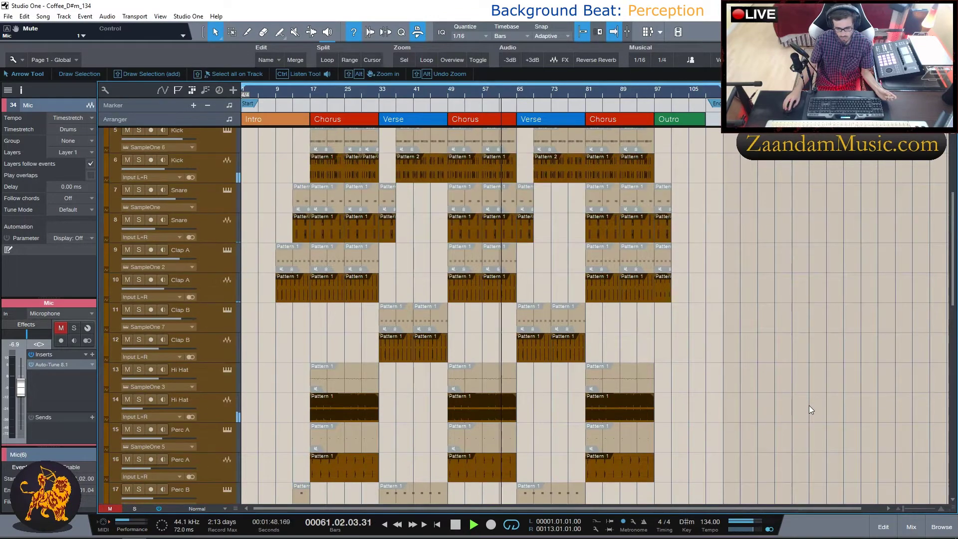
{"action": "scroll", "coordinate": [810, 405], "scroll_direction": "up", "scroll_amount": 1}
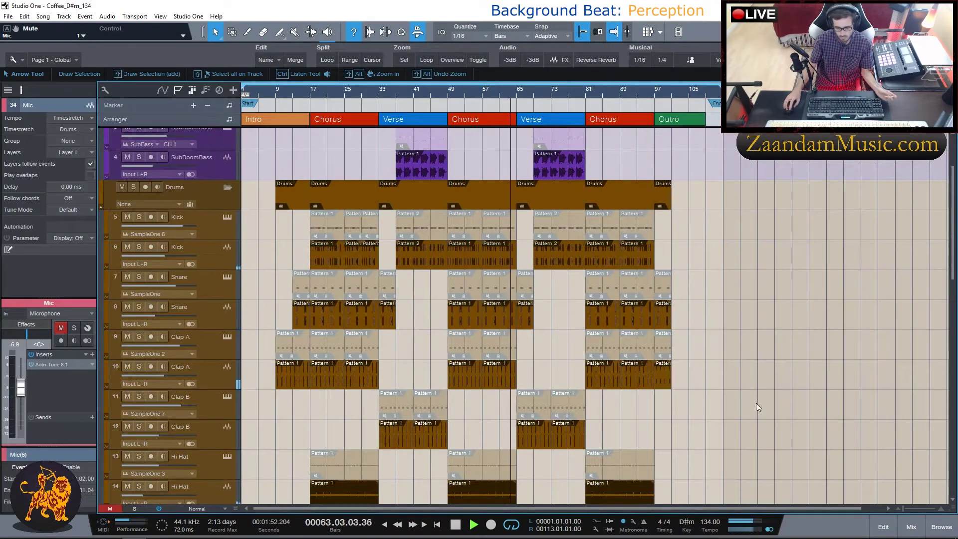
{"action": "scroll", "coordinate": [757, 403], "scroll_direction": "up", "scroll_amount": 1}
{"action": "scroll", "coordinate": [756, 402], "scroll_direction": "up", "scroll_amount": 3}
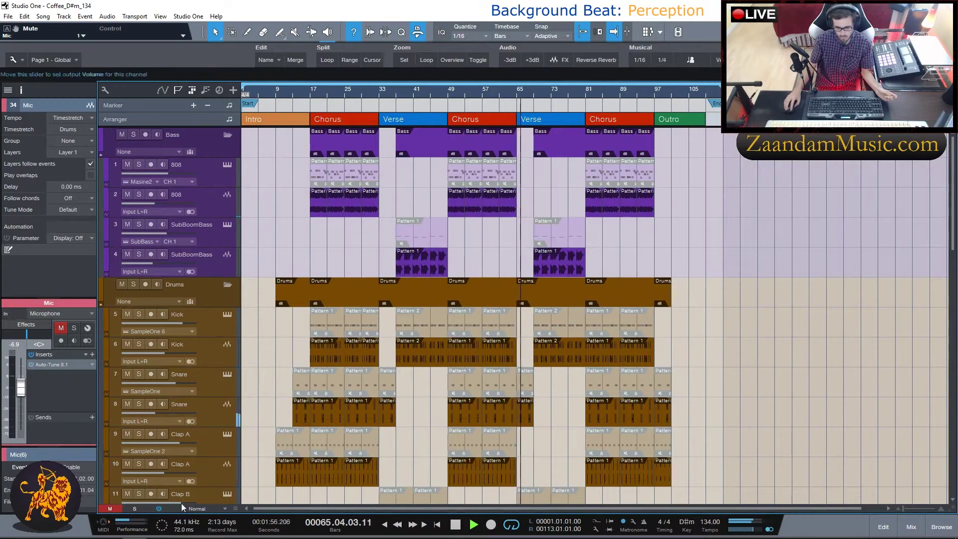
Reduce the track height first to Tiny and finally to Overview so that all tracks fit in the arrangement
{"action": "left_click", "coordinate": [225, 507]}
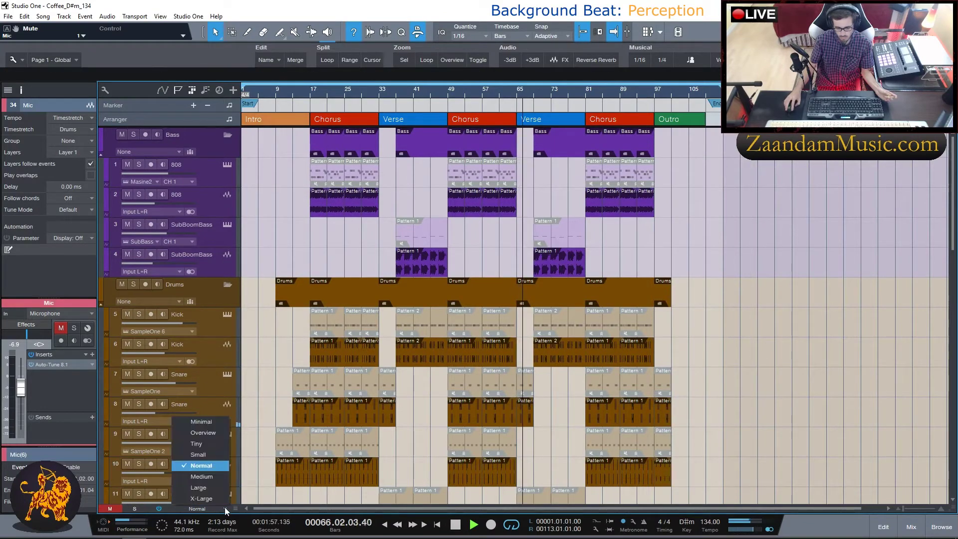
{"action": "left_click", "coordinate": [216, 446]}
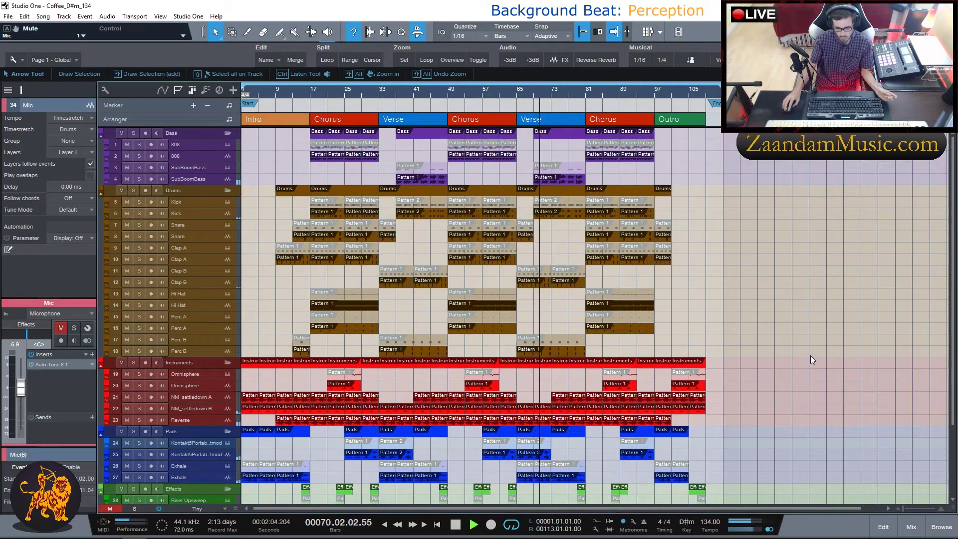
{"action": "scroll", "coordinate": [810, 355], "scroll_direction": "down", "scroll_amount": 1}
{"action": "scroll", "coordinate": [811, 356], "scroll_direction": "down", "scroll_amount": 6}
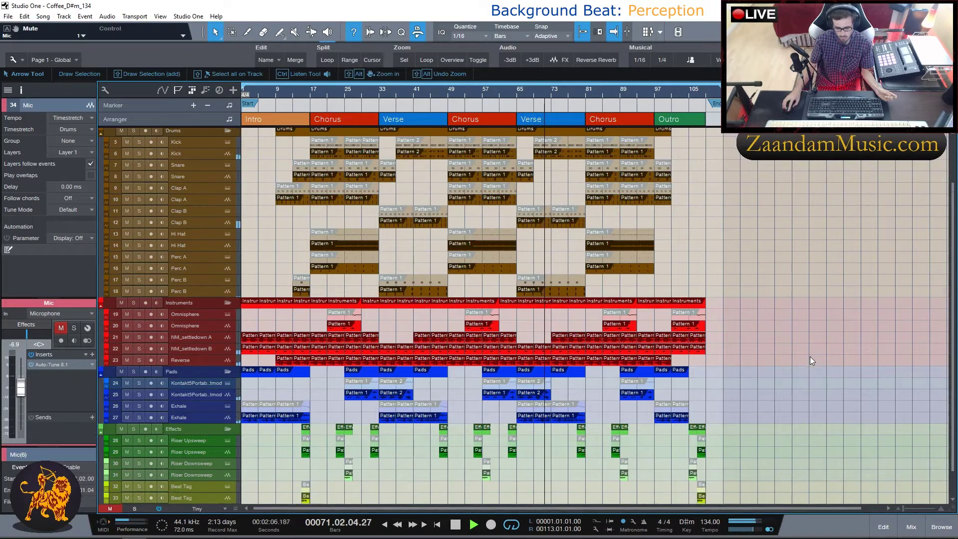
{"action": "left_click", "coordinate": [214, 507]}
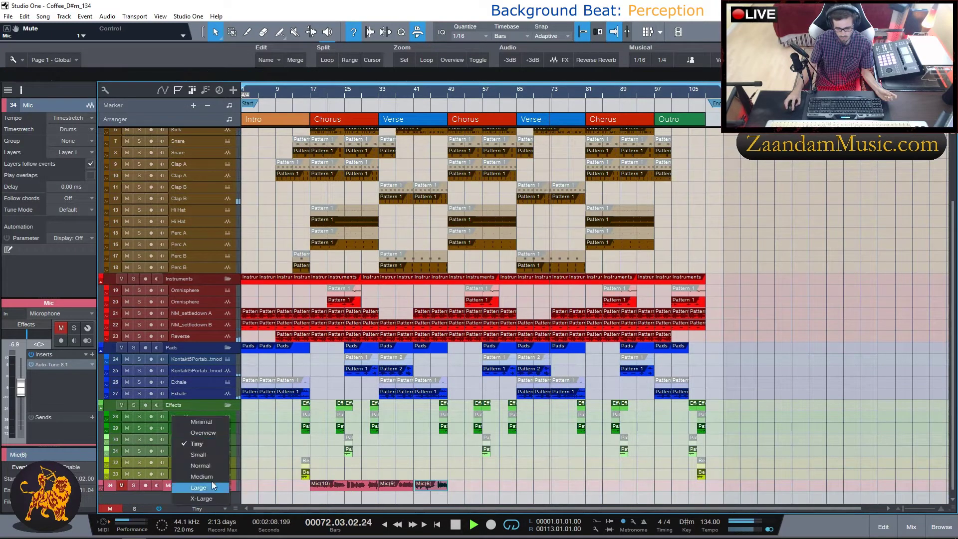
{"action": "left_click", "coordinate": [208, 433]}
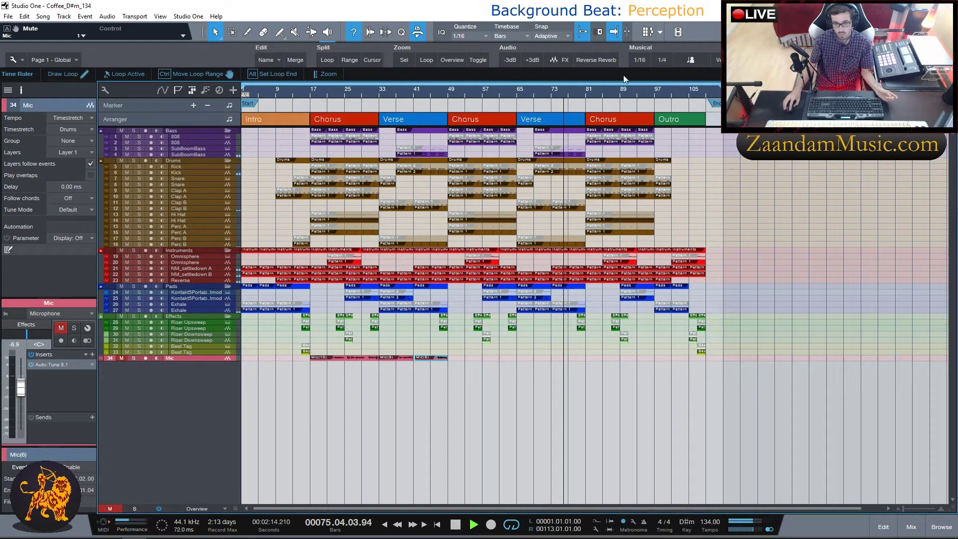
Show the Verse 1 scratch pad beside the arrangement, enlarged to most of the width, with the track height set to Normal
{"action": "left_click", "coordinate": [647, 32]}
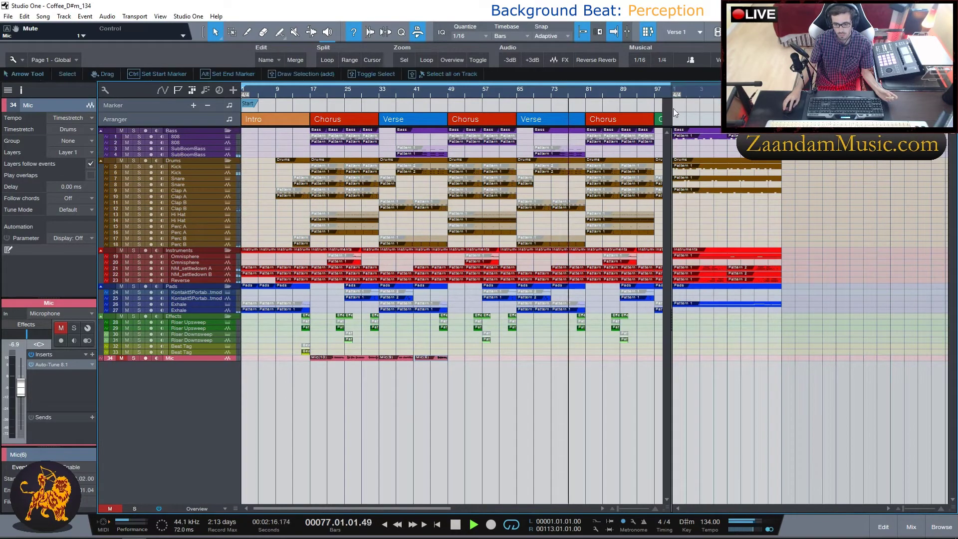
{"action": "left_click", "coordinate": [197, 508]}
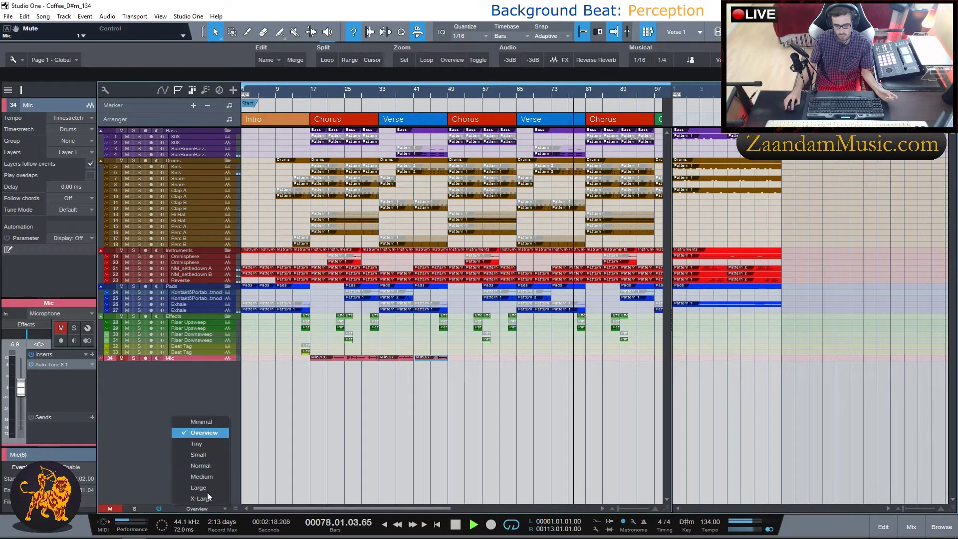
{"action": "left_click", "coordinate": [201, 465]}
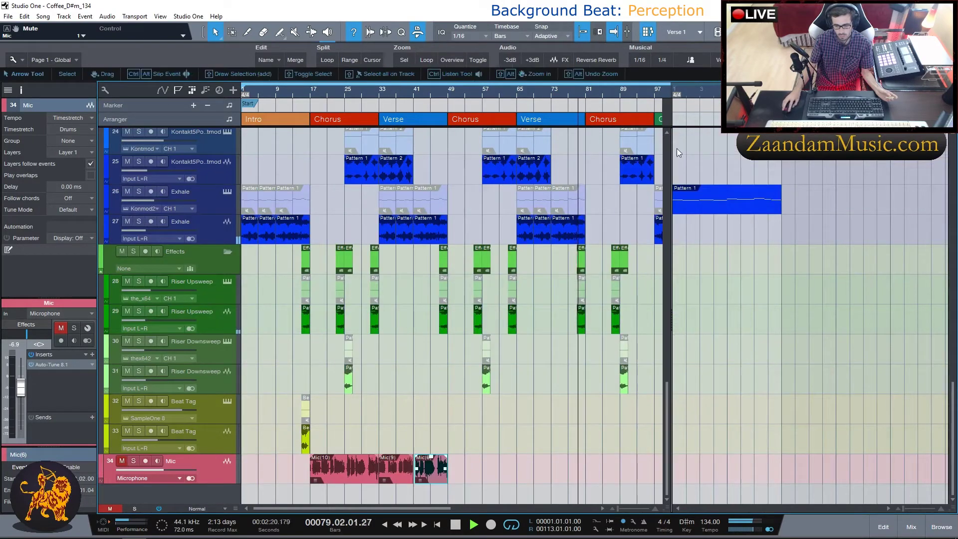
{"action": "left_click_drag", "start_coordinate": [671, 157], "coordinate": [327, 158]}
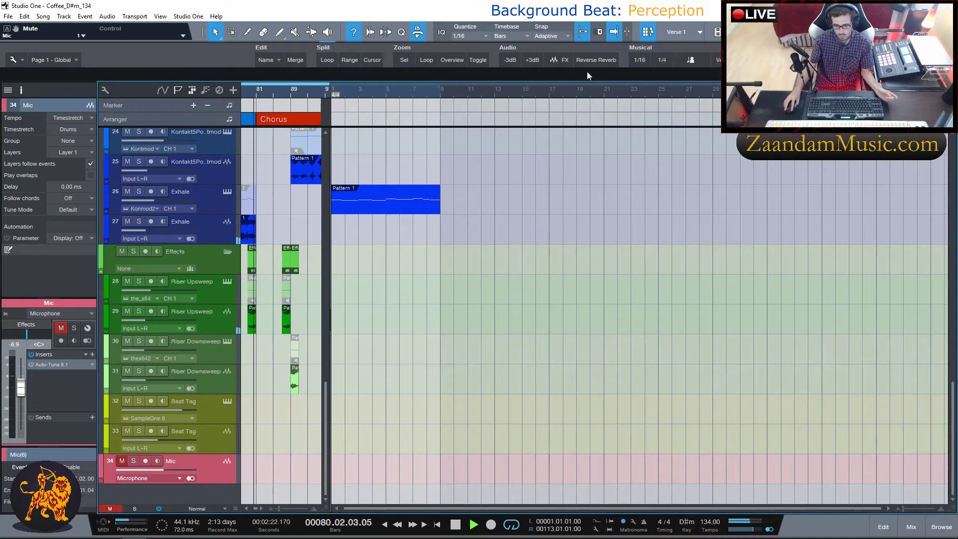
Switch to a different scratch pad, and close the scratch pad view with playback stopped
{"action": "left_click", "coordinate": [699, 31]}
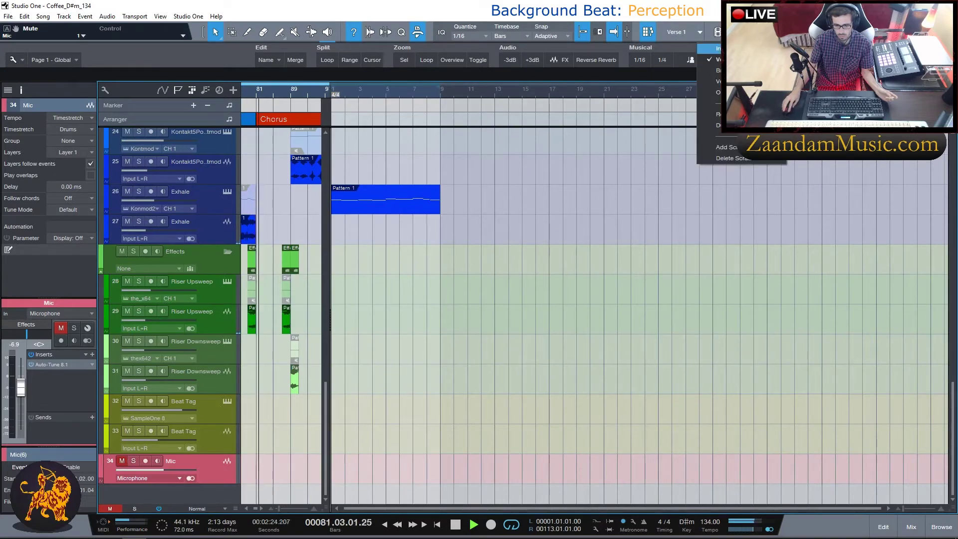
{"action": "left_click", "coordinate": [714, 85]}
{"action": "key", "text": "space"}
{"action": "left_click", "coordinate": [648, 32]}
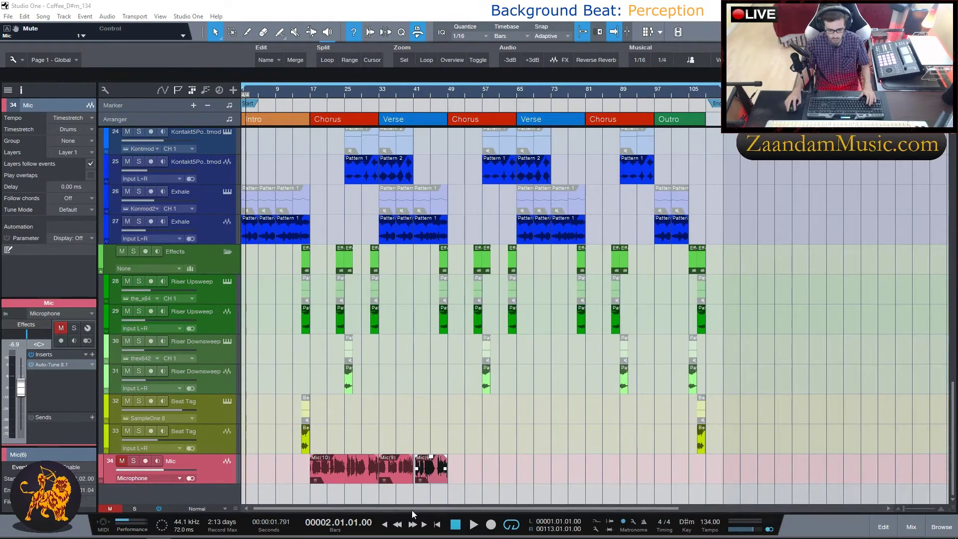
Set the track height to Tiny and set the loop range from bar 17 to bar 49 around the first Chorus and Verse
{"action": "left_click", "coordinate": [210, 507]}
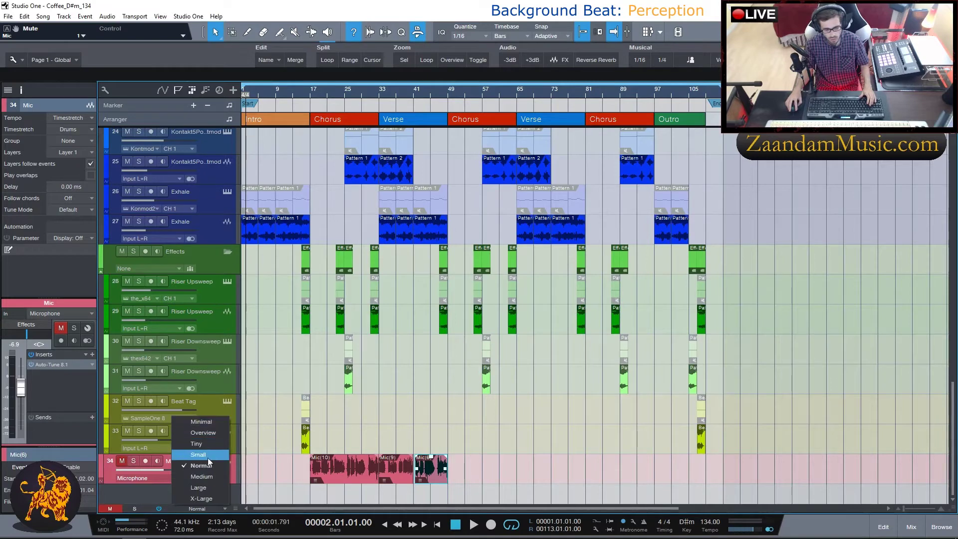
{"action": "left_click", "coordinate": [205, 445]}
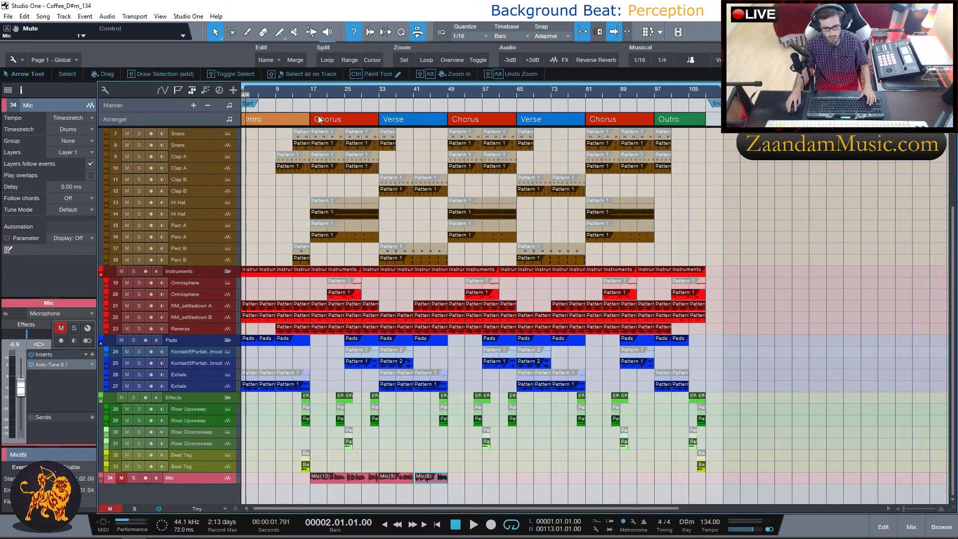
{"action": "left_click", "coordinate": [311, 94]}
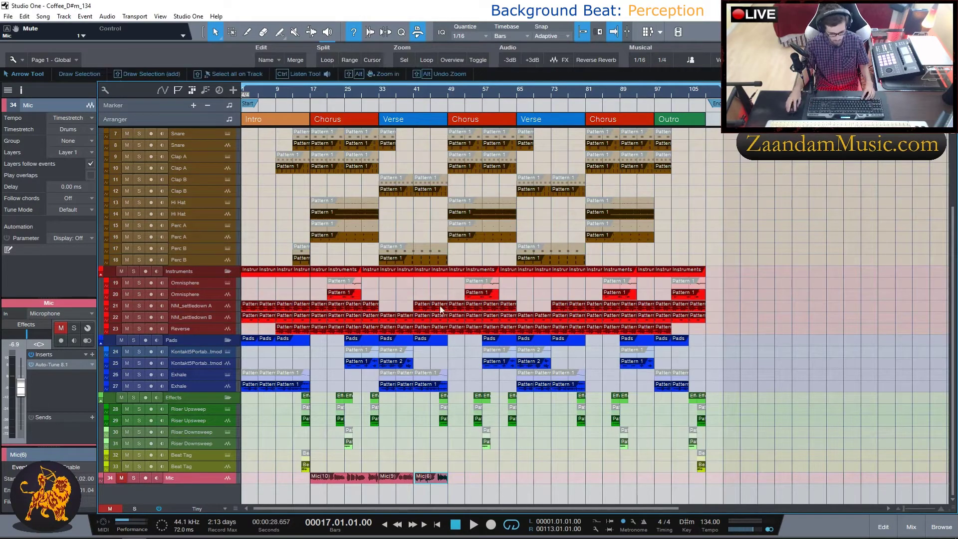
{"action": "left_click", "coordinate": [448, 94], "text": "alt"}
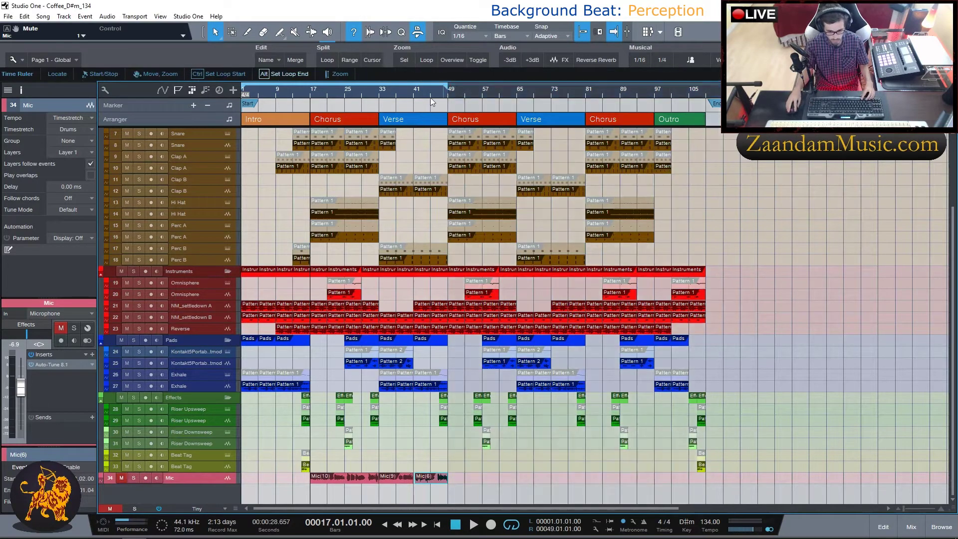
{"action": "left_click", "coordinate": [312, 94], "text": "ctrl"}
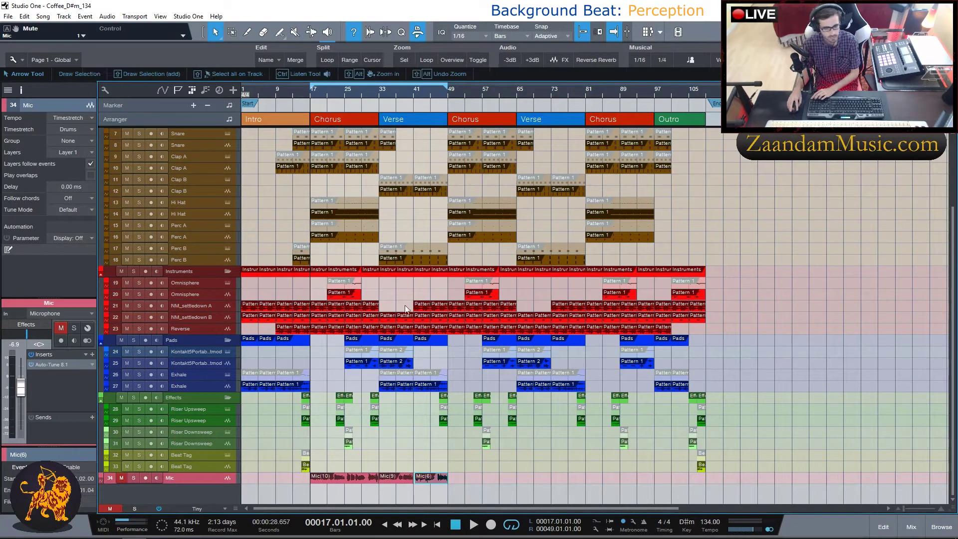
Unmute the Mic track and play the song from bar 13
{"action": "left_click", "coordinate": [123, 480]}
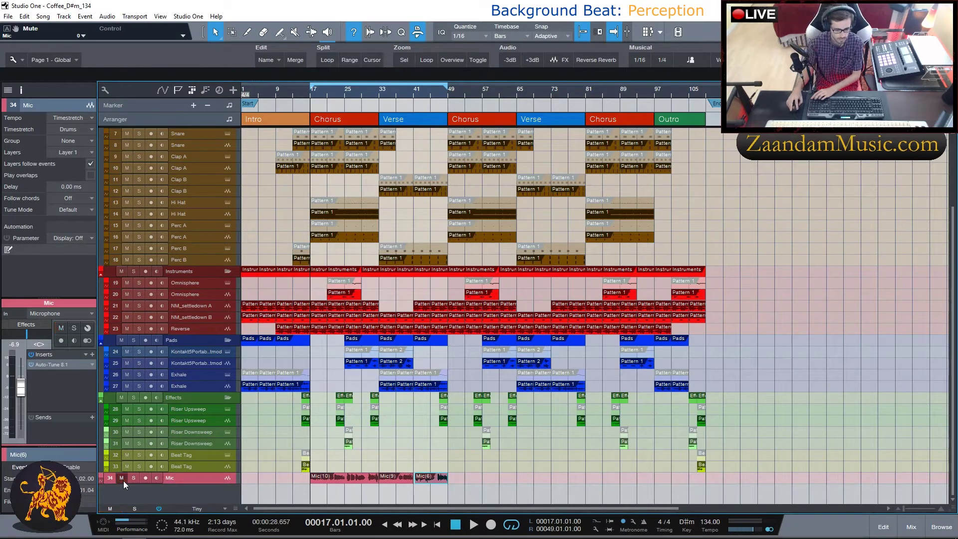
{"action": "left_click", "coordinate": [294, 95]}
{"action": "key", "text": "space"}
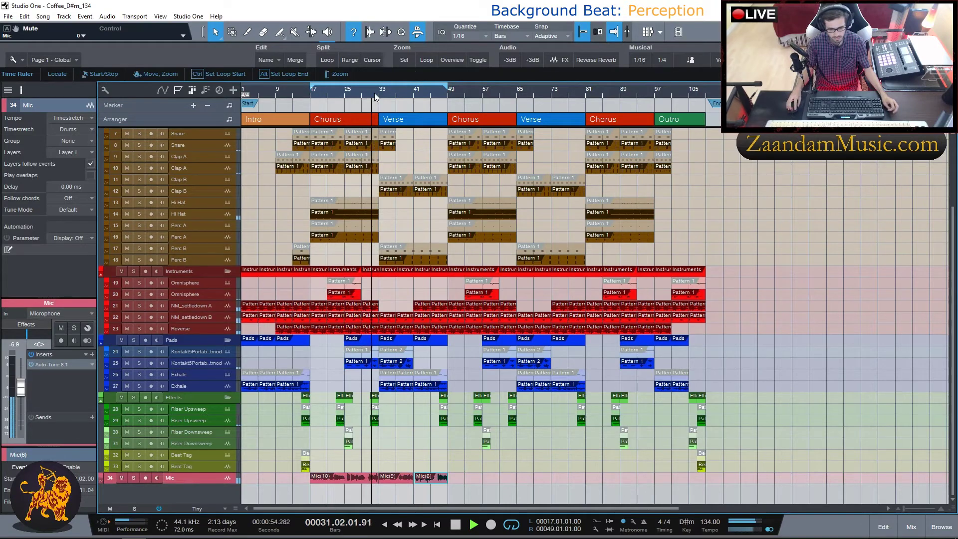
Inspect the Mic recordings across the first Chorus and Verse at Normal track height, and stop playback after they have played
{"action": "scroll", "coordinate": [374, 93], "scroll_direction": "up", "scroll_amount": 3}
{"action": "left_click", "coordinate": [223, 509]}
{"action": "left_click", "coordinate": [201, 465]}
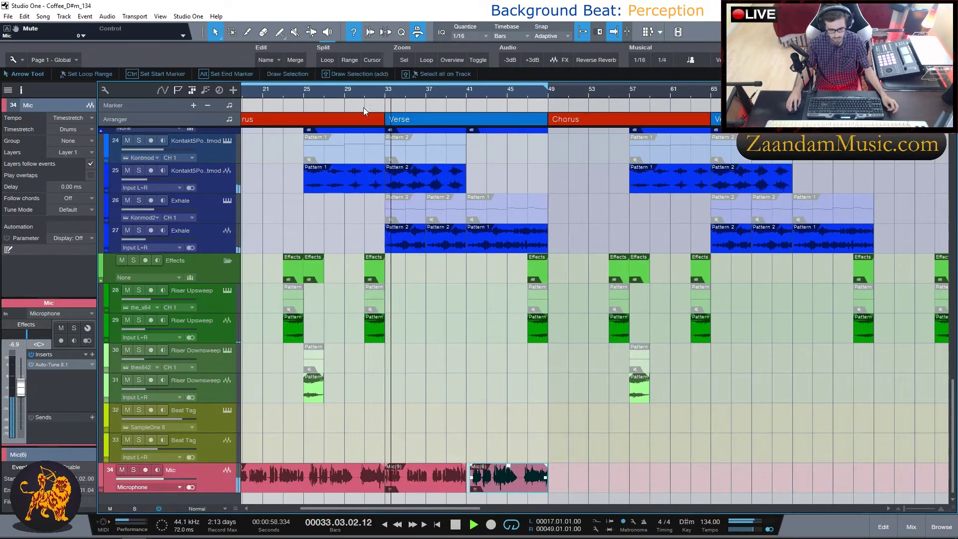
{"action": "scroll", "coordinate": [340, 231], "scroll_direction": "down", "scroll_amount": 1}
{"action": "left_click_drag", "start_coordinate": [415, 507], "coordinate": [385, 508]}
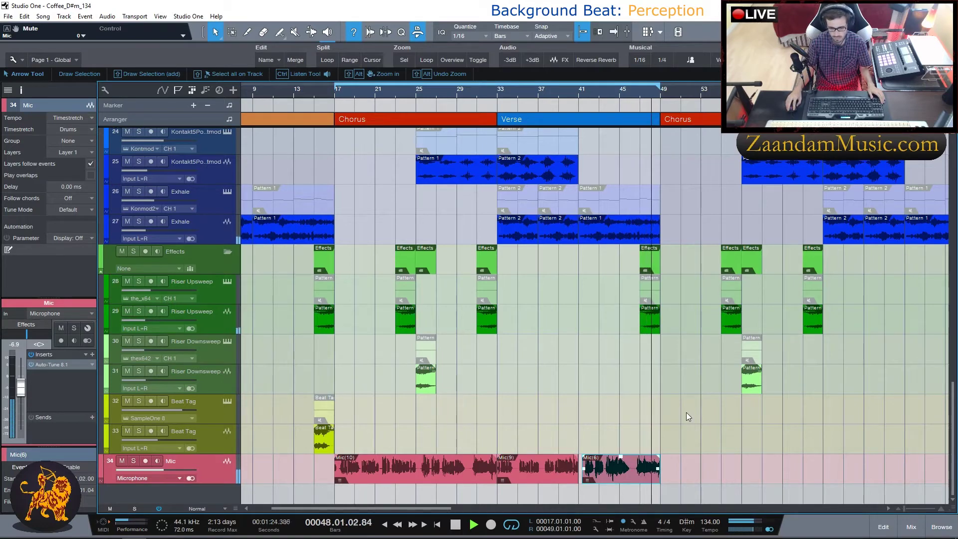
{"action": "key", "text": "space"}
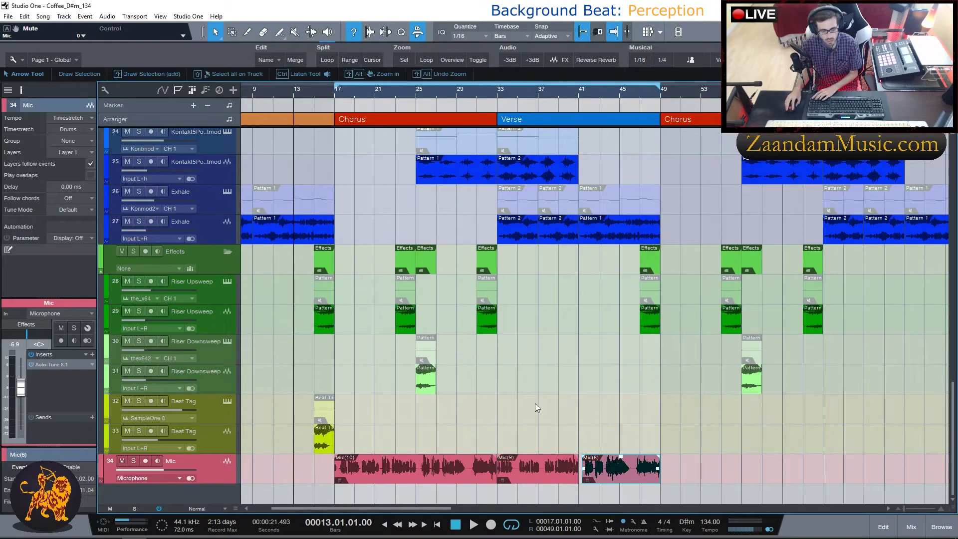
Try the Minimal and Small track heights and look over the tracks at the Small size
{"action": "left_click", "coordinate": [222, 508]}
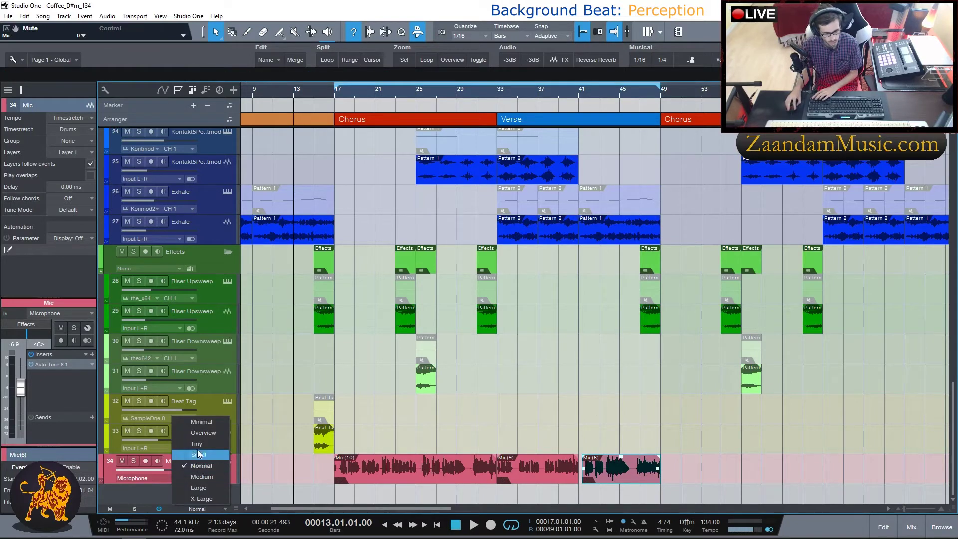
{"action": "left_click", "coordinate": [203, 422]}
{"action": "left_click", "coordinate": [198, 507]}
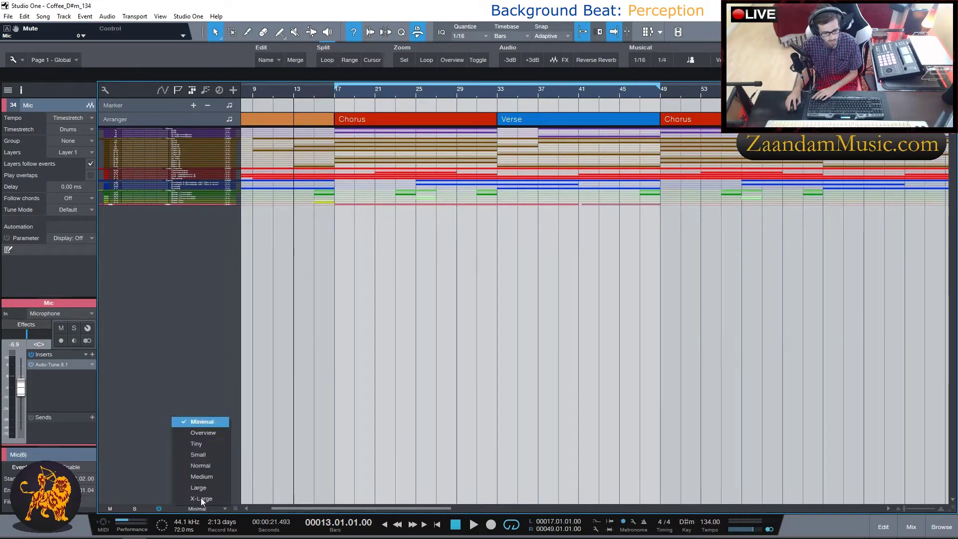
{"action": "left_click", "coordinate": [202, 455]}
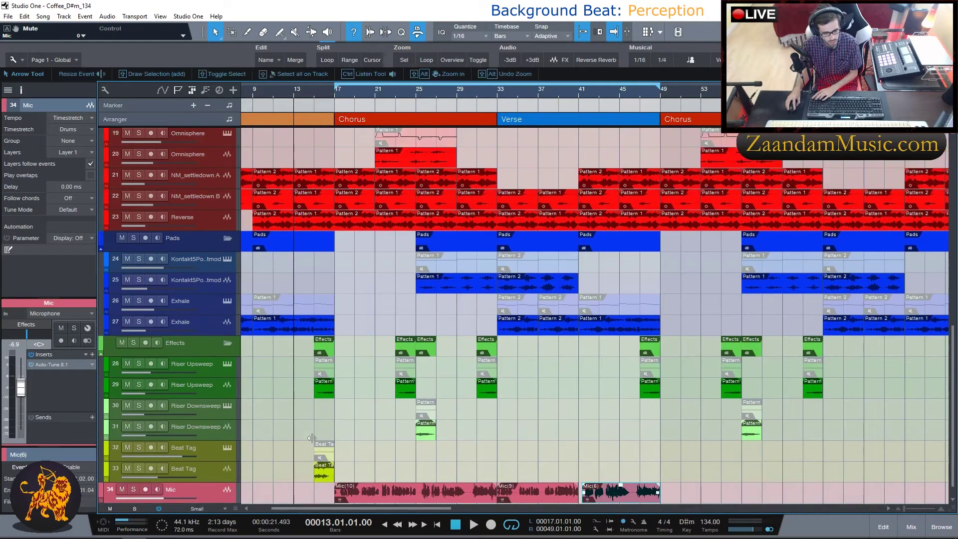
{"action": "scroll", "coordinate": [400, 181], "scroll_direction": "up", "scroll_amount": 8}
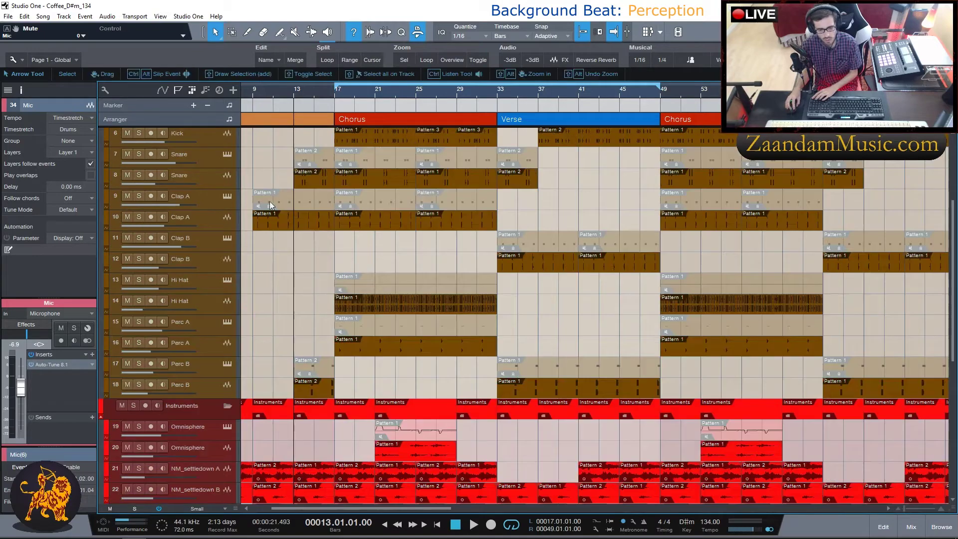
{"action": "scroll", "coordinate": [272, 167], "scroll_direction": "up", "scroll_amount": 5}
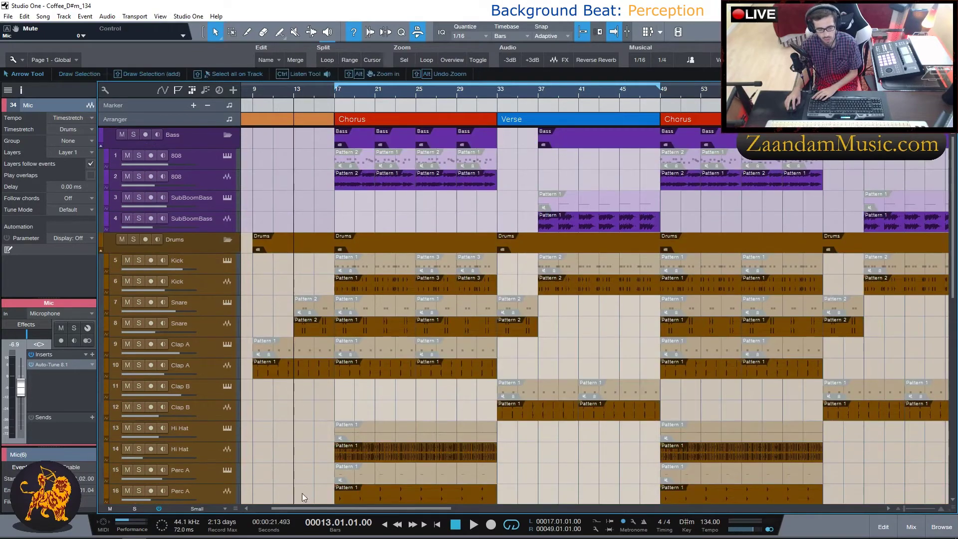
Set the track height to Tiny, fit the whole song in the arrangement, and look over all tracks from Bass to Mic
{"action": "left_click", "coordinate": [224, 509]}
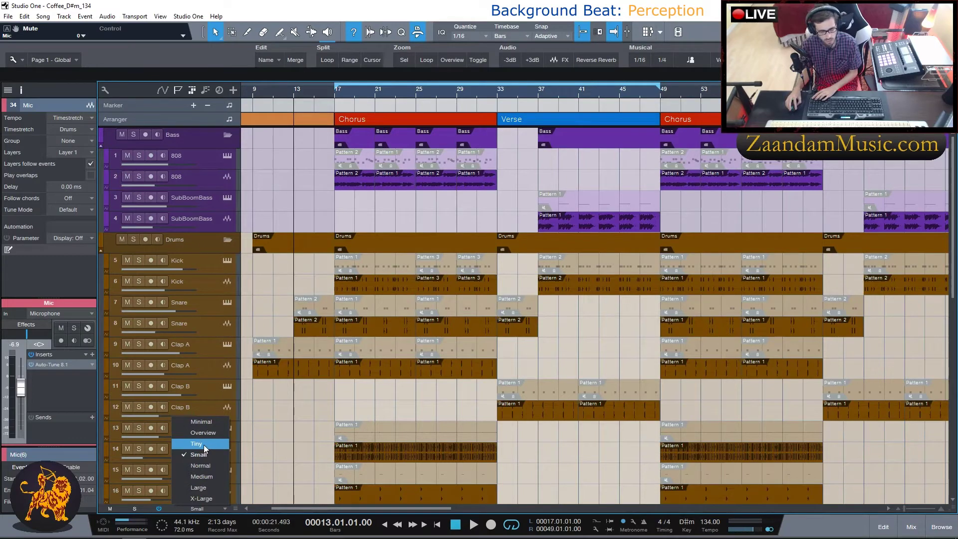
{"action": "left_click", "coordinate": [204, 445]}
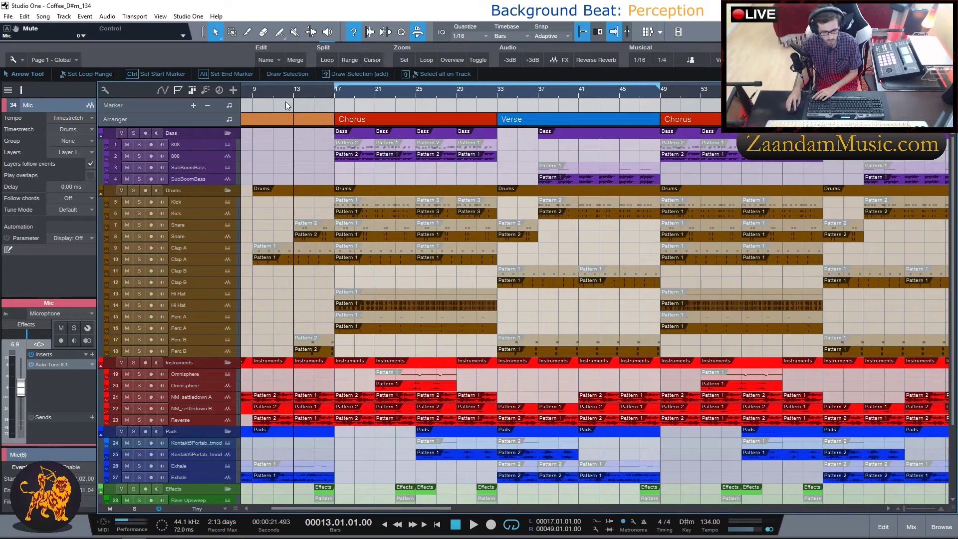
{"action": "key", "text": "shift+f"}
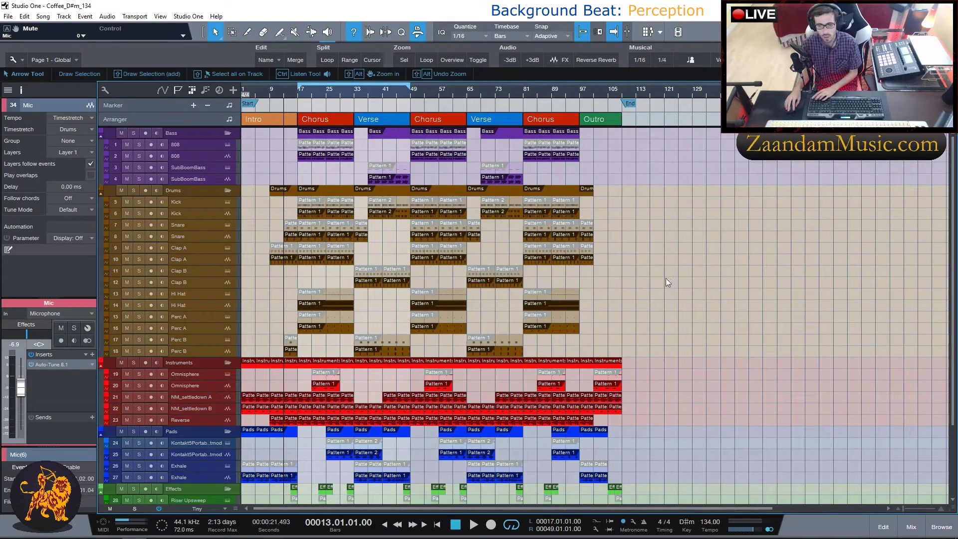
{"action": "scroll", "coordinate": [678, 274], "scroll_direction": "down", "scroll_amount": 3}
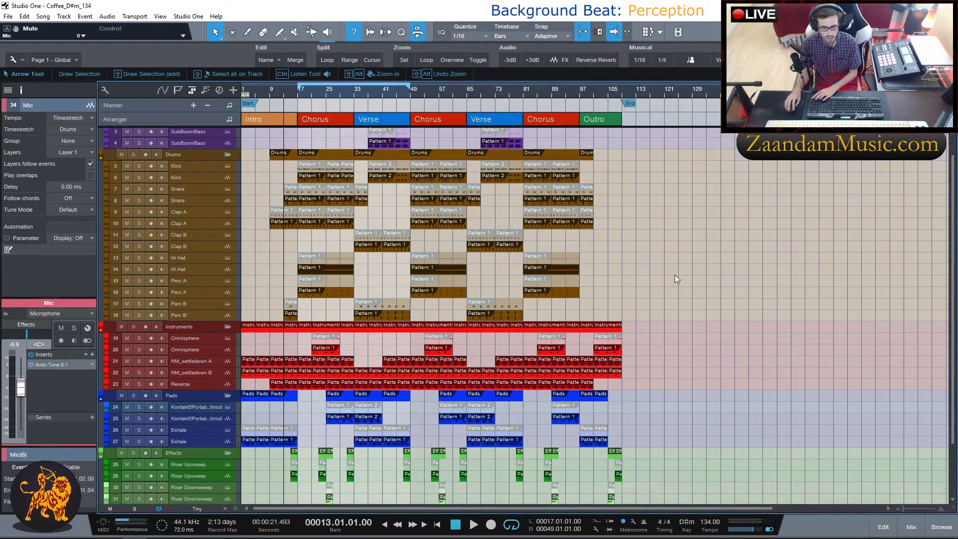
{"action": "scroll", "coordinate": [672, 352], "scroll_direction": "down", "scroll_amount": 1}
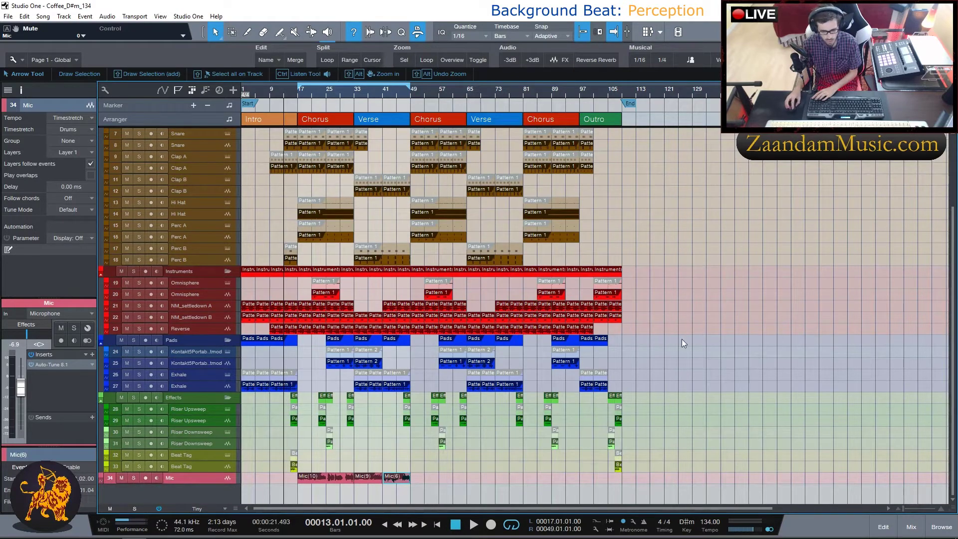
{"action": "scroll", "coordinate": [682, 339], "scroll_direction": "up", "scroll_amount": 3}
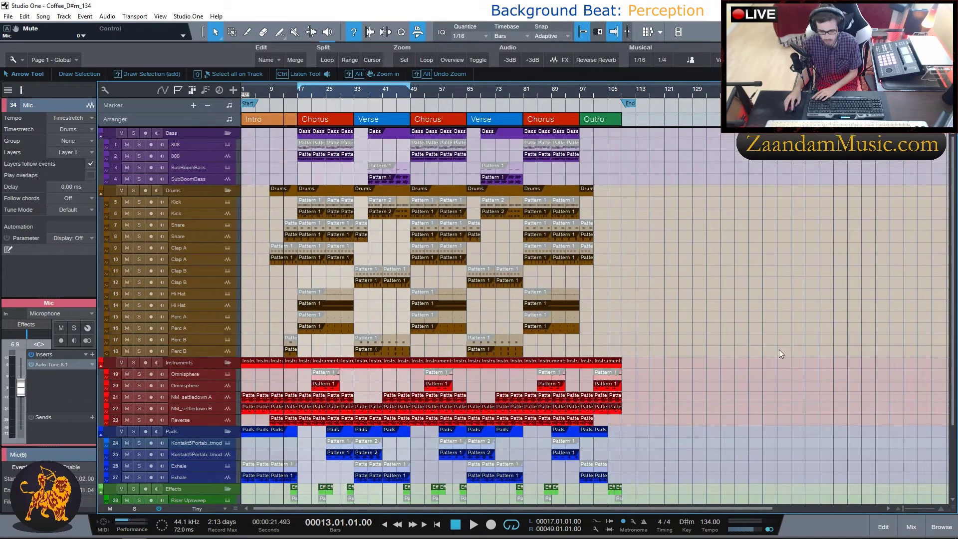
Open the file browser, find the Construction Kit sample folder and collapse it
{"action": "left_click", "coordinate": [936, 524]}
{"action": "scroll", "coordinate": [380, 310], "scroll_direction": "down", "scroll_amount": 2}
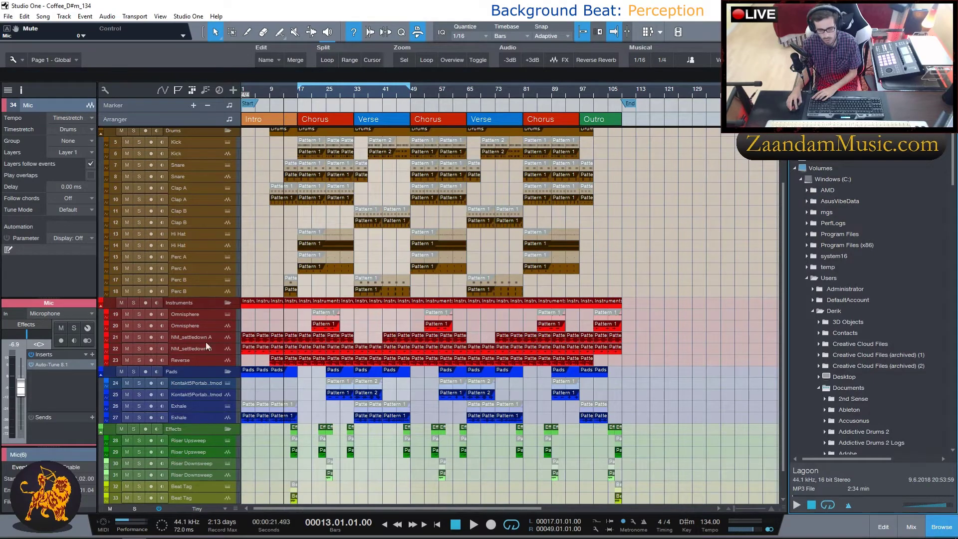
{"action": "scroll", "coordinate": [868, 327], "scroll_direction": "down", "scroll_amount": 4}
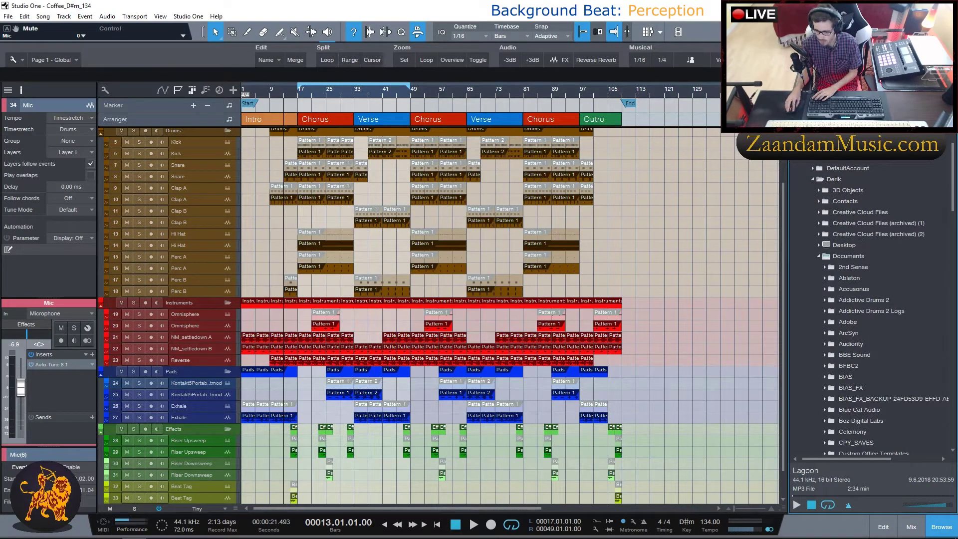
{"action": "scroll", "coordinate": [871, 307], "scroll_direction": "down", "scroll_amount": 10}
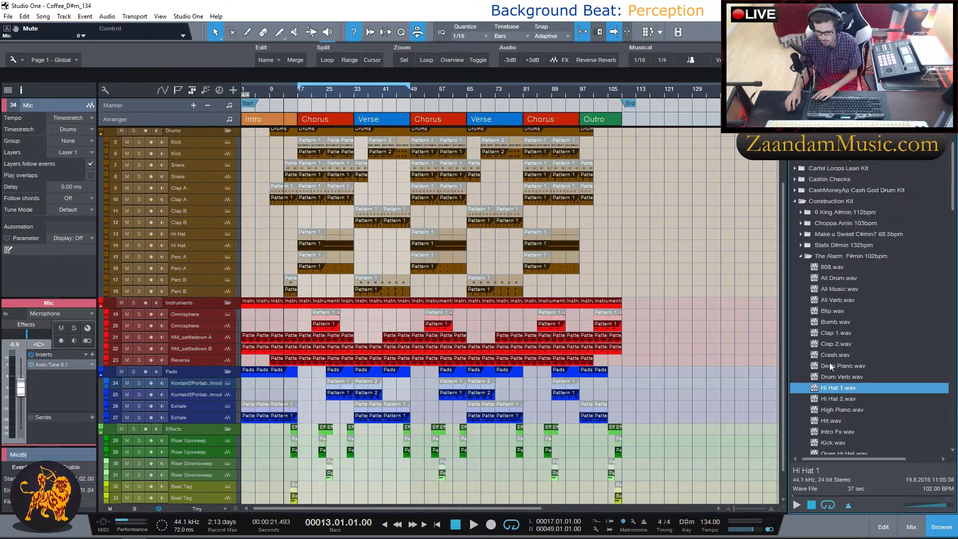
{"action": "left_click", "coordinate": [829, 356]}
{"action": "left_click", "coordinate": [804, 223]}
{"action": "left_click", "coordinate": [801, 167]}
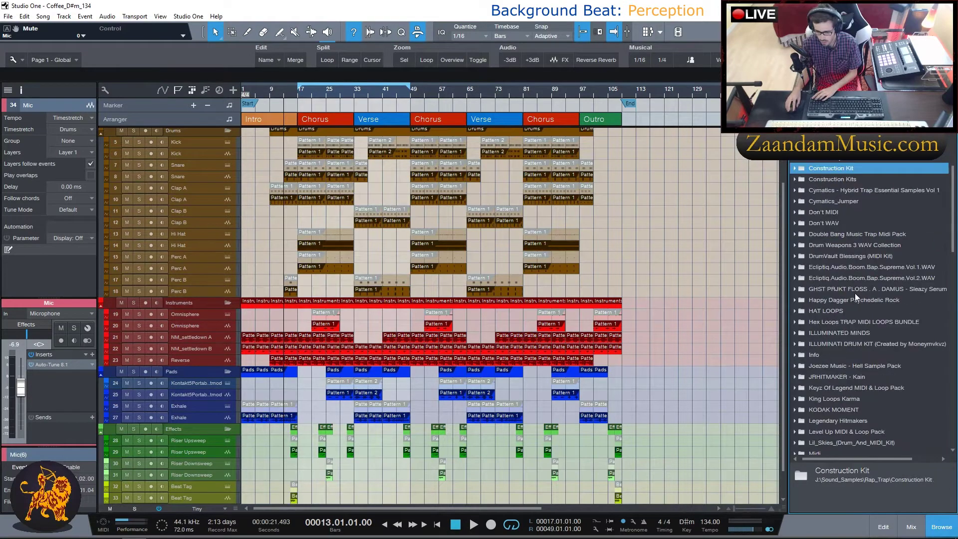
Find the WavSupply All Kits Bundle 07-08-2017 folder and expand it down to the Nick Mira (WavSupply Loop Kits) 19.19 folder
{"action": "scroll", "coordinate": [841, 348], "scroll_direction": "down", "scroll_amount": 8}
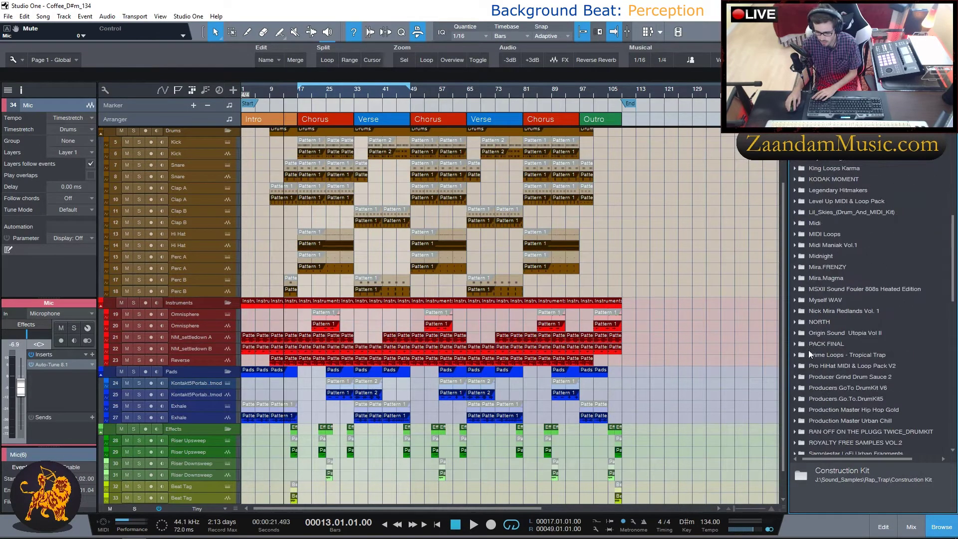
{"action": "scroll", "coordinate": [816, 189], "scroll_direction": "up", "scroll_amount": 2}
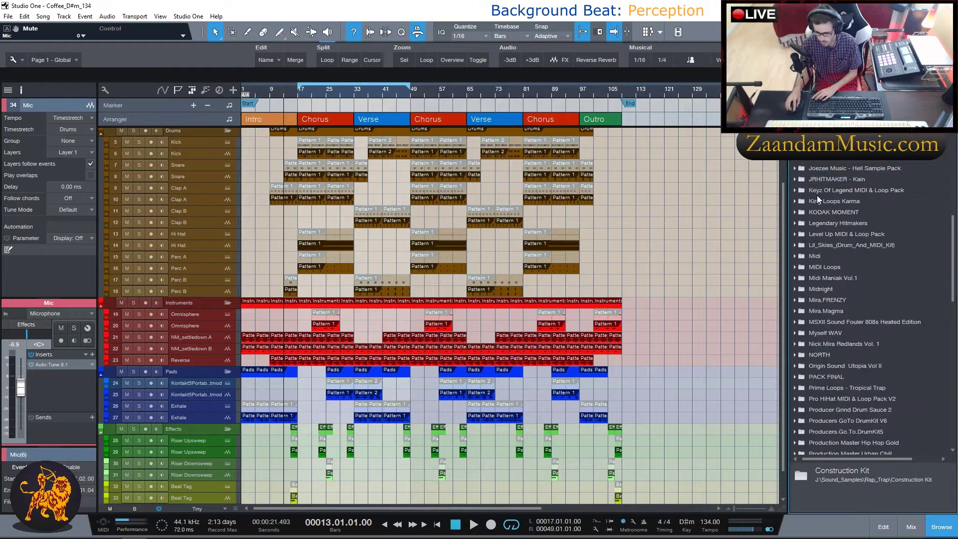
{"action": "scroll", "coordinate": [806, 373], "scroll_direction": "down", "scroll_amount": 15}
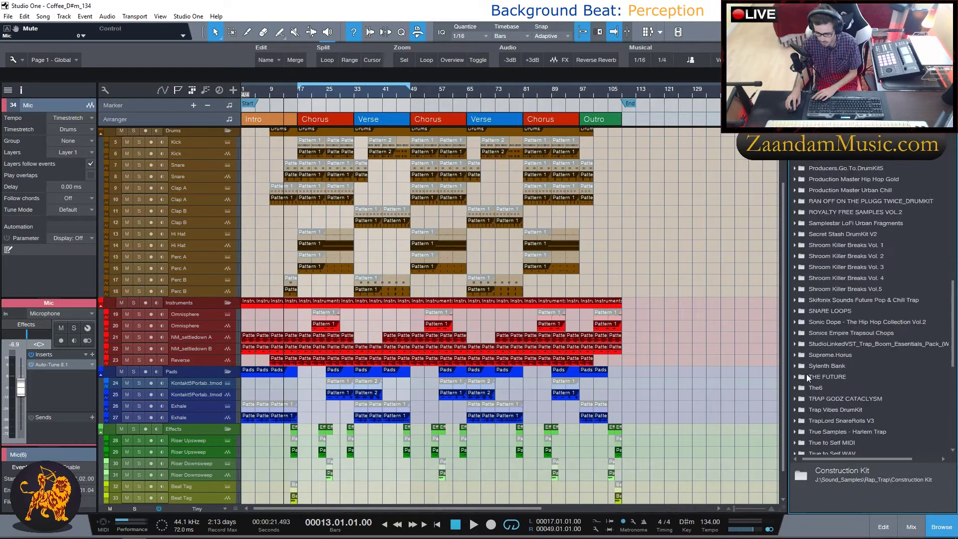
{"action": "left_click", "coordinate": [819, 367]}
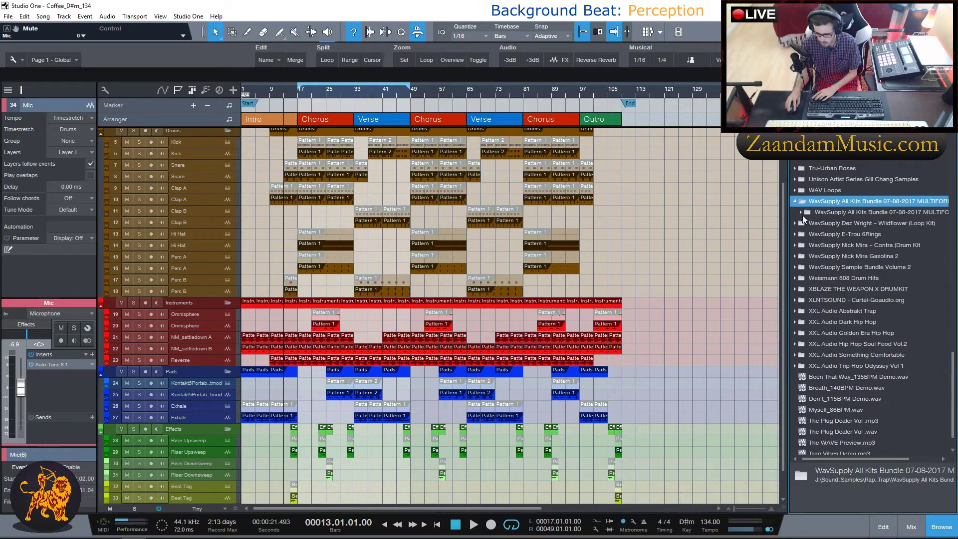
{"action": "left_click", "coordinate": [803, 213]}
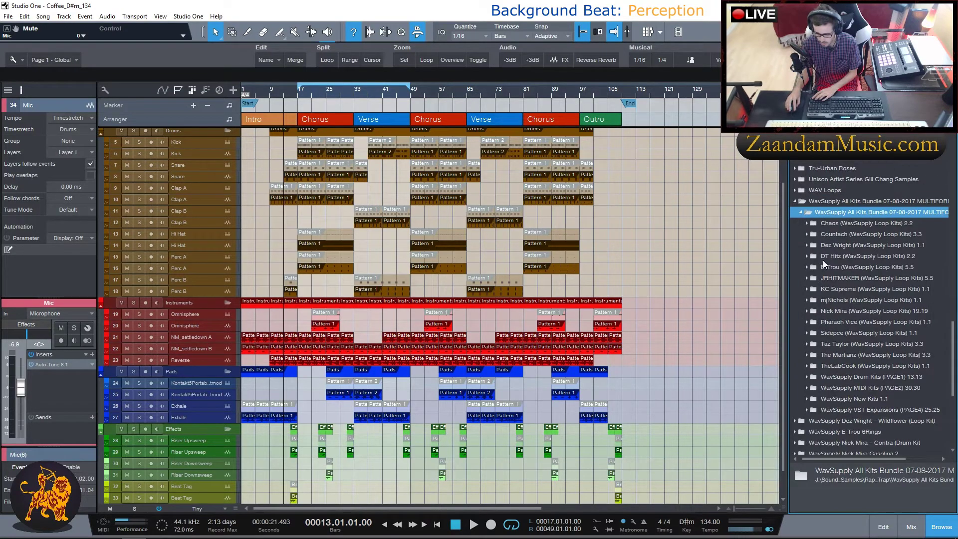
{"action": "left_click", "coordinate": [818, 308]}
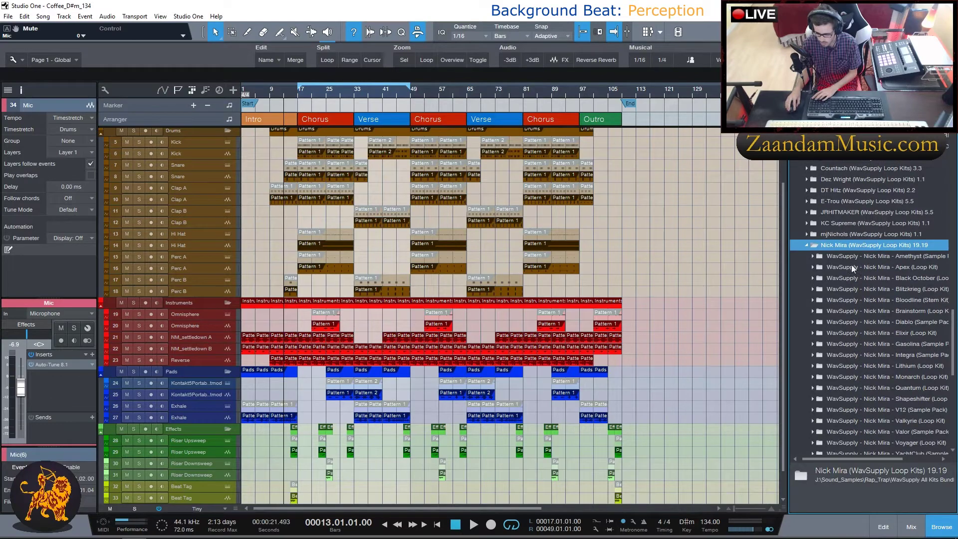
{"action": "scroll", "coordinate": [863, 267], "scroll_direction": "down", "scroll_amount": 2}
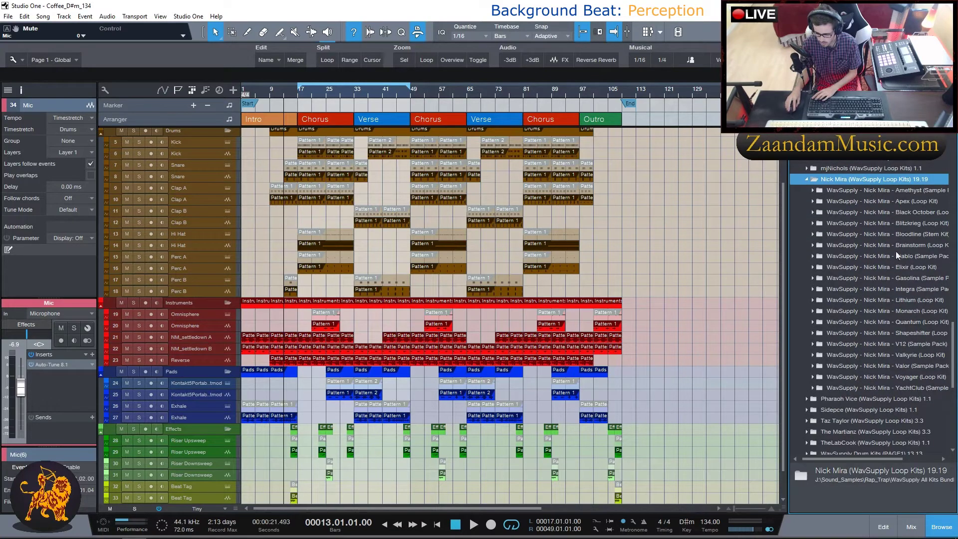
Look through the contents of the Nick Mira Amethyst and Apex kits, collapsing each folder after viewing it
{"action": "left_click", "coordinate": [885, 191]}
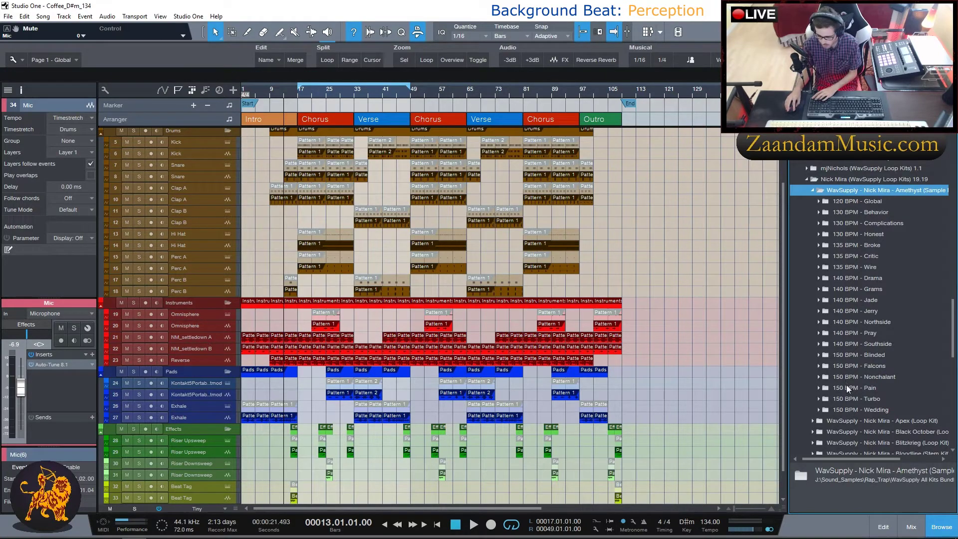
{"action": "left_click", "coordinate": [821, 190]}
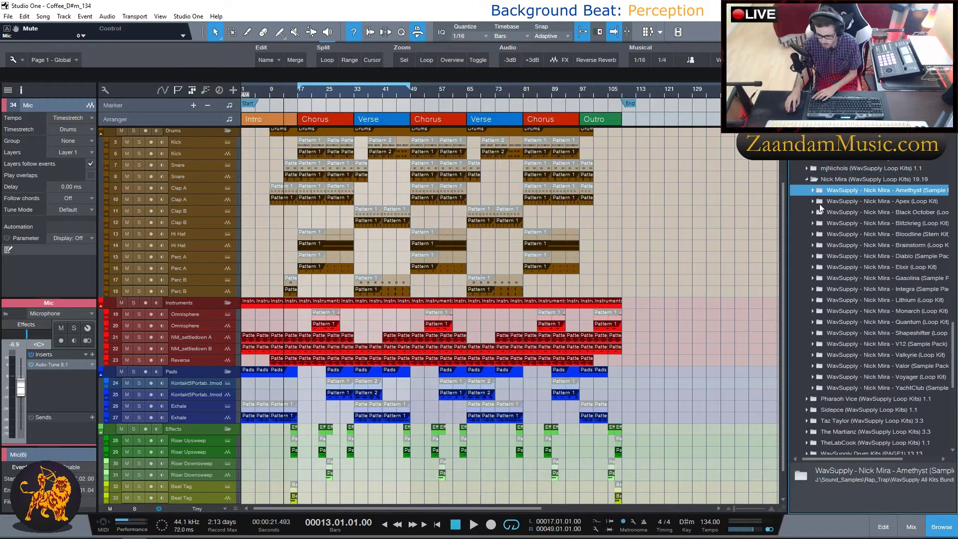
{"action": "left_click", "coordinate": [820, 202]}
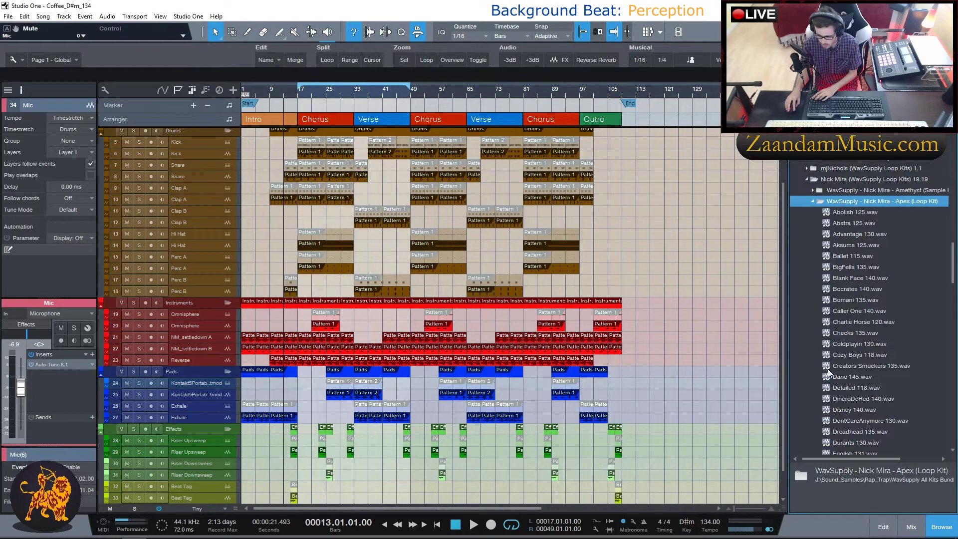
{"action": "scroll", "coordinate": [839, 395], "scroll_direction": "down", "scroll_amount": 15}
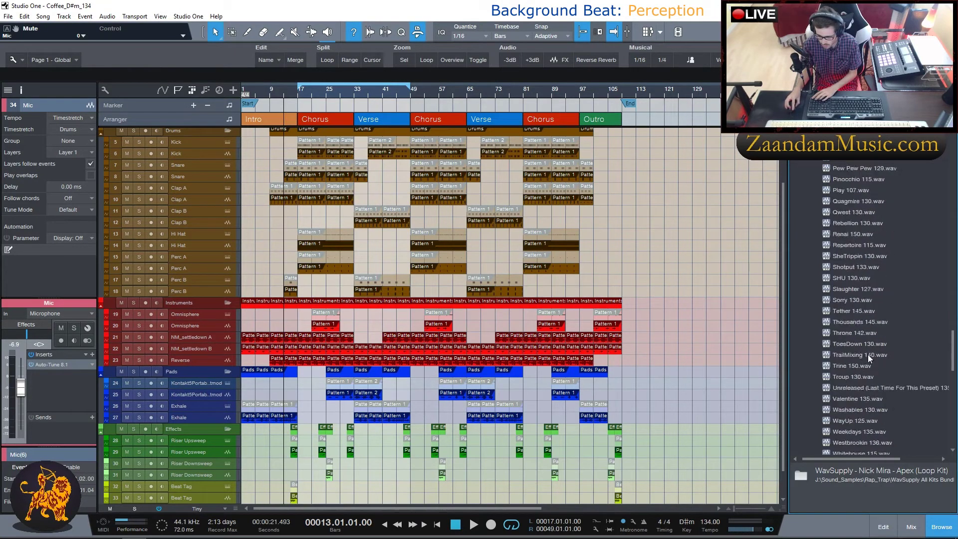
{"action": "scroll", "coordinate": [869, 358], "scroll_direction": "down", "scroll_amount": 4}
{"action": "scroll", "coordinate": [849, 199], "scroll_direction": "up", "scroll_amount": 8}
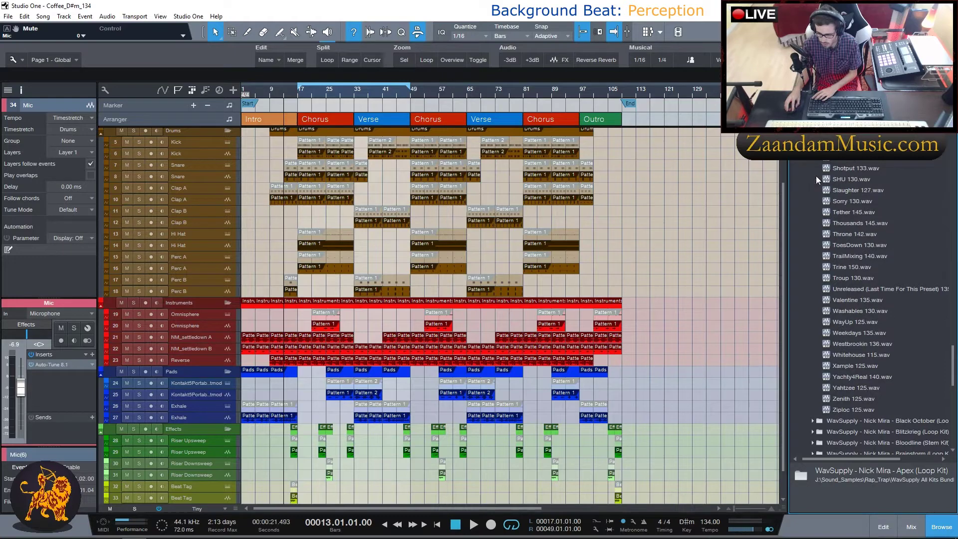
{"action": "scroll", "coordinate": [791, 200], "scroll_direction": "up", "scroll_amount": 2}
{"action": "scroll", "coordinate": [810, 215], "scroll_direction": "up", "scroll_amount": 12}
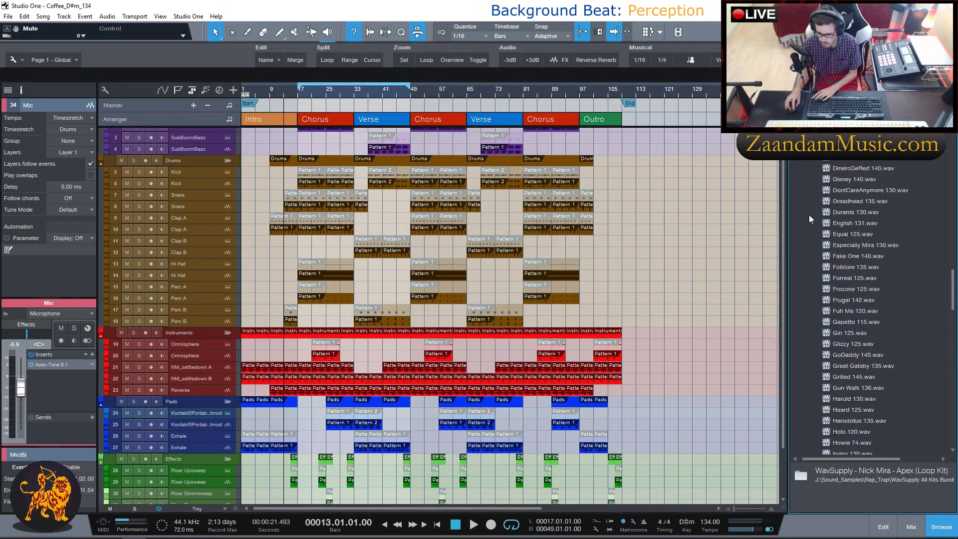
{"action": "left_click", "coordinate": [815, 202]}
Expand the Nick Mira Black October kit and look through its loop files
{"action": "left_click", "coordinate": [814, 213]}
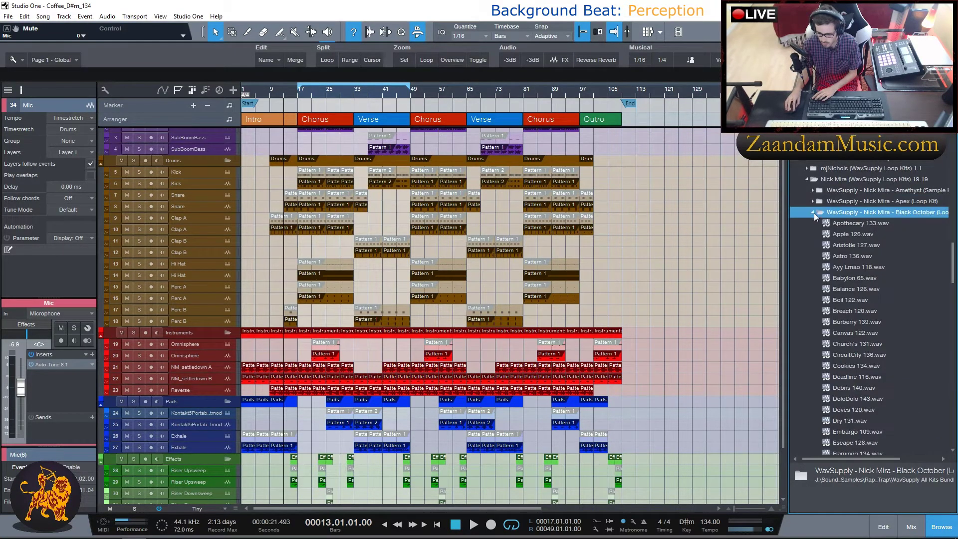
{"action": "scroll", "coordinate": [818, 309], "scroll_direction": "down", "scroll_amount": 9}
{"action": "scroll", "coordinate": [824, 350], "scroll_direction": "down", "scroll_amount": 15}
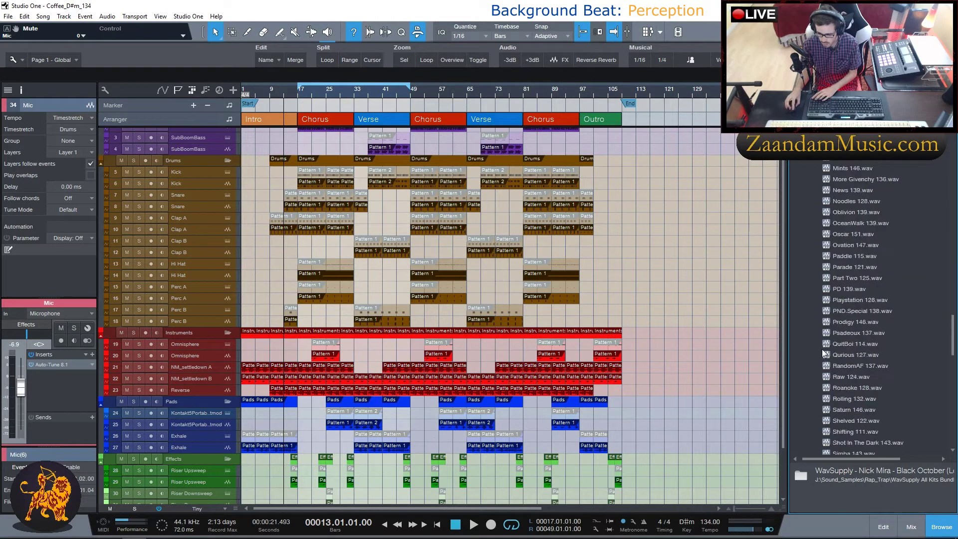
{"action": "scroll", "coordinate": [849, 250], "scroll_direction": "up", "scroll_amount": 10}
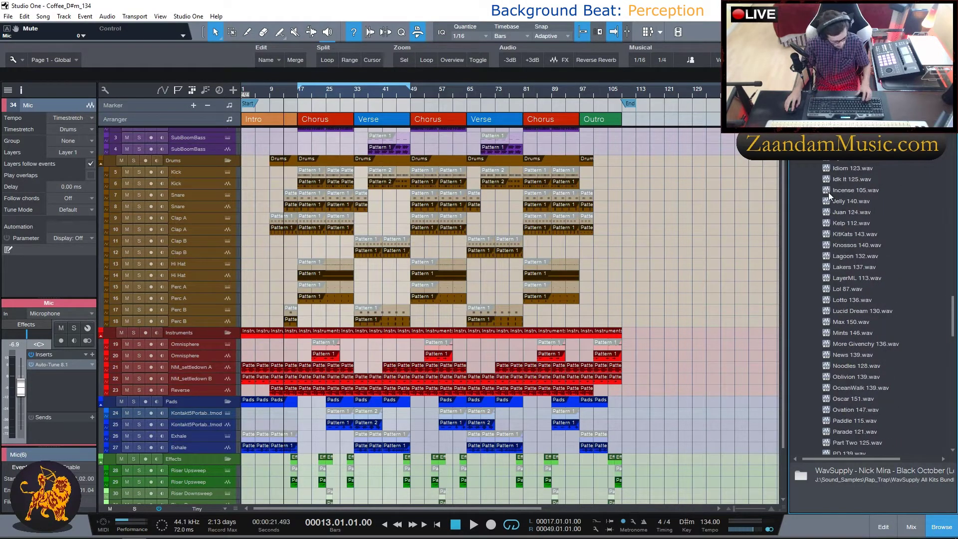
{"action": "scroll", "coordinate": [829, 193], "scroll_direction": "up", "scroll_amount": 1}
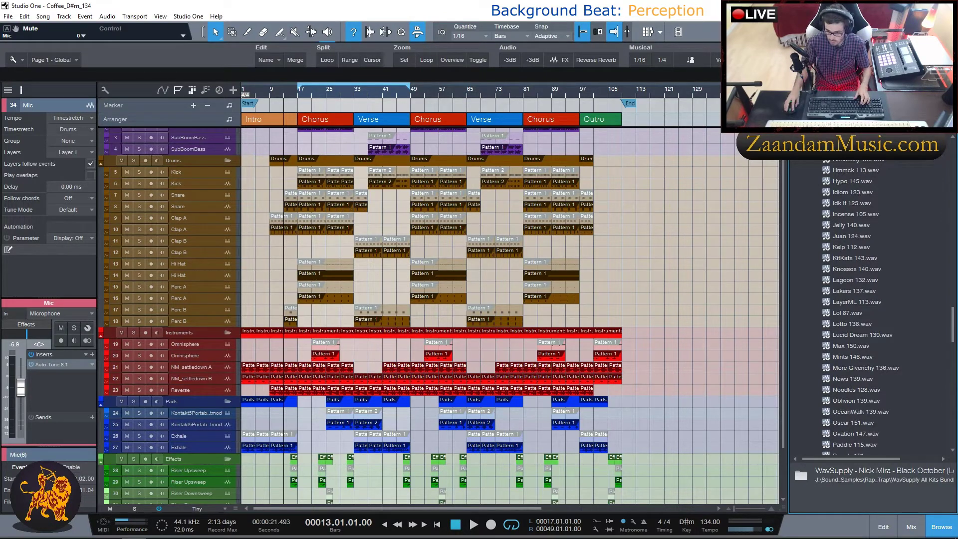
{"action": "scroll", "coordinate": [868, 243], "scroll_direction": "up", "scroll_amount": 15}
Collapse the Nick Mira loop kits folder and search the browser for the SettleDown samples
{"action": "left_click", "coordinate": [852, 193]}
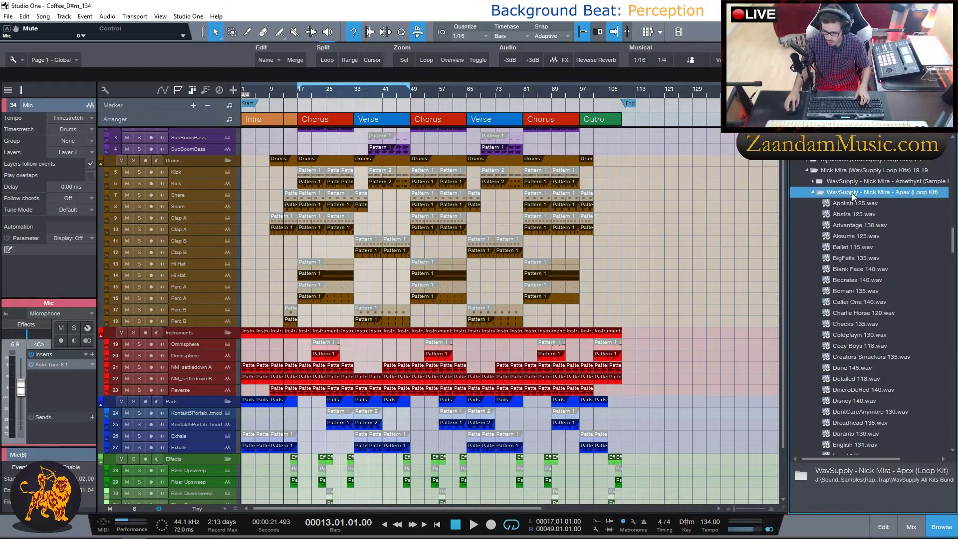
{"action": "left_click", "coordinate": [836, 171]}
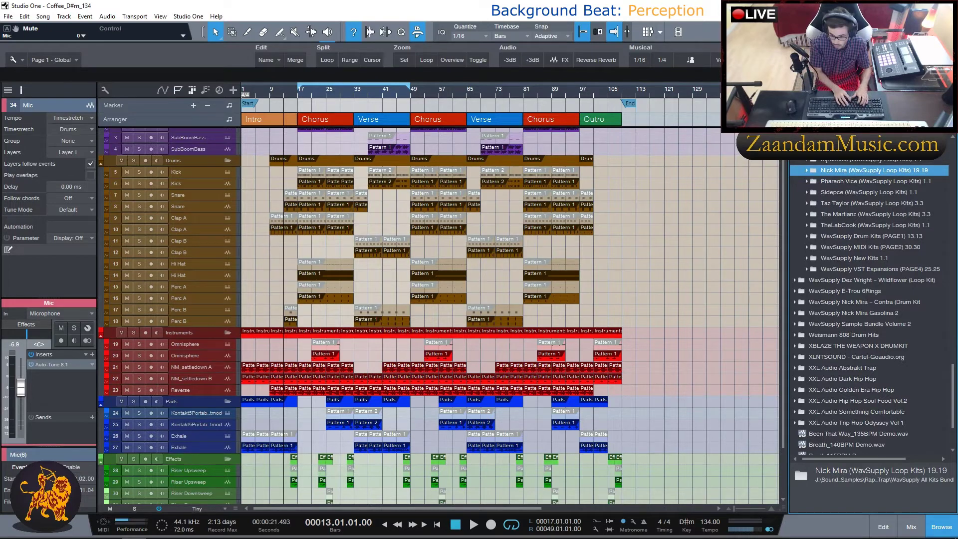
{"action": "key", "text": "Return"}
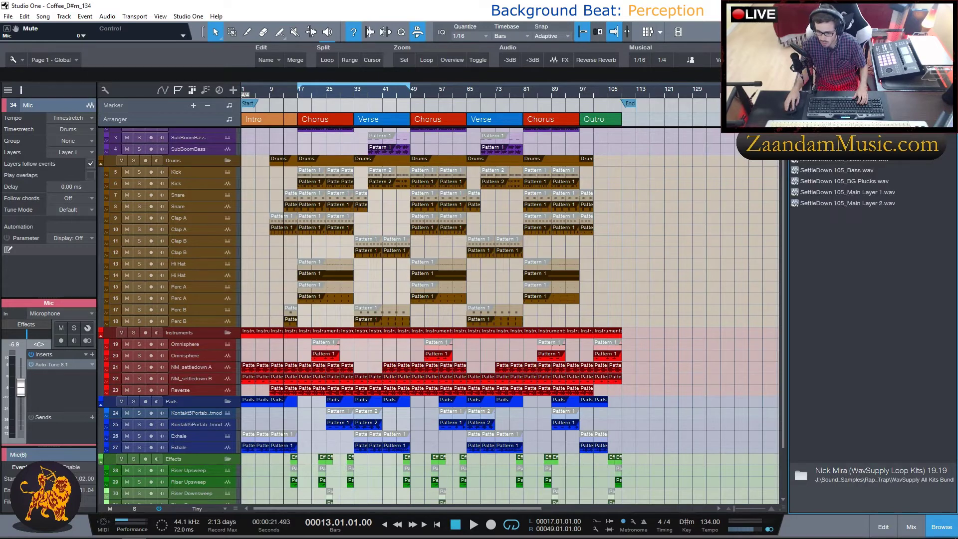
Preview the full SettleDown 105 loop in the file browser and stop its playback
{"action": "left_click", "coordinate": [838, 148]}
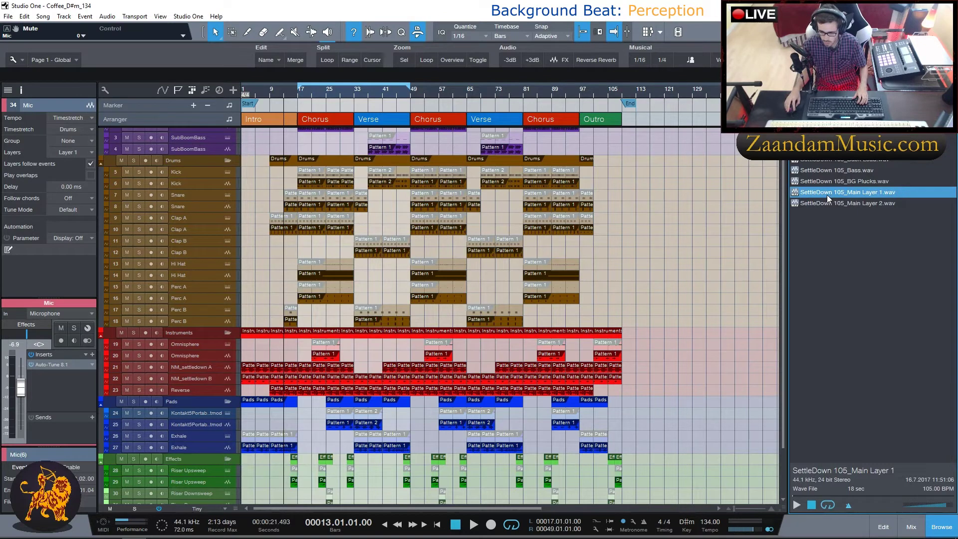
{"action": "left_click", "coordinate": [829, 262]}
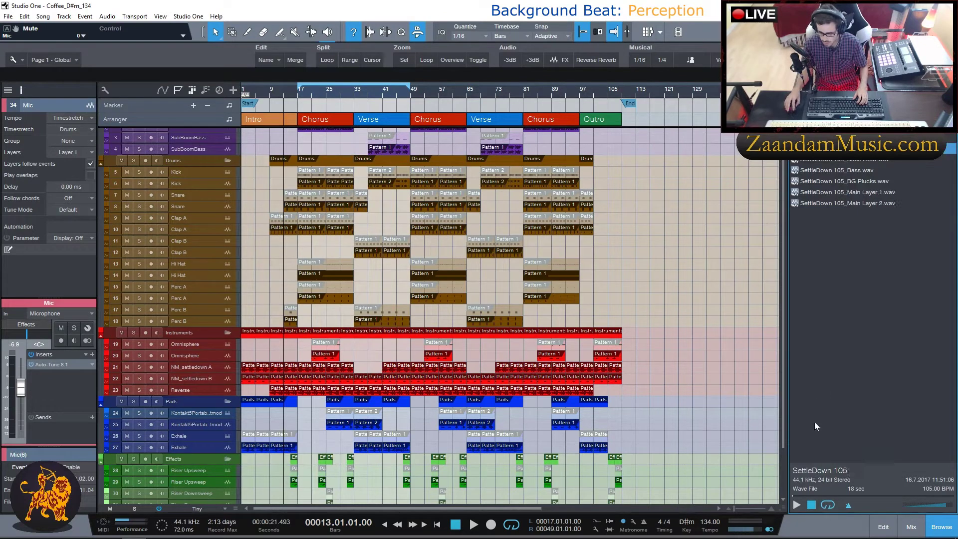
{"action": "left_click", "coordinate": [797, 505]}
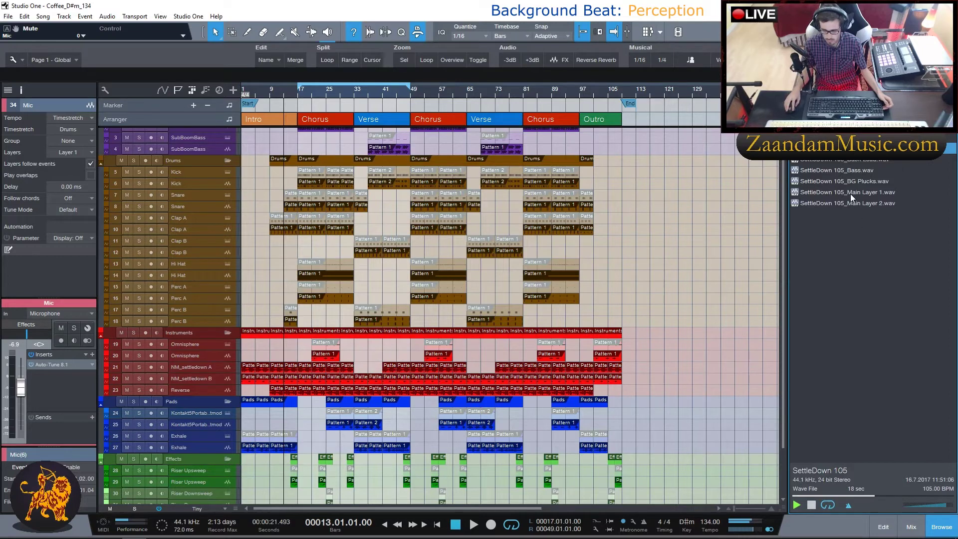
{"action": "left_click", "coordinate": [812, 506]}
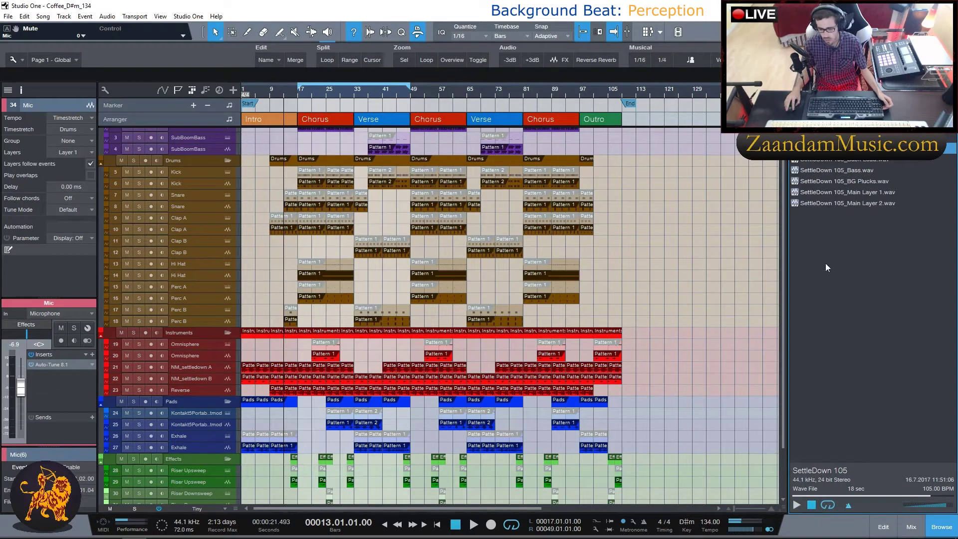
Preview the SettleDown 105_Main Layer 1 and Main Layer 2 loops one after the other in the browser
{"action": "left_click", "coordinate": [840, 196]}
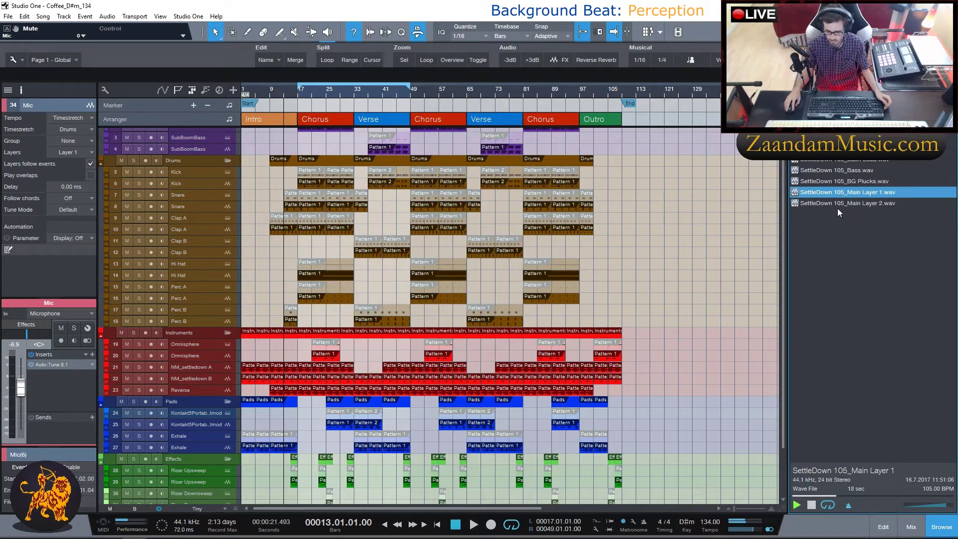
{"action": "key", "text": "Home"}
{"action": "left_click", "coordinate": [811, 505]}
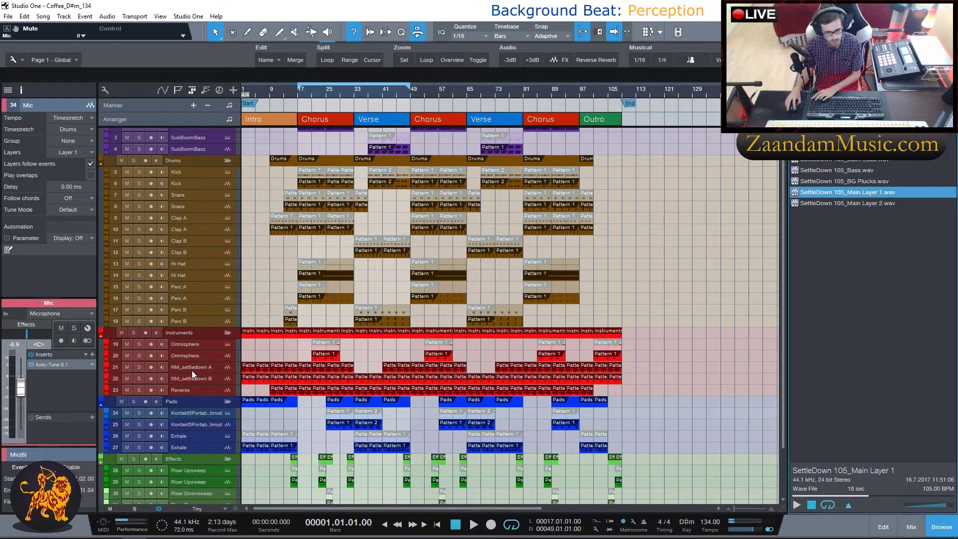
{"action": "left_click", "coordinate": [861, 204]}
{"action": "left_click", "coordinate": [797, 505]}
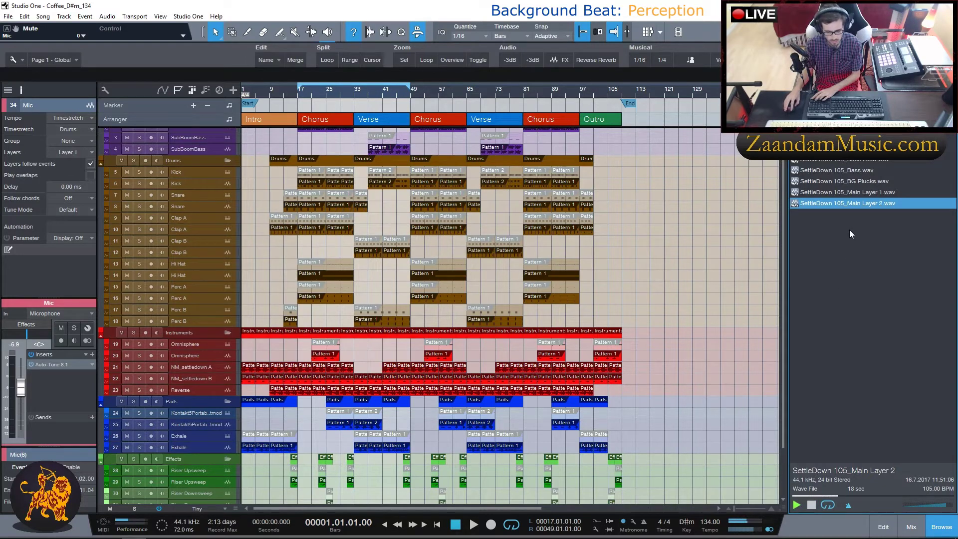
{"action": "left_click", "coordinate": [812, 505]}
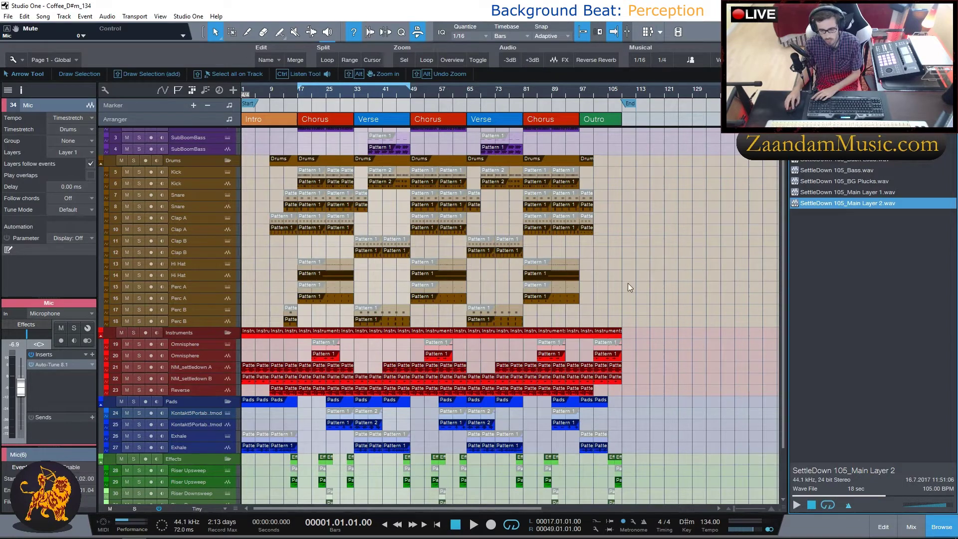
Look through the 808 pattern, the Omnisphere notes and the Hi Hat audio in the editor, and close the editor
{"action": "scroll", "coordinate": [657, 277], "scroll_direction": "up", "scroll_amount": 1}
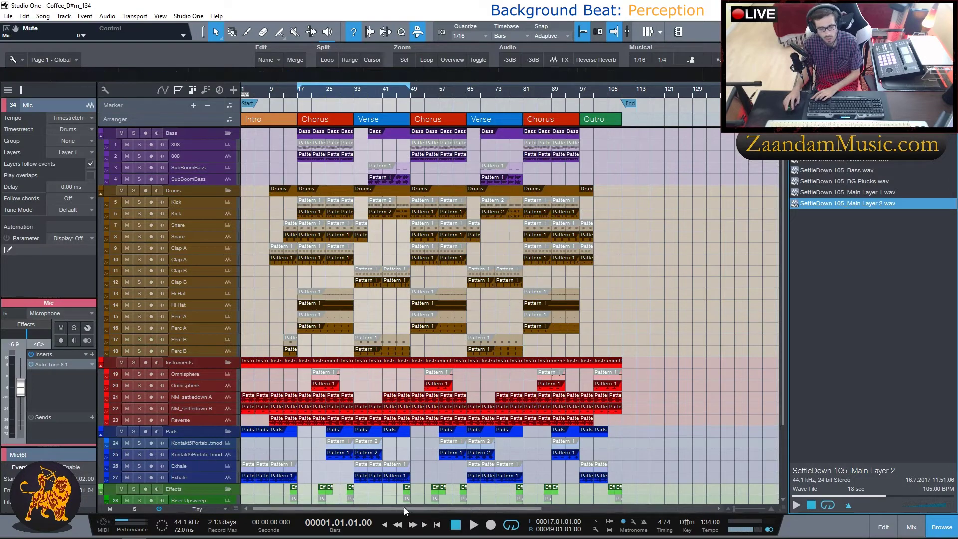
{"action": "left_click", "coordinate": [884, 527]}
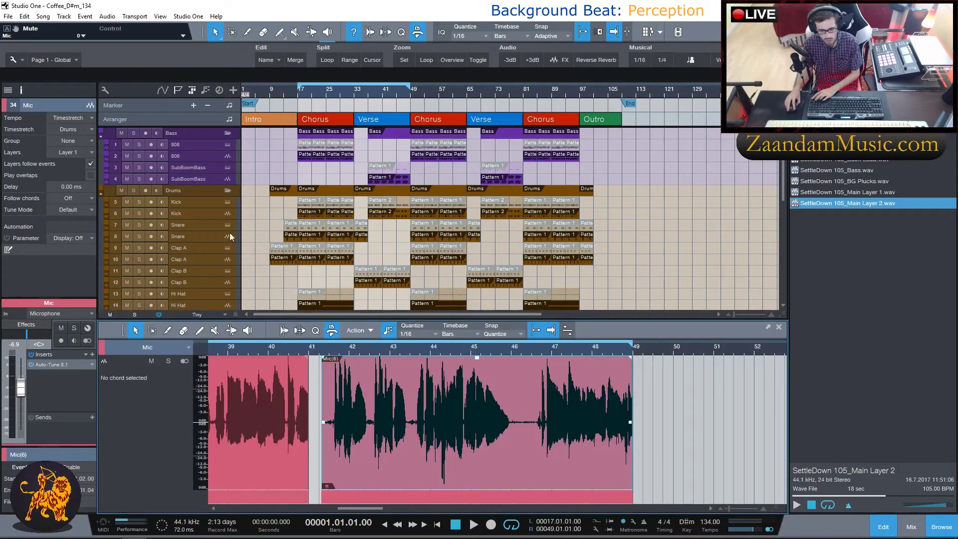
{"action": "left_click", "coordinate": [214, 145]}
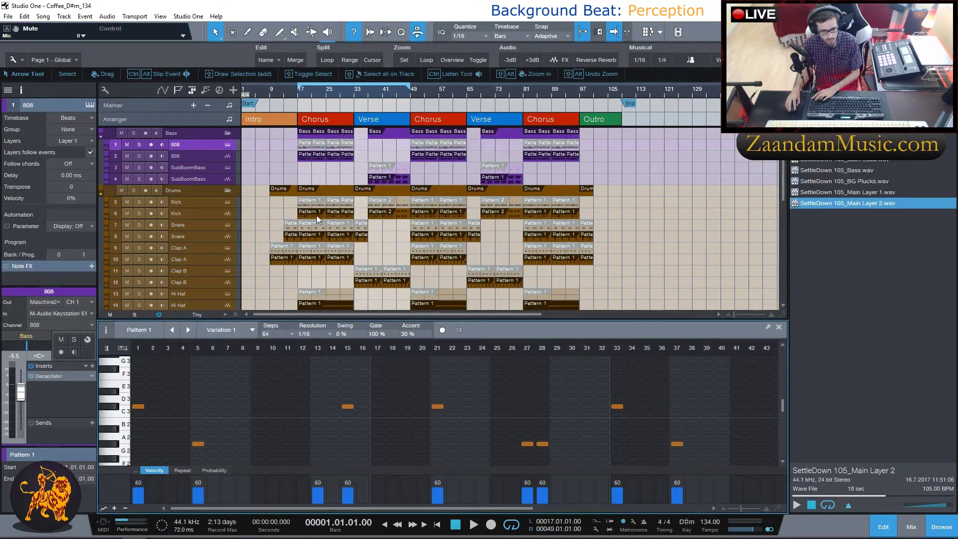
{"action": "scroll", "coordinate": [316, 215], "scroll_direction": "down", "scroll_amount": 2}
{"action": "scroll", "coordinate": [326, 278], "scroll_direction": "down", "scroll_amount": 2}
{"action": "left_click", "coordinate": [327, 230]}
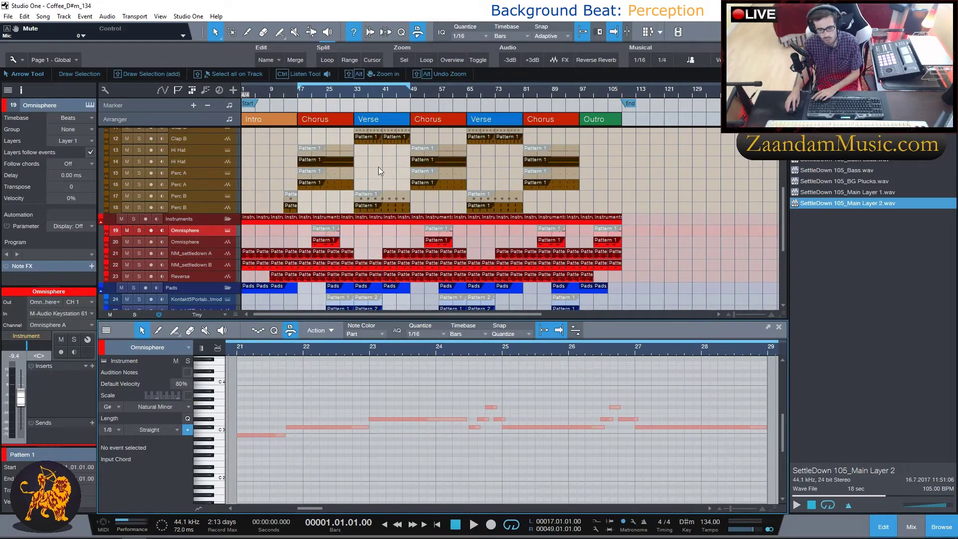
{"action": "scroll", "coordinate": [349, 175], "scroll_direction": "up", "scroll_amount": 4}
{"action": "left_click", "coordinate": [322, 259]}
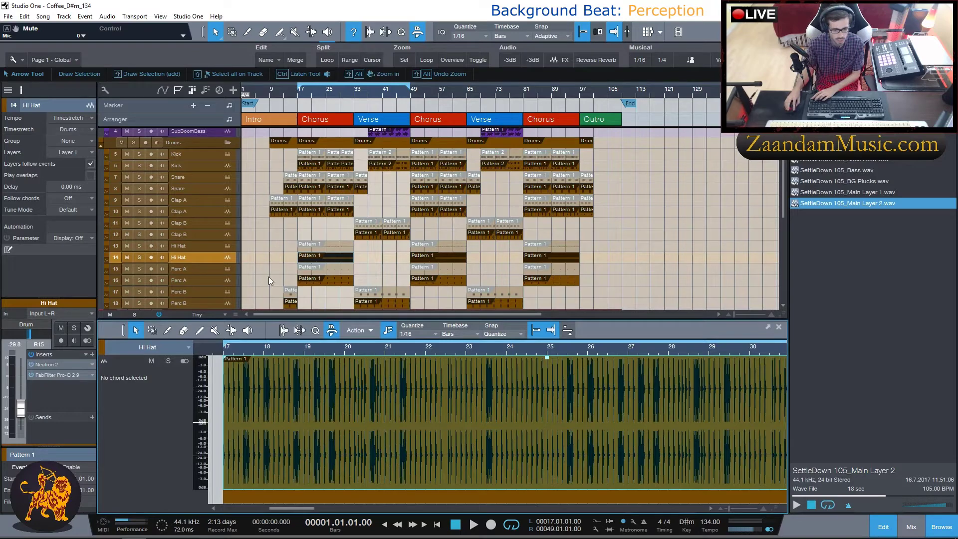
{"action": "left_click", "coordinate": [884, 527]}
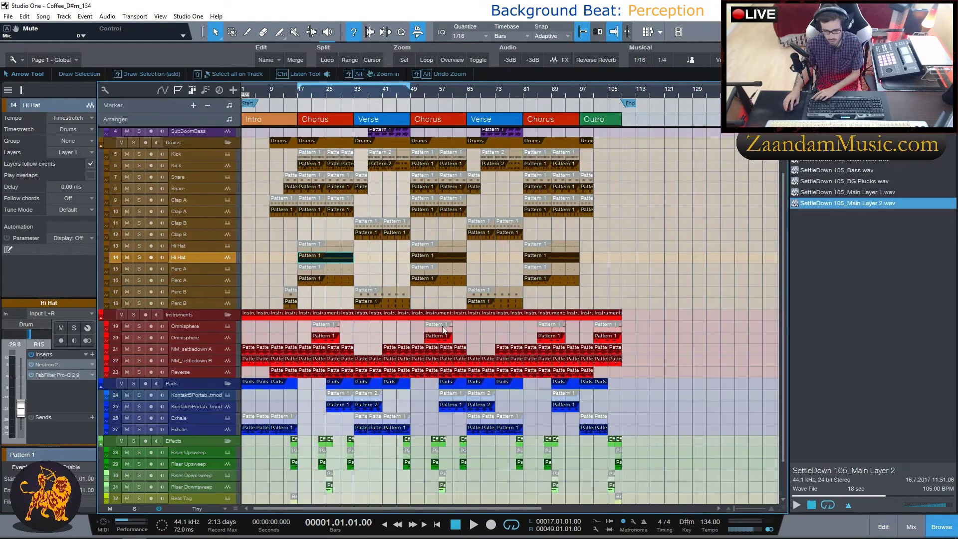
Check the tempo and transpose settings of the first NM_settledown A event, and play that track soloed from the start
{"action": "scroll", "coordinate": [272, 257], "scroll_direction": "down", "scroll_amount": 1}
{"action": "right_click", "coordinate": [250, 324]}
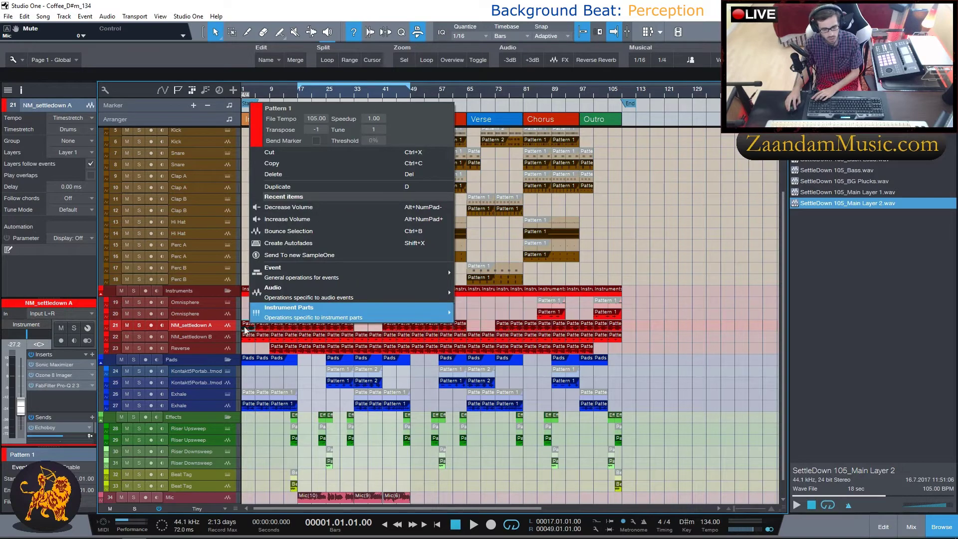
{"action": "left_click", "coordinate": [148, 330]}
{"action": "left_click", "coordinate": [140, 325]}
{"action": "key", "text": "space"}
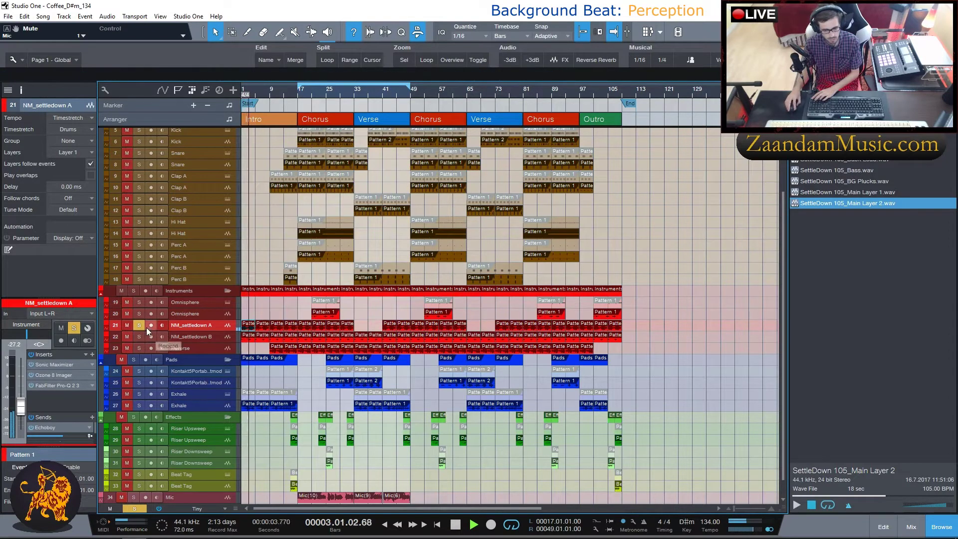
{"action": "key", "text": "space"}
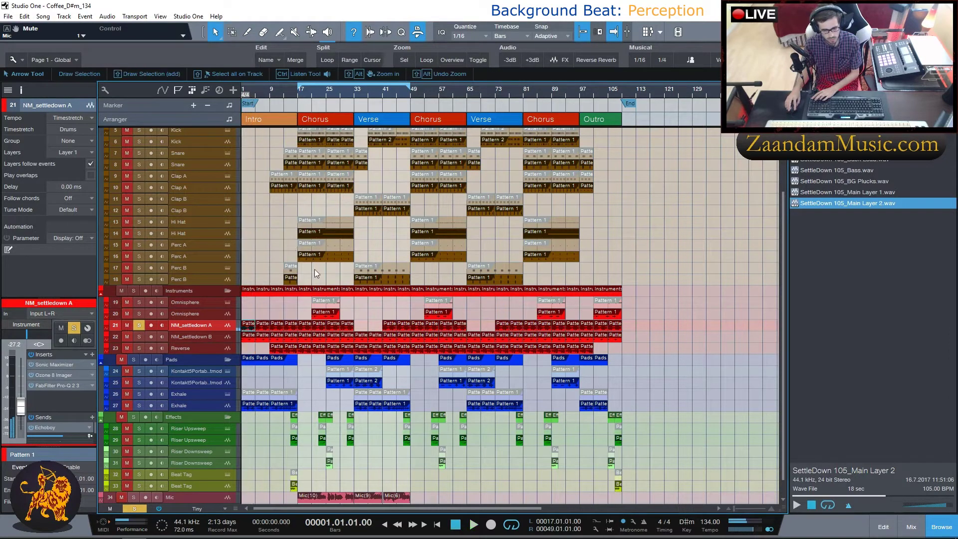
Open the mixer console, examine the instrument channels and their inserts and sends, and hide the console
{"action": "left_click", "coordinate": [912, 528]}
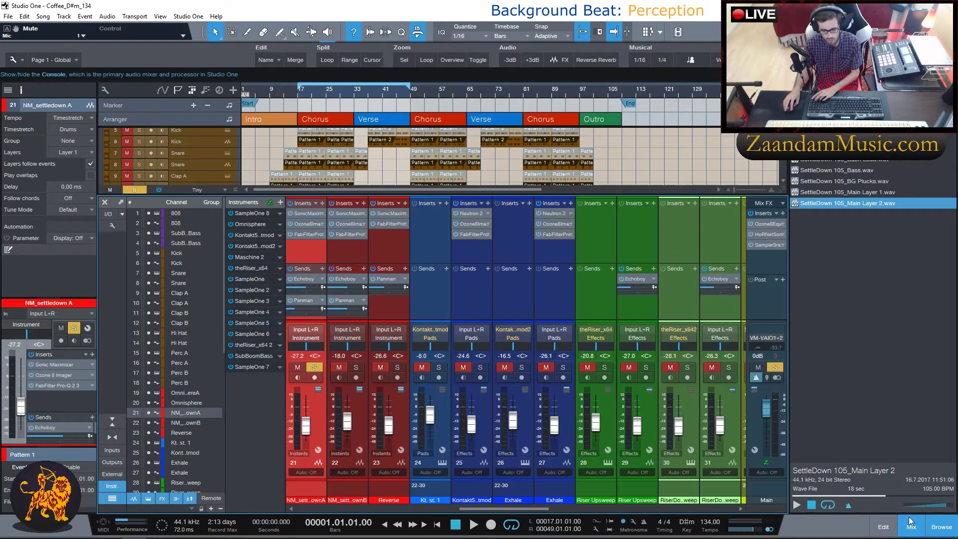
{"action": "left_click_drag", "start_coordinate": [481, 510], "coordinate": [450, 507]}
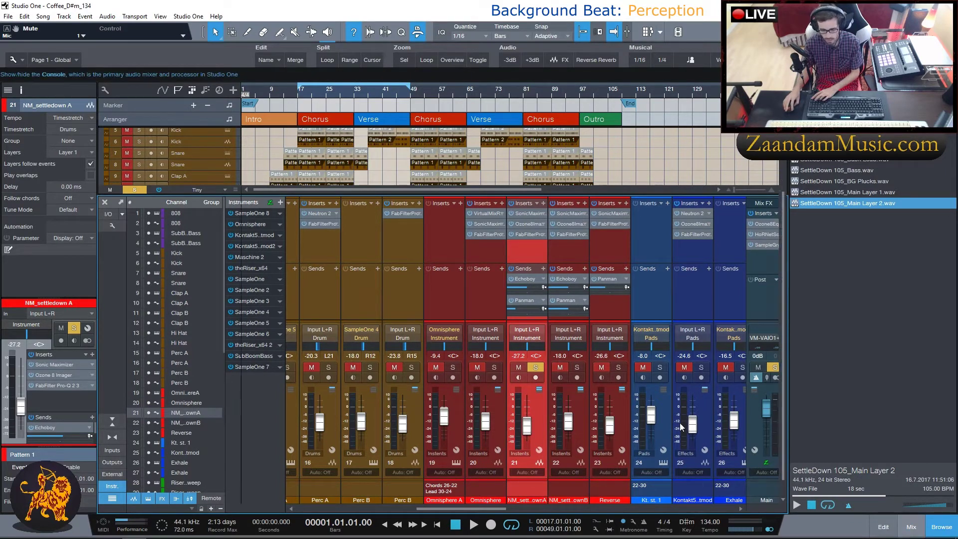
{"action": "left_click", "coordinate": [910, 530]}
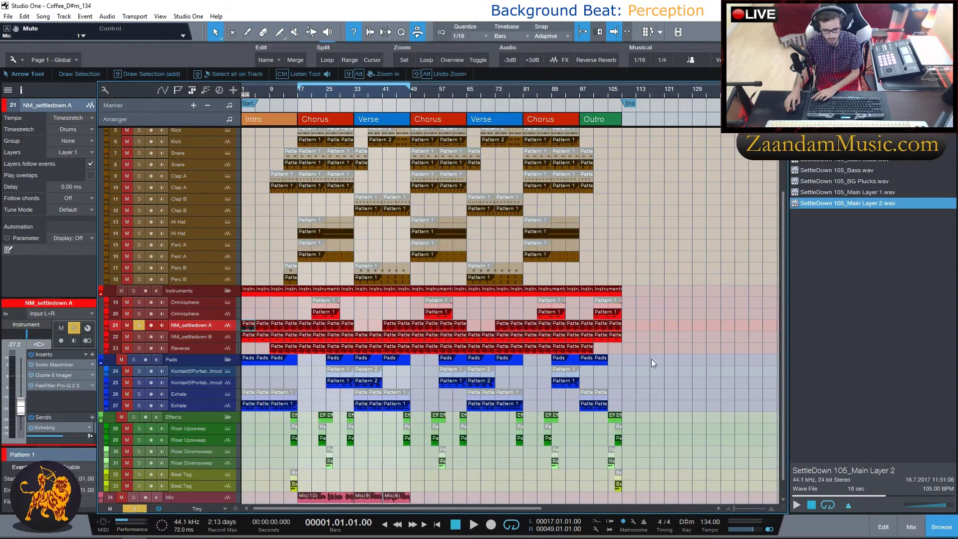
Solo NM_settledown B in place of NM_settledown A, listen to its opening, and check its first event's tempo and transpose settings
{"action": "left_click", "coordinate": [198, 337]}
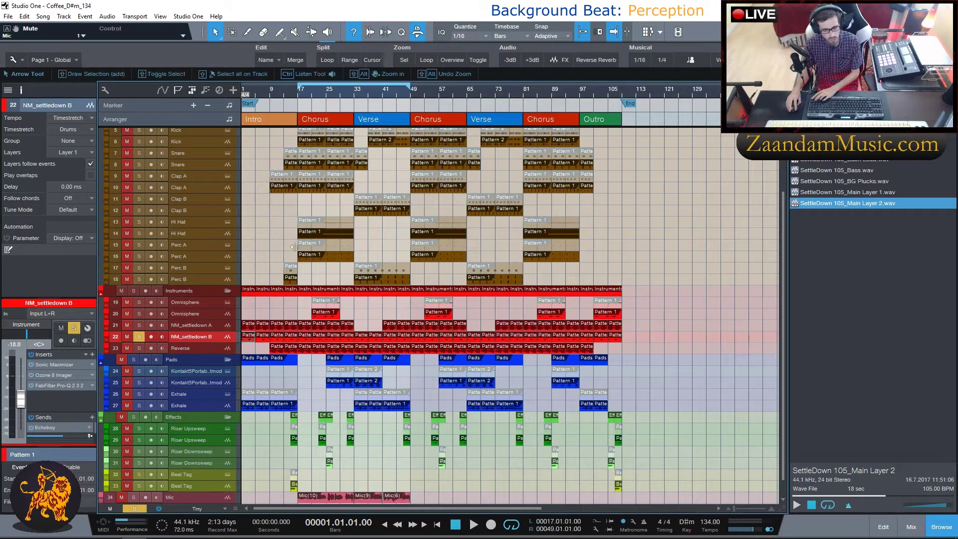
{"action": "key", "text": "space"}
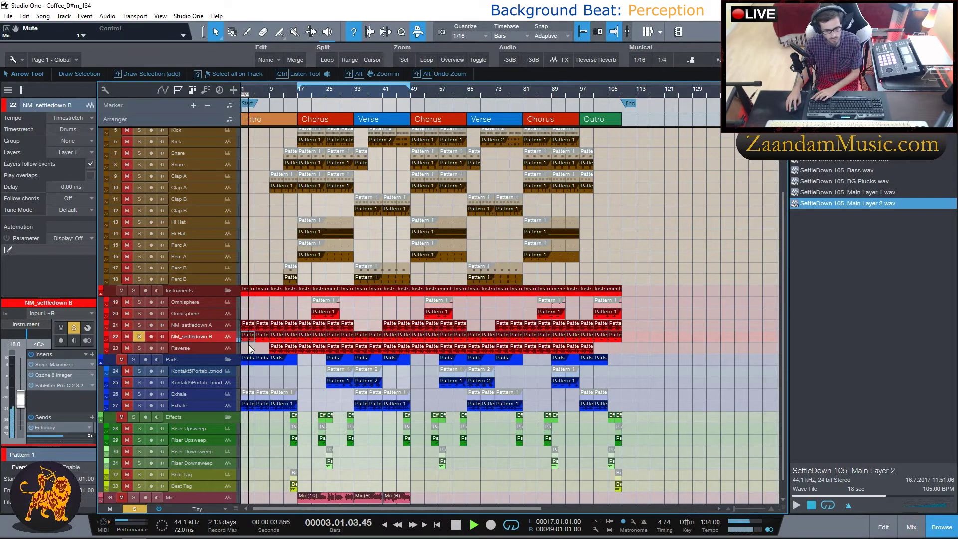
{"action": "key", "text": "space"}
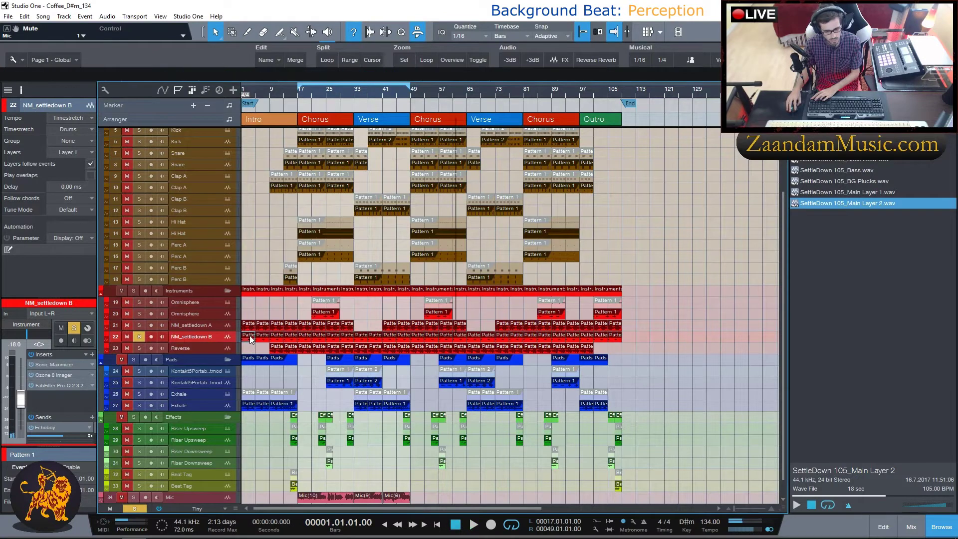
{"action": "right_click", "coordinate": [249, 335]}
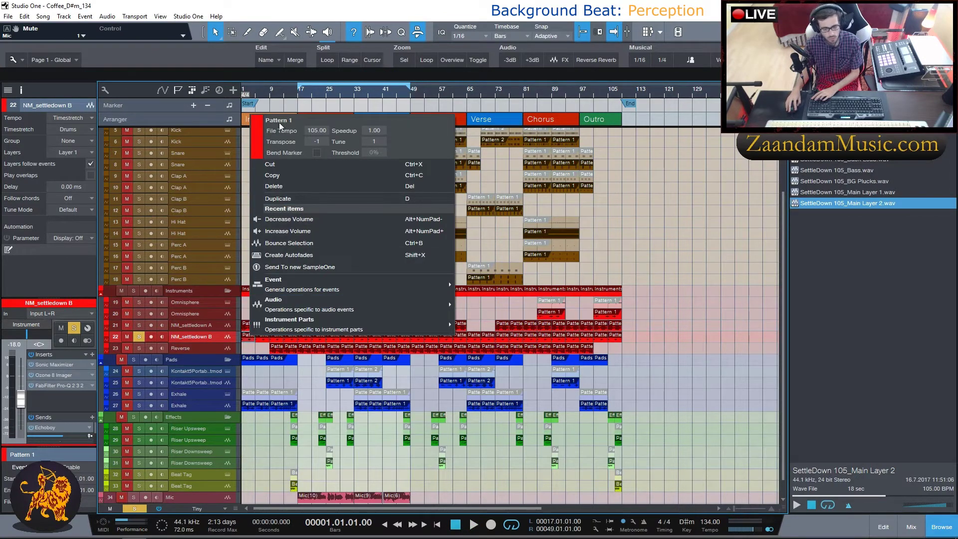
{"action": "left_click", "coordinate": [480, 69]}
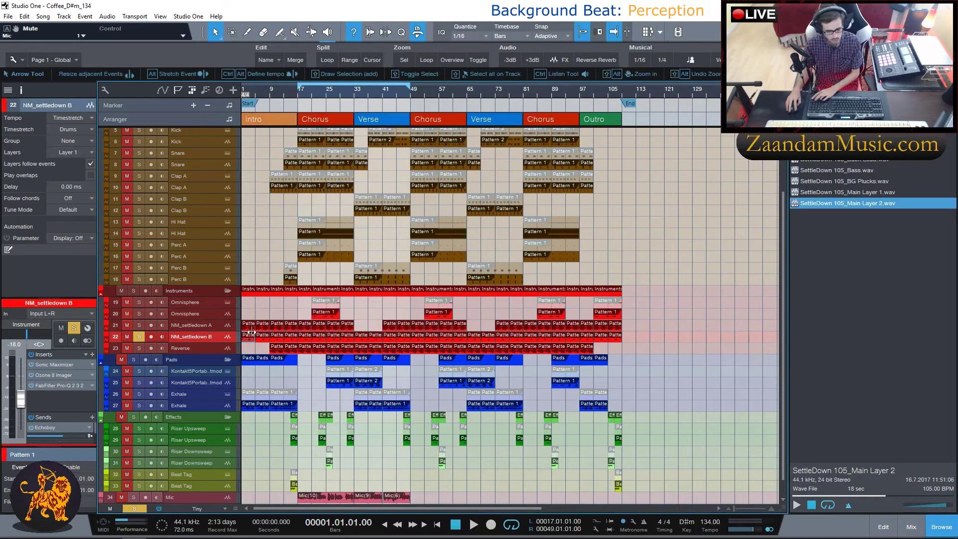
Add NM_settledown A to the solo and play both NM_settledown tracks together from bar 1
{"action": "left_click", "coordinate": [140, 326]}
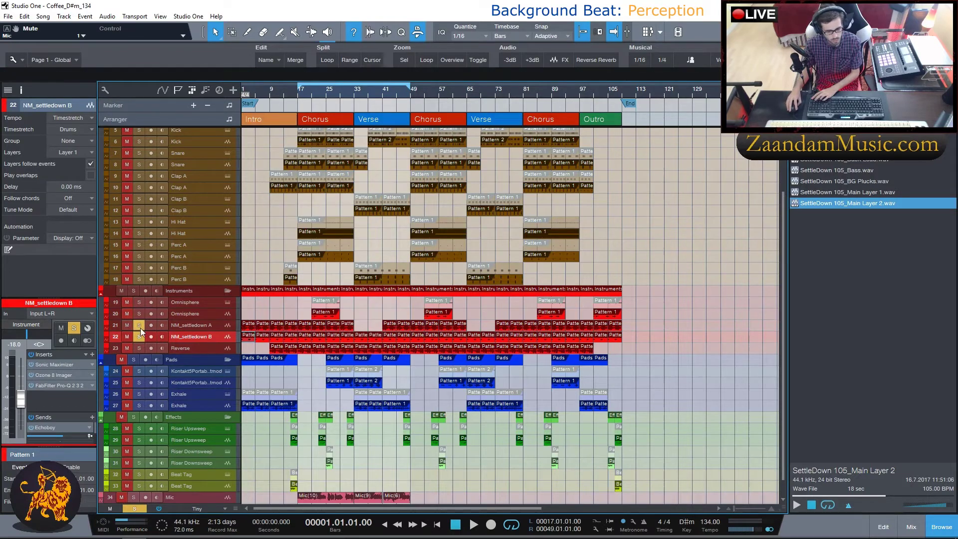
{"action": "double_click", "coordinate": [244, 92]}
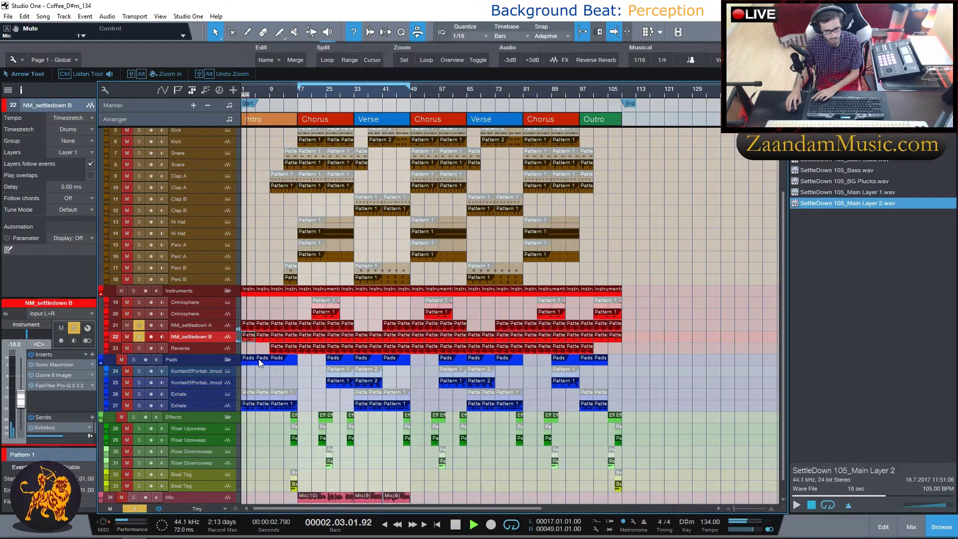
{"action": "key", "text": "space"}
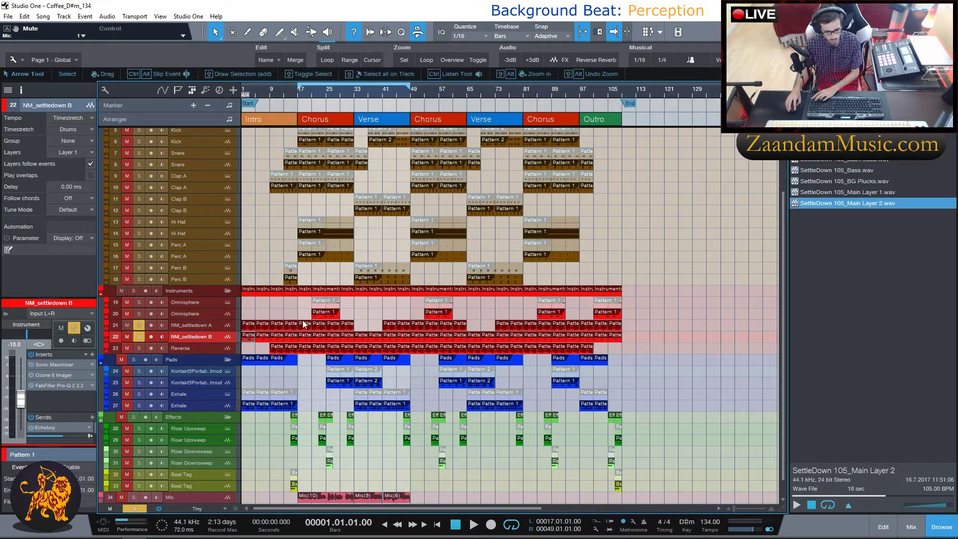
Examine the Trap Clap sample in the Clap A instrument, close it, and return the browser to its home page
{"action": "scroll", "coordinate": [664, 264], "scroll_direction": "up", "scroll_amount": 3}
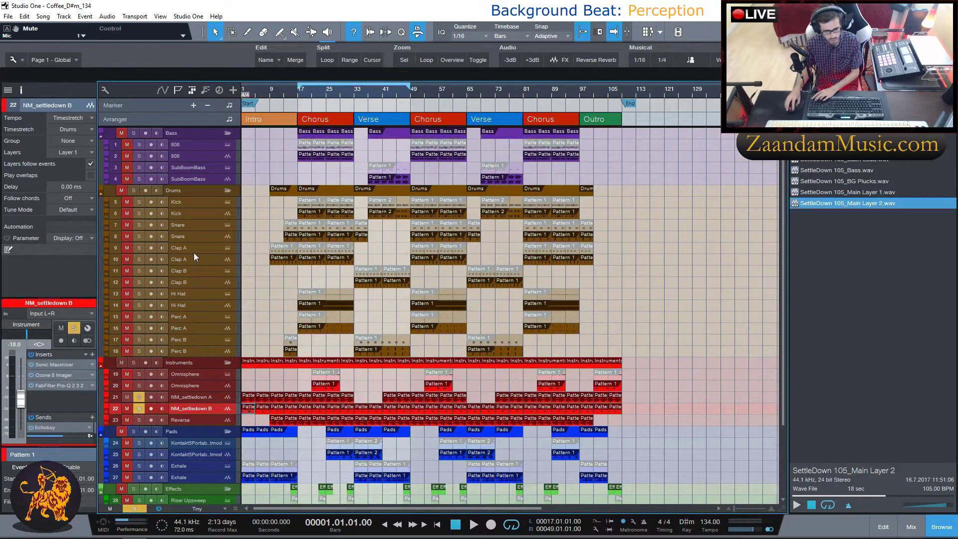
{"action": "left_click", "coordinate": [228, 248]}
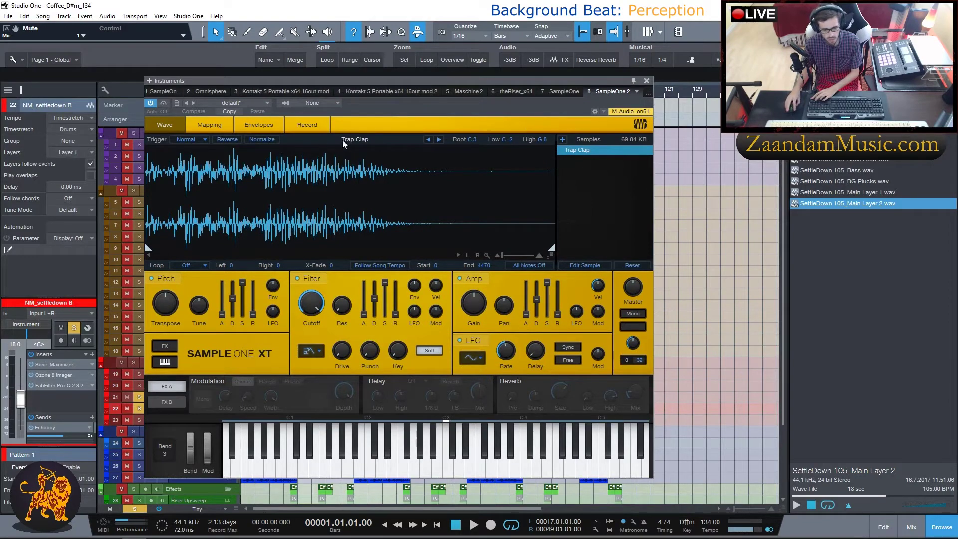
{"action": "left_click", "coordinate": [646, 81]}
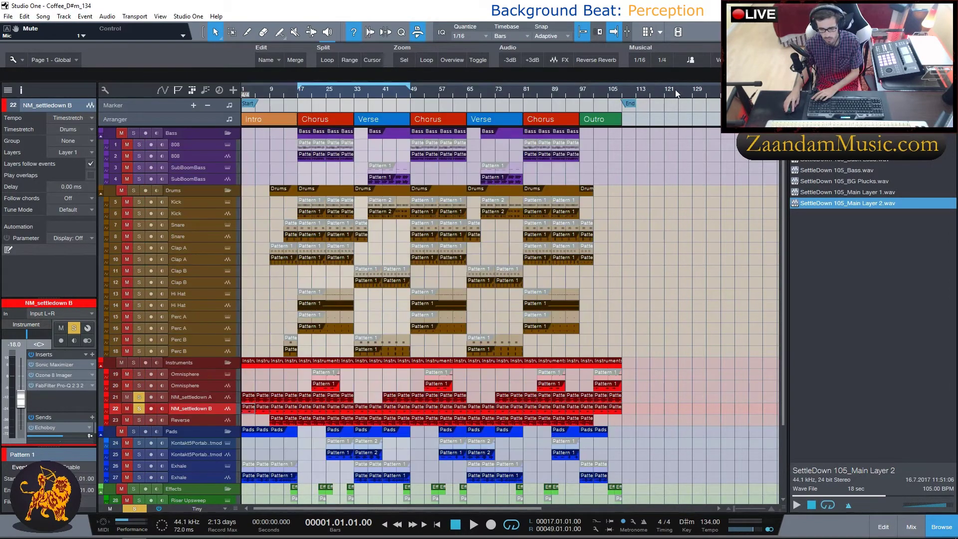
{"action": "left_click", "coordinate": [801, 91]}
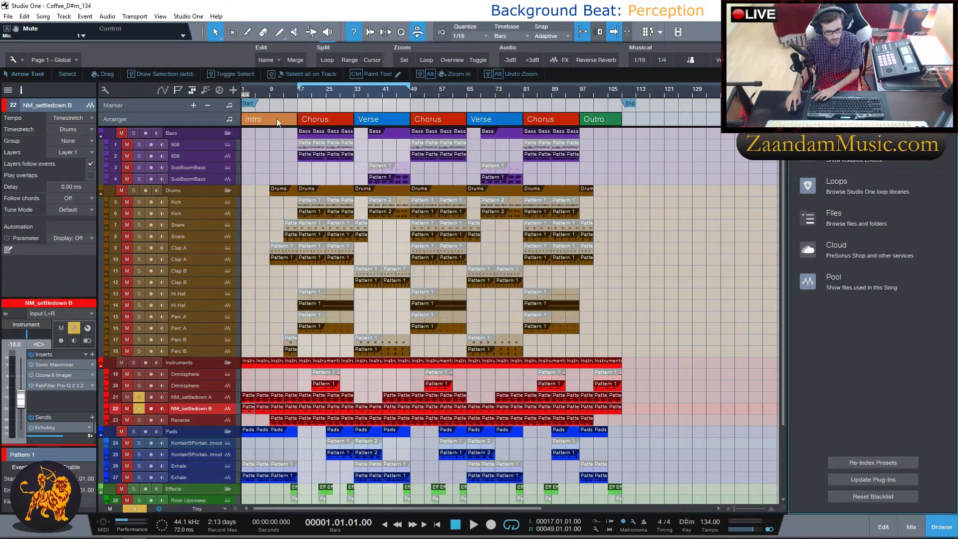
Solo the Clap A instrument track alongside both NM_settledown tracks and play briefly from bar 9
{"action": "left_click", "coordinate": [271, 92]}
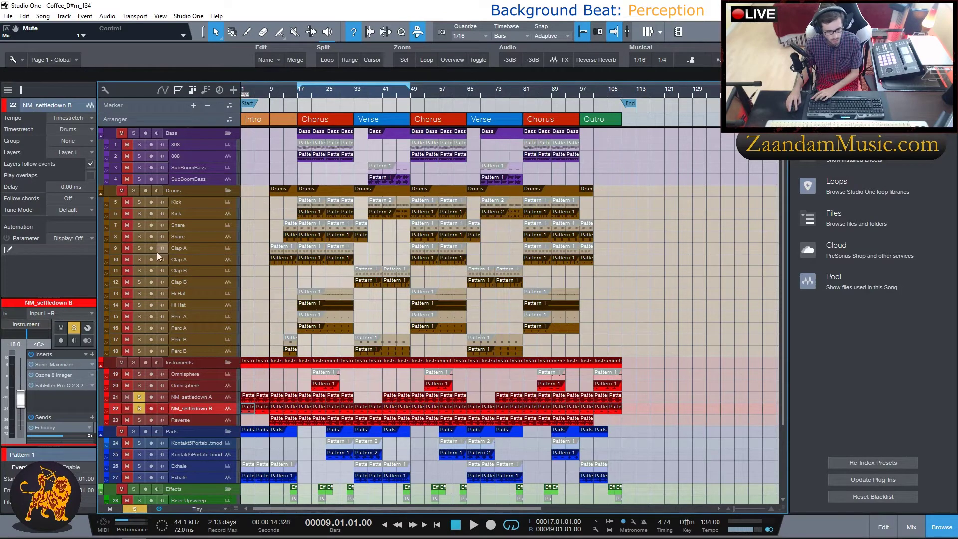
{"action": "left_click", "coordinate": [140, 249]}
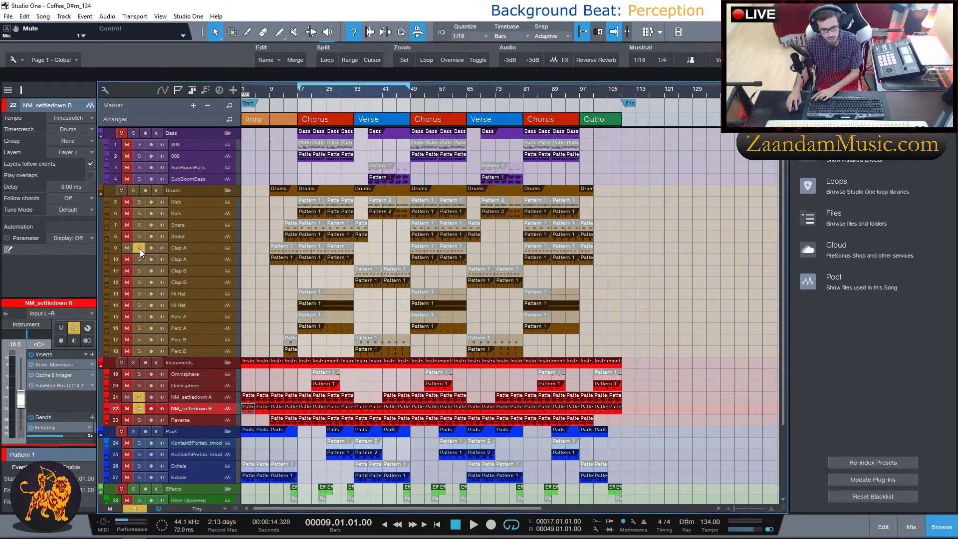
{"action": "key", "text": "space"}
{"action": "key", "text": "space"}
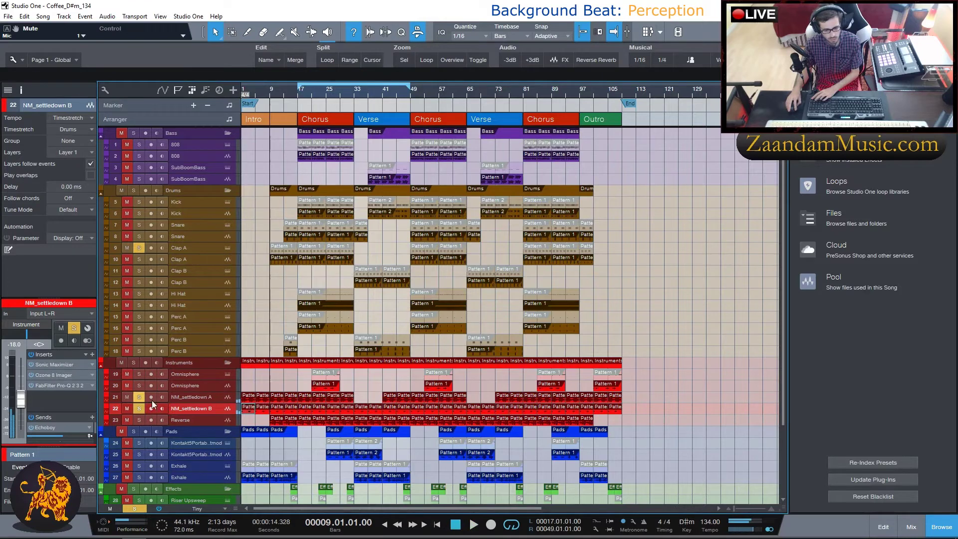
Clear all solos, solo only the Clap A instrument track, and play it briefly from bar 9
{"action": "left_click", "coordinate": [135, 507]}
{"action": "left_click", "coordinate": [139, 248]}
{"action": "key", "text": "space"}
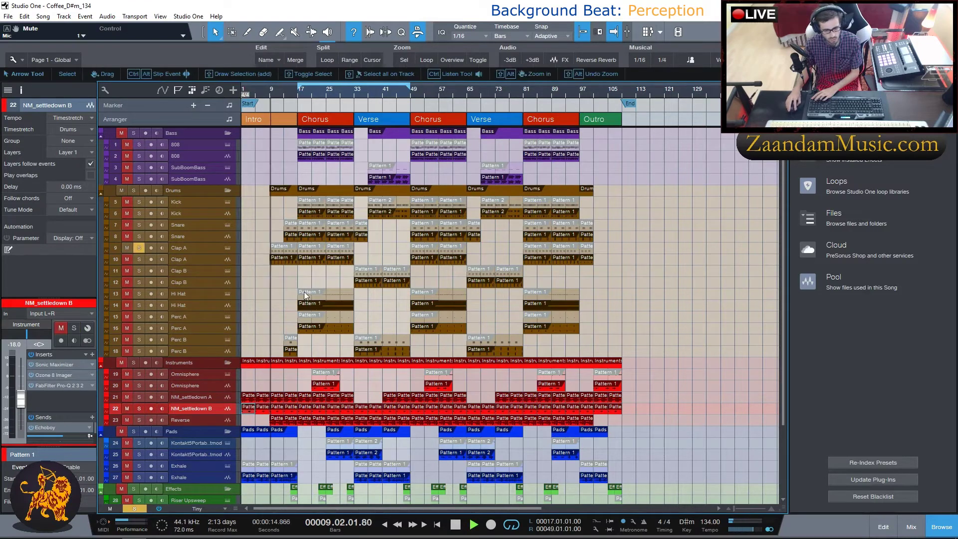
{"action": "key", "text": "space"}
Solo the Clap A audio track in place of the instrument track, listen to it, and return to the song start
{"action": "left_click", "coordinate": [140, 261]}
{"action": "left_click", "coordinate": [138, 249]}
{"action": "key", "text": "space"}
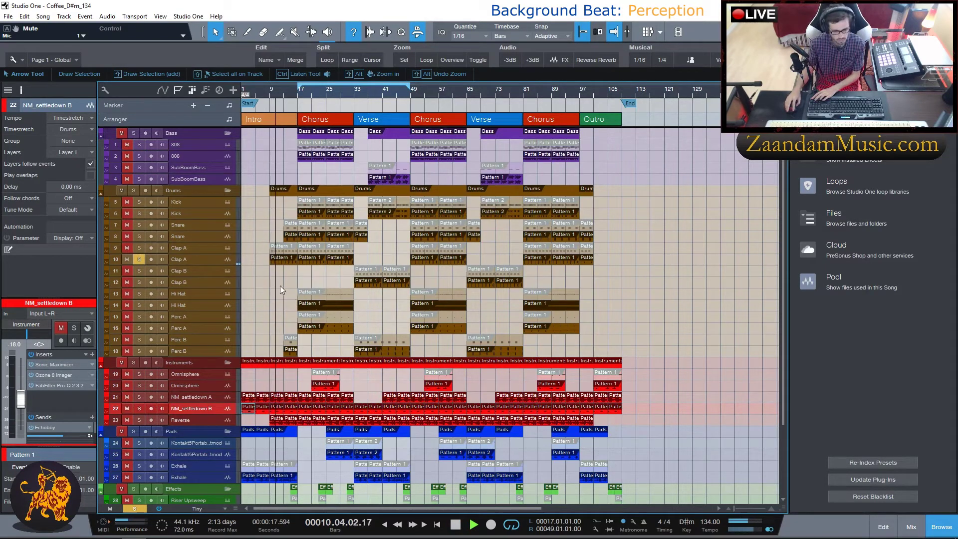
{"action": "key", "text": "space"}
{"action": "key", "text": "Home"}
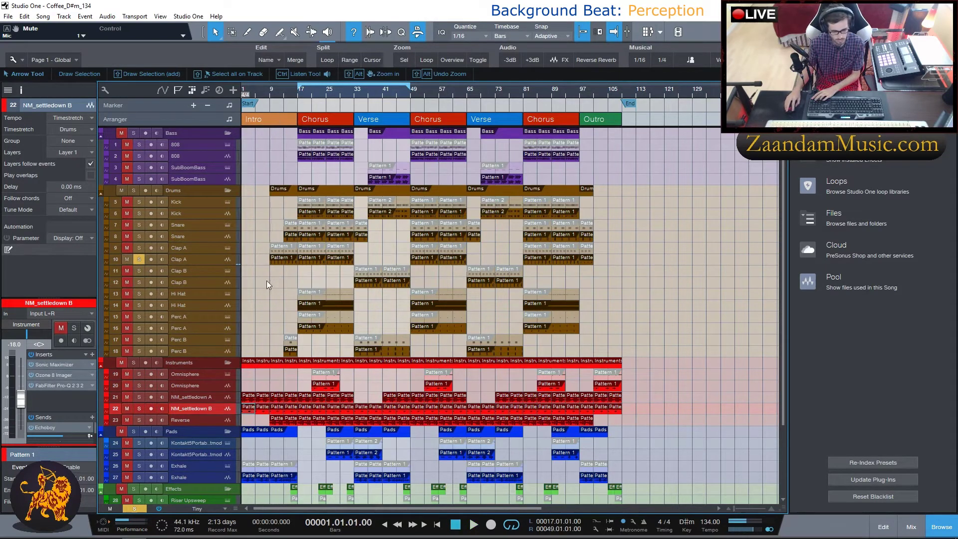
Move the solo from Clap A to the Hi Hat audio track at bar 17 and examine its Closed Hat 4 sample
{"action": "left_click", "coordinate": [139, 259]}
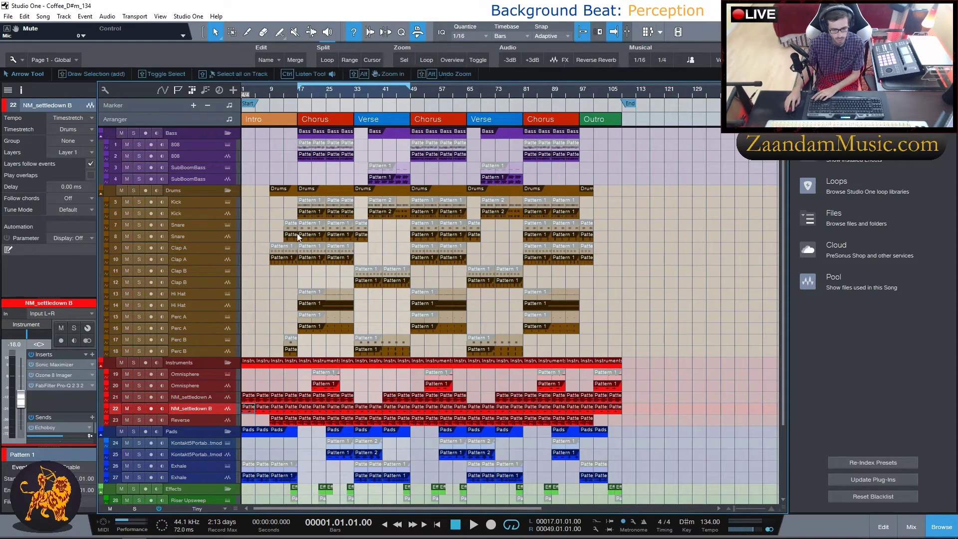
{"action": "left_click", "coordinate": [297, 94]}
{"action": "left_click", "coordinate": [140, 306]}
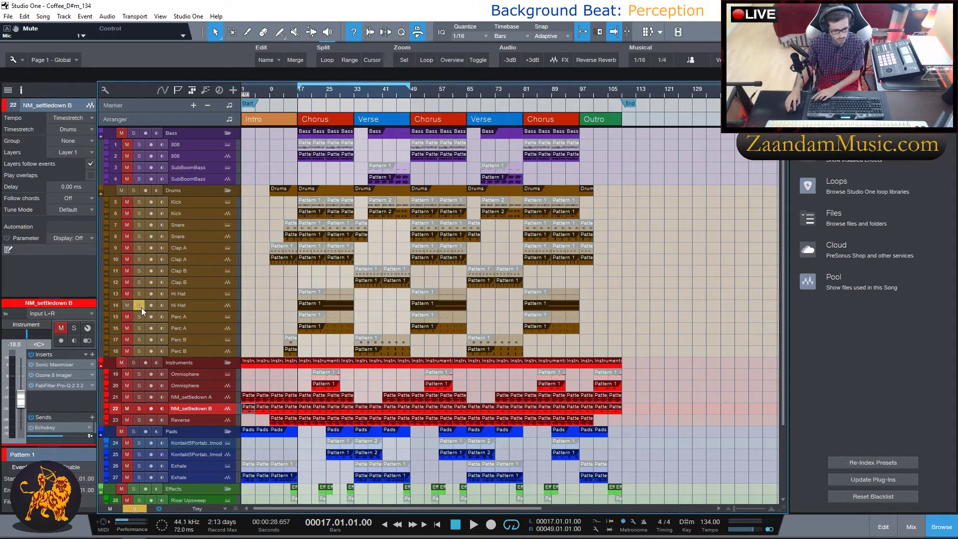
{"action": "left_click", "coordinate": [227, 294]}
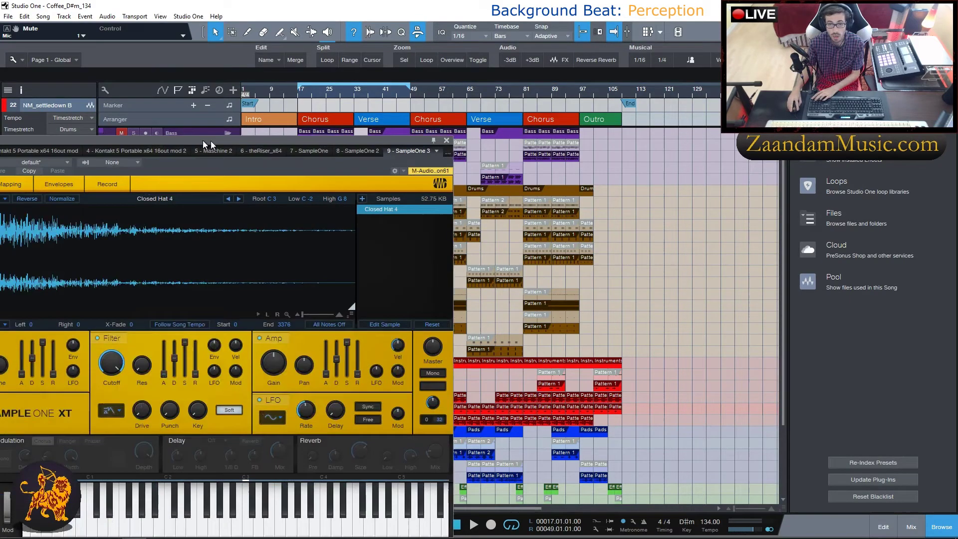
{"action": "left_click_drag", "start_coordinate": [203, 140], "coordinate": [433, 93]}
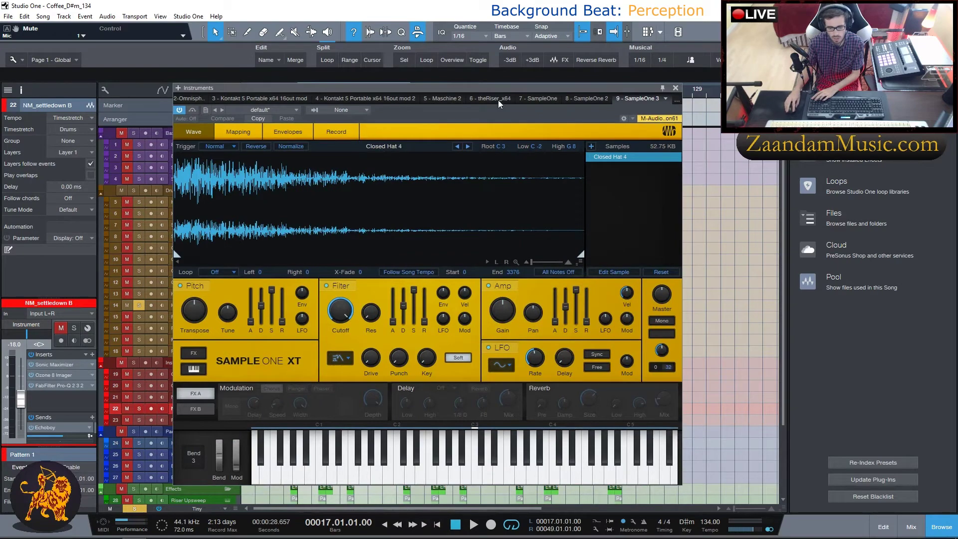
{"action": "key", "text": "F11"}
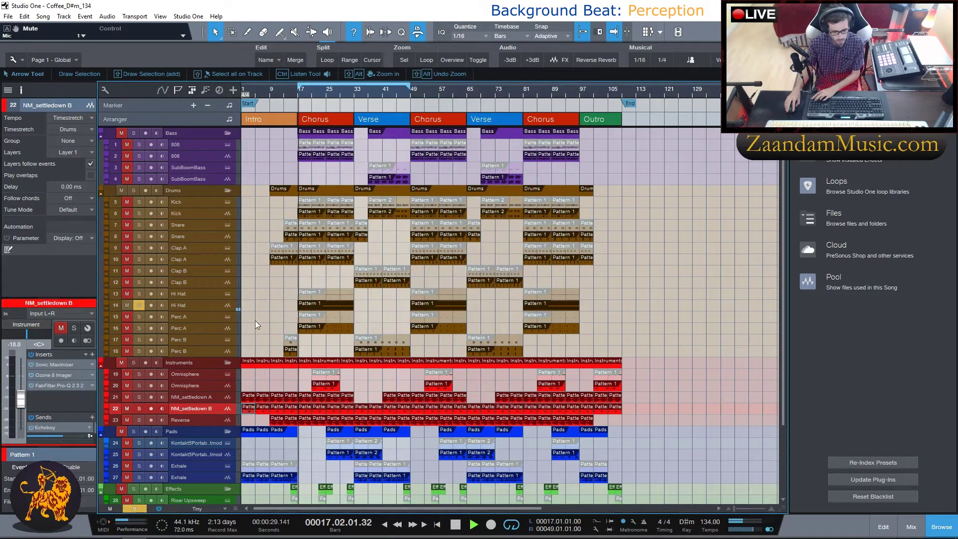
Add the Clap A audio track and both NM_settledown tracks to the Hi Hat solo and play the layers from bar 17
{"action": "left_click", "coordinate": [139, 259]}
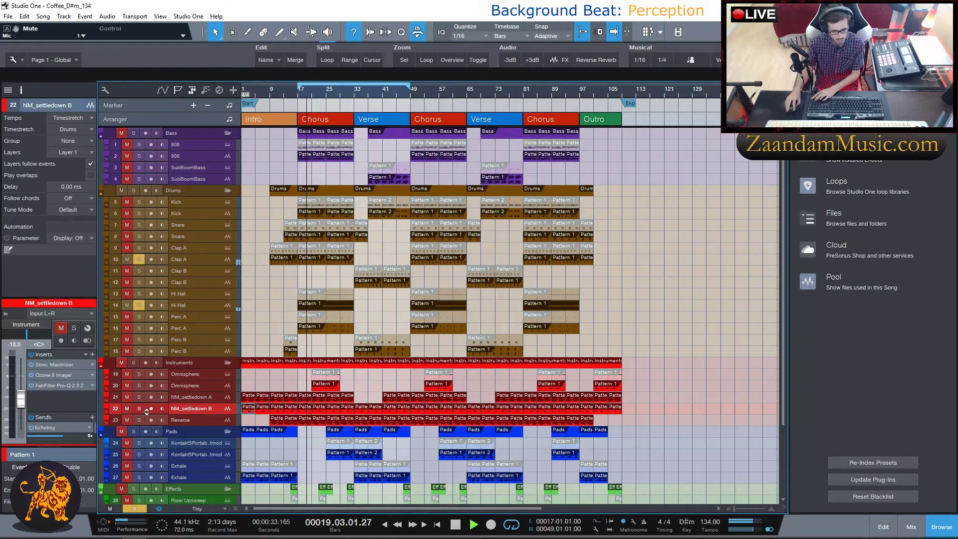
{"action": "key", "text": "space"}
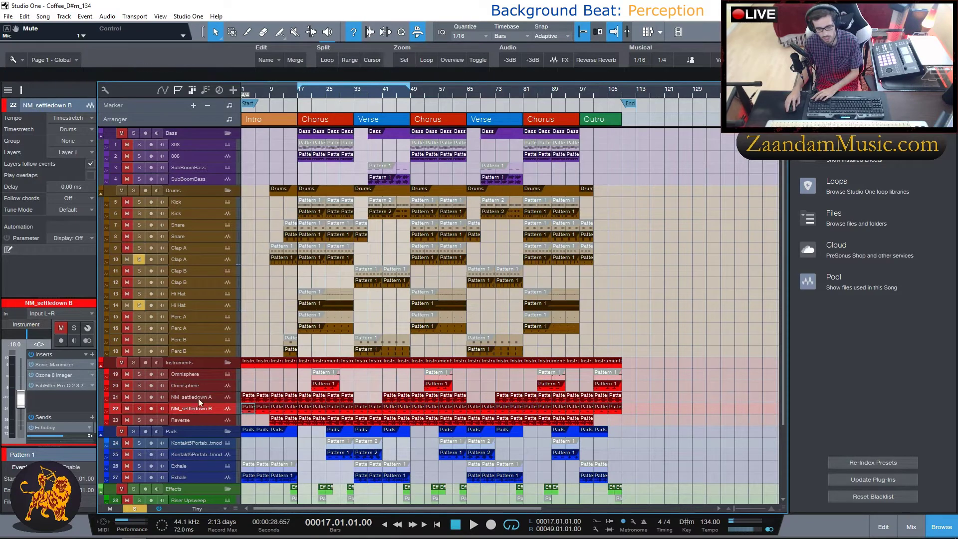
{"action": "left_click", "coordinate": [139, 397]}
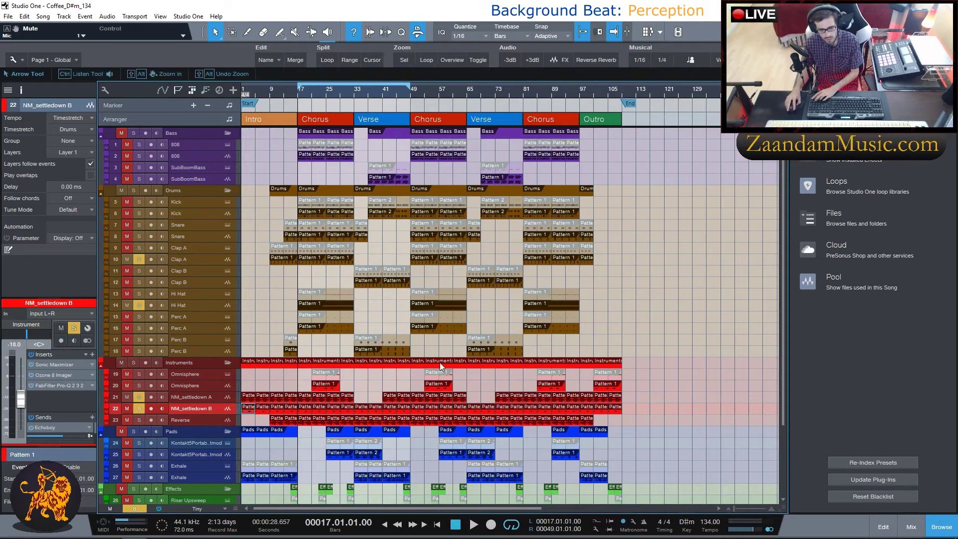
{"action": "key", "text": "space"}
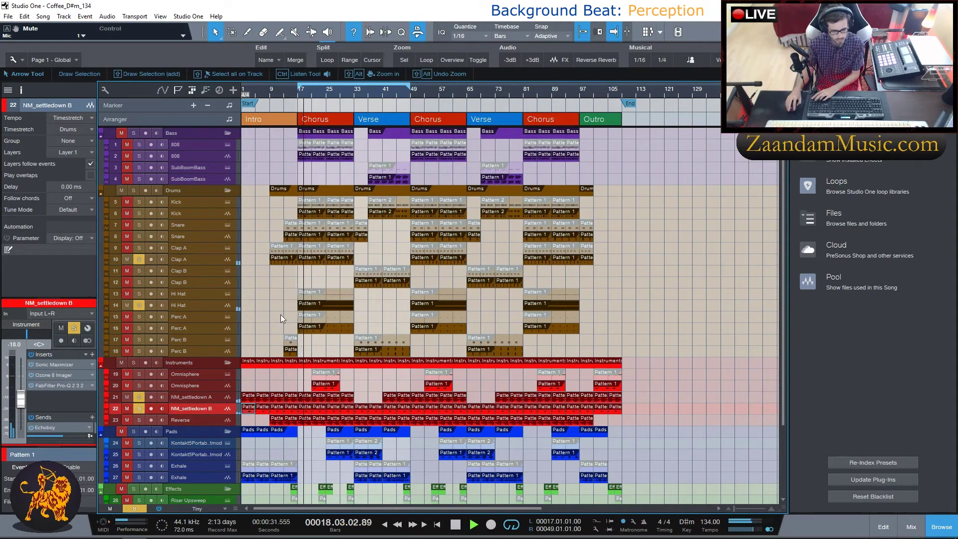
{"action": "key", "text": "space"}
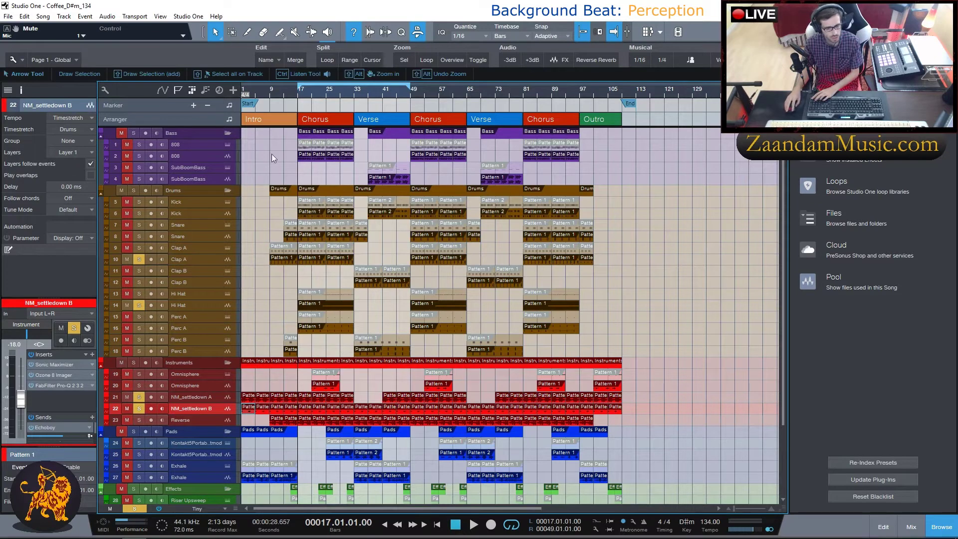
Examine the 6North 808 Long patch in the Kontakt sound inside the 808 track's Maschine 2 instrument, and close both windows
{"action": "left_click", "coordinate": [228, 145]}
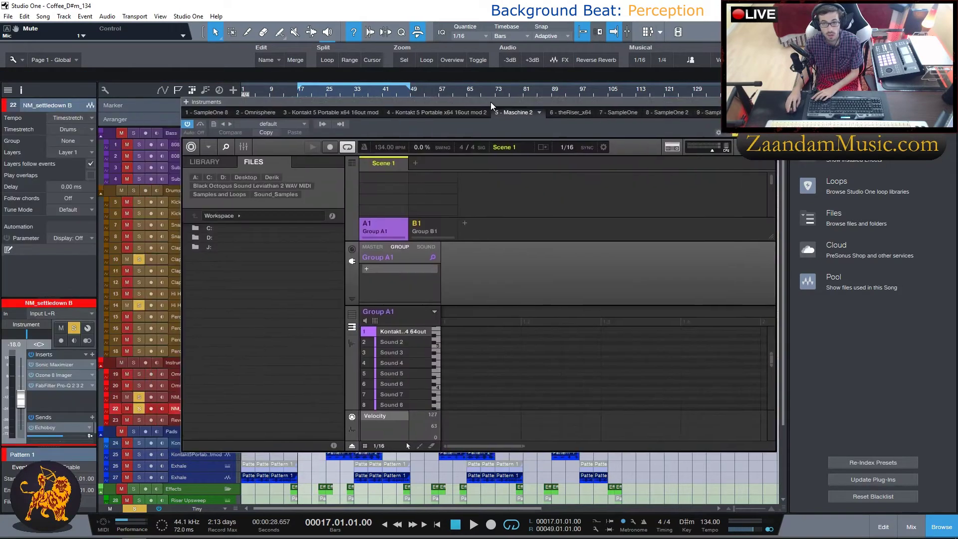
{"action": "left_click_drag", "start_coordinate": [490, 102], "coordinate": [381, 113]}
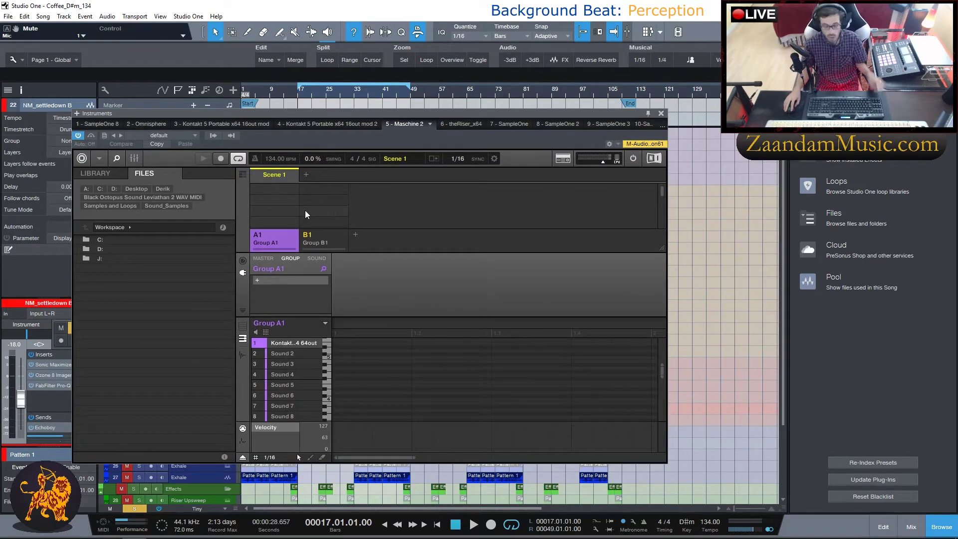
{"action": "left_click", "coordinate": [283, 279]}
{"action": "left_click", "coordinate": [280, 343]}
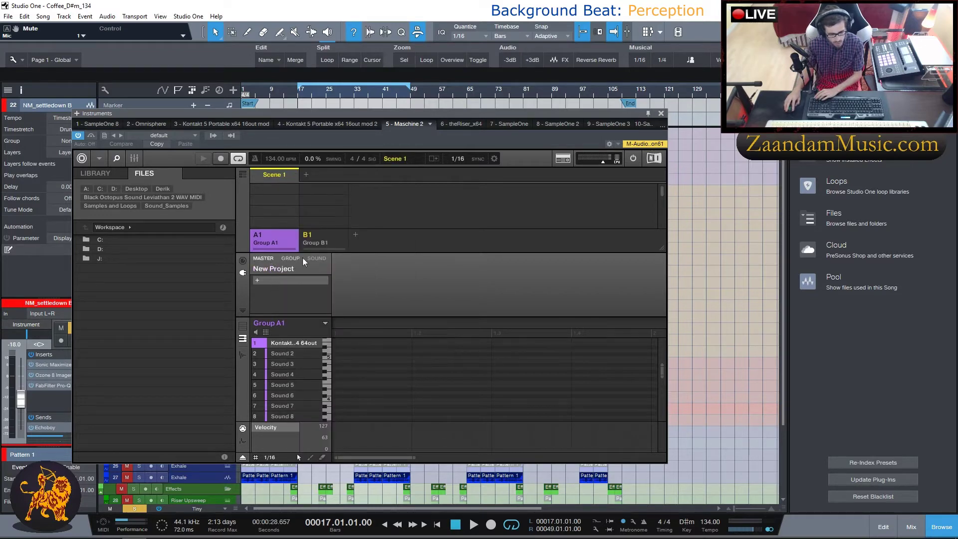
{"action": "left_click", "coordinate": [321, 259]}
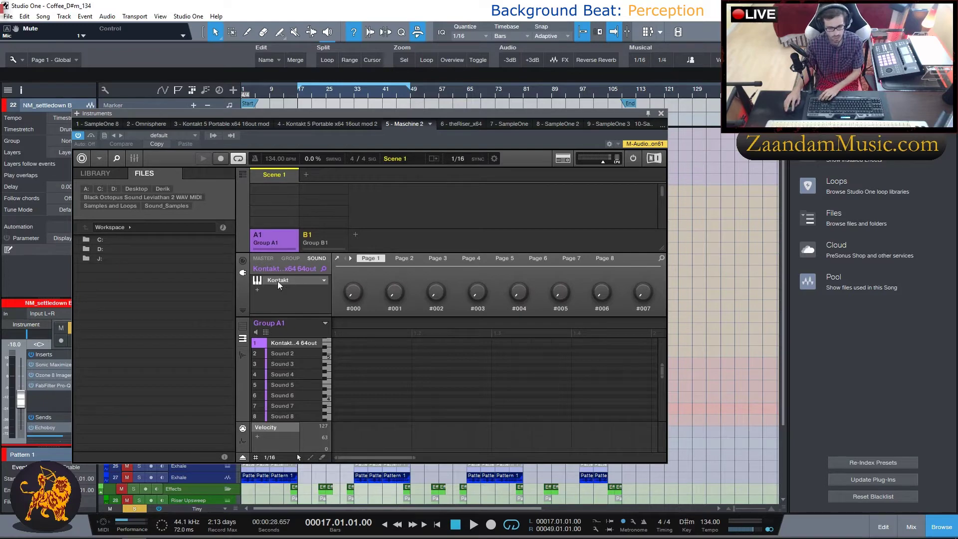
{"action": "left_click", "coordinate": [278, 281]}
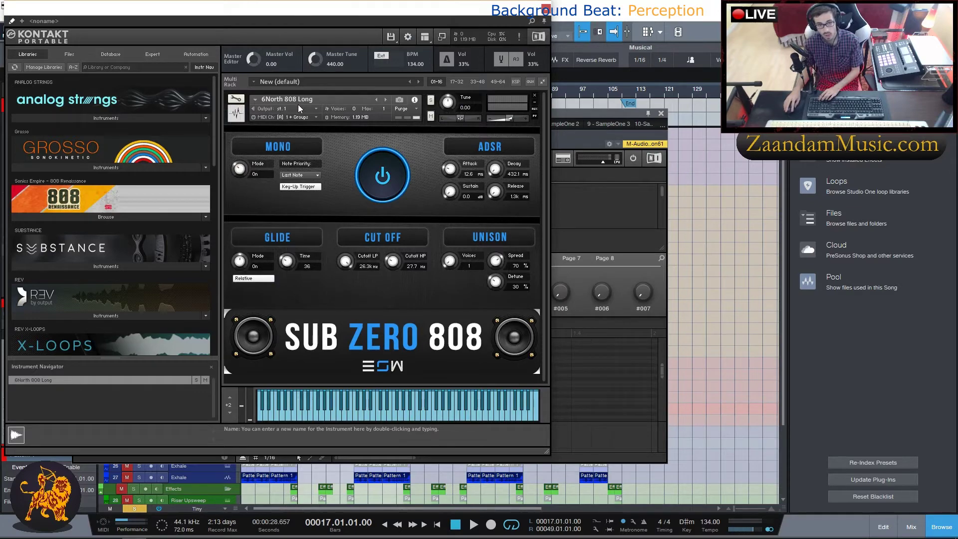
{"action": "left_click", "coordinate": [546, 8]}
{"action": "left_click", "coordinate": [662, 113]}
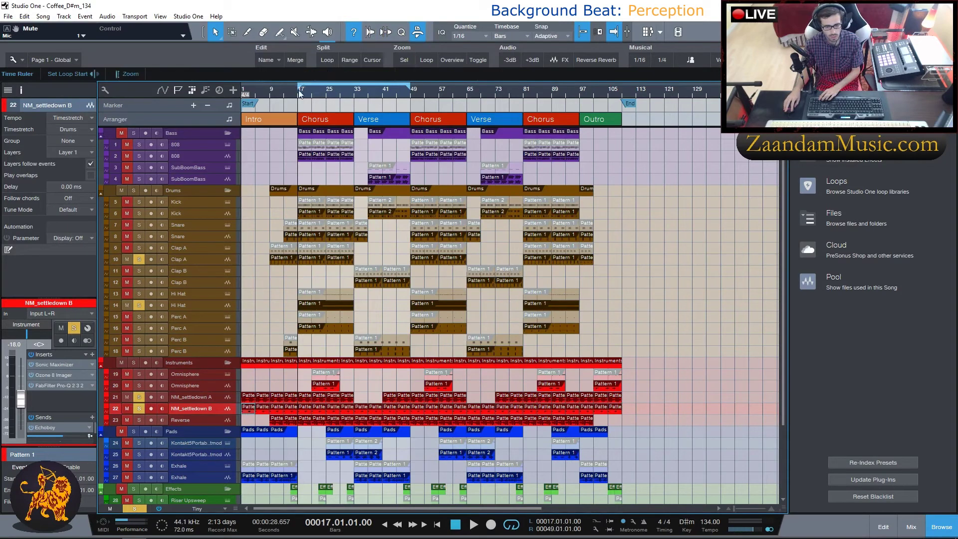
Clear the existing solos and play only the 808 audio track from bar 17
{"action": "left_click", "coordinate": [139, 156]}
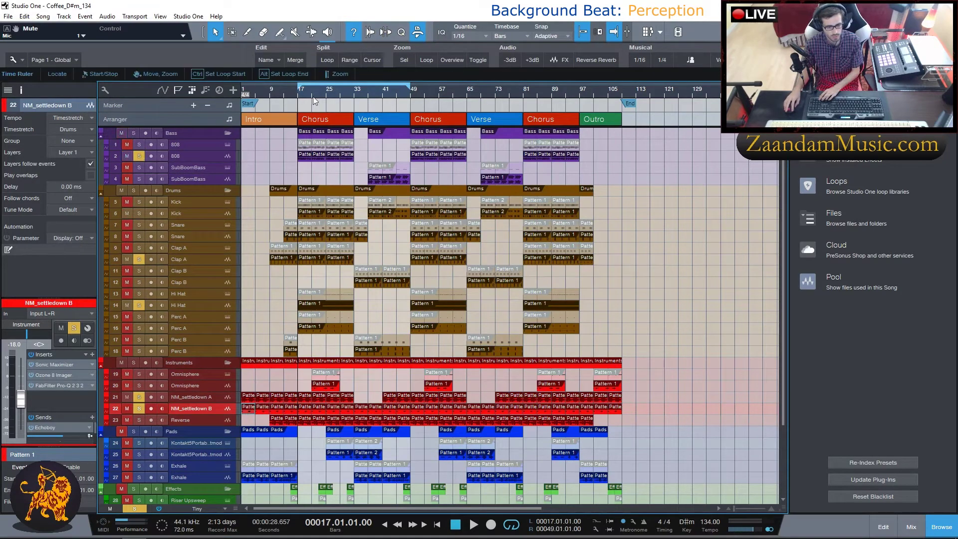
{"action": "left_click", "coordinate": [136, 508]}
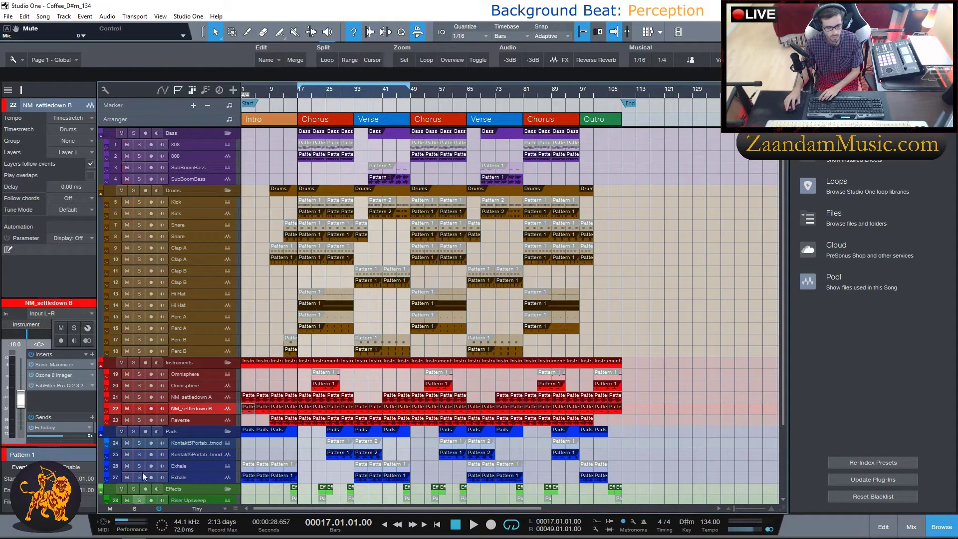
{"action": "left_click", "coordinate": [143, 159]}
{"action": "key", "text": "space"}
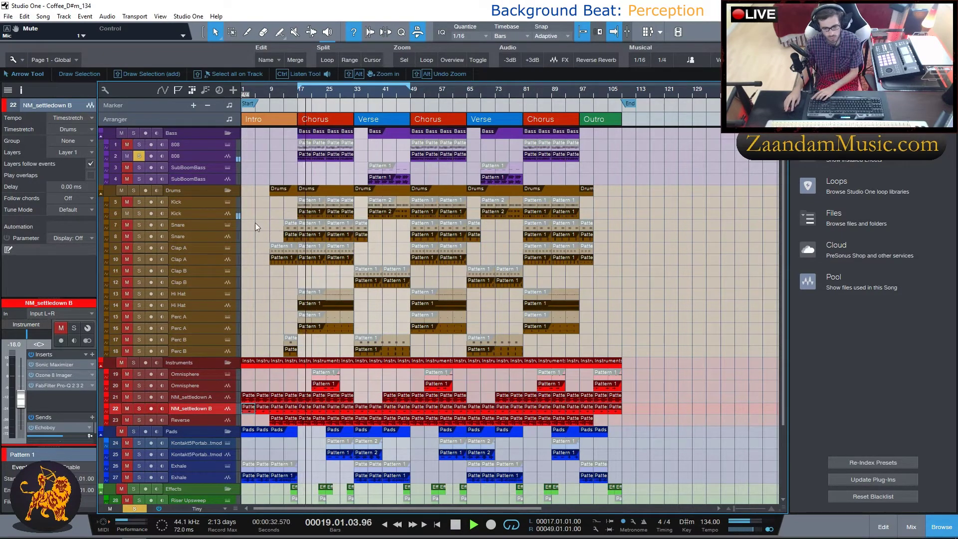
Layer the Reverse, NM_settledown B, Clap A, Hi Hat and Kick audio tracks into the 808 solo during playback
{"action": "left_click", "coordinate": [139, 420]}
{"action": "left_click", "coordinate": [139, 409]}
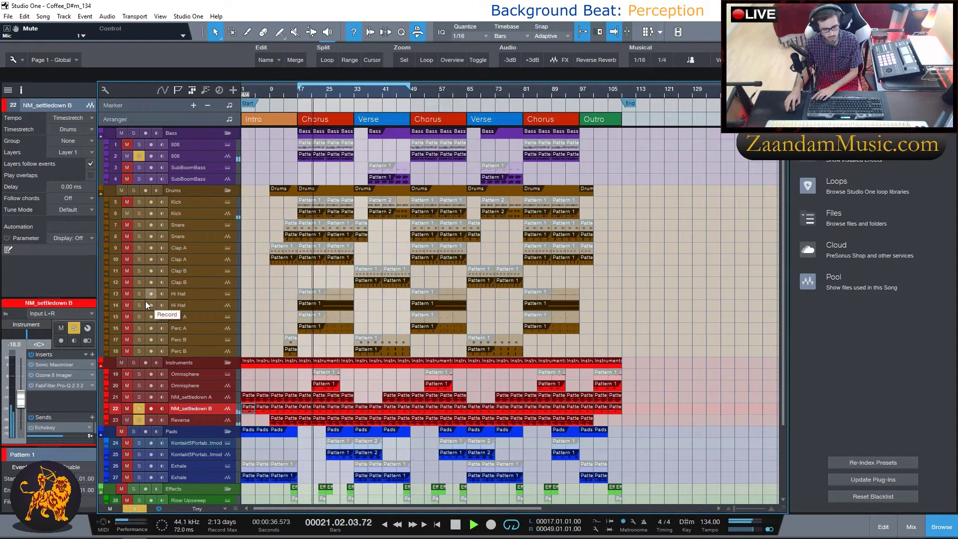
{"action": "left_click", "coordinate": [138, 260]}
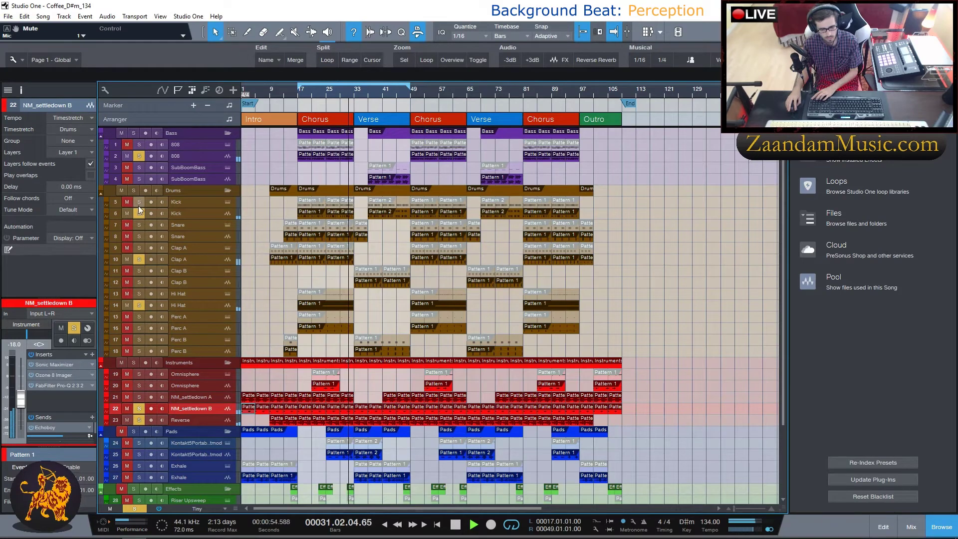
Clear all solos, solo the Kick audio track alone, and restart playback from bar 17
{"action": "left_click", "coordinate": [135, 508]}
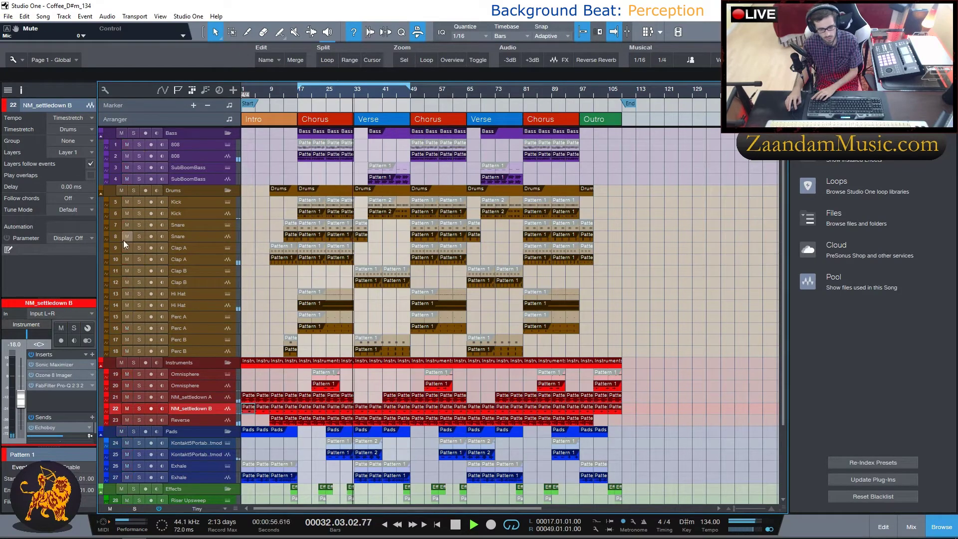
{"action": "left_click", "coordinate": [139, 214]}
{"action": "key", "text": "space"}
{"action": "key", "text": "space"}
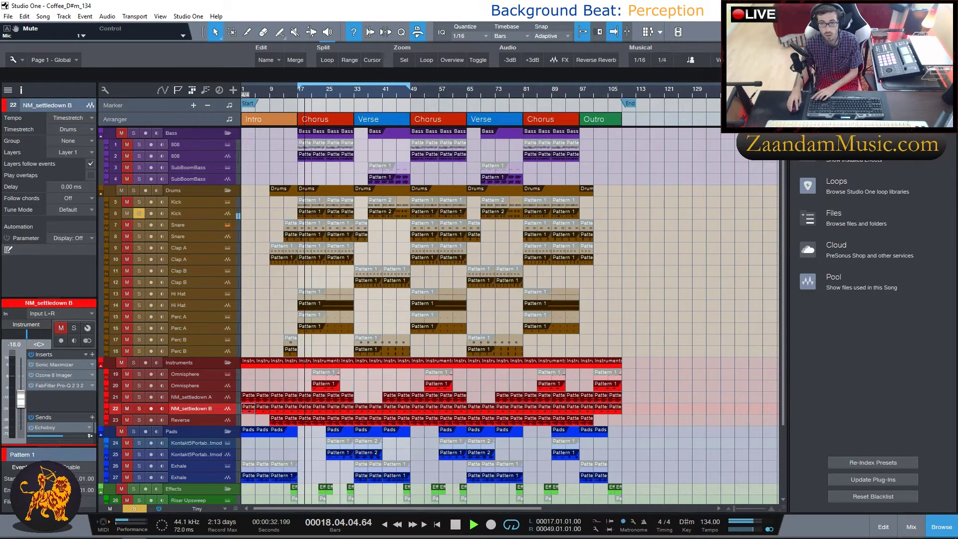
Stop playback, examine the Go To Kick 1 sample in the Kick instrument, and close its window
{"action": "left_click", "coordinate": [227, 205]}
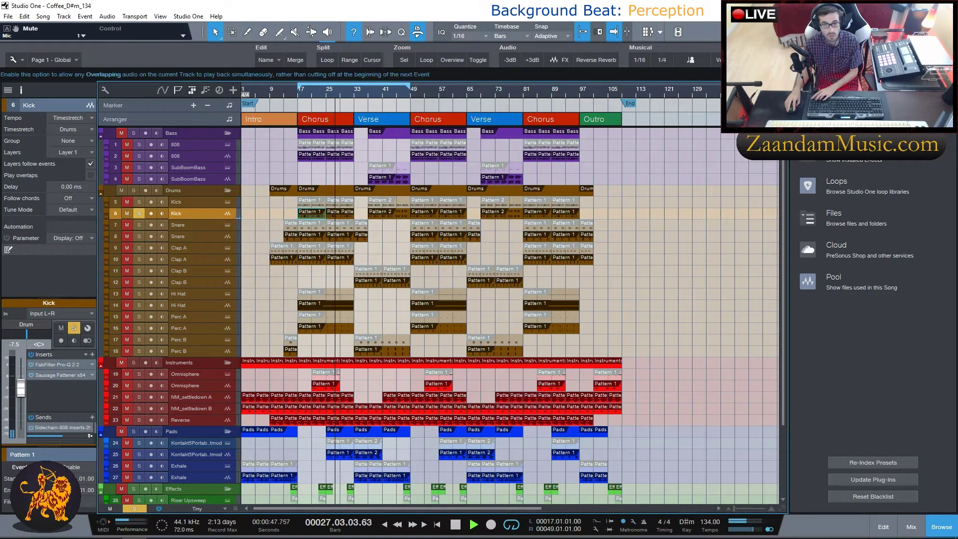
{"action": "key", "text": "space"}
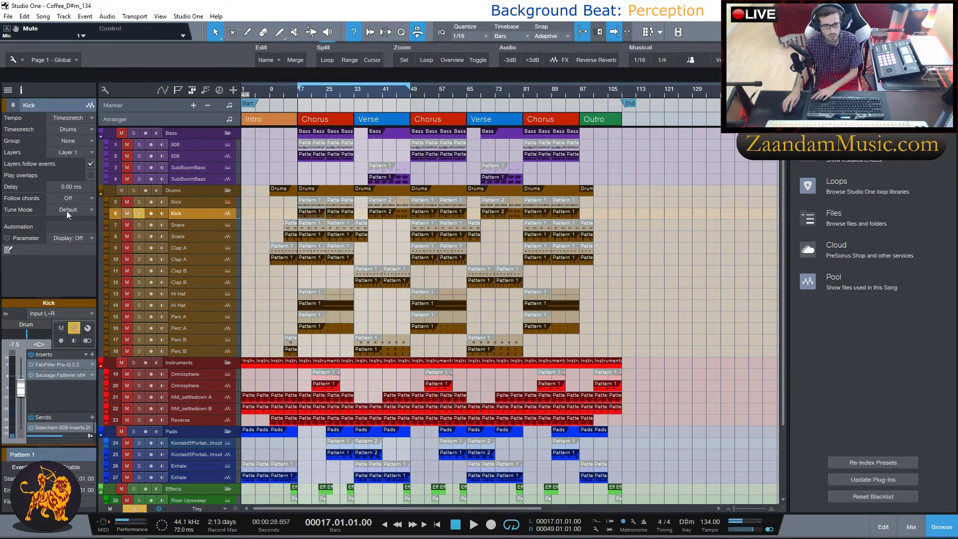
{"action": "left_click", "coordinate": [227, 213]}
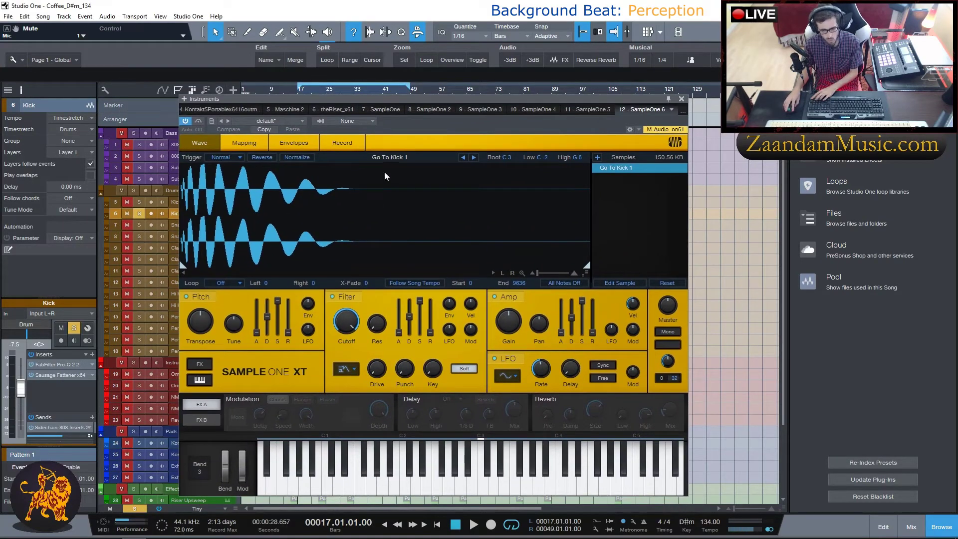
{"action": "left_click", "coordinate": [681, 99]}
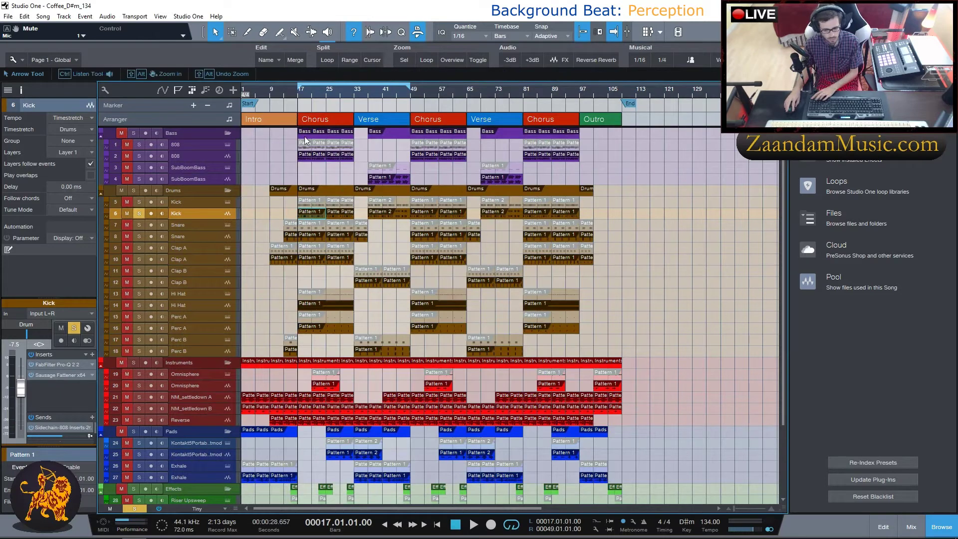
Solo the whole Drums folder instead of the Kick, play it from bar 17, and check the FHTSNR_13 snare sample
{"action": "left_click", "coordinate": [138, 214]}
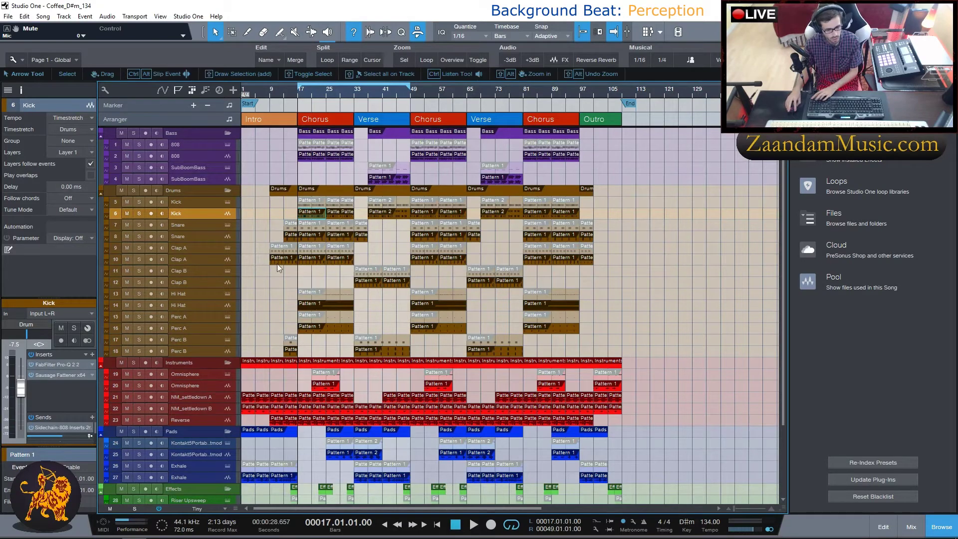
{"action": "left_click", "coordinate": [134, 190]}
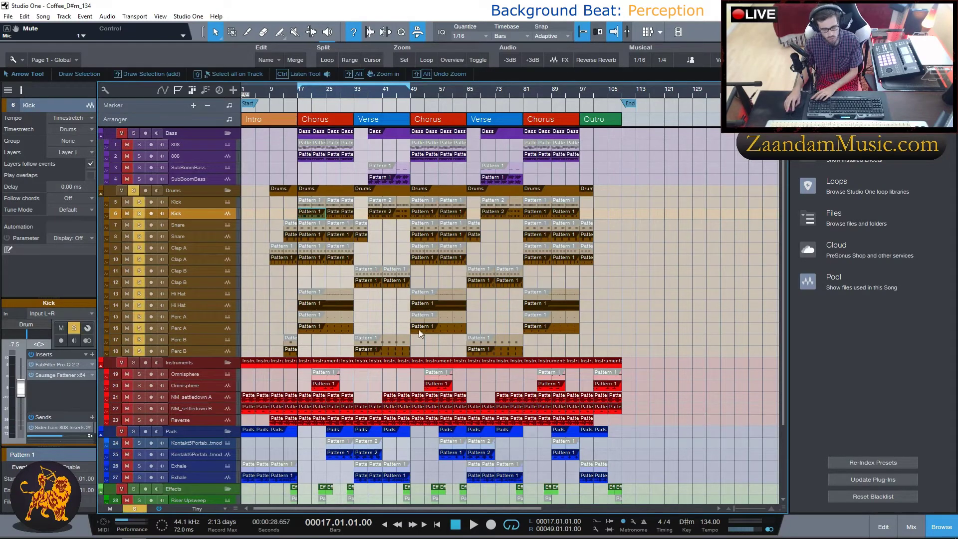
{"action": "key", "text": "space"}
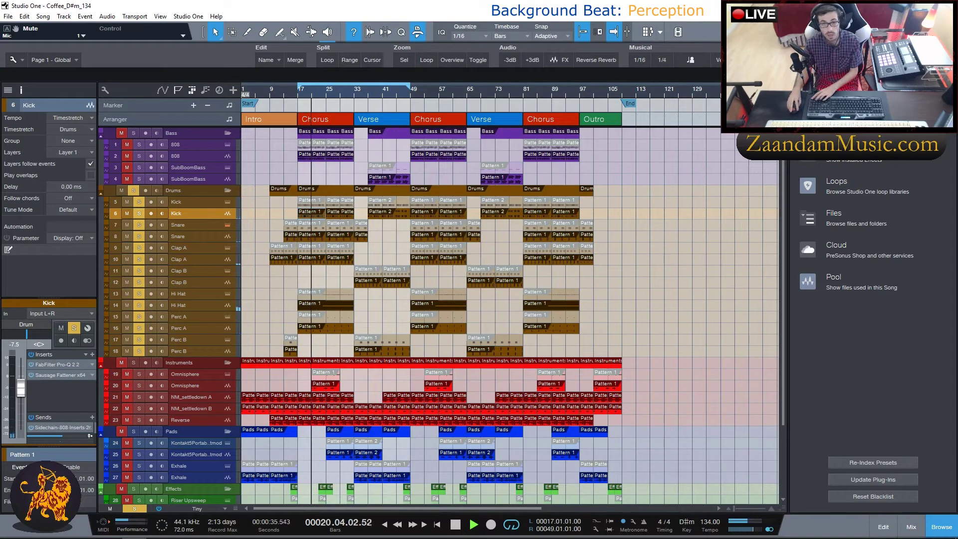
{"action": "left_click", "coordinate": [227, 213]}
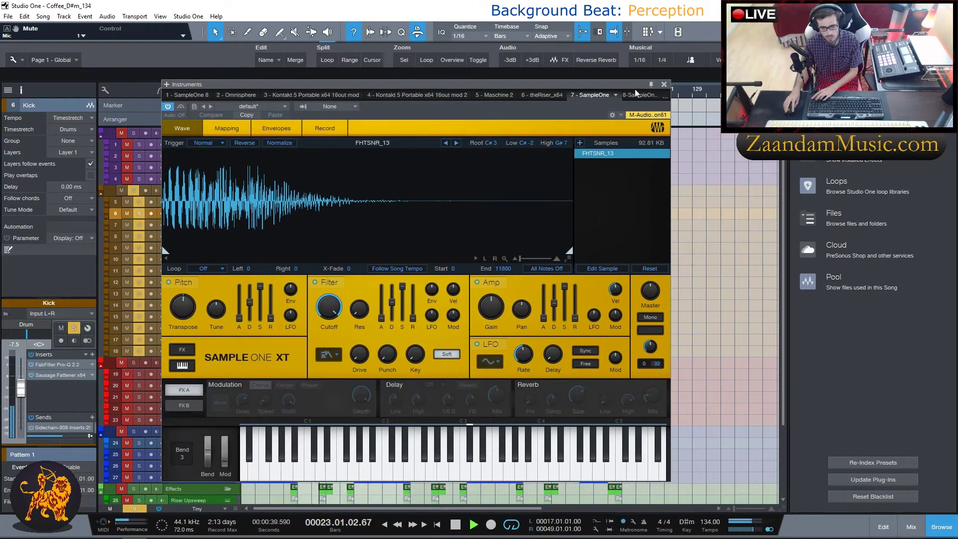
{"action": "left_click", "coordinate": [664, 85]}
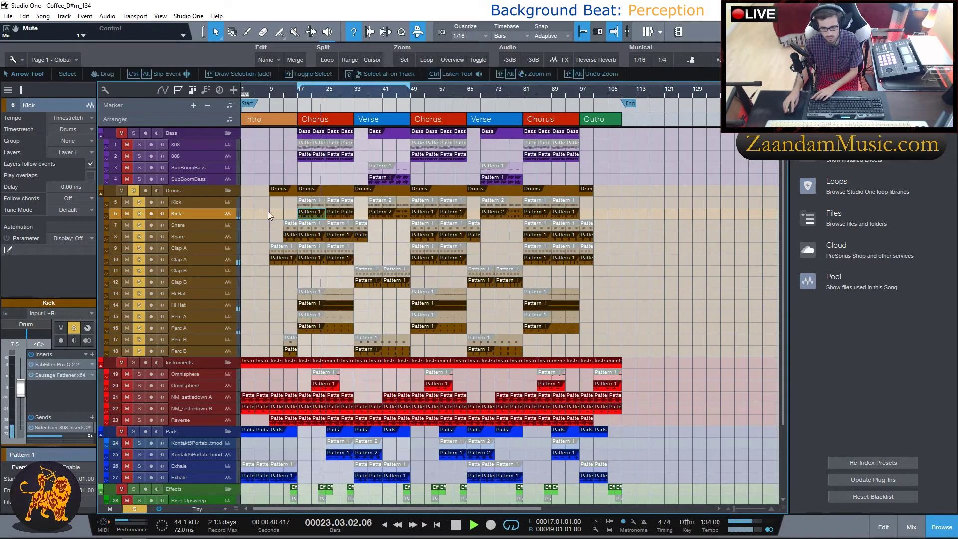
Clear the Drums solo, audition the two Snare tracks one after the other in solo, unsolo, and stop playback
{"action": "left_click", "coordinate": [135, 508]}
{"action": "left_click", "coordinate": [139, 224]}
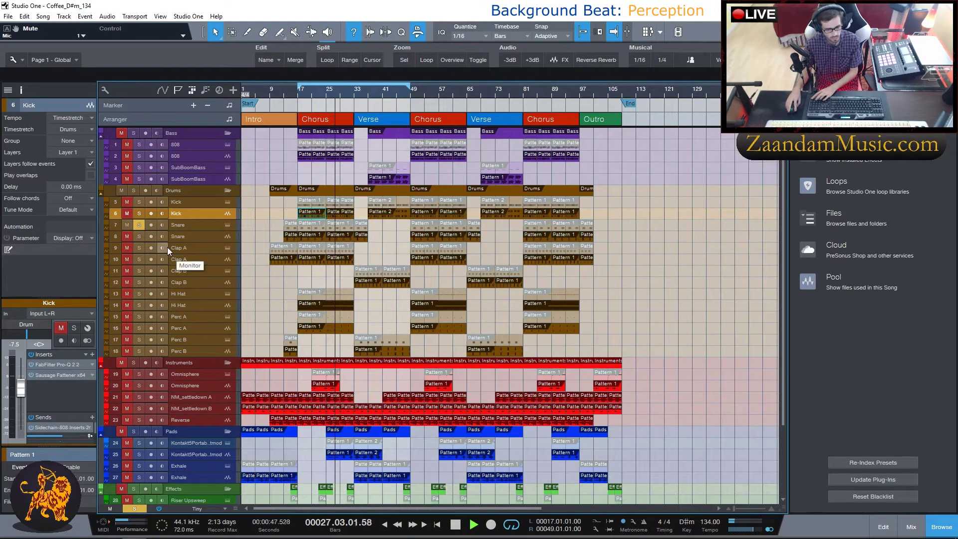
{"action": "left_click", "coordinate": [139, 236]}
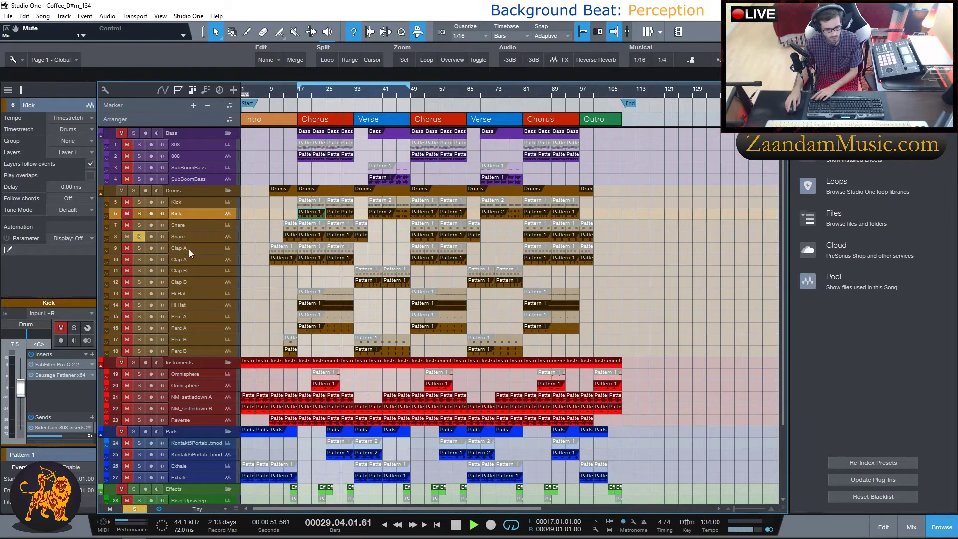
{"action": "left_click", "coordinate": [137, 238]}
{"action": "key", "text": "space"}
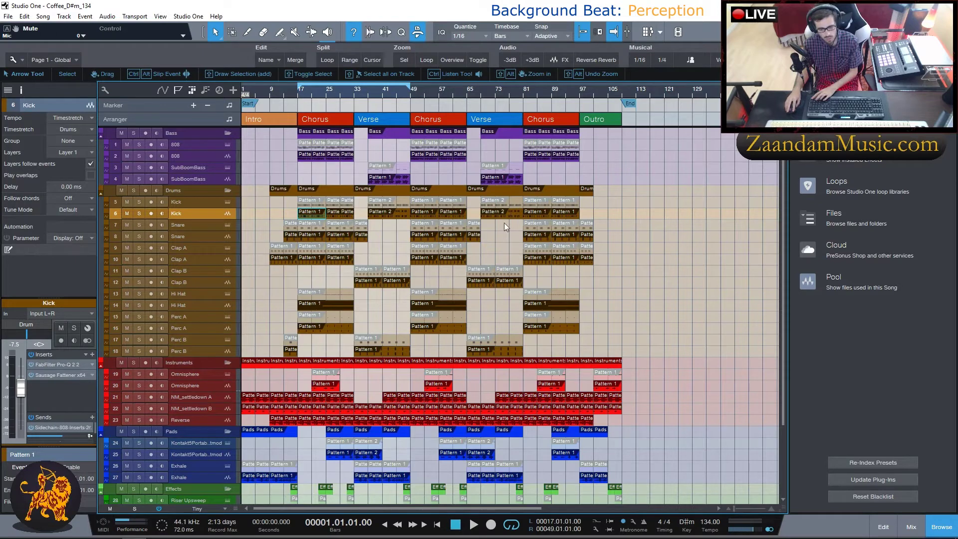
Open the Kick's Pattern 1 in the chorus, examine its Repeat, Probability and Velocity lanes, and close the editor
{"action": "double_click", "coordinate": [305, 205]}
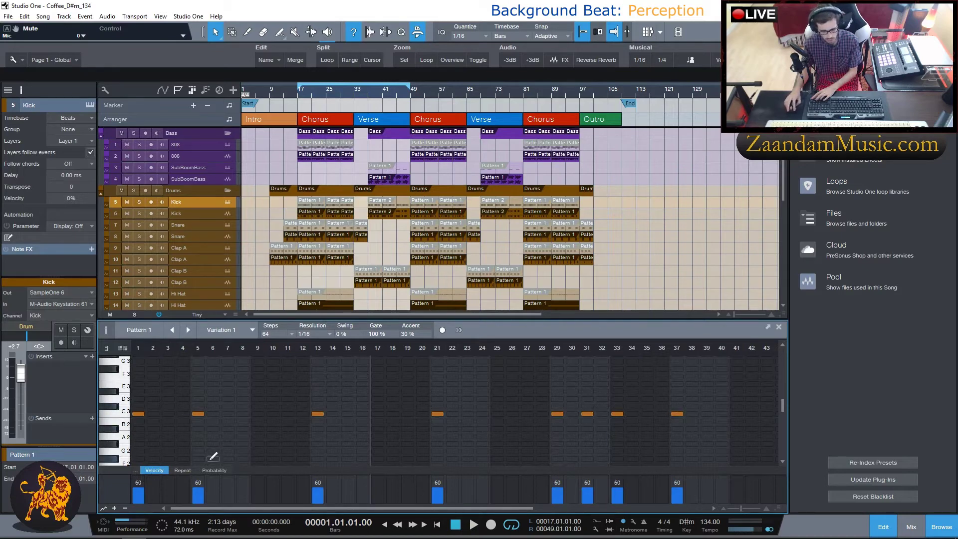
{"action": "left_click", "coordinate": [183, 471]}
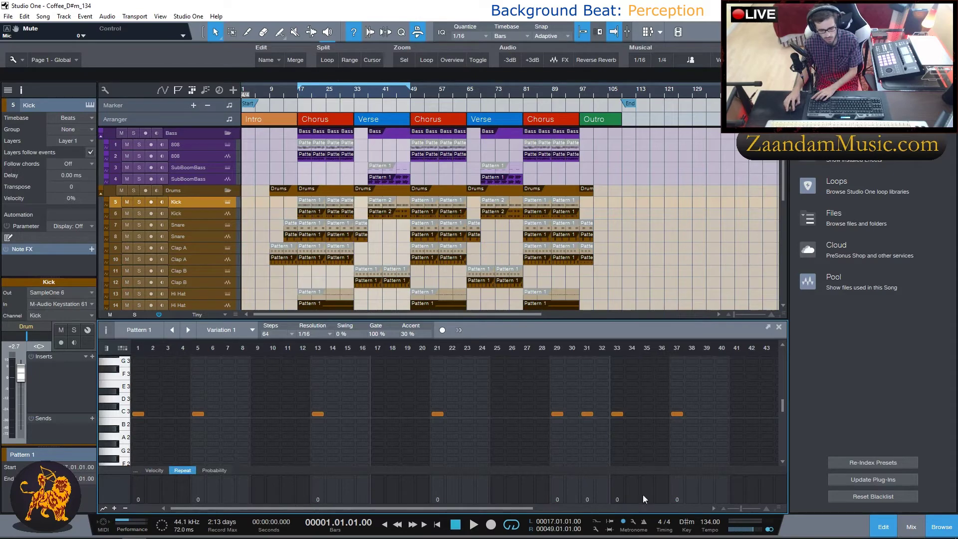
{"action": "left_click", "coordinate": [215, 471]}
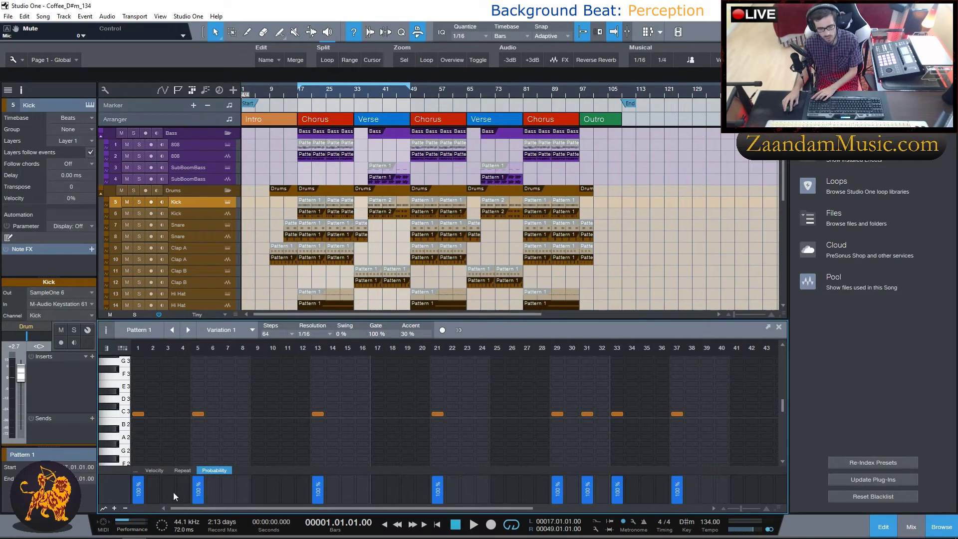
{"action": "left_click", "coordinate": [160, 471]}
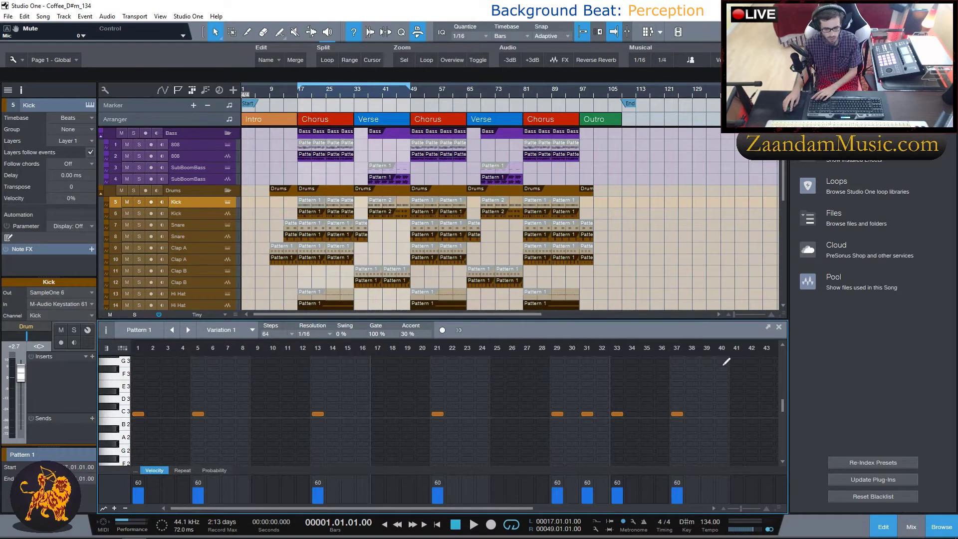
{"action": "left_click", "coordinate": [884, 529]}
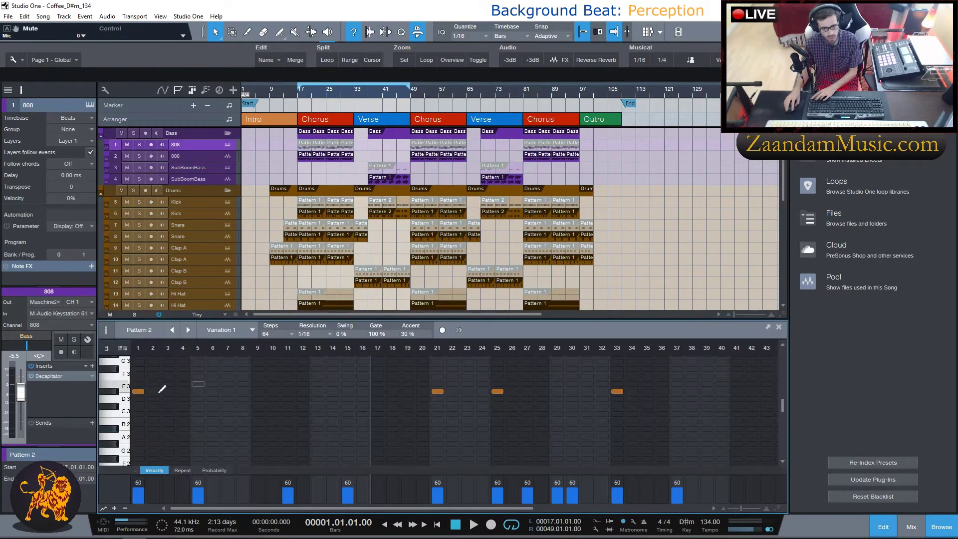
Look over the notes of the 808's Pattern 2 in the pattern editor and close the editor
{"action": "scroll", "coordinate": [424, 400], "scroll_direction": "up", "scroll_amount": 1}
{"action": "scroll", "coordinate": [424, 400], "scroll_direction": "up", "scroll_amount": 4}
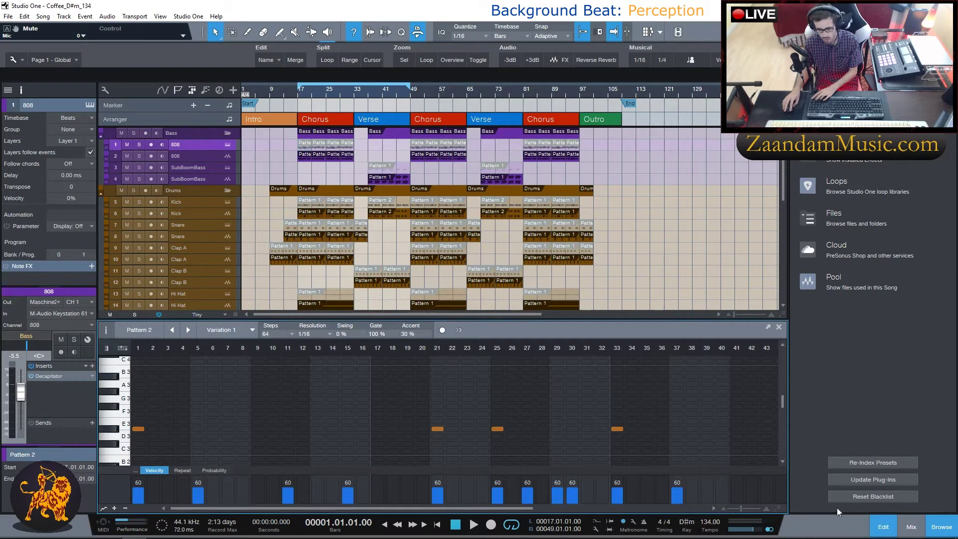
{"action": "key", "text": "F2"}
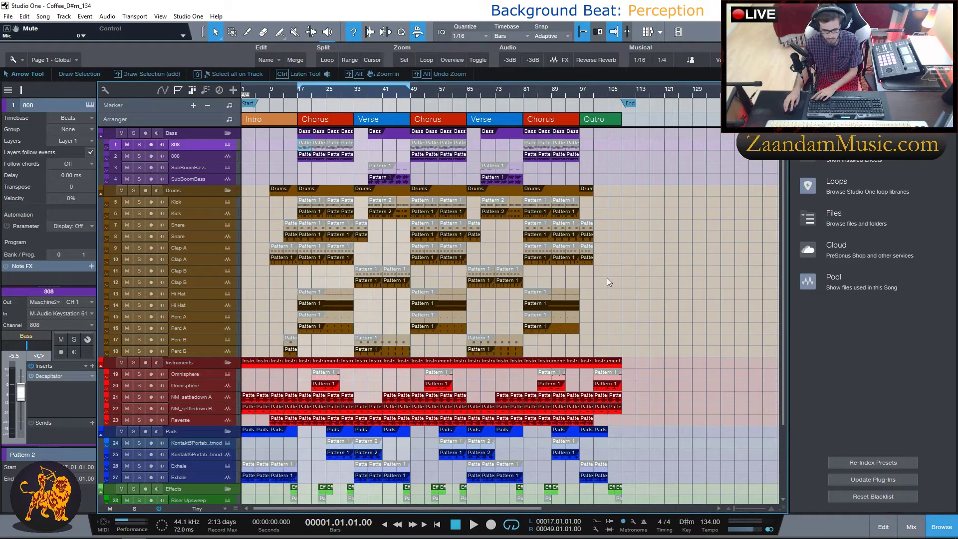
Examine theRiser instrument with its 29 Pleasant Sweep preset and close the Instruments window
{"action": "scroll", "coordinate": [631, 297], "scroll_direction": "down", "scroll_amount": 1}
{"action": "scroll", "coordinate": [578, 280], "scroll_direction": "up", "scroll_amount": 1}
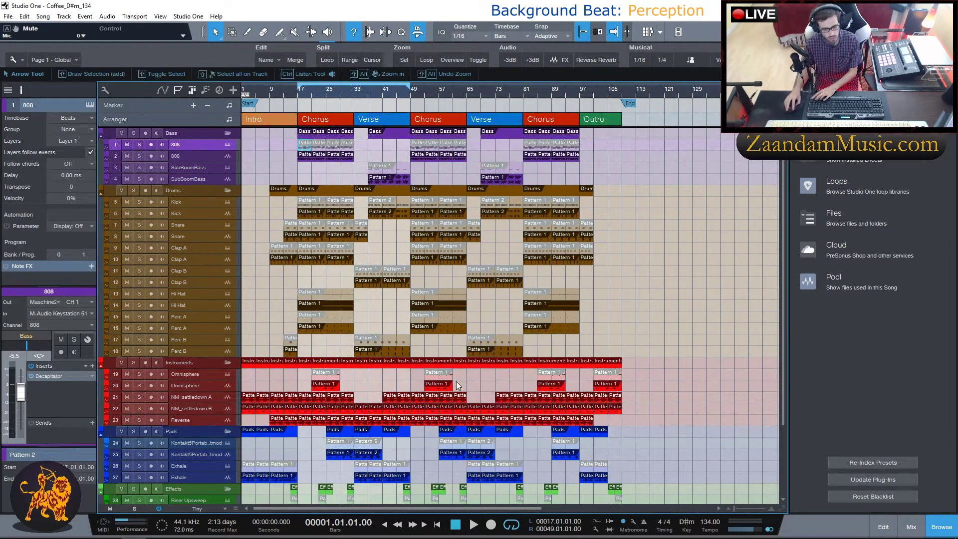
{"action": "scroll", "coordinate": [549, 324], "scroll_direction": "down", "scroll_amount": 4}
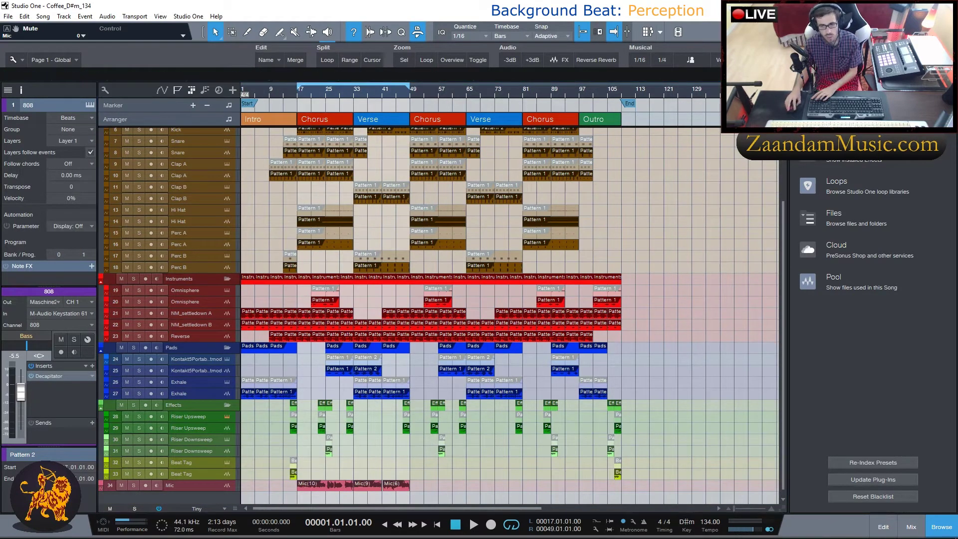
{"action": "key", "text": "F11"}
{"action": "left_click_drag", "start_coordinate": [438, 109], "coordinate": [432, 150]}
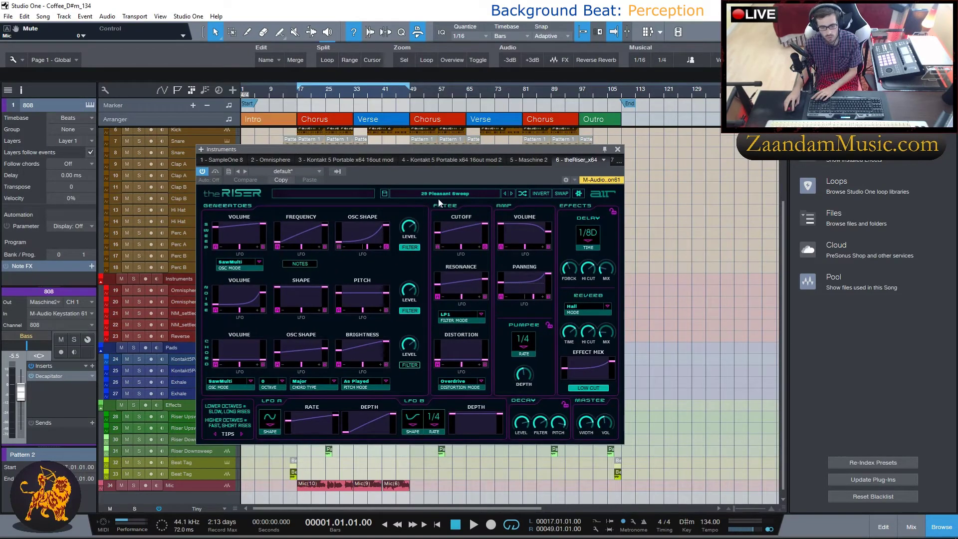
{"action": "left_click", "coordinate": [618, 149]}
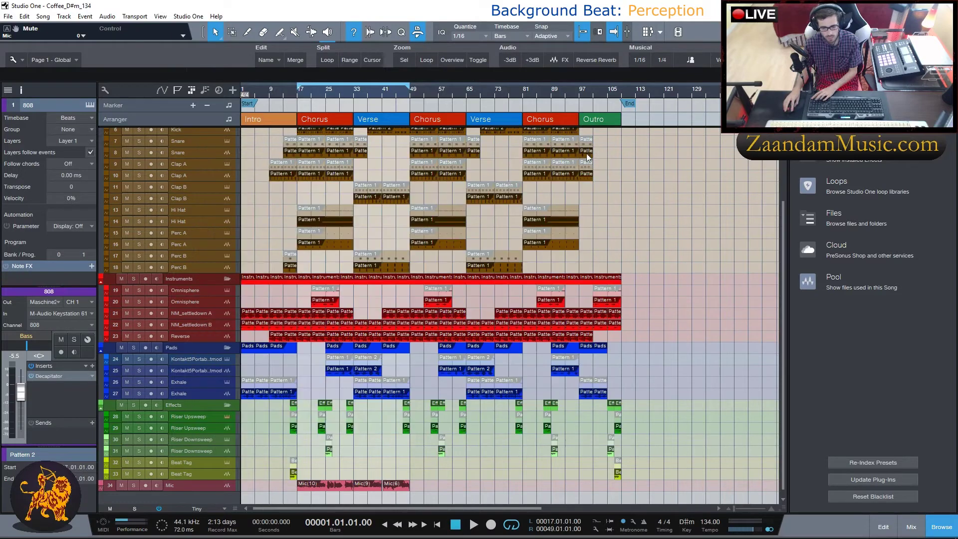
Solo the Beat Tag audio track, play it briefly from bar 15, and stop playback
{"action": "left_click", "coordinate": [283, 95]}
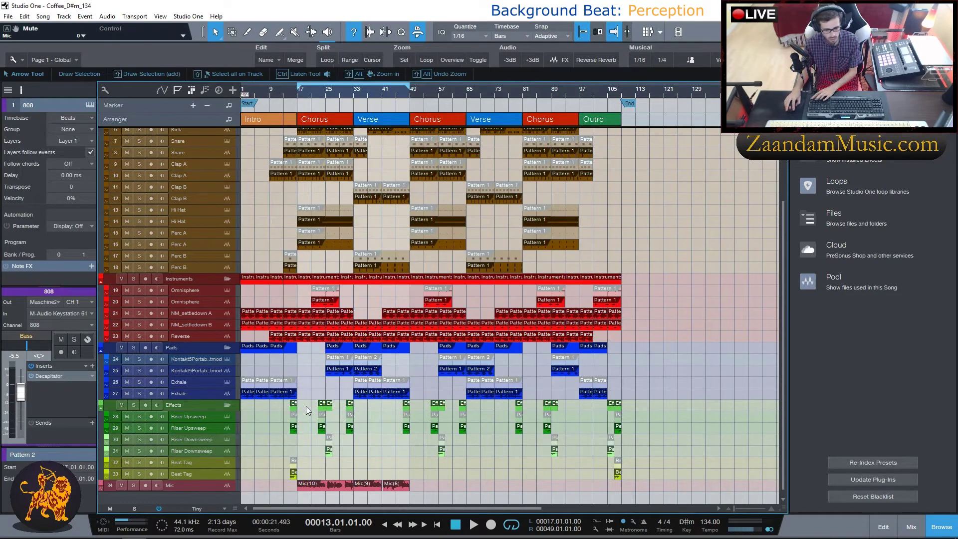
{"action": "left_click", "coordinate": [140, 474]}
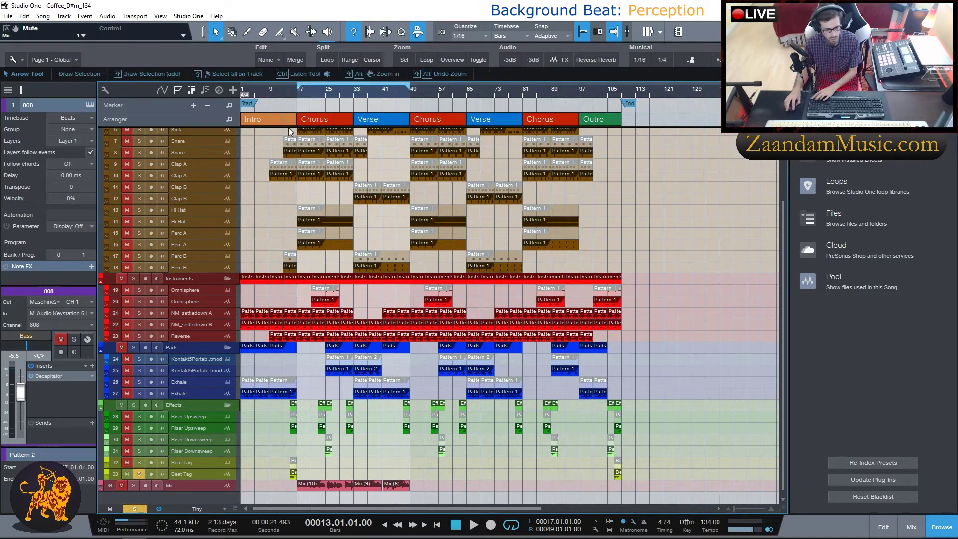
{"action": "left_click", "coordinate": [289, 92]}
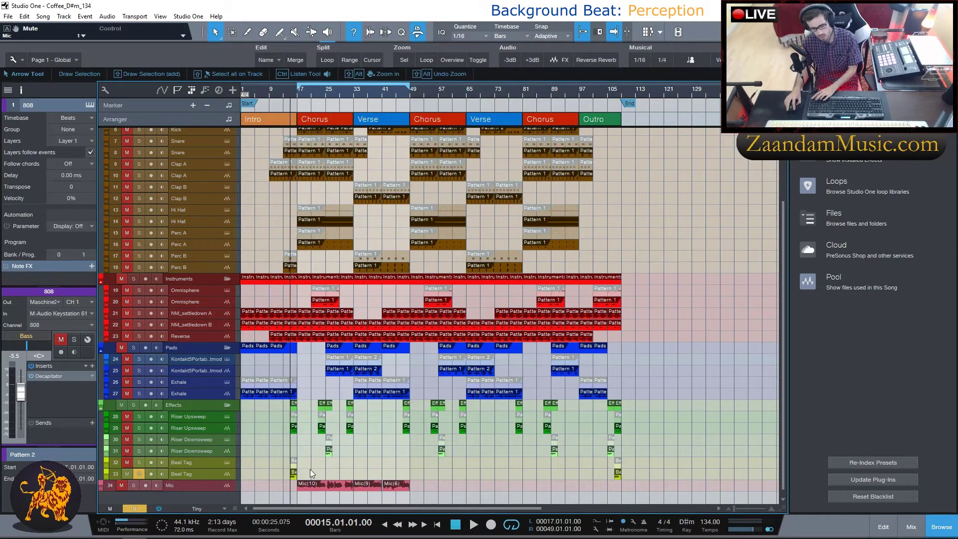
{"action": "key", "text": "space"}
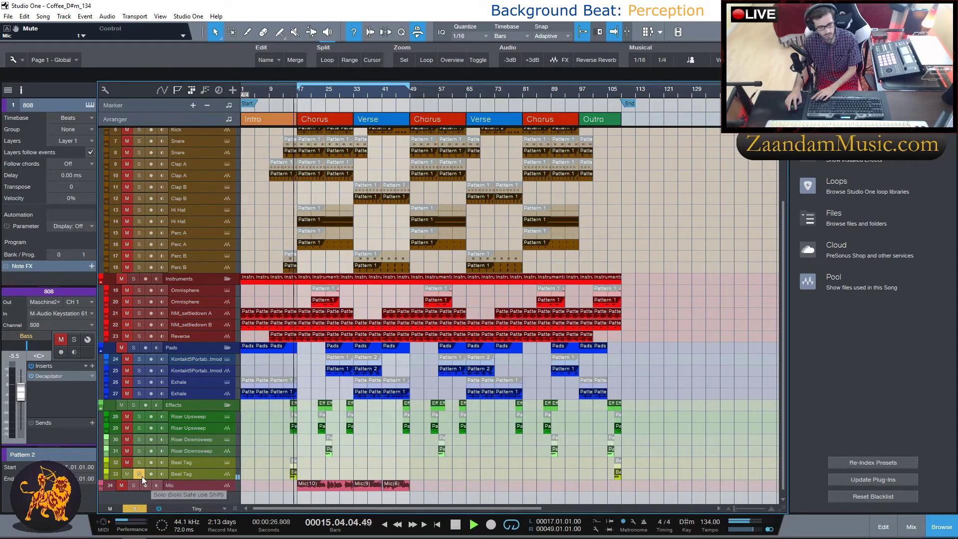
{"action": "key", "text": "space"}
Inspect the 7_3_bip sample in the Beat Tag instrument and the Beat Tag note event before bar 17, closing both views
{"action": "left_click", "coordinate": [227, 462]}
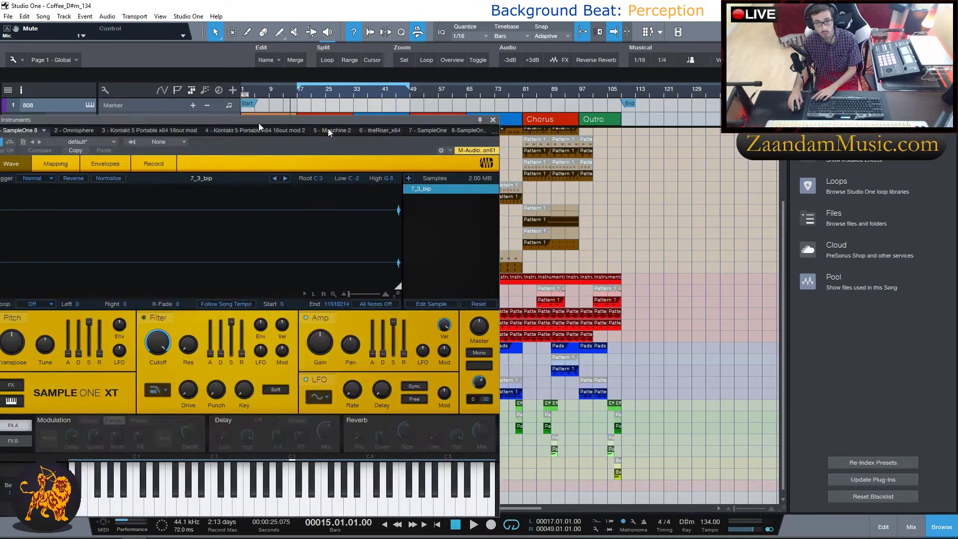
{"action": "left_click_drag", "start_coordinate": [256, 122], "coordinate": [404, 99]}
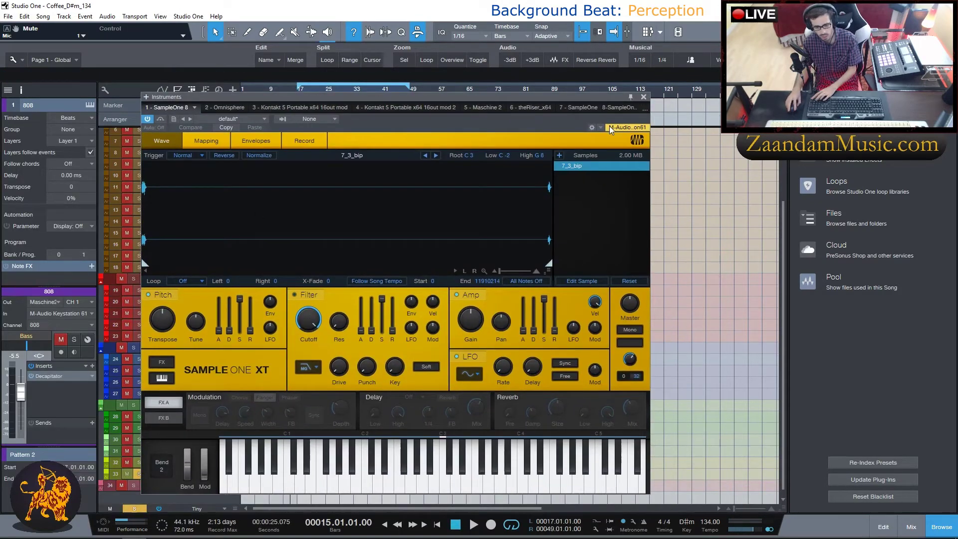
{"action": "left_click", "coordinate": [644, 97]}
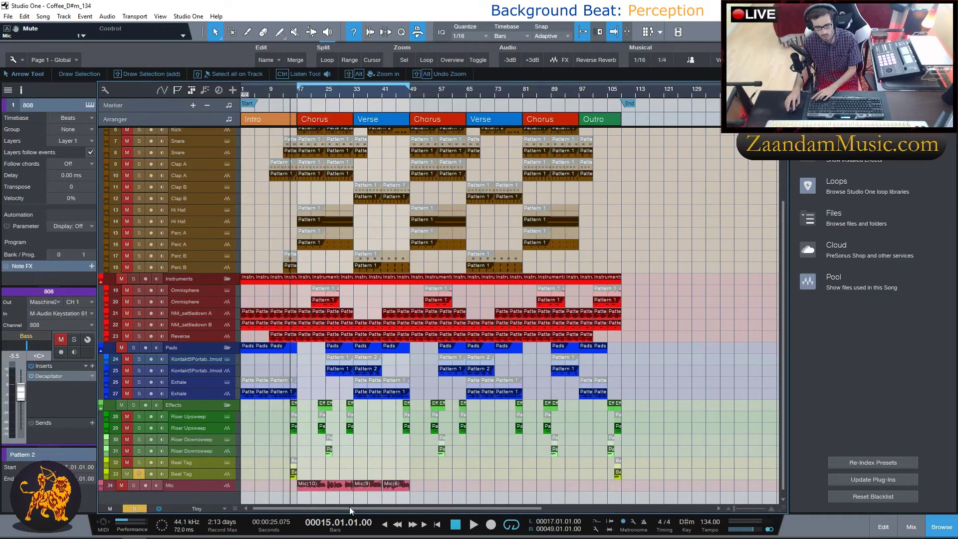
{"action": "double_click", "coordinate": [295, 466]}
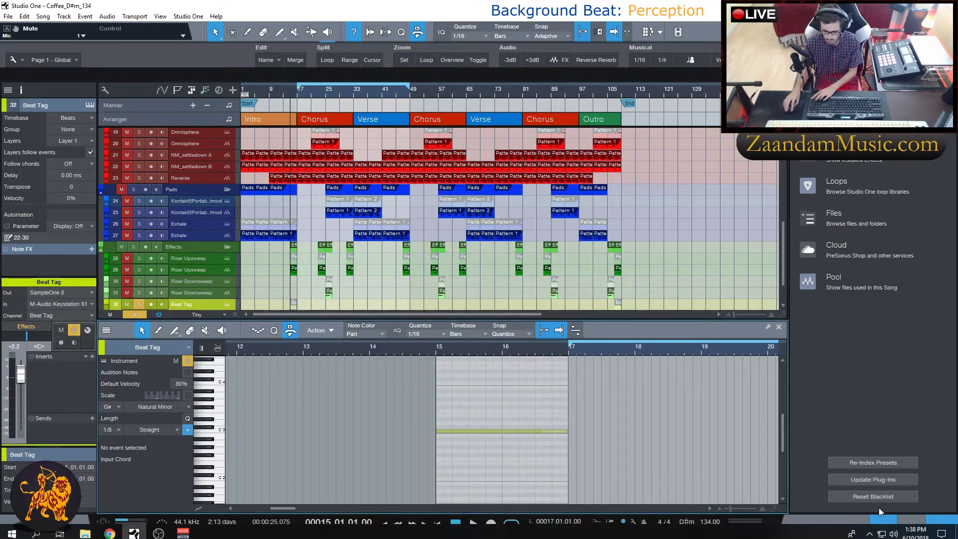
{"action": "left_click", "coordinate": [881, 527]}
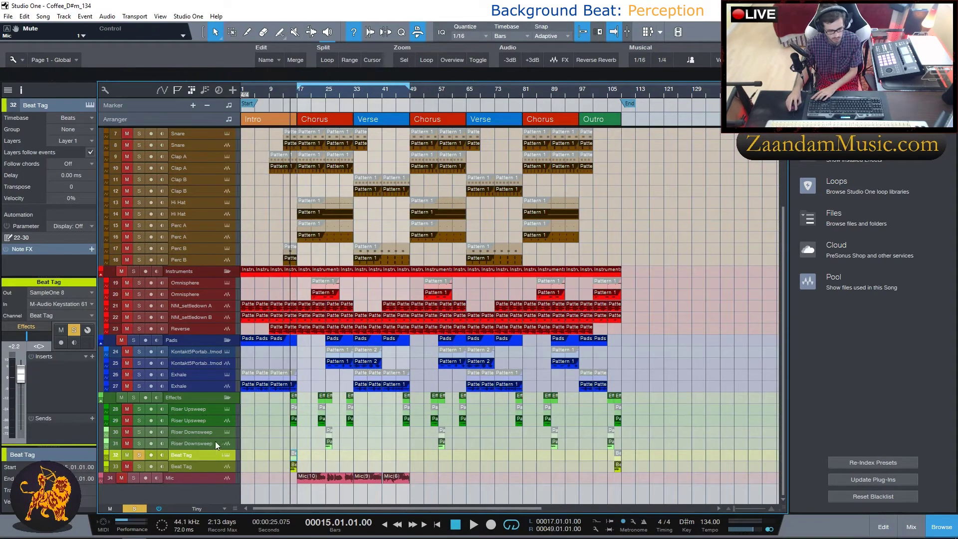
Solo the Riser Downsweep audio track alone, play it briefly from bar 25, and stop
{"action": "left_click", "coordinate": [140, 457]}
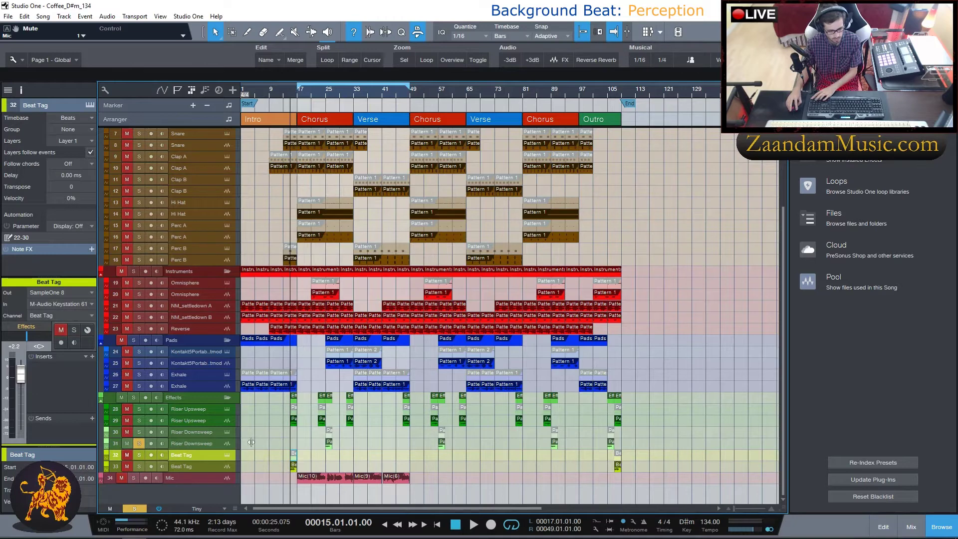
{"action": "left_click", "coordinate": [340, 96]}
{"action": "left_click", "coordinate": [328, 93]}
{"action": "left_click", "coordinate": [323, 91]}
{"action": "key", "text": "space"}
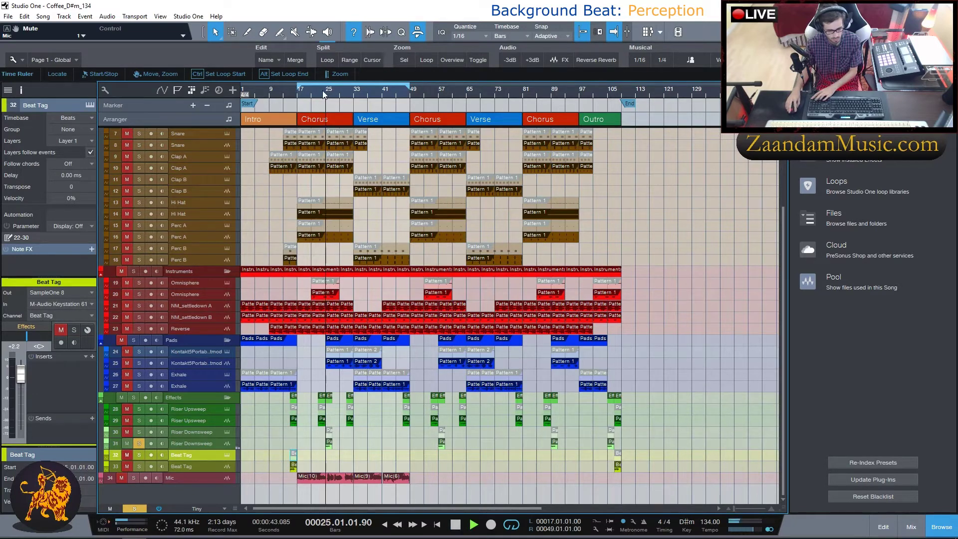
{"action": "key", "text": "space"}
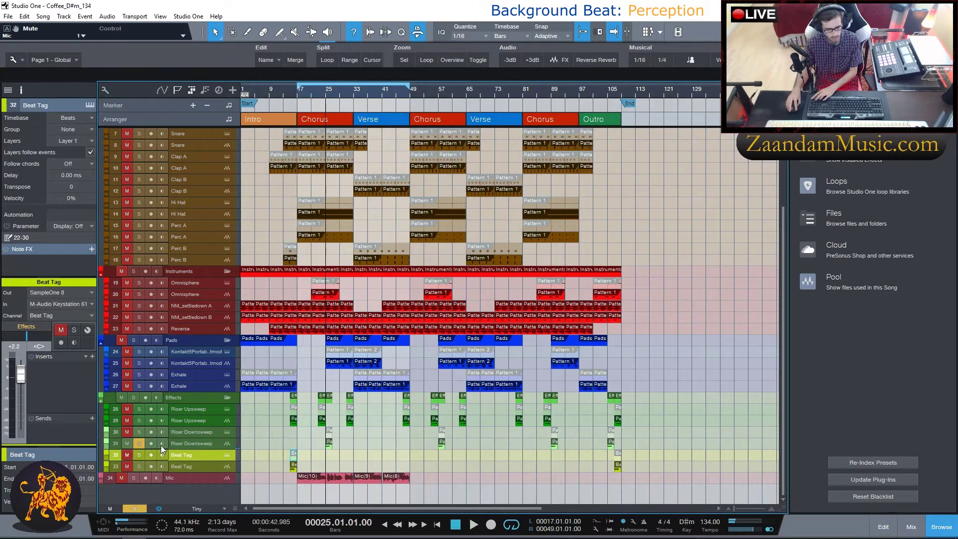
Solo the Riser Upsweep audio track alone, audition it leading up to bar 25, and return the playhead to the song start
{"action": "left_click", "coordinate": [139, 420], "text": "ctrl"}
{"action": "left_click", "coordinate": [194, 421]}
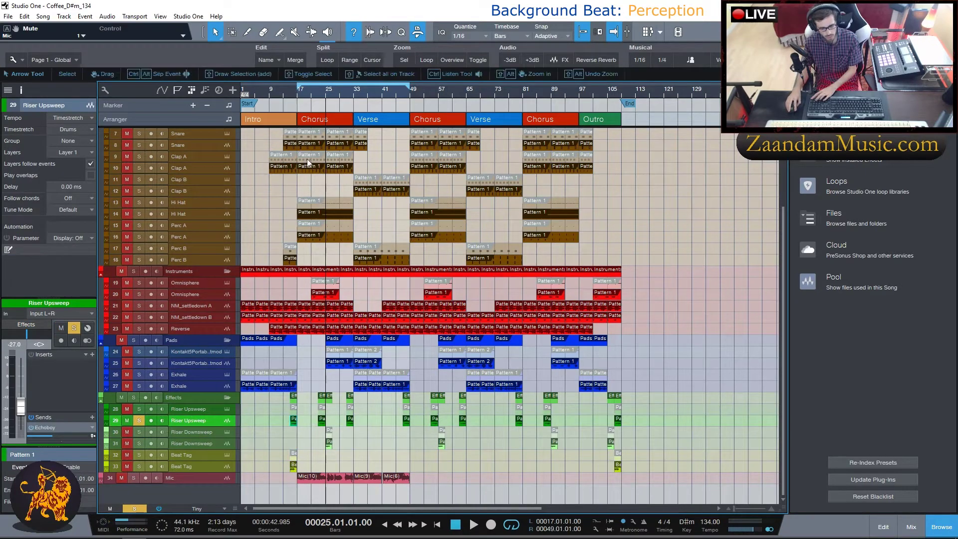
{"action": "key", "text": "KP_Subtract"}
{"action": "key", "text": "KP_Subtract"}
{"action": "key", "text": "space"}
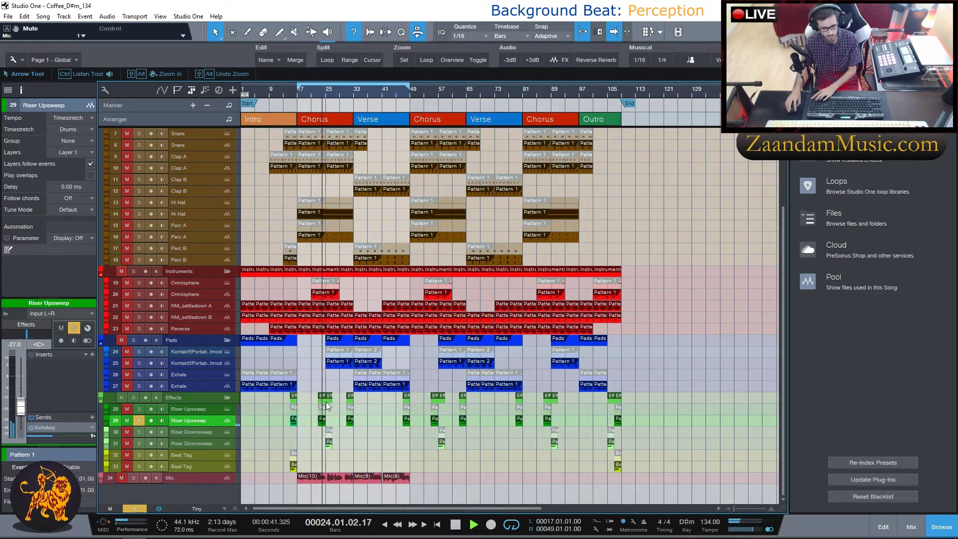
{"action": "key", "text": "KP_0"}
{"action": "key", "text": "KP_0"}
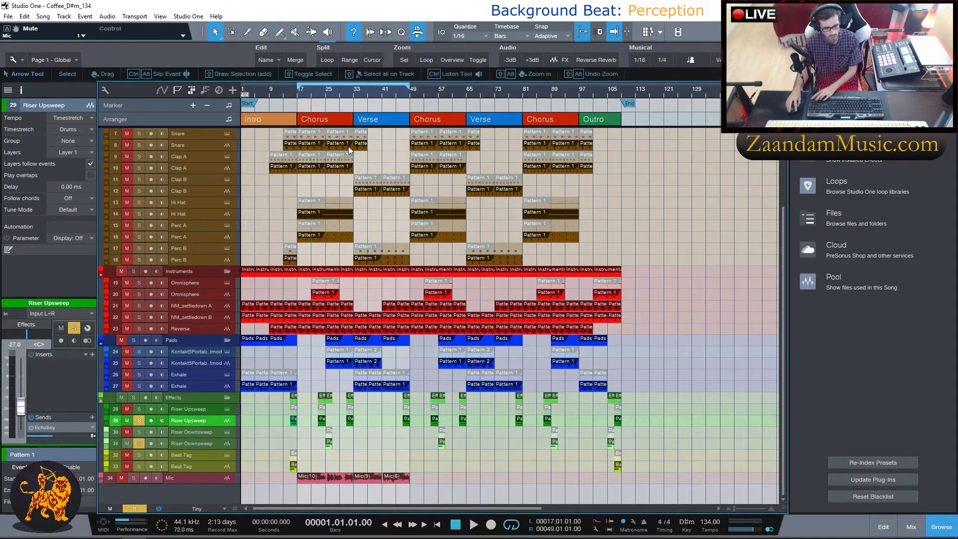
Remove Riser Upsweep from the solo, play the Riser Downsweep audio track from bar 25, and stop
{"action": "left_click", "coordinate": [344, 94]}
{"action": "left_click", "coordinate": [334, 96]}
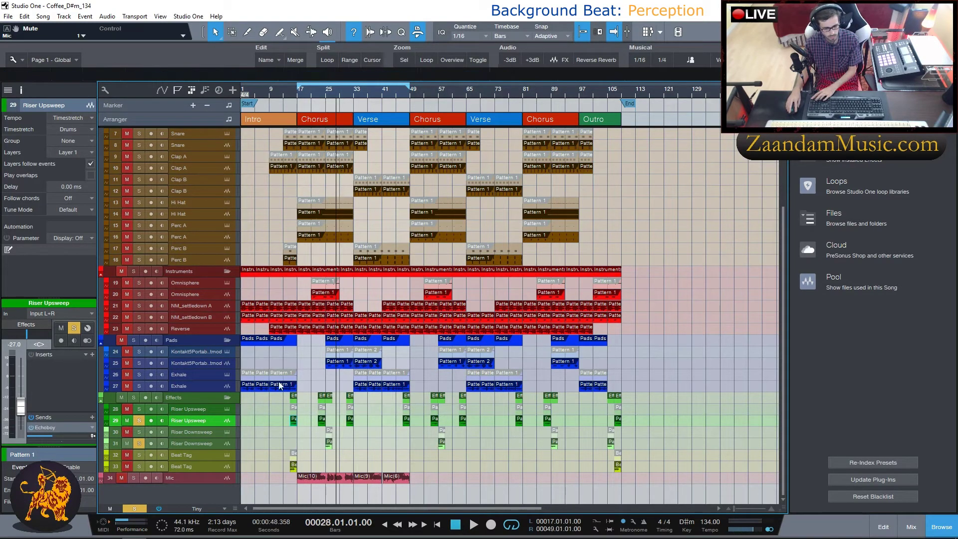
{"action": "left_click", "coordinate": [327, 95]}
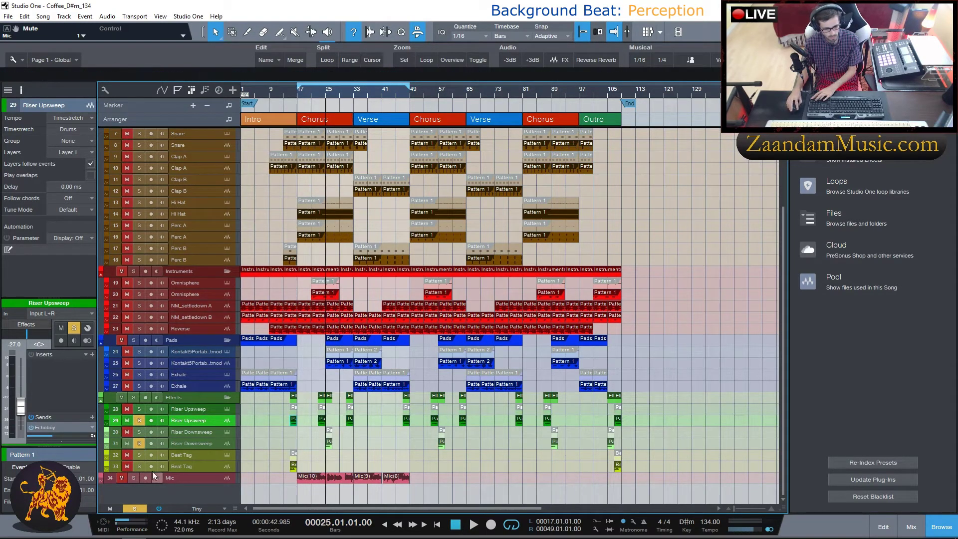
{"action": "left_click", "coordinate": [139, 421]}
{"action": "key", "text": "space"}
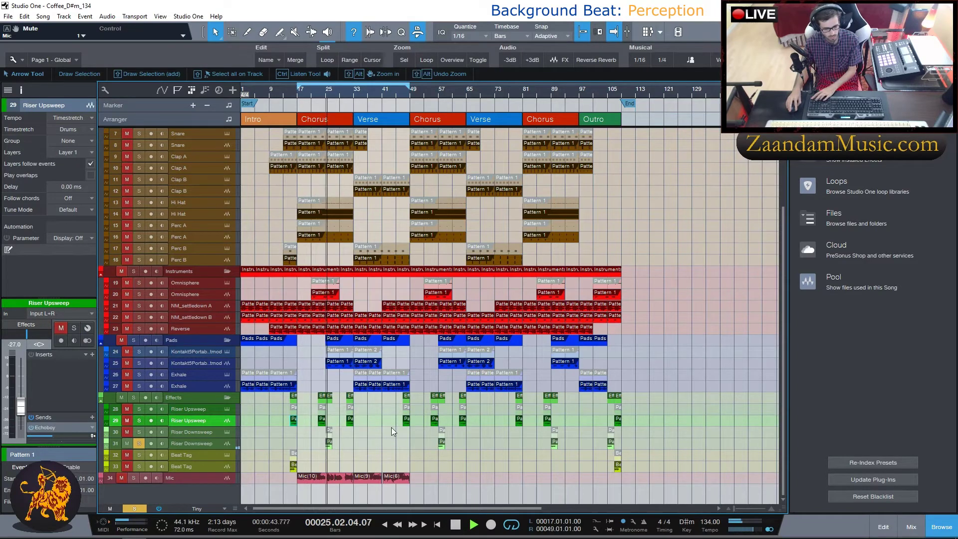
{"action": "key", "text": "space"}
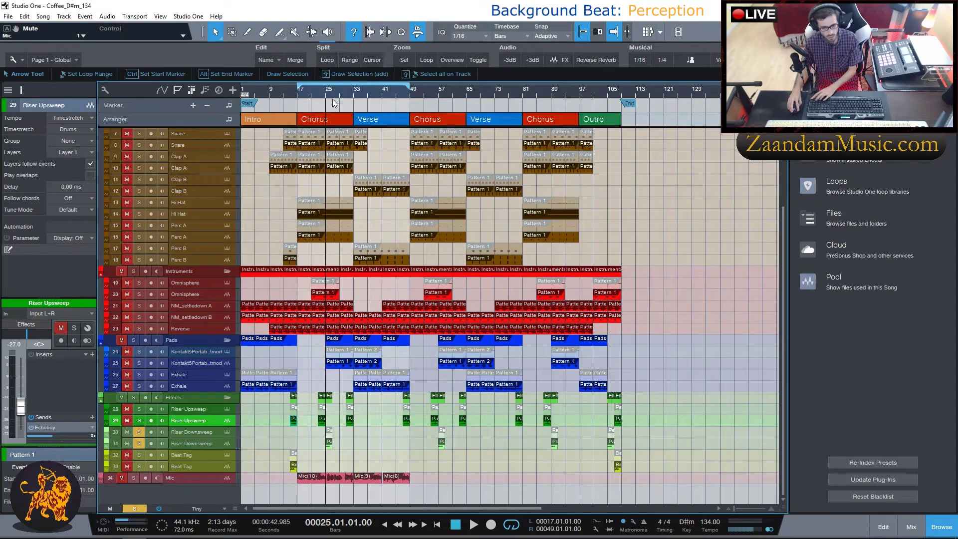
Play the two soloed Riser Downsweep tracks from bar 23, stop, and add the Riser Upsweep audio track to the solo
{"action": "left_click", "coordinate": [318, 97]}
{"action": "key", "text": "space"}
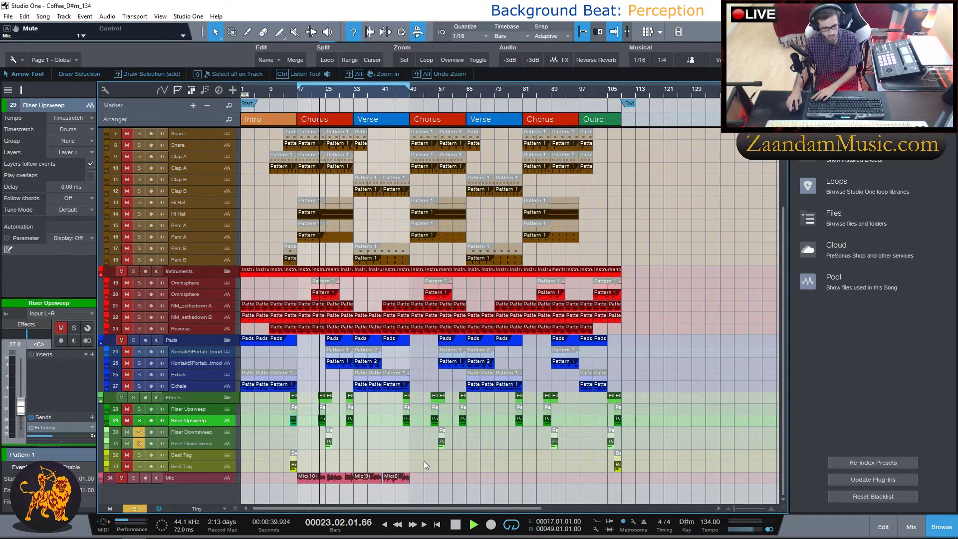
{"action": "key", "text": "space"}
{"action": "left_click", "coordinate": [139, 420]}
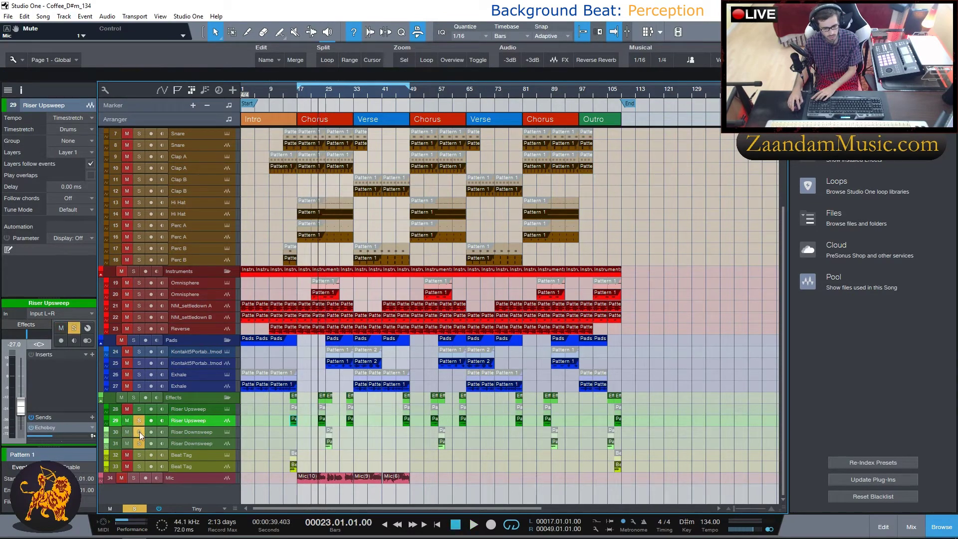
Play the soloed Riser Upsweep and Riser Downsweep audio tracks from bar 23, stop, and clear all solos
{"action": "key", "text": "space"}
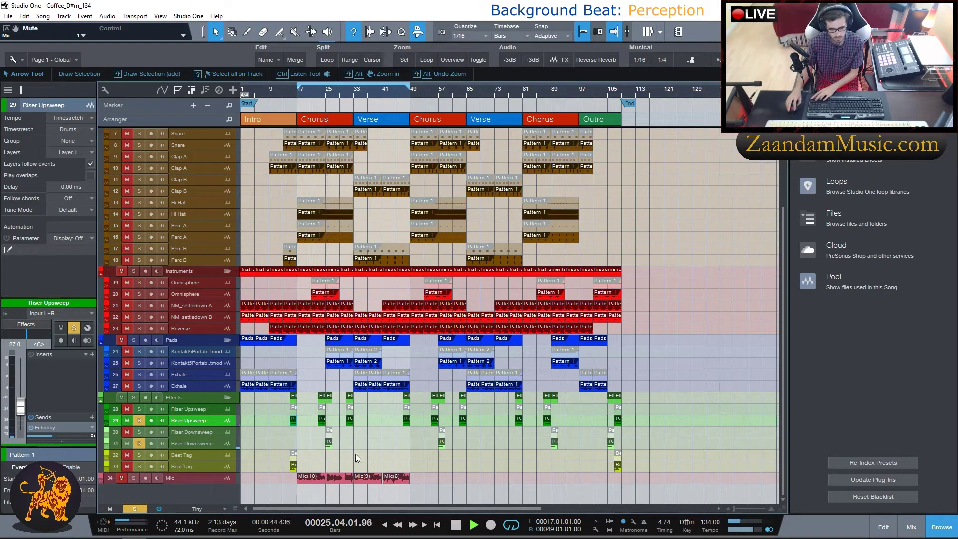
{"action": "key", "text": "space"}
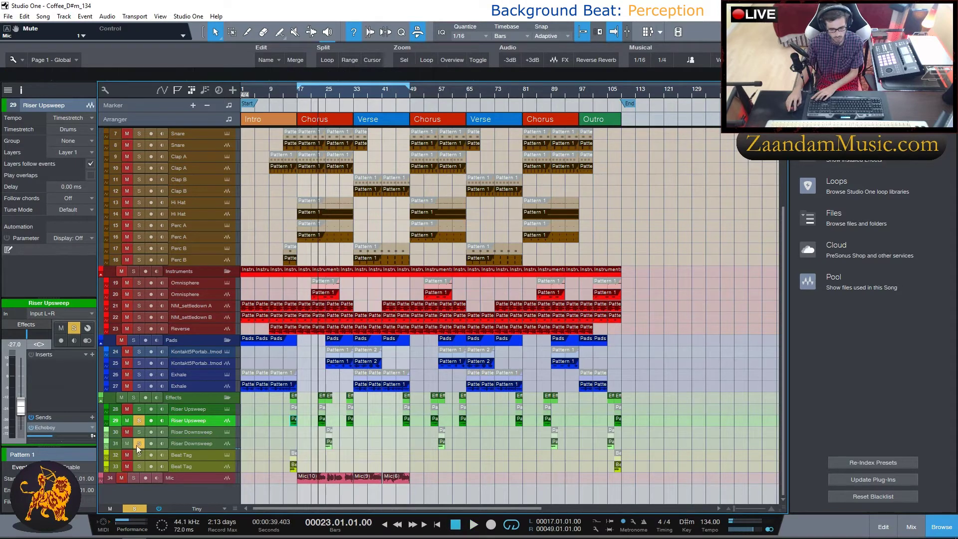
{"action": "left_click", "coordinate": [134, 509]}
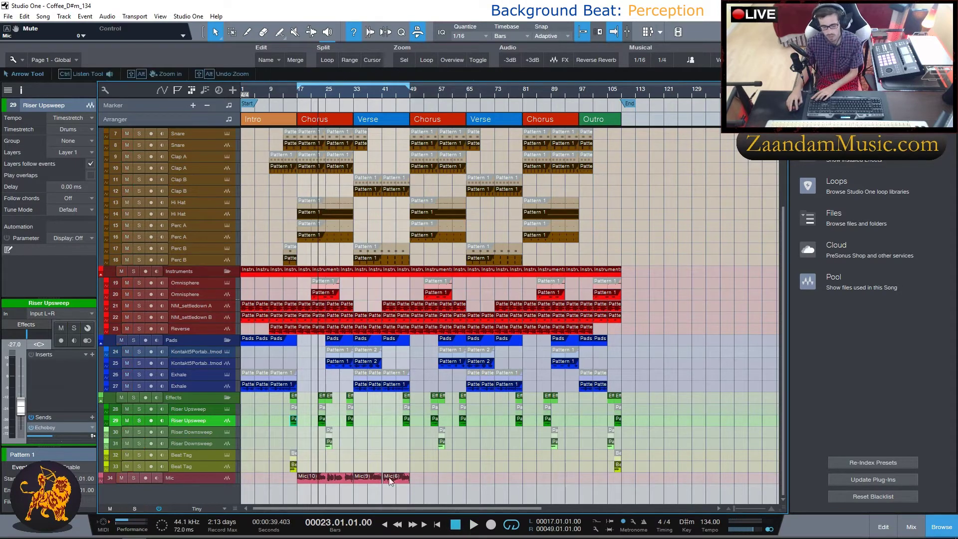
Play the full mix from bar 23, mute the Mic track, stop, and return the playhead to the song start
{"action": "key", "text": "space"}
{"action": "left_click", "coordinate": [120, 478]}
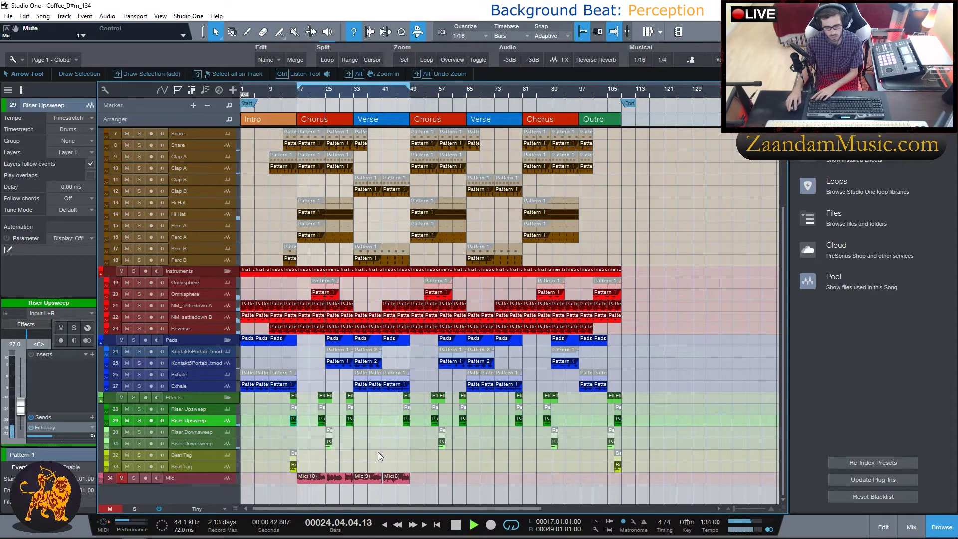
{"action": "key", "text": "space"}
{"action": "key", "text": "Home"}
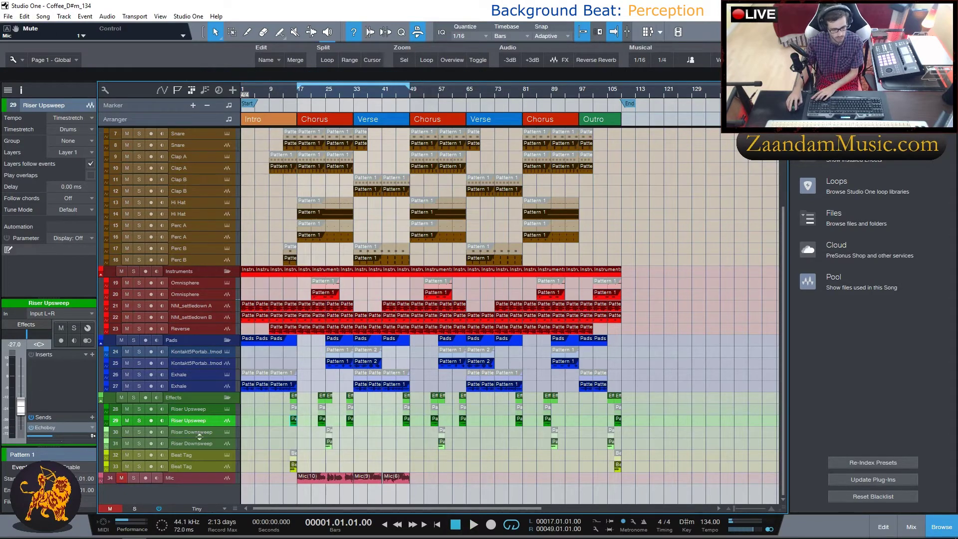
View the instrument presets used by the Riser Downsweep and Exhale tracks, closing each instrument window after inspecting it
{"action": "left_click", "coordinate": [227, 432]}
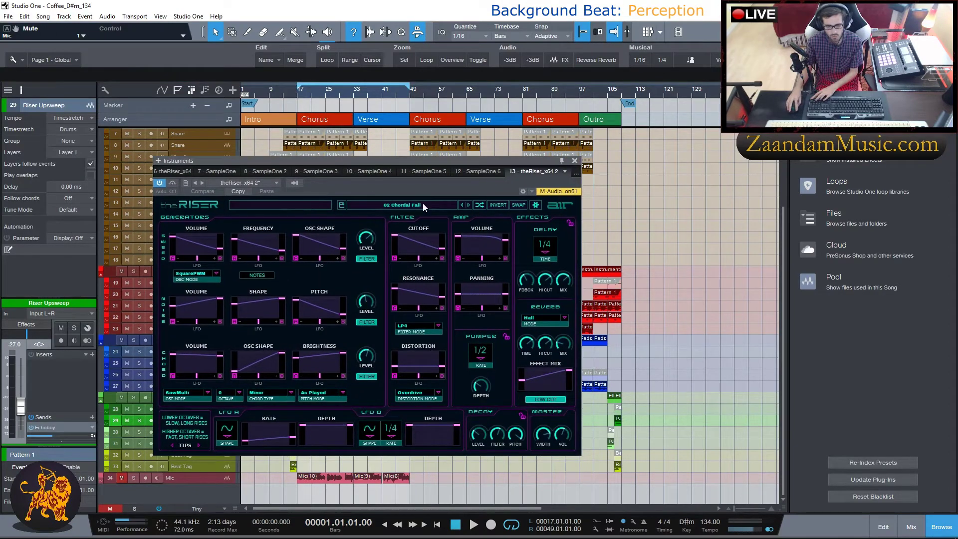
{"action": "left_click", "coordinate": [575, 162]}
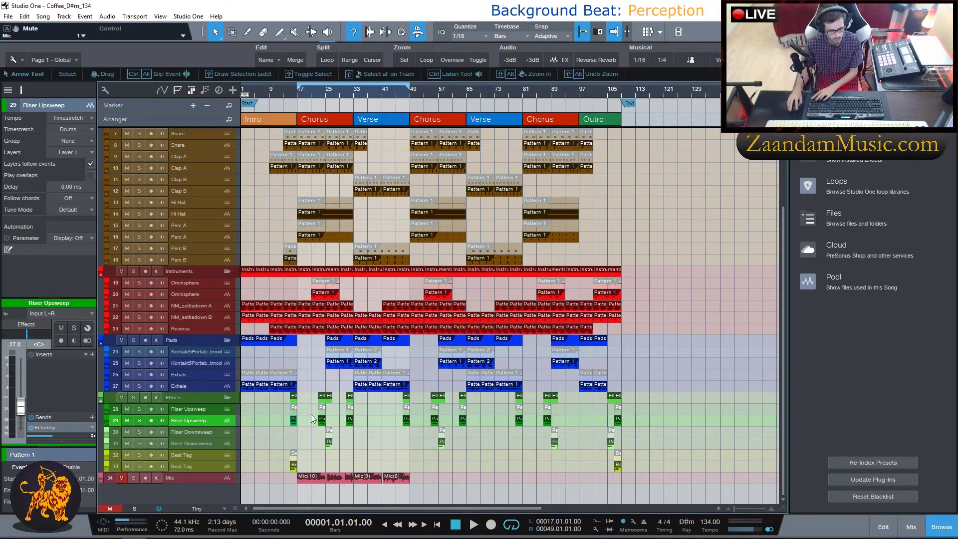
{"action": "scroll", "coordinate": [693, 352], "scroll_direction": "up", "scroll_amount": 2}
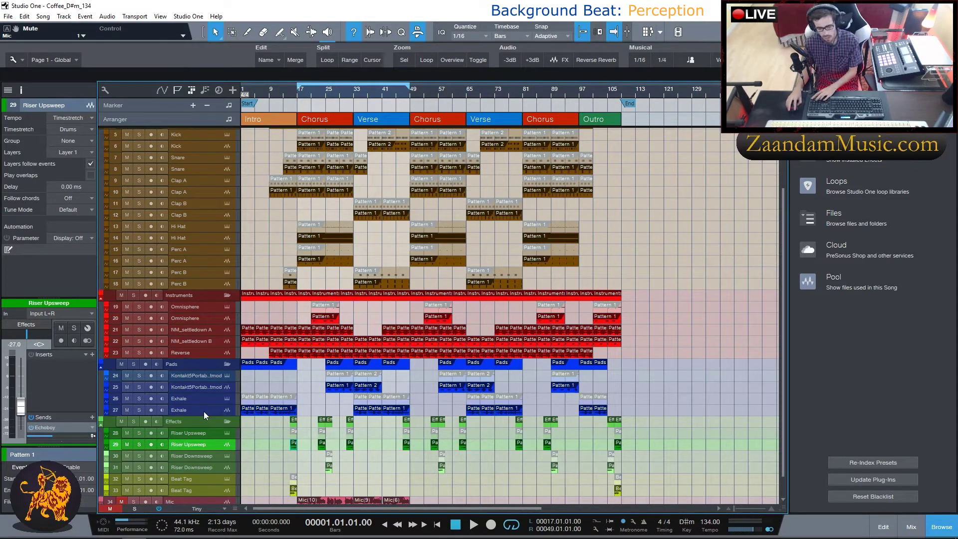
{"action": "left_click", "coordinate": [227, 399]}
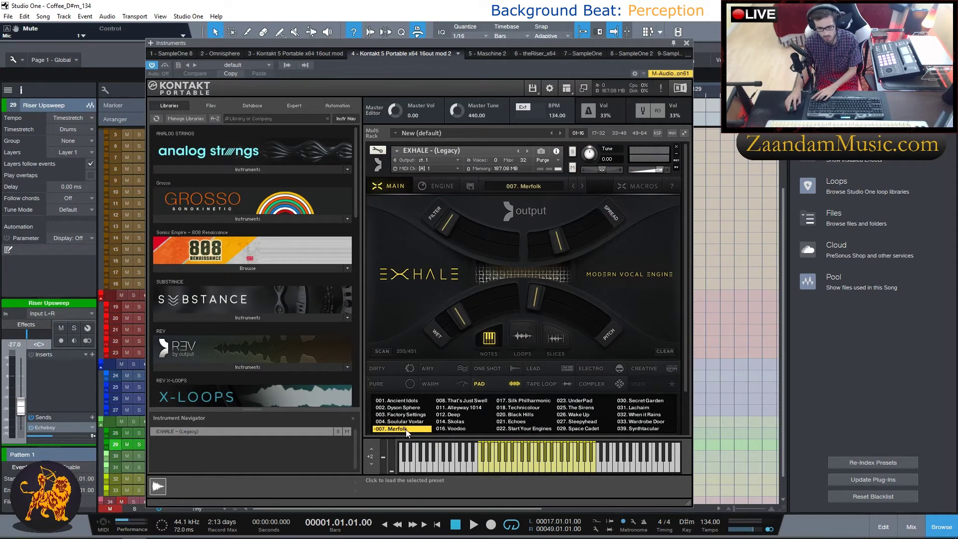
{"action": "left_click", "coordinate": [688, 43]}
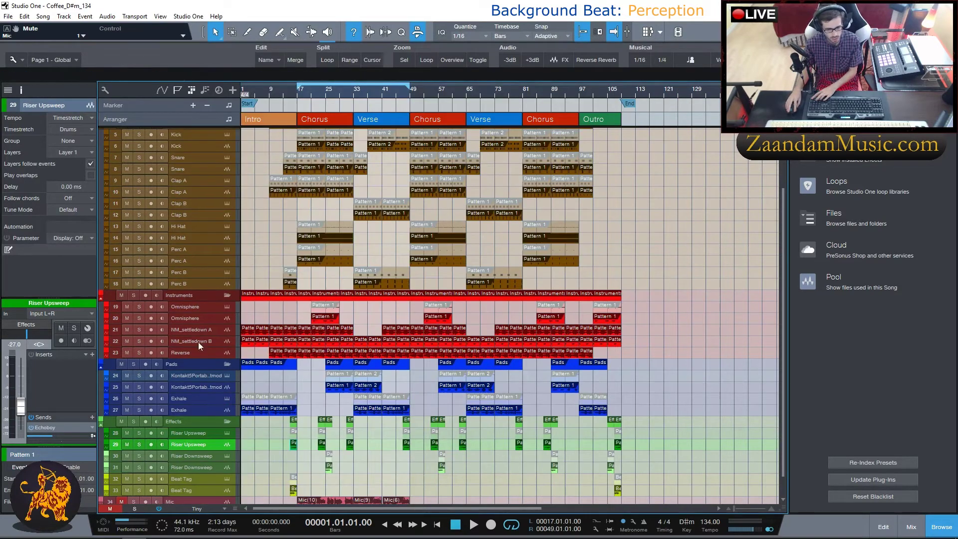
Solo the Exhale audio track, play it from the song start, and stop
{"action": "left_click", "coordinate": [140, 411]}
{"action": "key", "text": "space"}
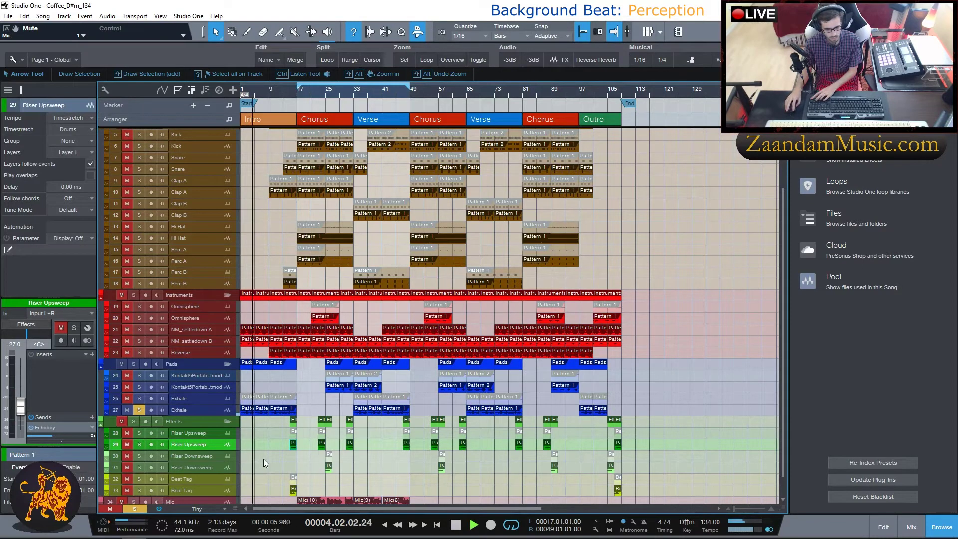
{"action": "key", "text": "space"}
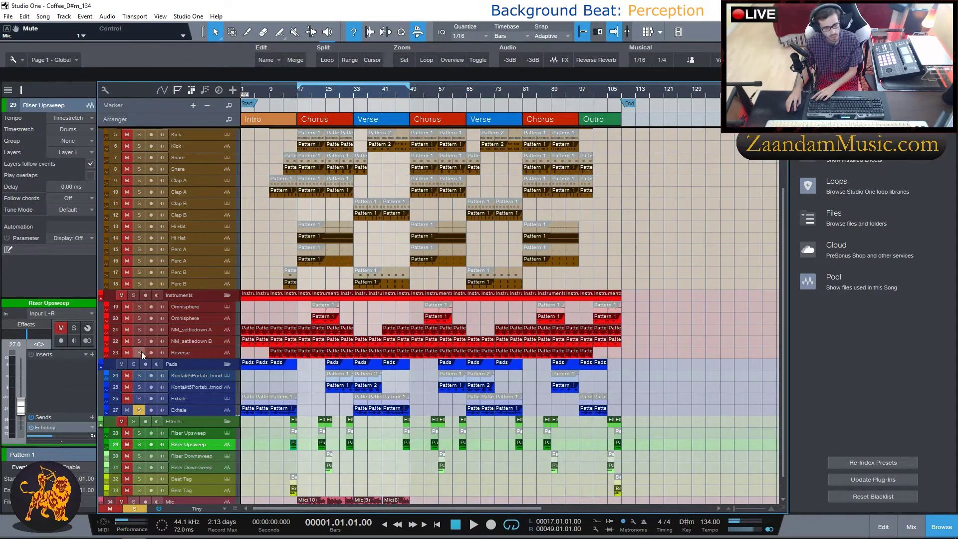
Add NM_settledown A and B to the soloed Exhale track, play them from the song start, stop, and unsolo all three
{"action": "left_click", "coordinate": [138, 330]}
{"action": "left_click", "coordinate": [138, 342]}
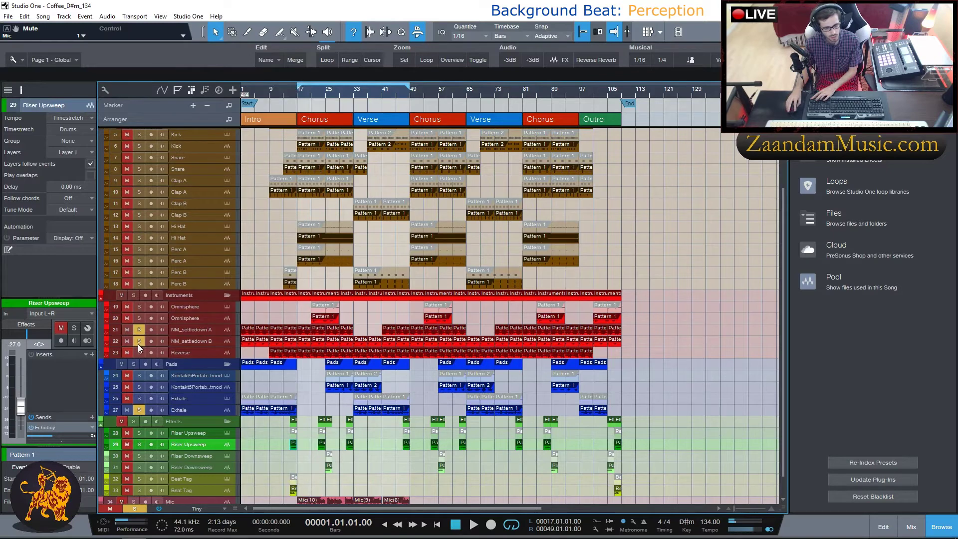
{"action": "key", "text": "space"}
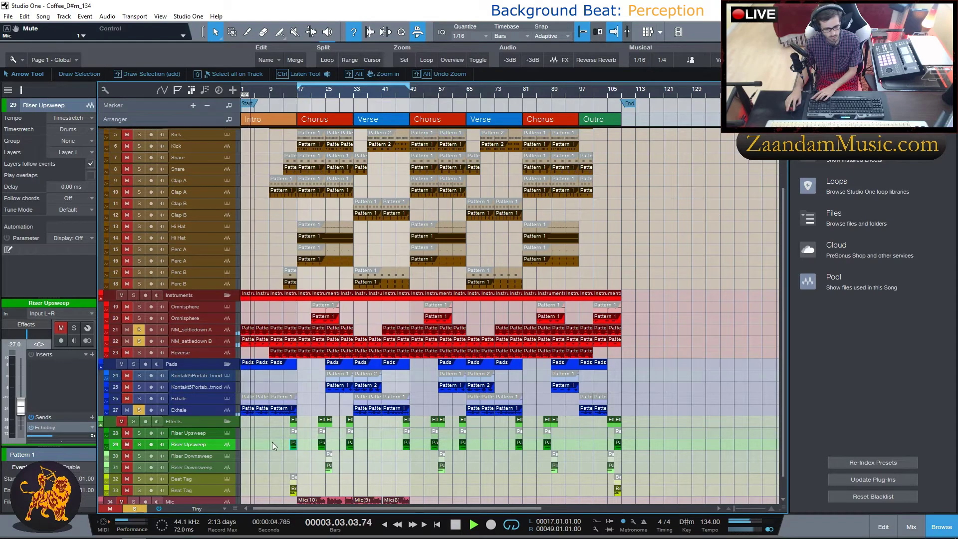
{"action": "key", "text": "space"}
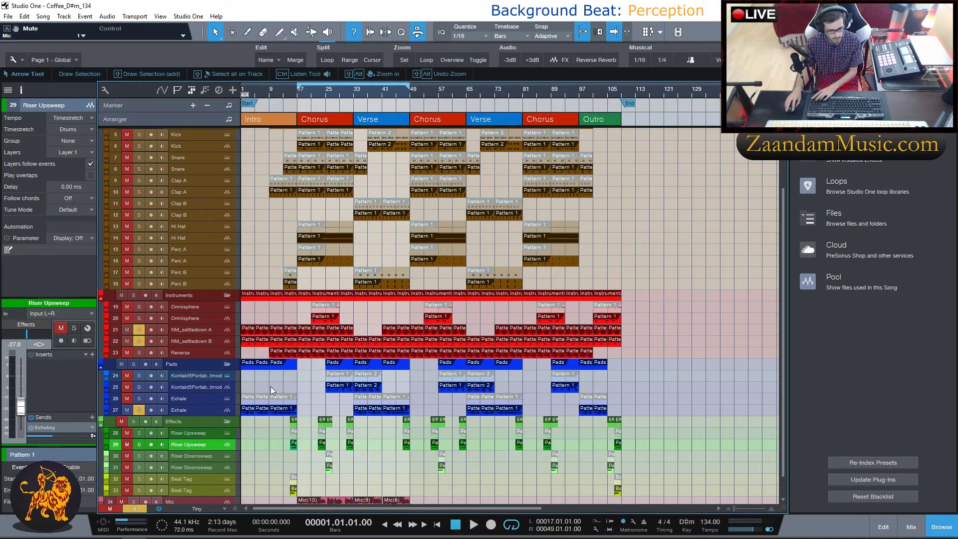
{"action": "left_click", "coordinate": [139, 342]}
{"action": "left_click", "coordinate": [139, 330]}
{"action": "left_click", "coordinate": [138, 411]}
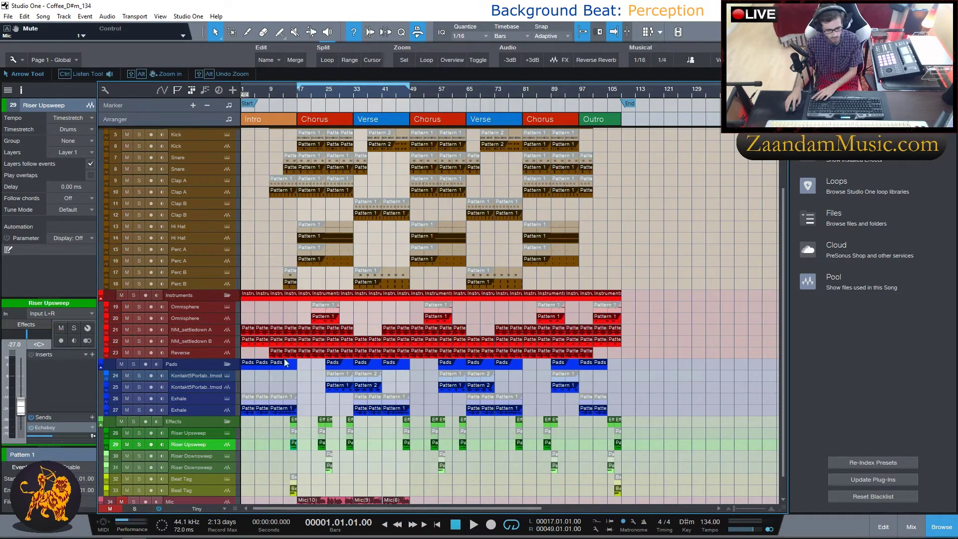
Set the playhead to bar 9, solo the Reverse track, play it alone, and stop
{"action": "left_click", "coordinate": [198, 331]}
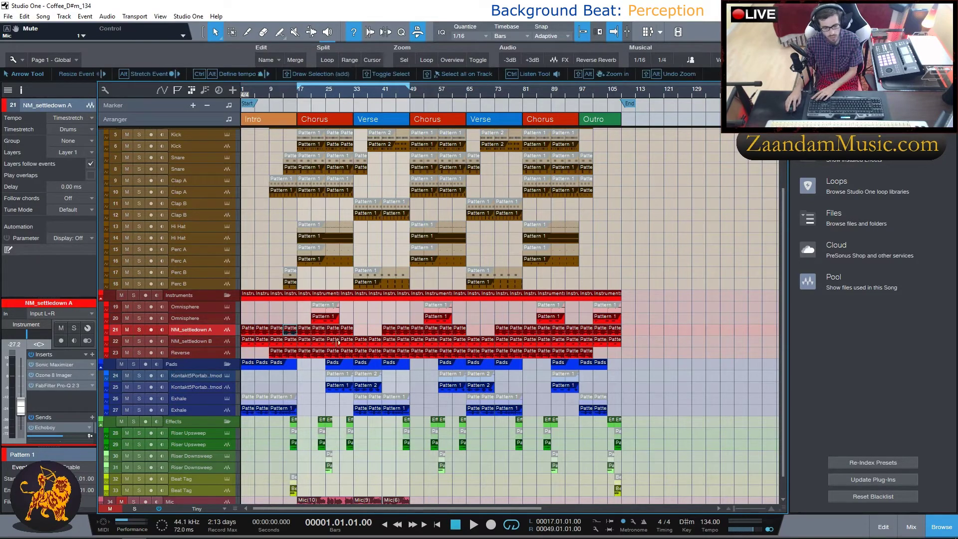
{"action": "left_click", "coordinate": [200, 351]}
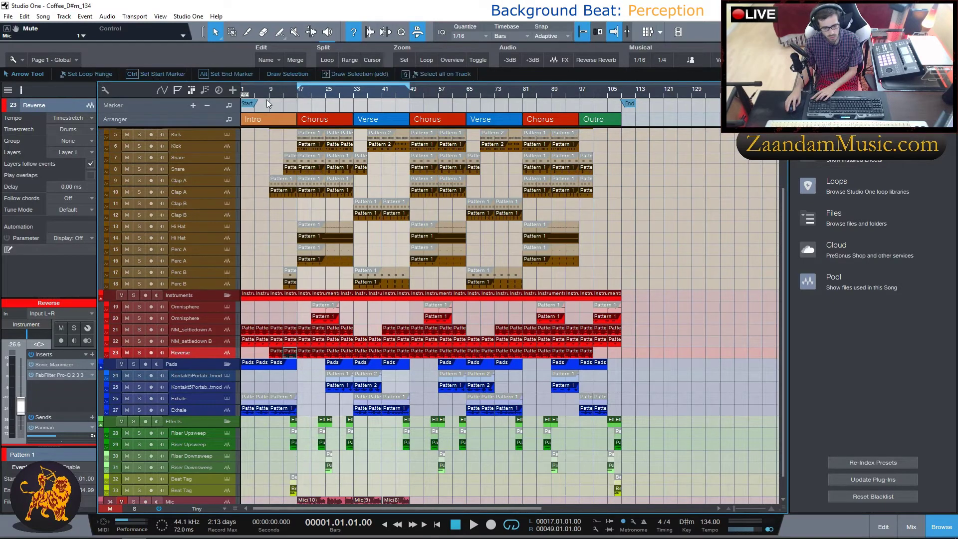
{"action": "left_click", "coordinate": [283, 89]}
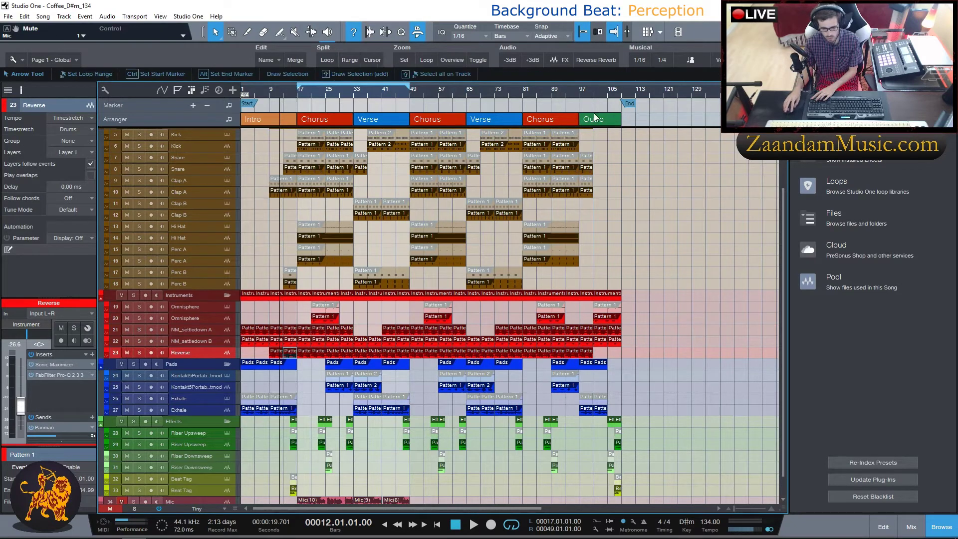
{"action": "left_click", "coordinate": [268, 86]}
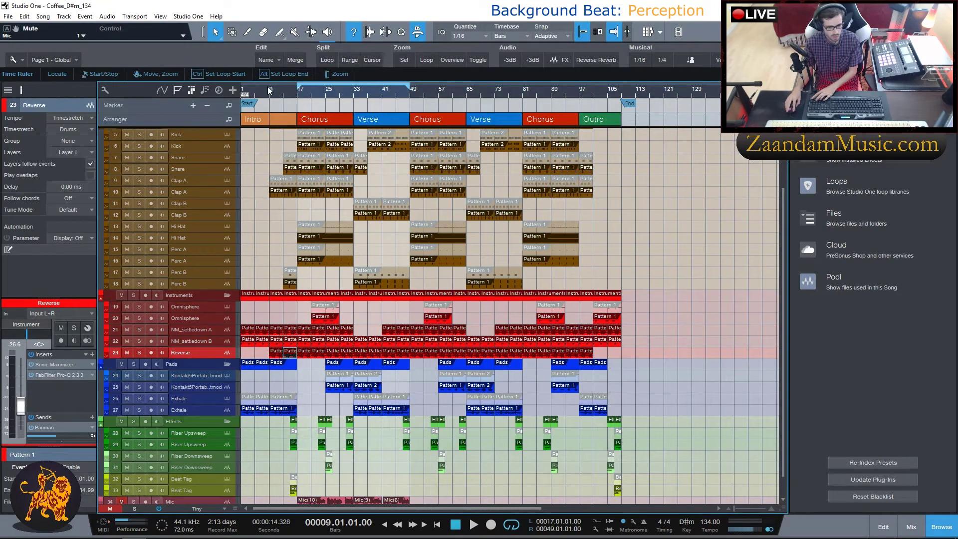
{"action": "left_click", "coordinate": [140, 353]}
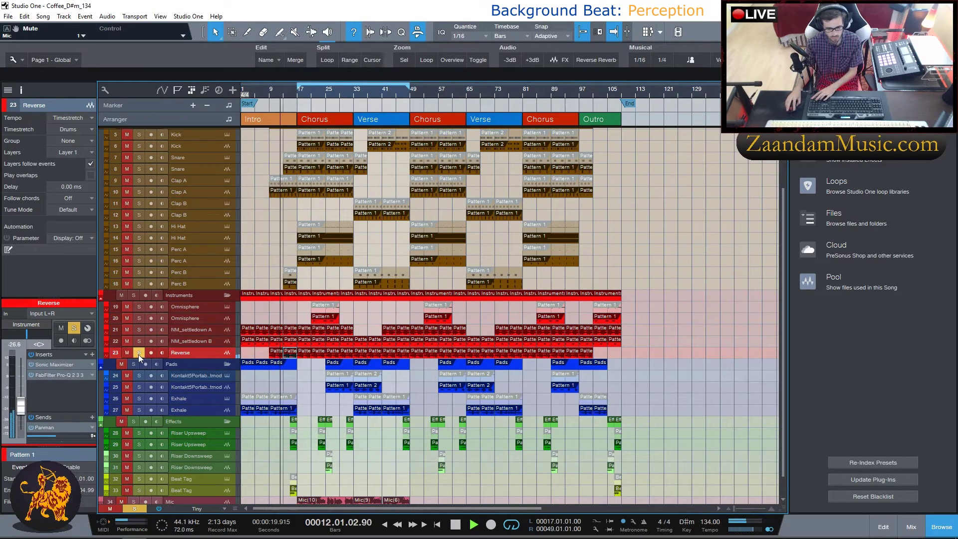
{"action": "key", "text": "space"}
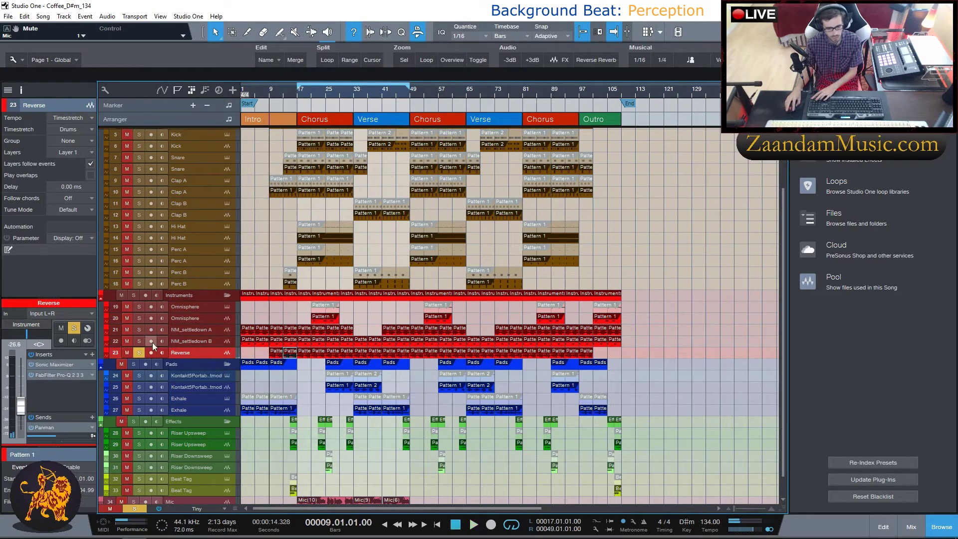
Play Reverse with NM_settledown A from bar 9, bring in Exhale and NM_settledown B, return to the song start, and clear all solos
{"action": "left_click", "coordinate": [139, 330]}
{"action": "key", "text": "space"}
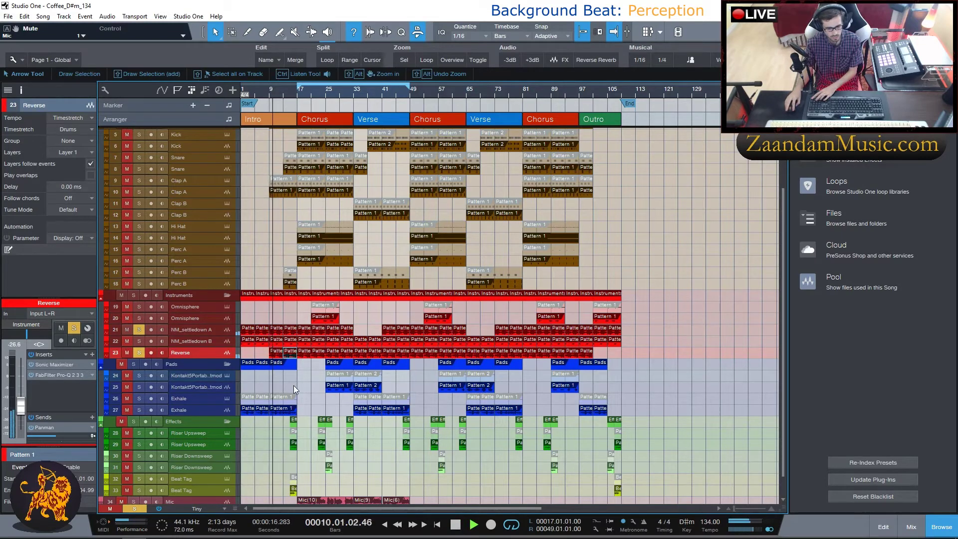
{"action": "left_click", "coordinate": [139, 411]}
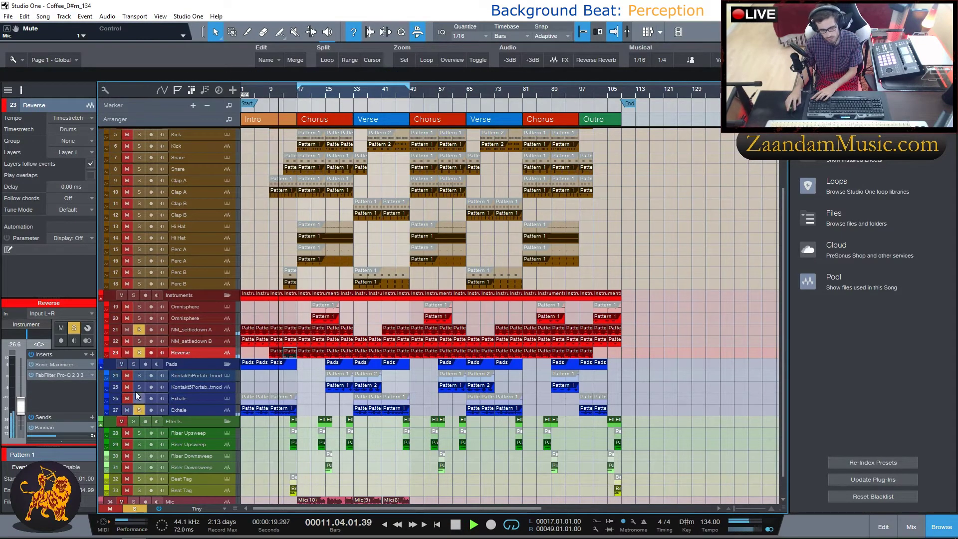
{"action": "left_click", "coordinate": [139, 340]}
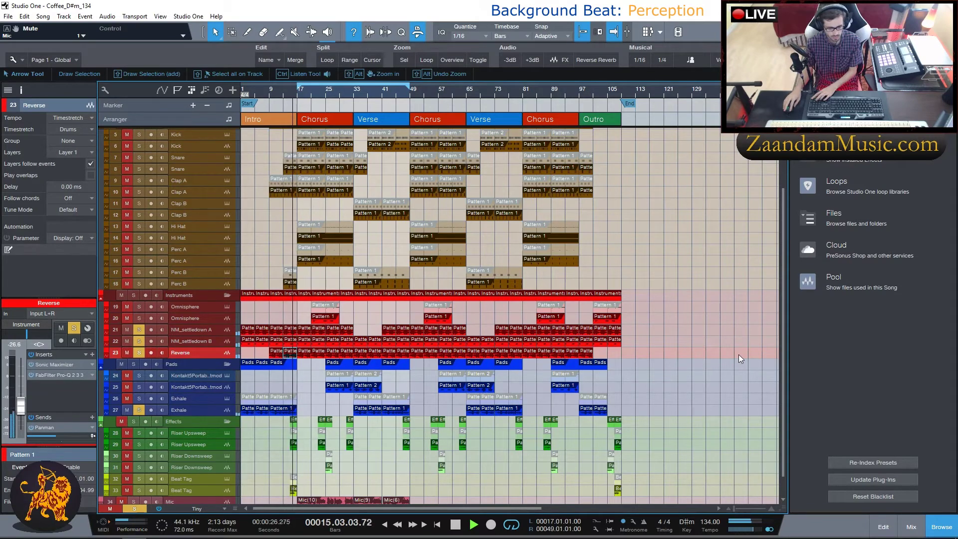
{"action": "key", "text": "space"}
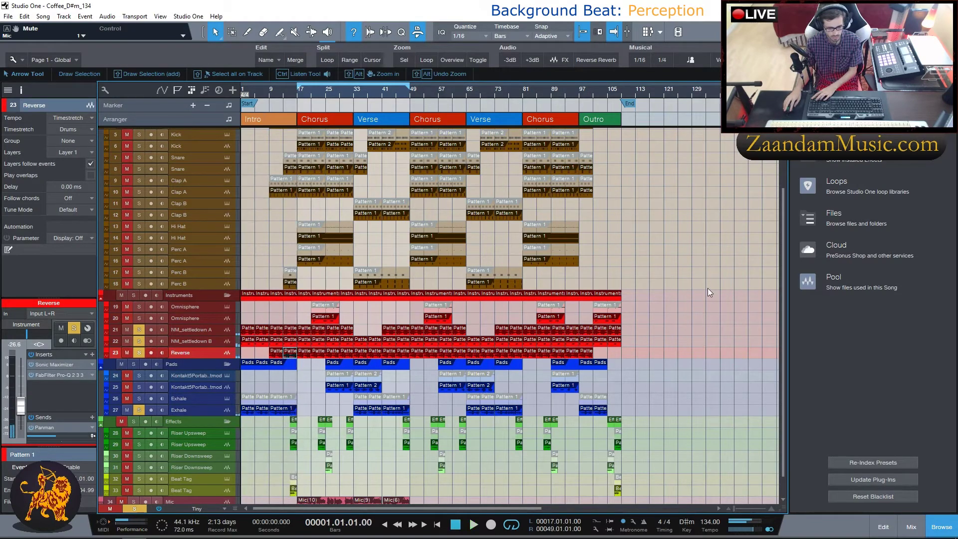
{"action": "left_click", "coordinate": [135, 509]}
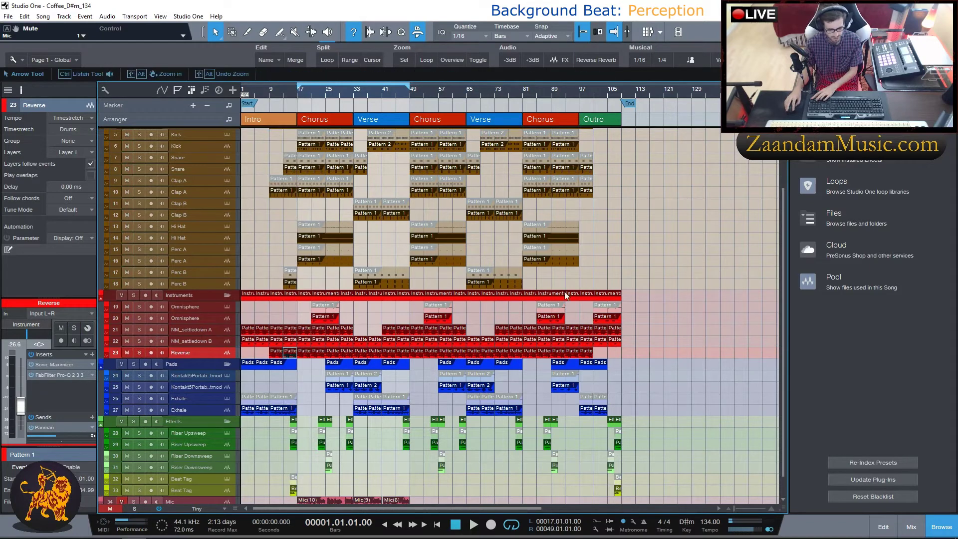
Move the playhead to bar 21 and inspect the Omnisphere track's Keyscape patch and its first chorus pattern's notes, closing both views
{"action": "left_click", "coordinate": [307, 95]}
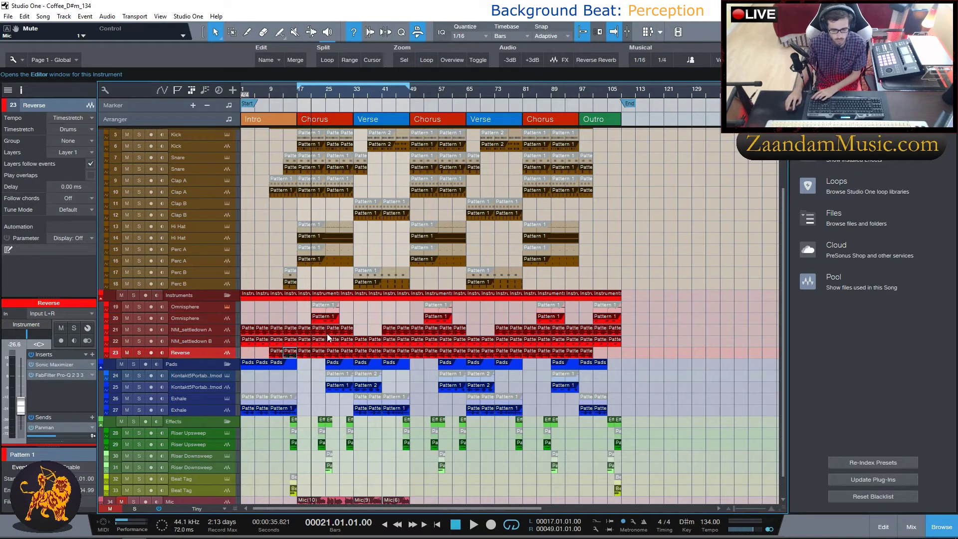
{"action": "left_click", "coordinate": [332, 307]}
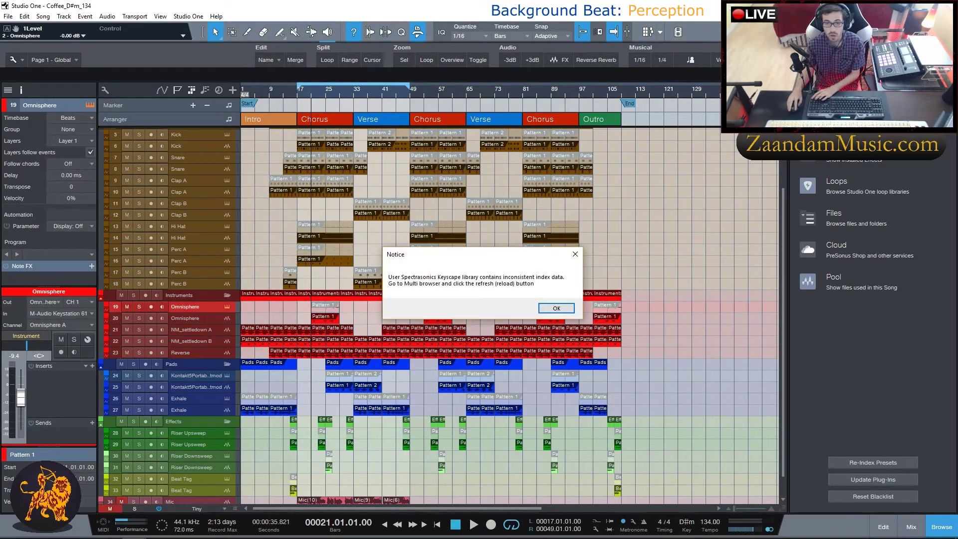
{"action": "left_click", "coordinate": [558, 309]}
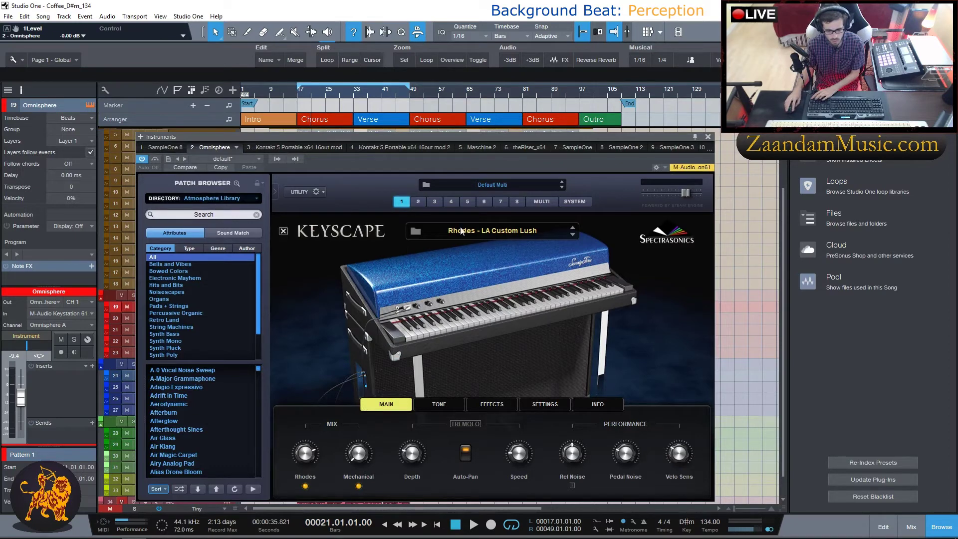
{"action": "left_click", "coordinate": [708, 137]}
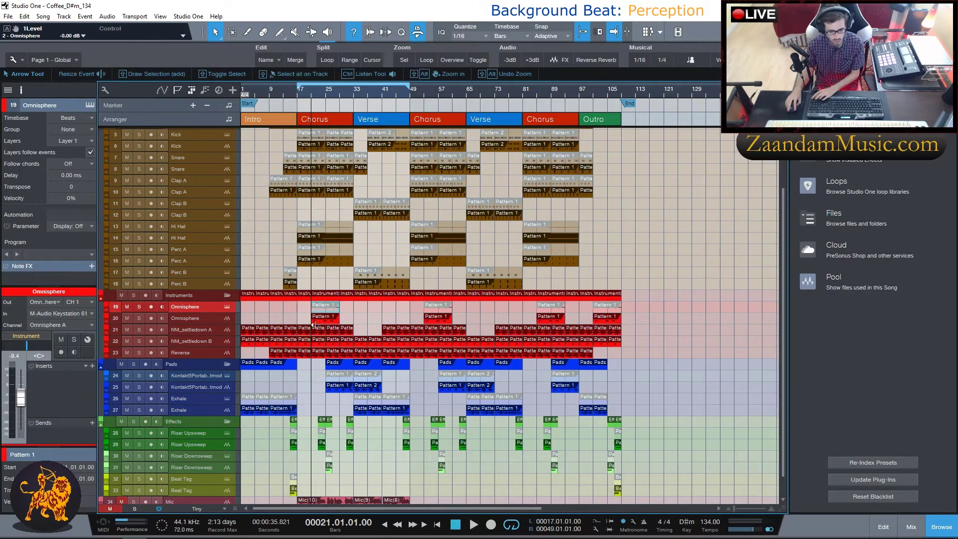
{"action": "double_click", "coordinate": [327, 308]}
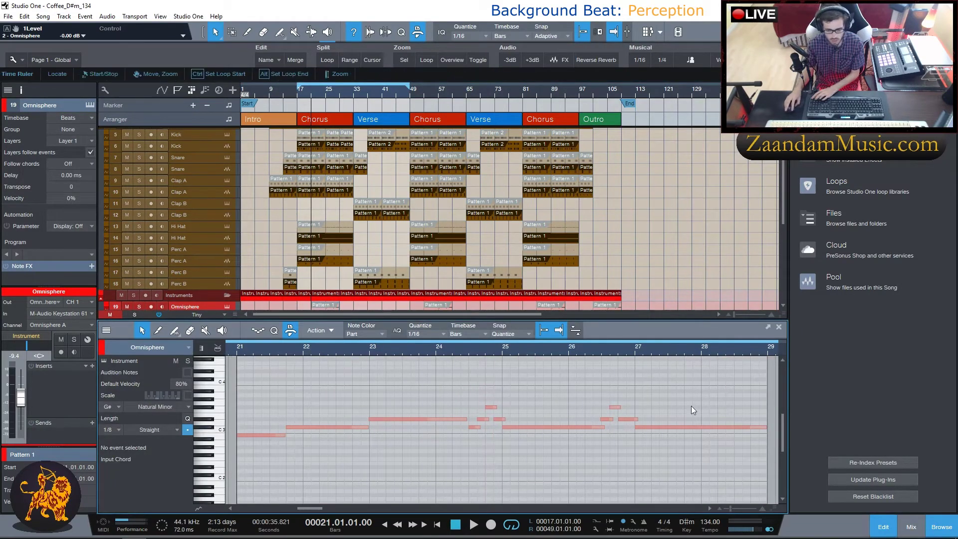
{"action": "key", "text": "F2"}
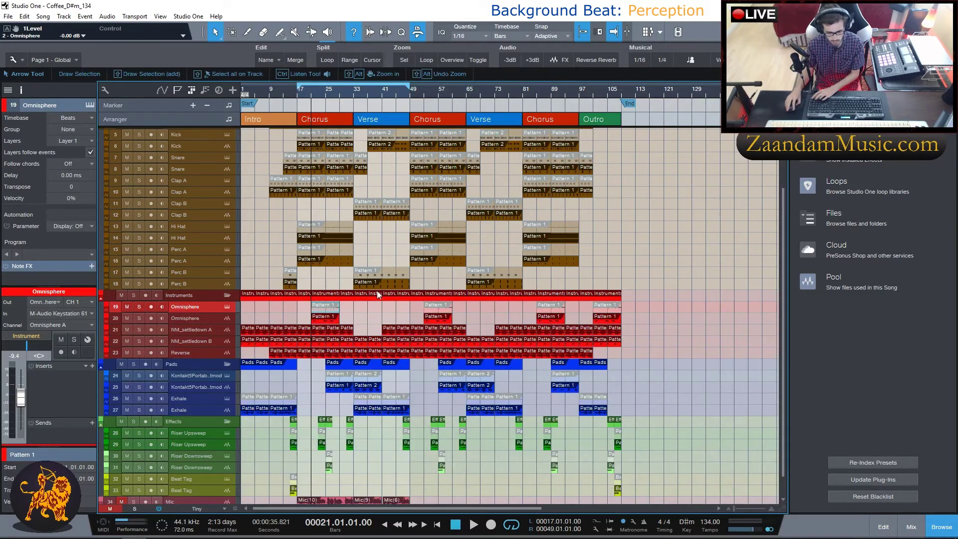
Solo the Omnisphere audio track, play it from bar 21, reopen its first chorus pattern in the note editor, and stop
{"action": "left_click", "coordinate": [142, 320]}
{"action": "key", "text": "space"}
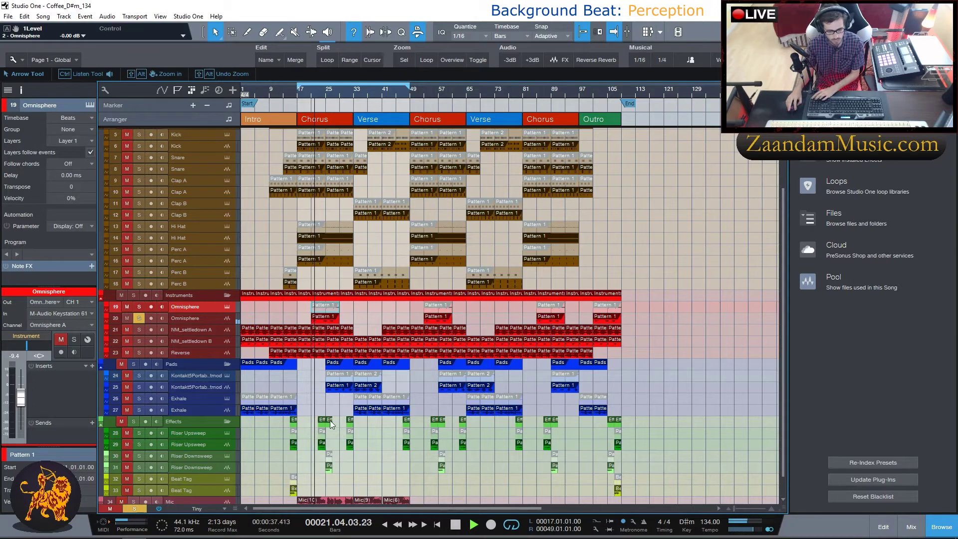
{"action": "double_click", "coordinate": [326, 310]}
{"action": "key", "text": "space"}
{"action": "scroll", "coordinate": [333, 264], "scroll_direction": "down", "scroll_amount": 1}
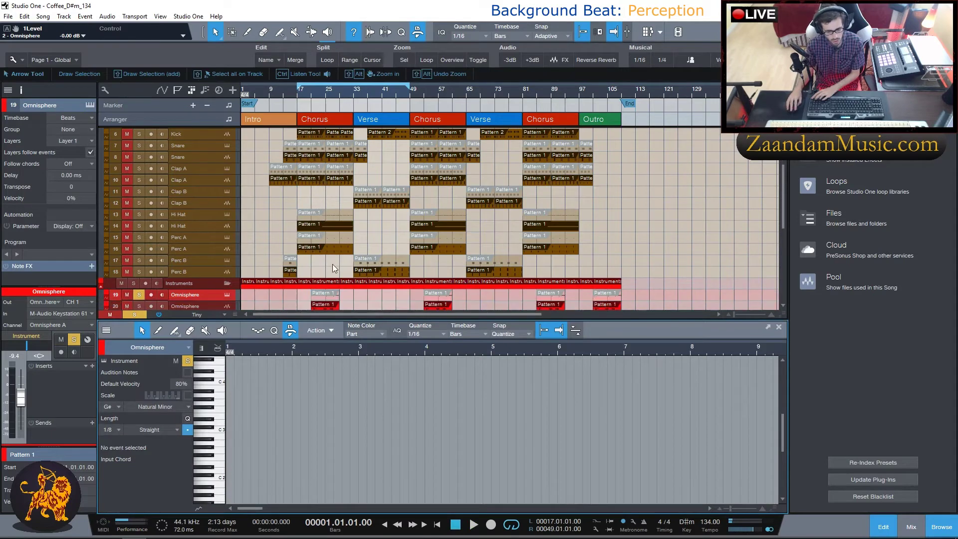
Show the pitch bend lane for the Omnisphere chorus pattern's notes and briefly play the part from bar 21
{"action": "scroll", "coordinate": [333, 264], "scroll_direction": "down", "scroll_amount": 2}
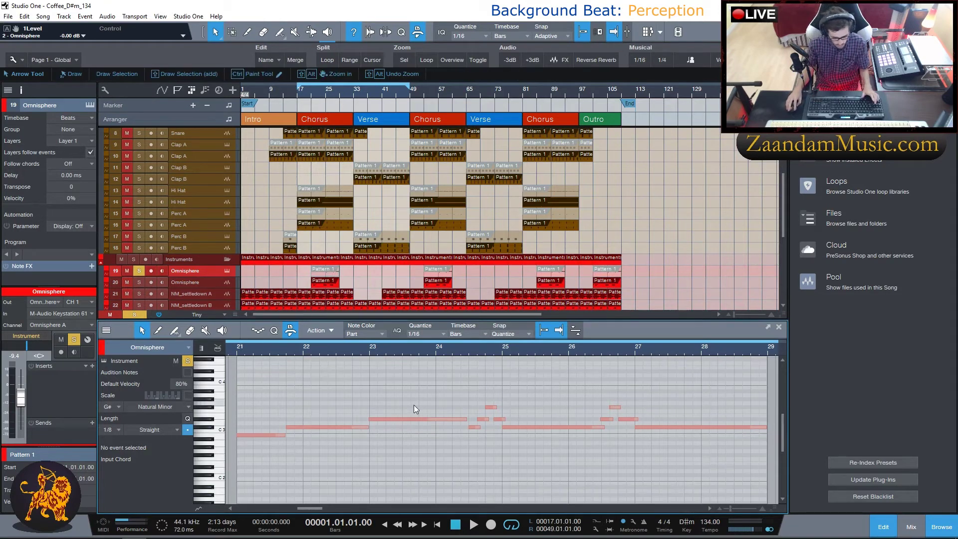
{"action": "left_click", "coordinate": [199, 508]}
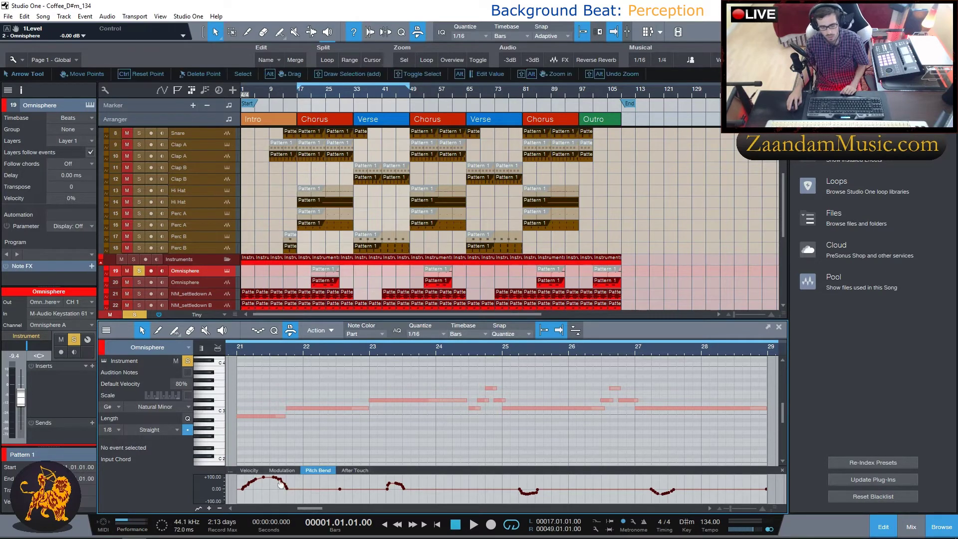
{"action": "left_click", "coordinate": [311, 96]}
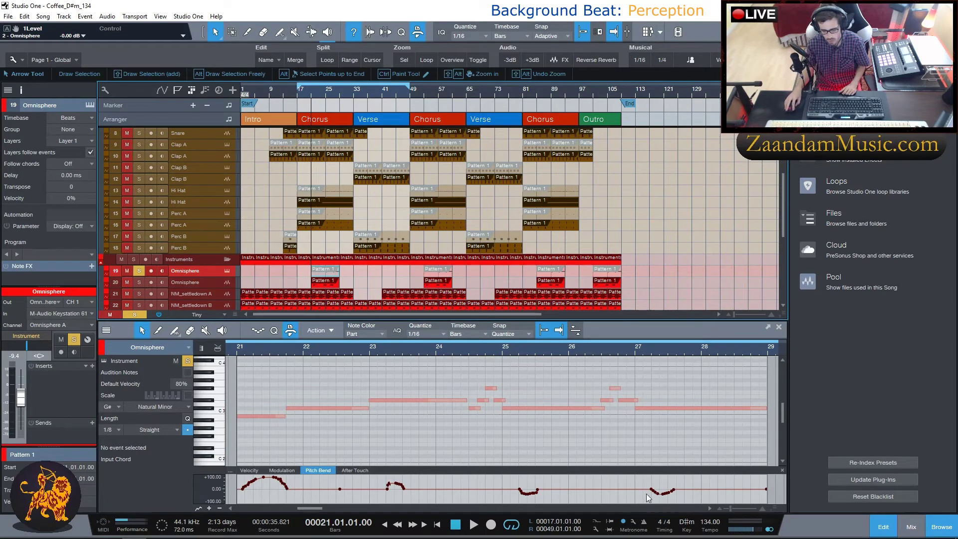
{"action": "key", "text": "space"}
{"action": "key", "text": "space"}
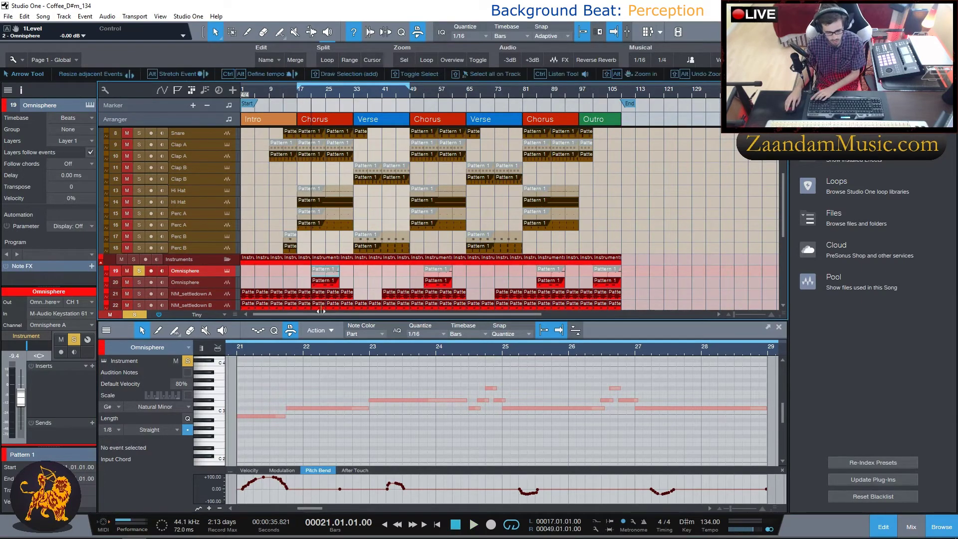
Solo the Omnisphere audio track, play it from bar 21, stop, and close the note editor
{"action": "left_click", "coordinate": [136, 283]}
{"action": "key", "text": "space"}
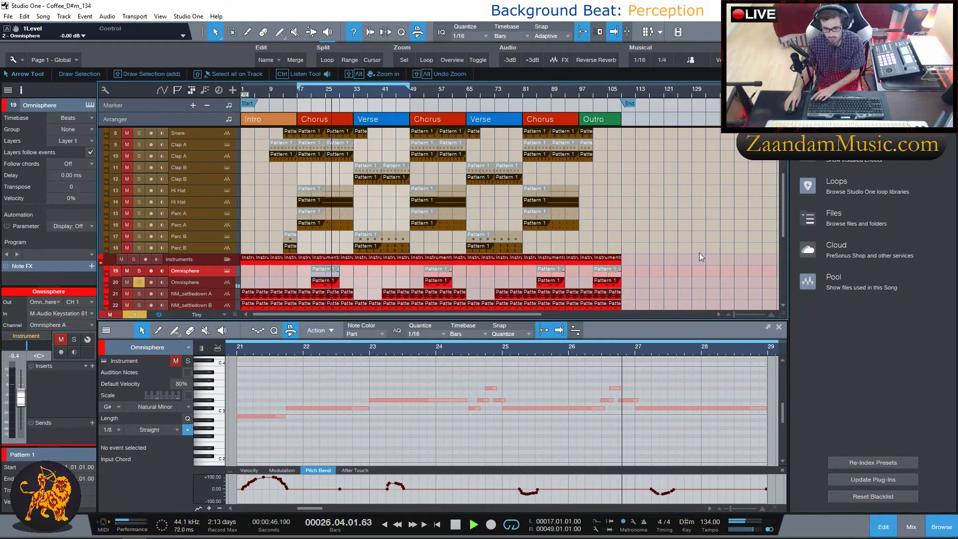
{"action": "key", "text": "space"}
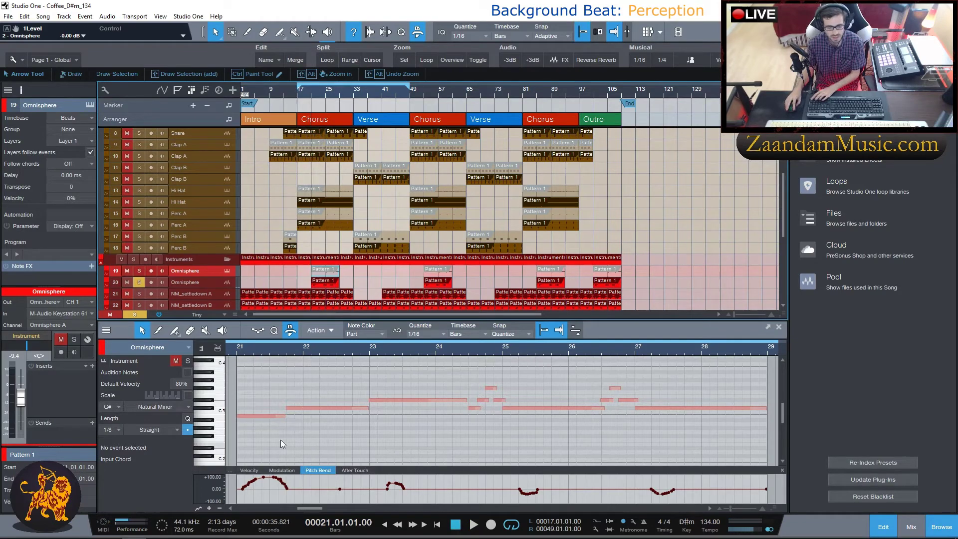
{"action": "left_click", "coordinate": [886, 530]}
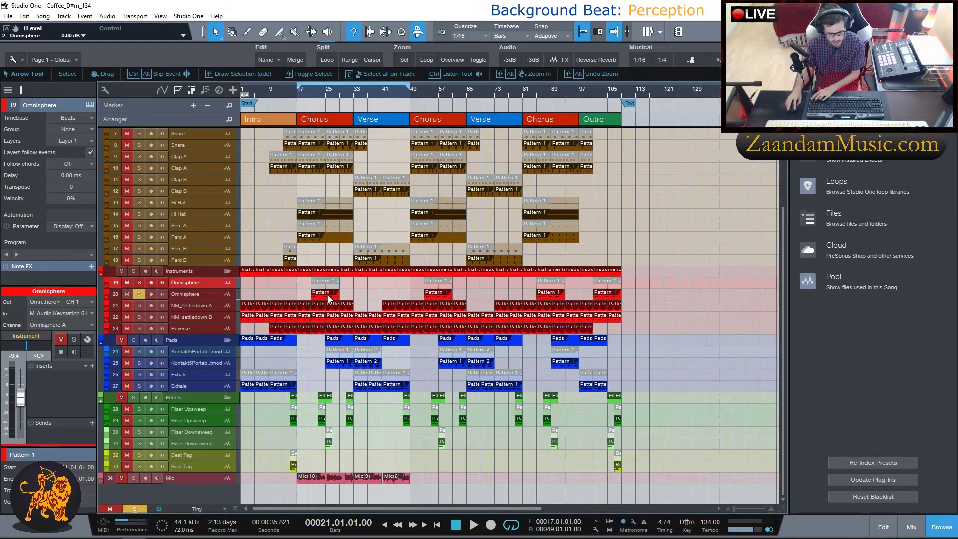
Clear all solos and move the playhead to bar 113, past the end of the song
{"action": "scroll", "coordinate": [657, 305], "scroll_direction": "up", "scroll_amount": 3}
{"action": "scroll", "coordinate": [656, 300], "scroll_direction": "up", "scroll_amount": 5}
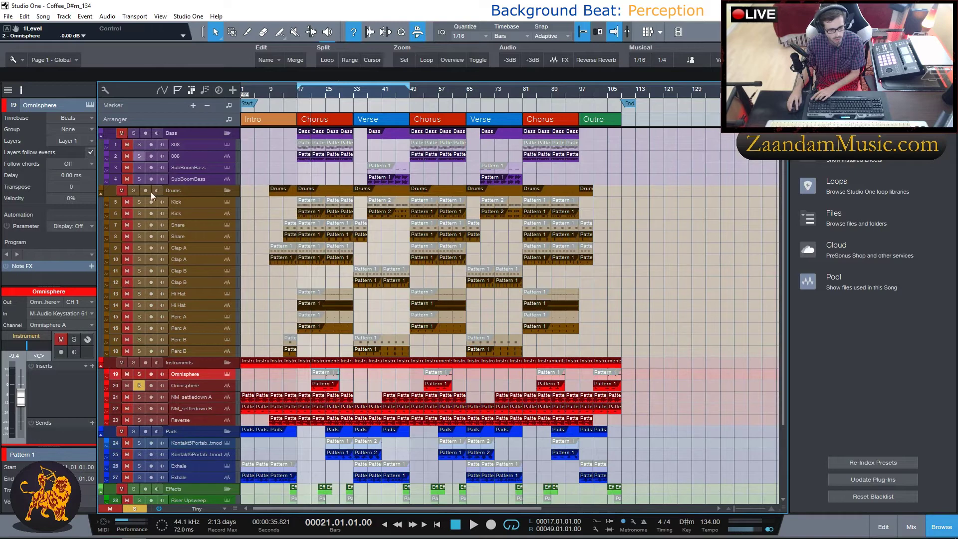
{"action": "left_click", "coordinate": [140, 509]}
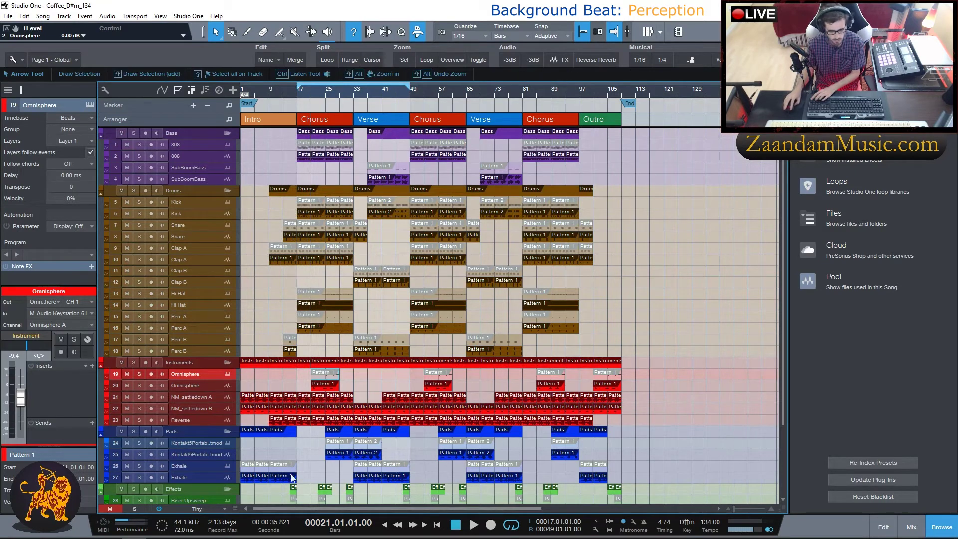
{"action": "left_click", "coordinate": [636, 91]}
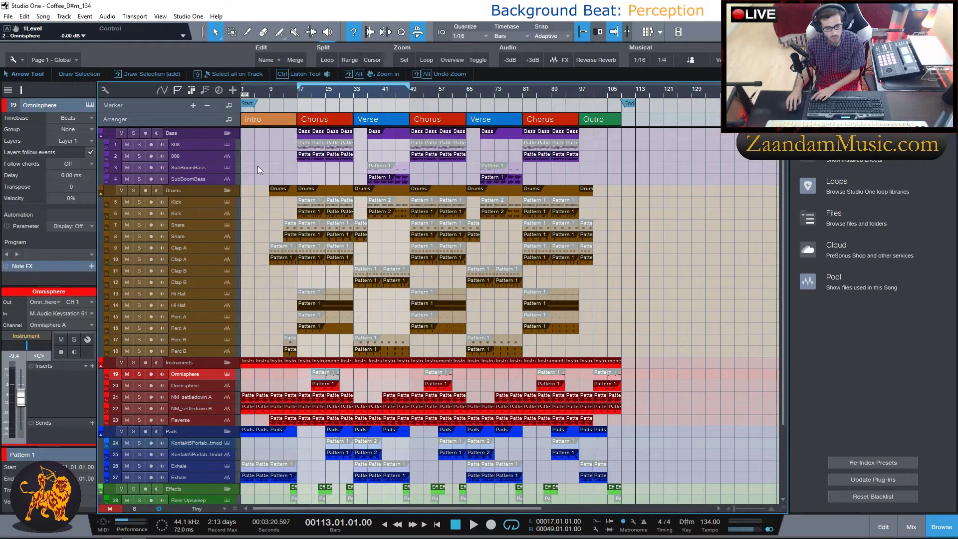
Look through the arrangement from the Bass tracks down to Mic, and inspect the Perc B track's SampleOne instrument, closing it
{"action": "scroll", "coordinate": [258, 166], "scroll_direction": "down", "scroll_amount": 2}
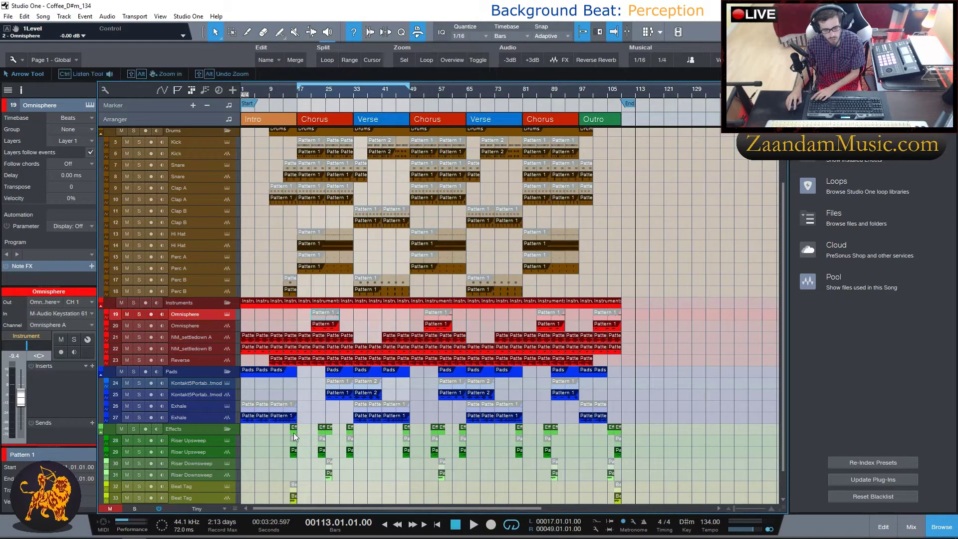
{"action": "scroll", "coordinate": [286, 452], "scroll_direction": "down", "scroll_amount": 1}
{"action": "scroll", "coordinate": [286, 447], "scroll_direction": "down", "scroll_amount": 1}
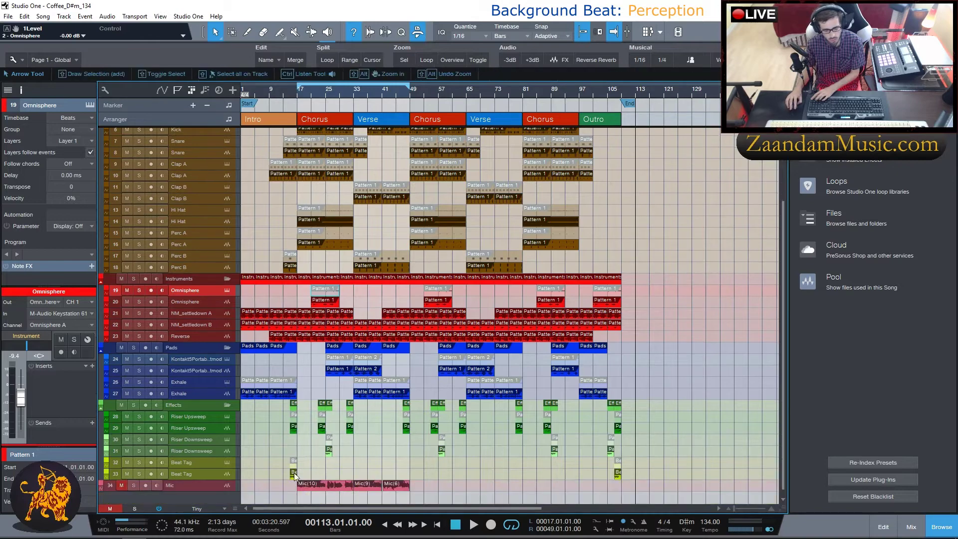
{"action": "scroll", "coordinate": [265, 195], "scroll_direction": "up", "scroll_amount": 4}
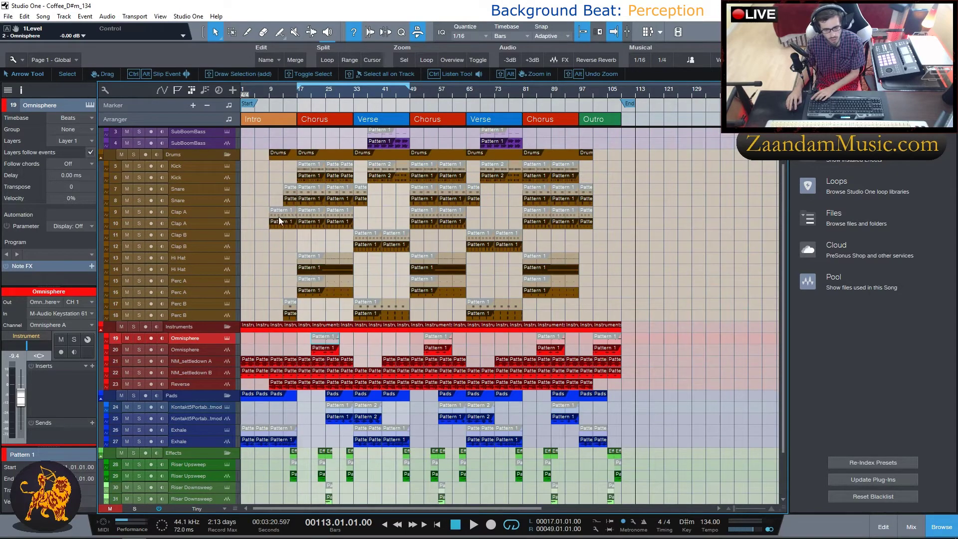
{"action": "scroll", "coordinate": [280, 250], "scroll_direction": "up", "scroll_amount": 1}
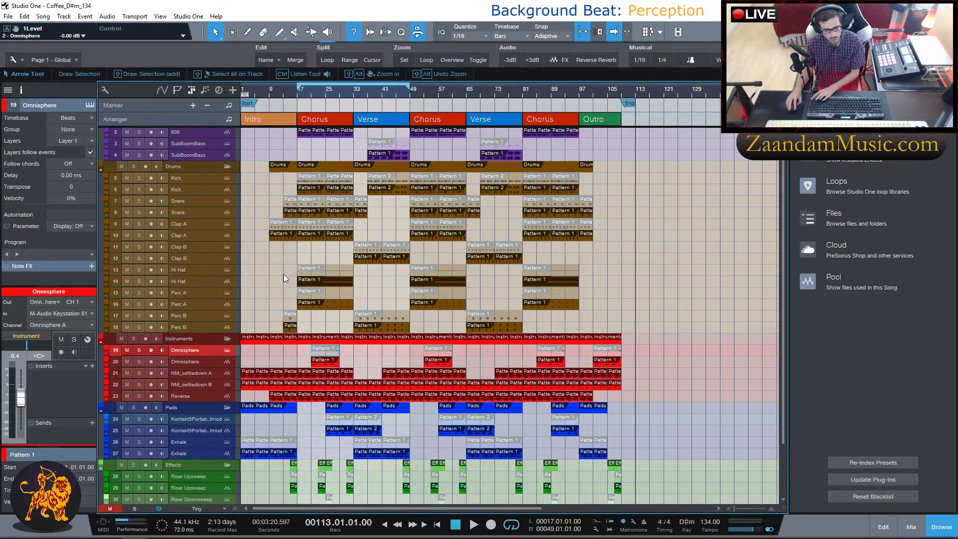
{"action": "scroll", "coordinate": [269, 278], "scroll_direction": "up", "scroll_amount": 2}
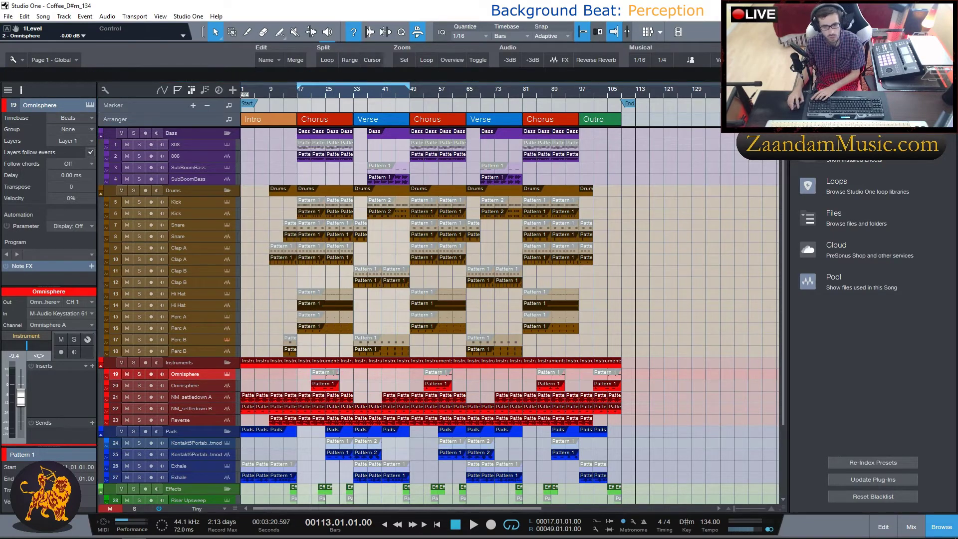
{"action": "left_click", "coordinate": [227, 339]}
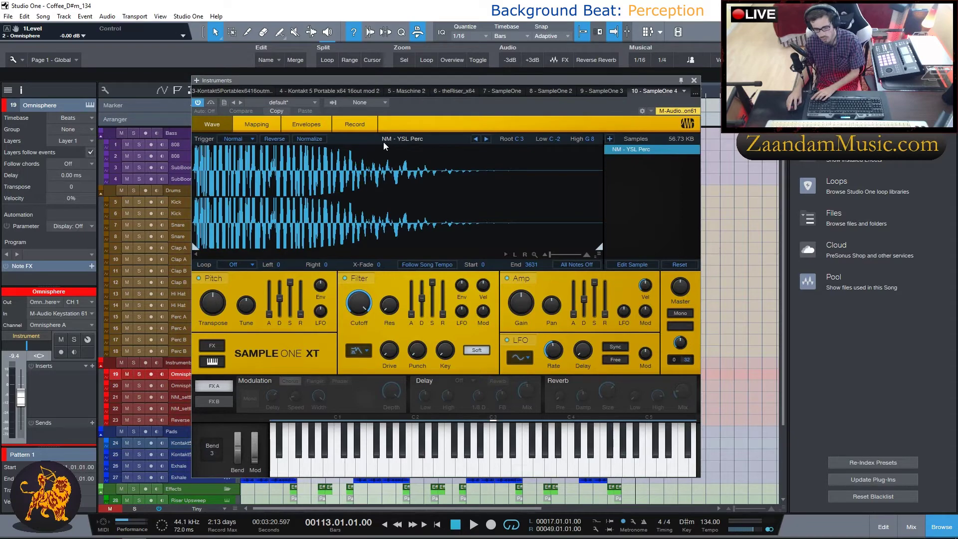
{"action": "left_click", "coordinate": [693, 80]}
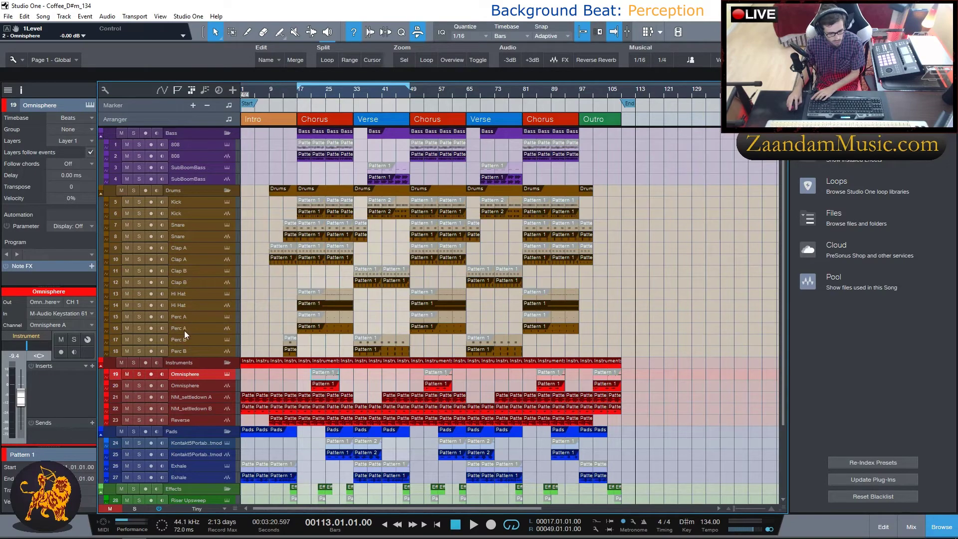
Inspect the Perc A track's SampleOne XT instrument and audition the Perc A audio track soloed from bar 17
{"action": "left_click", "coordinate": [227, 317]}
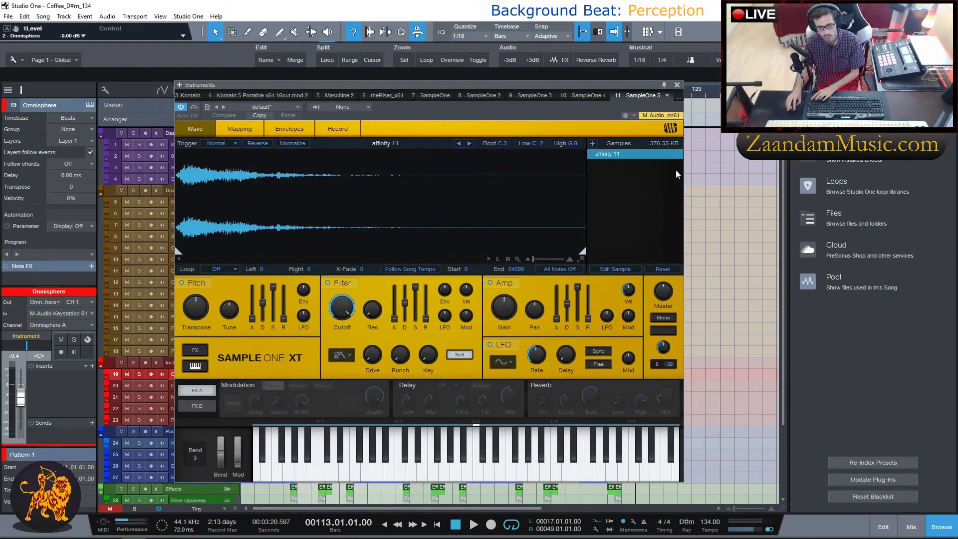
{"action": "left_click", "coordinate": [678, 84]}
{"action": "left_click", "coordinate": [298, 94]}
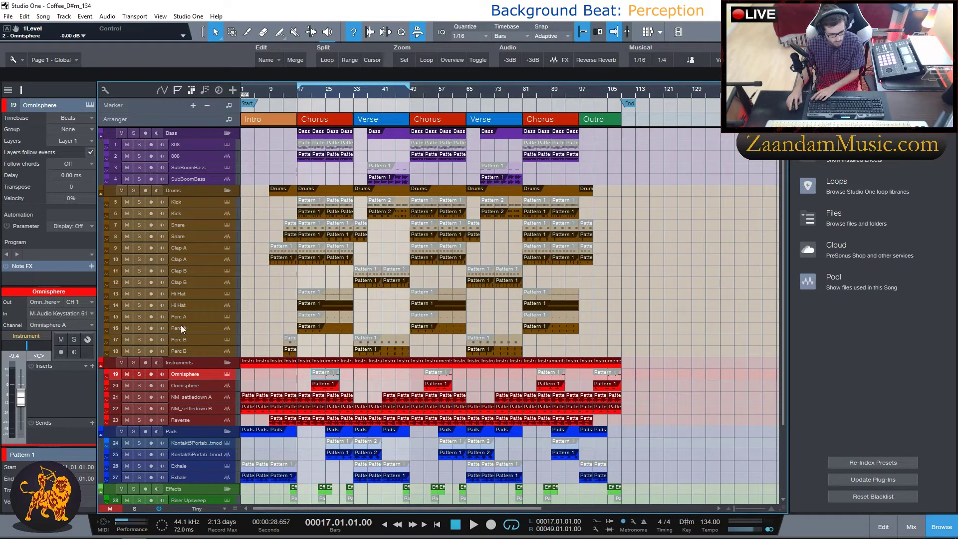
{"action": "left_click", "coordinate": [139, 327]}
{"action": "key", "text": "space"}
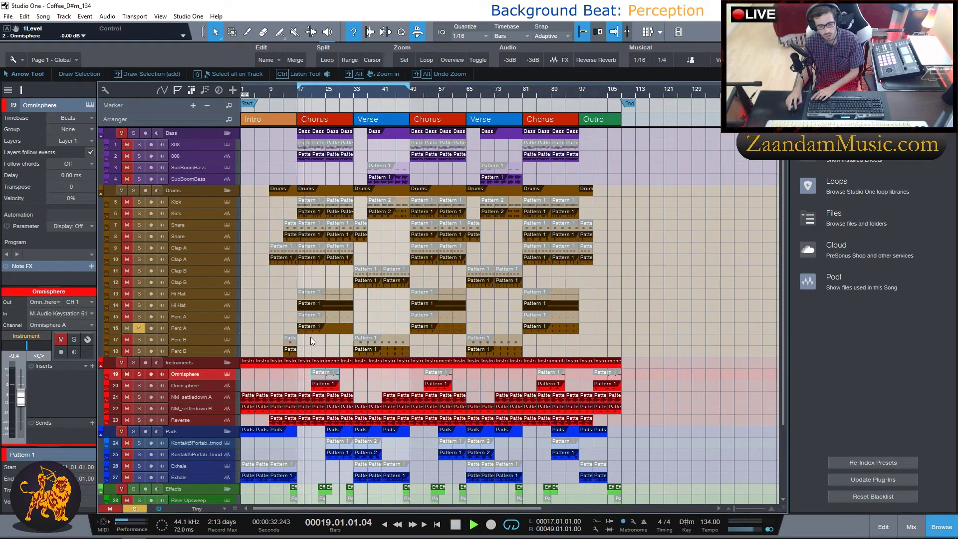
{"action": "key", "text": "space"}
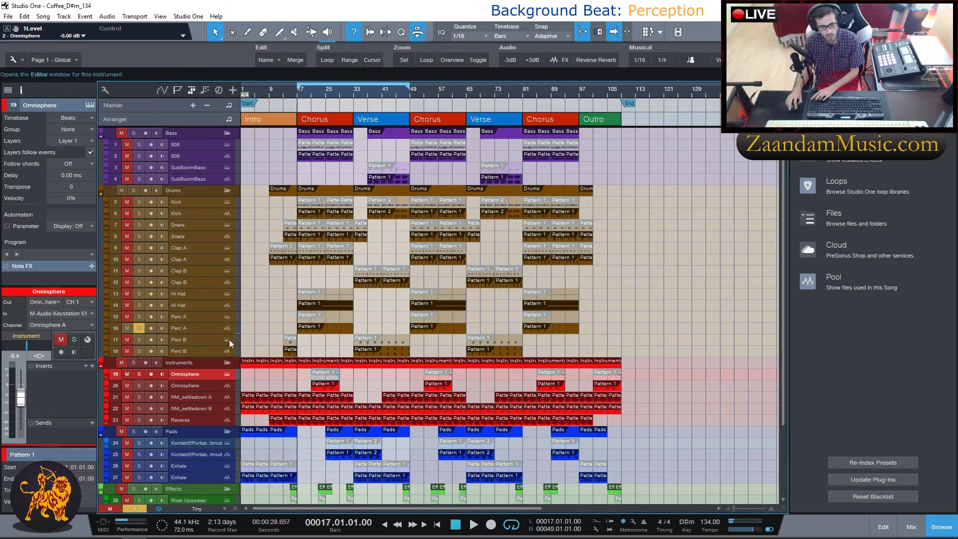
{"action": "left_click", "coordinate": [139, 328]}
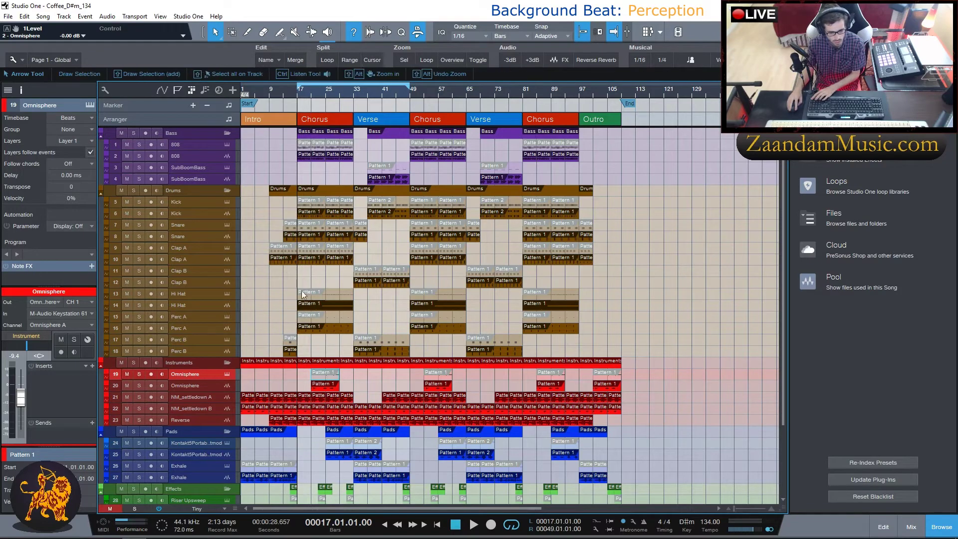
Look over the whole arrangement, from the Bass folder through Drums, Instruments, Pads and Effects to the Mic track
{"action": "scroll", "coordinate": [303, 307], "scroll_direction": "down", "scroll_amount": 1}
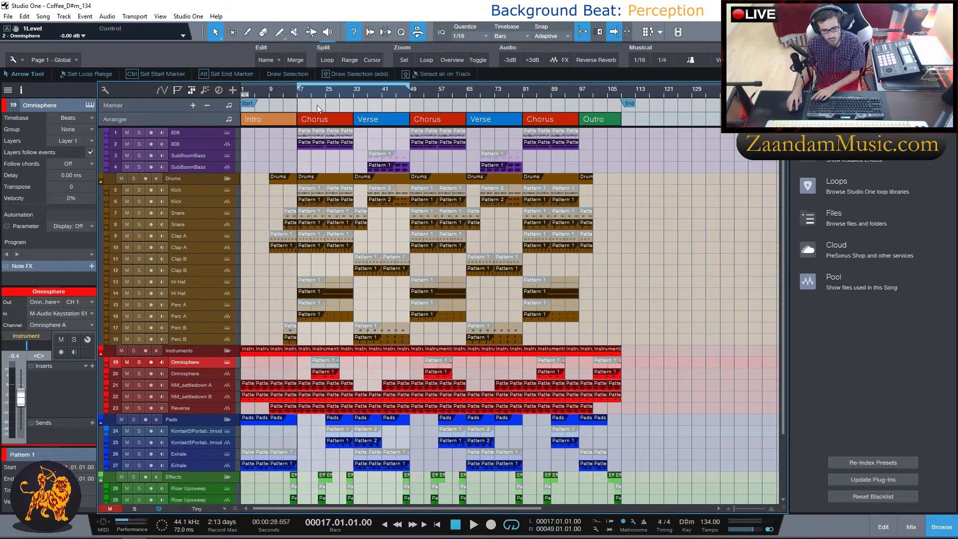
{"action": "scroll", "coordinate": [325, 356], "scroll_direction": "down", "scroll_amount": 1}
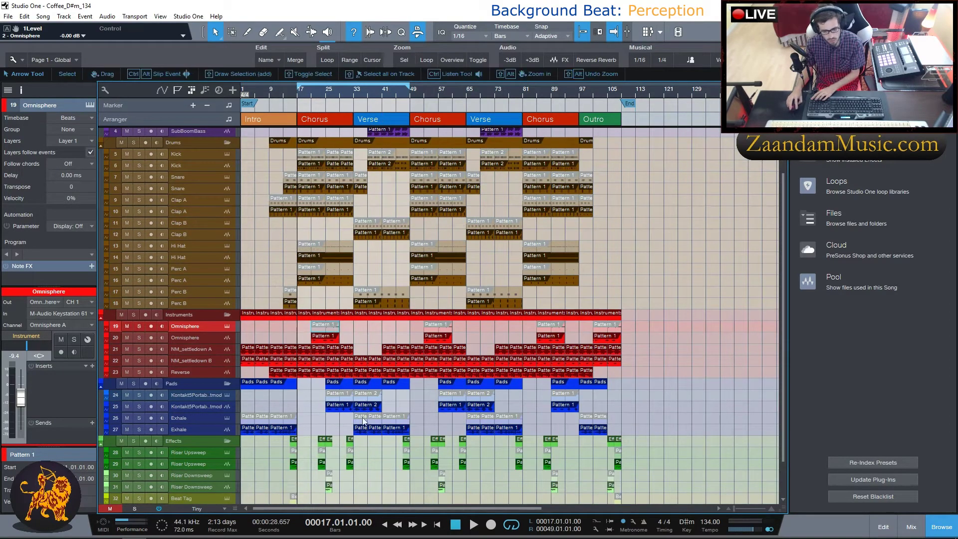
{"action": "scroll", "coordinate": [355, 462], "scroll_direction": "down", "scroll_amount": 1}
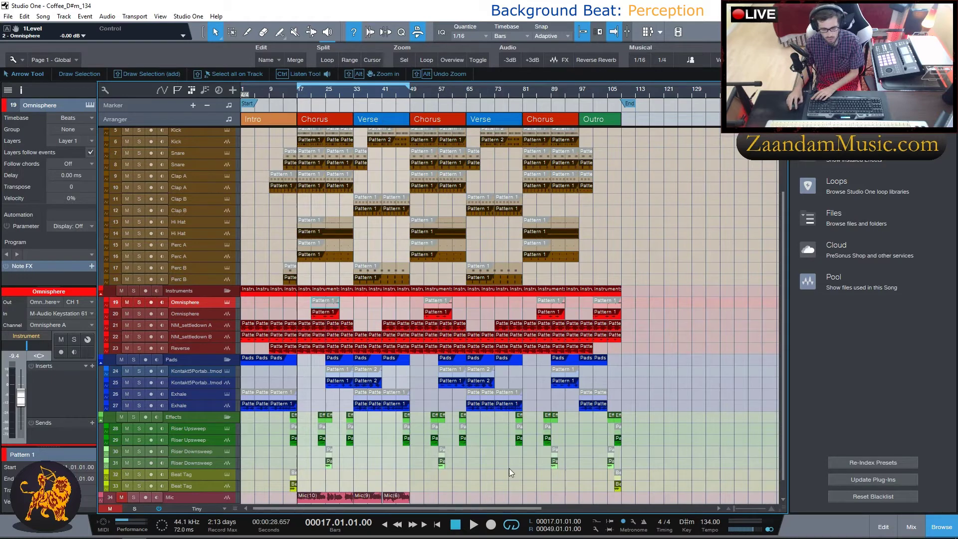
{"action": "scroll", "coordinate": [509, 469], "scroll_direction": "down", "scroll_amount": 2}
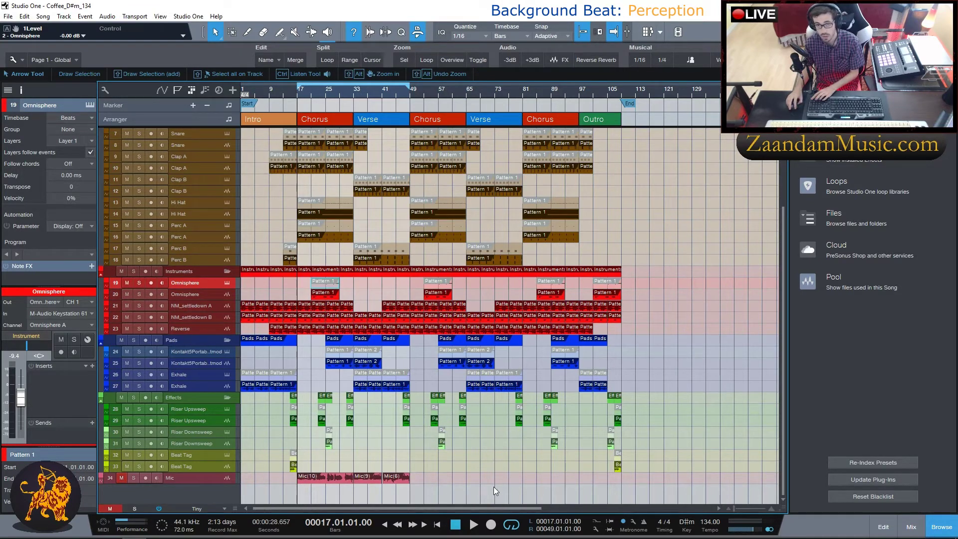
{"action": "scroll", "coordinate": [676, 265], "scroll_direction": "up", "scroll_amount": 3}
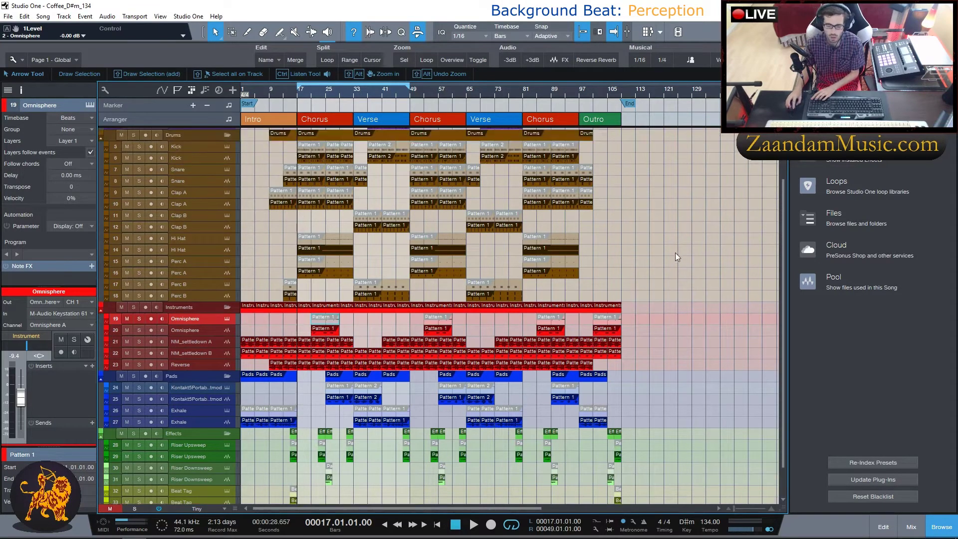
{"action": "scroll", "coordinate": [614, 249], "scroll_direction": "up", "scroll_amount": 3}
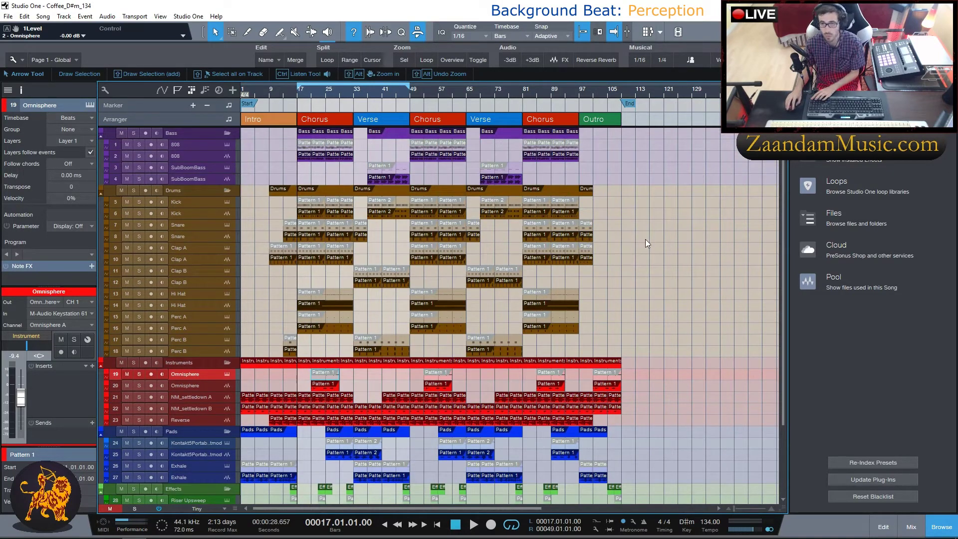
{"action": "scroll", "coordinate": [664, 220], "scroll_direction": "down", "scroll_amount": 1}
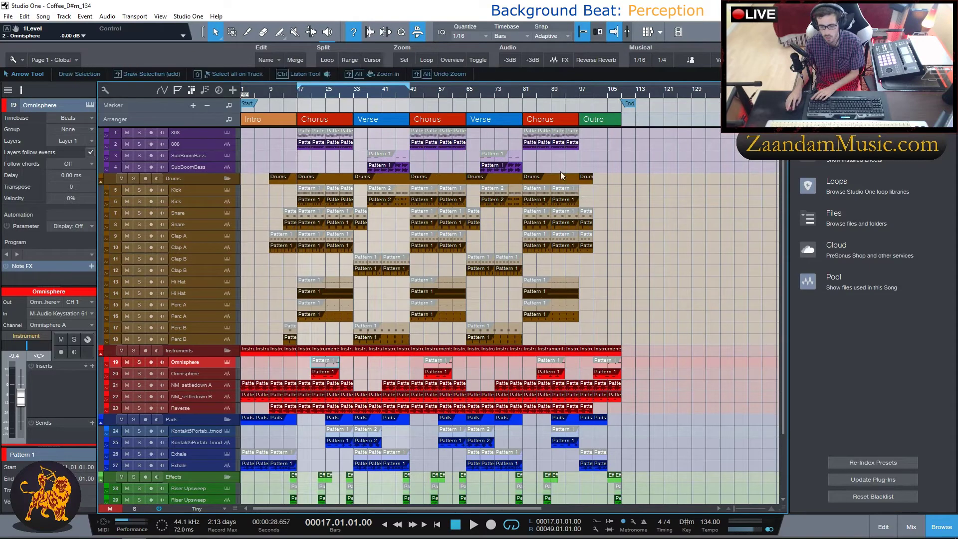
{"action": "scroll", "coordinate": [636, 148], "scroll_direction": "up", "scroll_amount": 1}
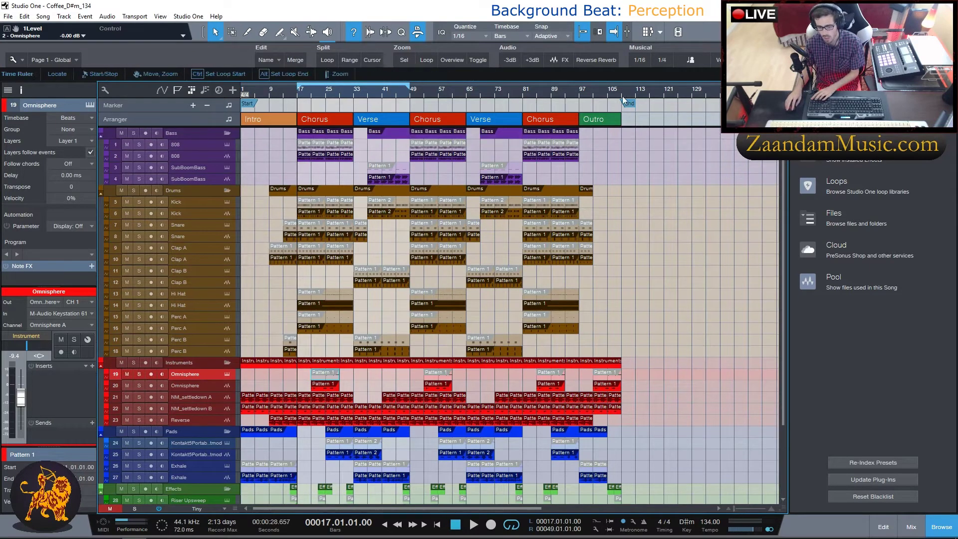
{"action": "scroll", "coordinate": [599, 349], "scroll_direction": "down", "scroll_amount": 2}
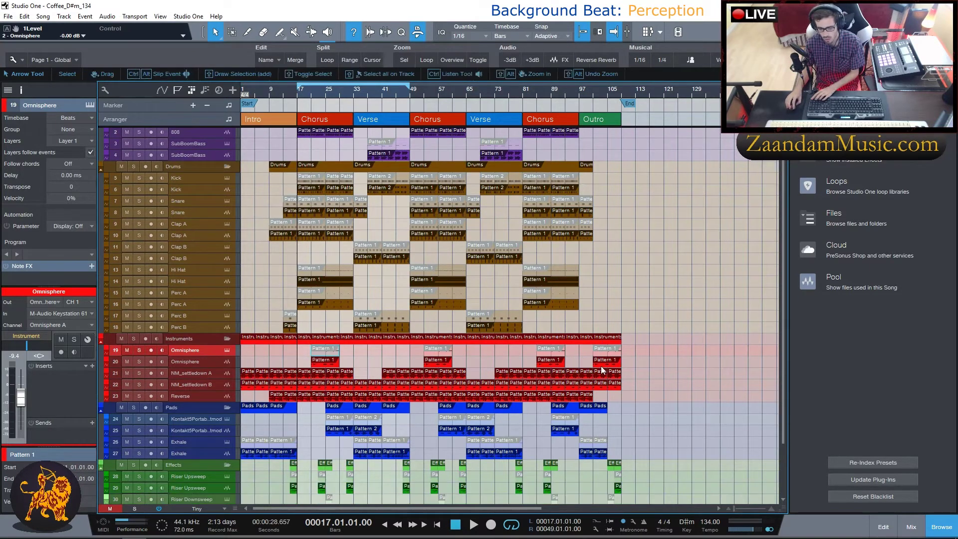
{"action": "scroll", "coordinate": [658, 439], "scroll_direction": "down", "scroll_amount": 1}
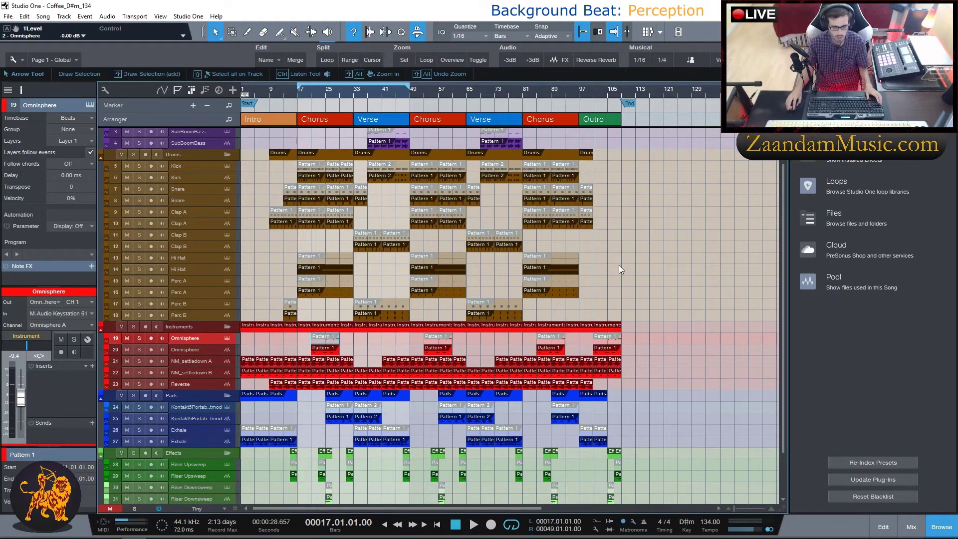
{"action": "scroll", "coordinate": [651, 258], "scroll_direction": "down", "scroll_amount": 1}
{"action": "scroll", "coordinate": [651, 257], "scroll_direction": "up", "scroll_amount": 4}
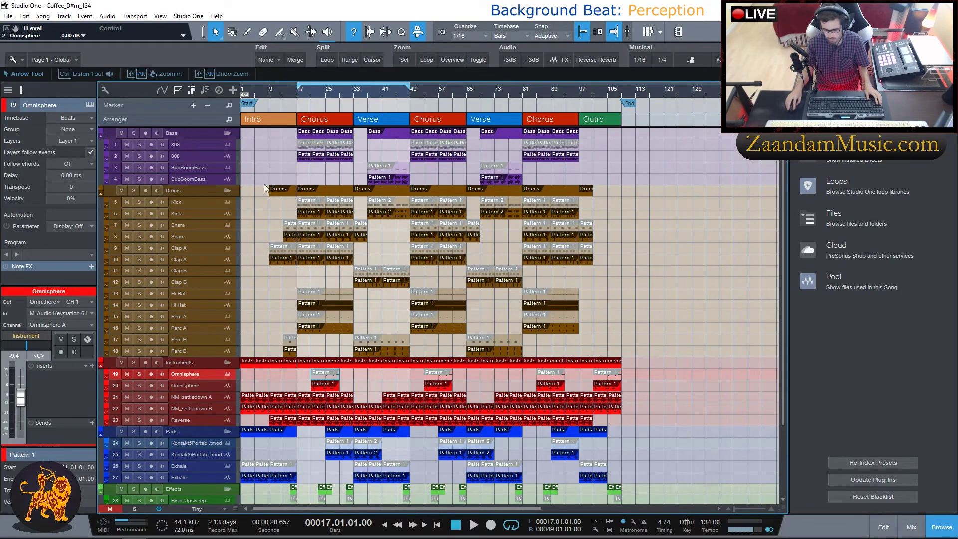
Collapse the Drums, Instruments, Pads and Effects folder tracks, leaving only the Bass folder expanded
{"action": "left_click", "coordinate": [228, 133]}
{"action": "left_click", "coordinate": [227, 145]}
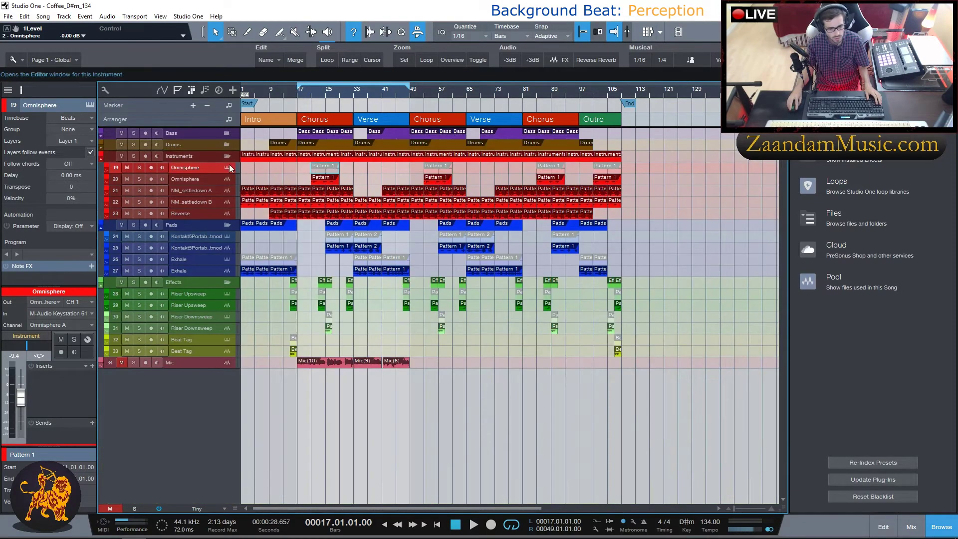
{"action": "left_click", "coordinate": [227, 156]}
{"action": "left_click", "coordinate": [227, 167]}
{"action": "left_click", "coordinate": [227, 179]}
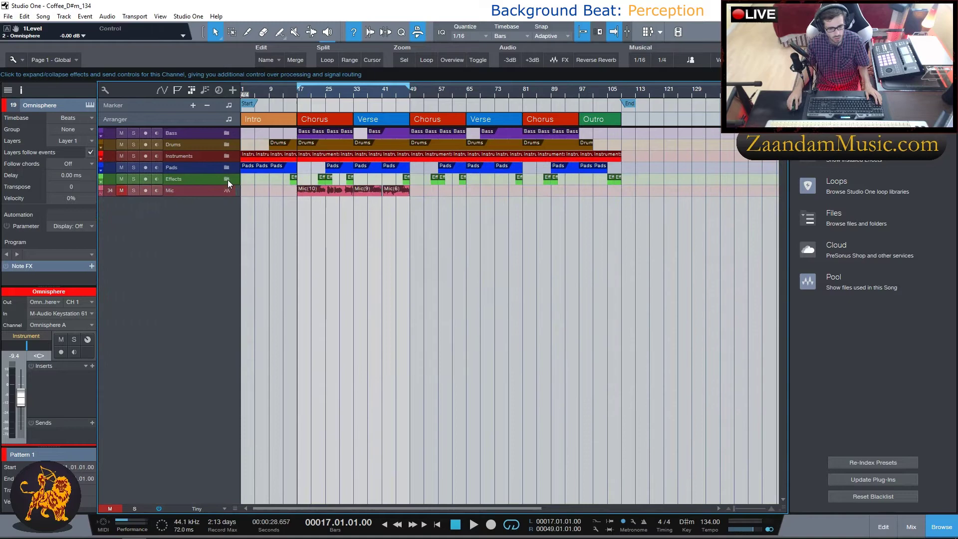
{"action": "left_click", "coordinate": [226, 132]}
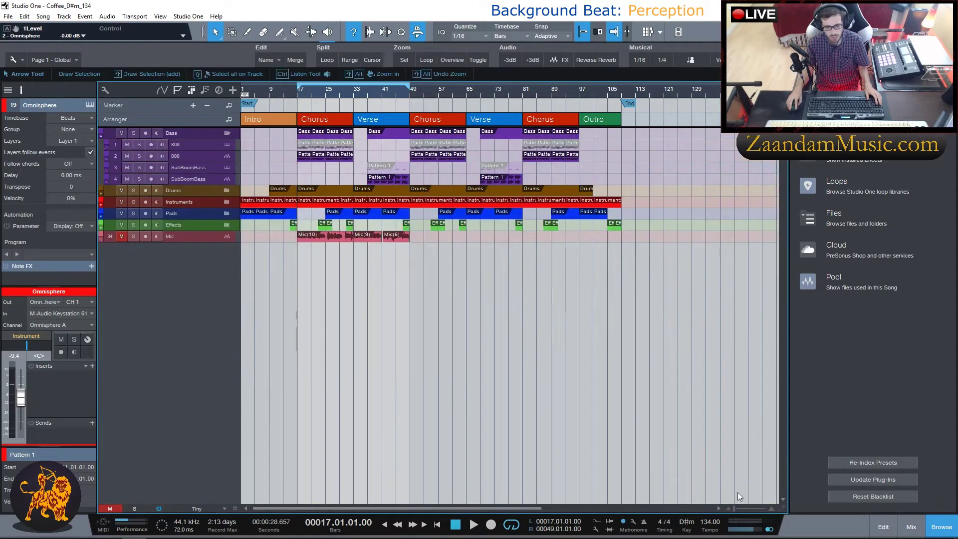
Show the mixer and examine the Decapitator insert on the 808 instrument channel
{"action": "left_click", "coordinate": [911, 527]}
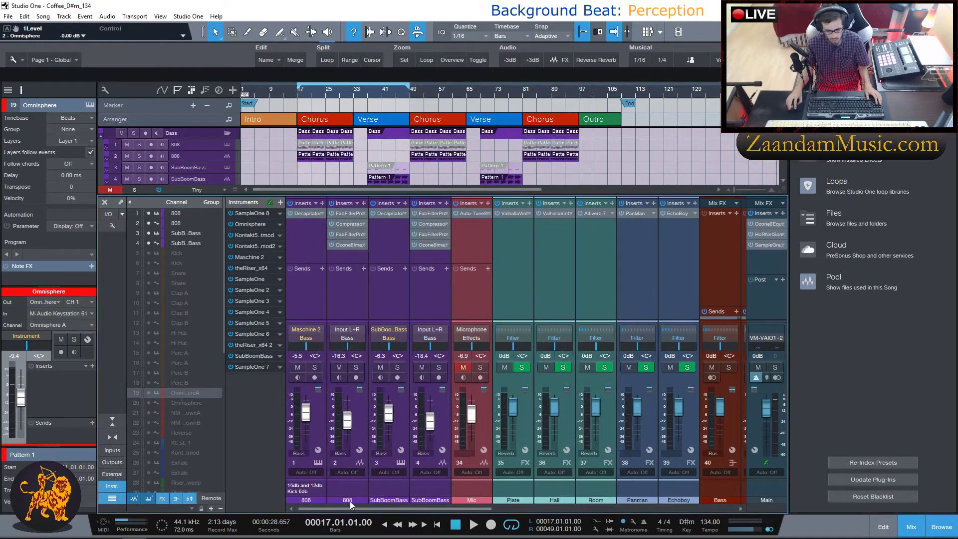
{"action": "left_click", "coordinate": [308, 249]}
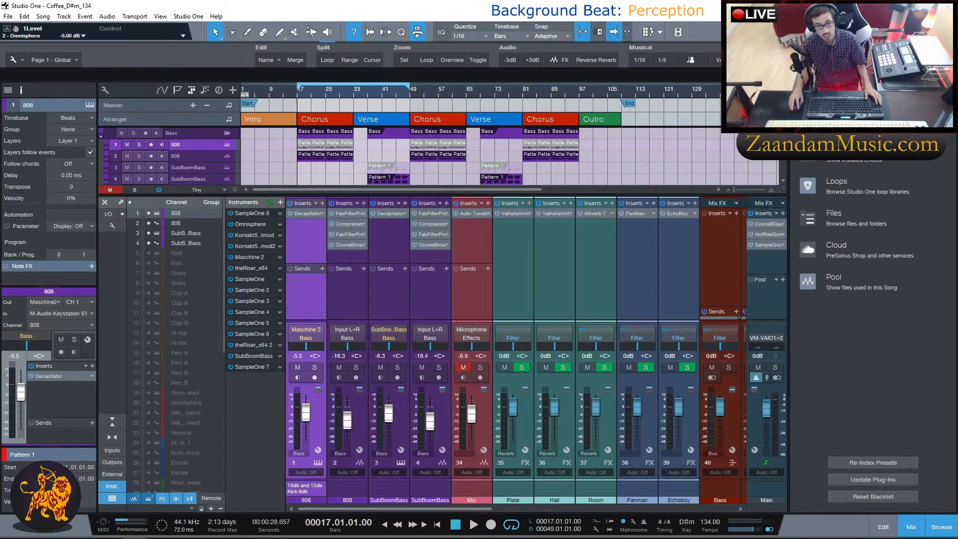
{"action": "left_click", "coordinate": [305, 213]}
{"action": "left_click_drag", "start_coordinate": [261, 205], "coordinate": [452, 205]}
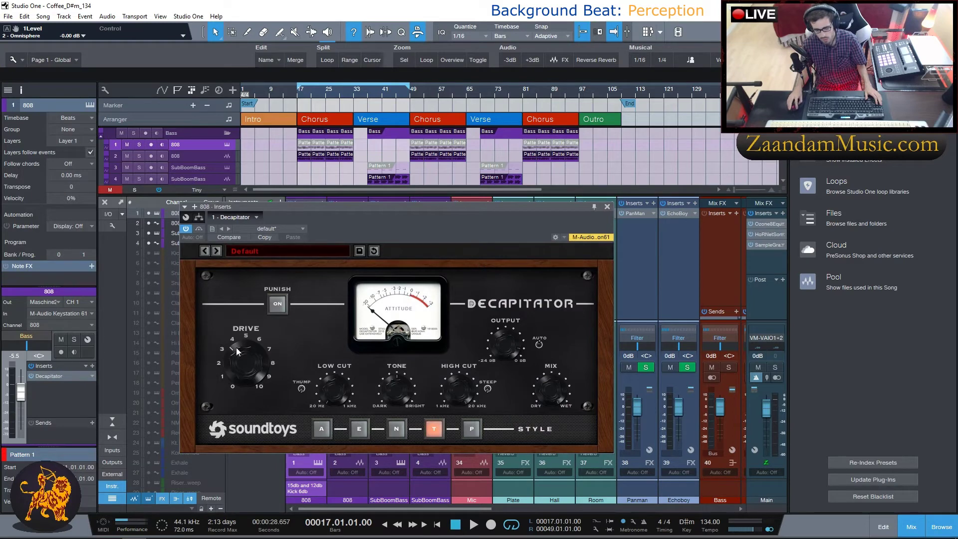
{"action": "left_click", "coordinate": [608, 207]}
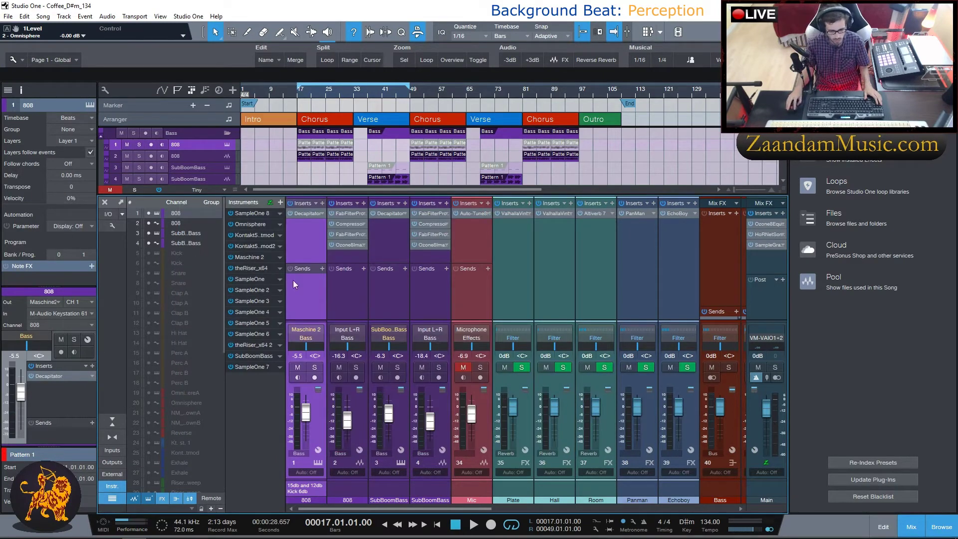
Move FabFilter Pro-Q 2 to the end of the insert chain on the 808 and SubBoomBass audio channels
{"action": "left_click", "coordinate": [347, 256]}
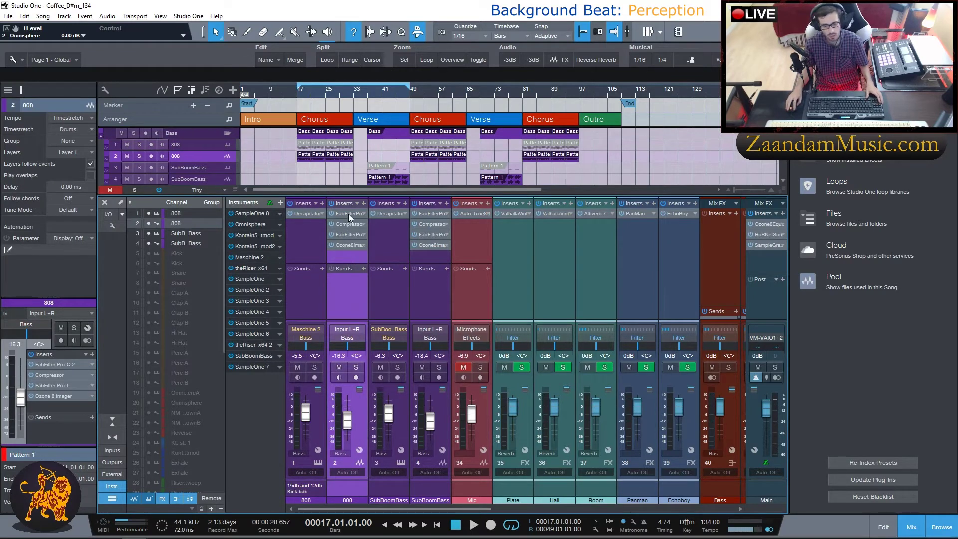
{"action": "left_click_drag", "start_coordinate": [348, 213], "coordinate": [348, 254]}
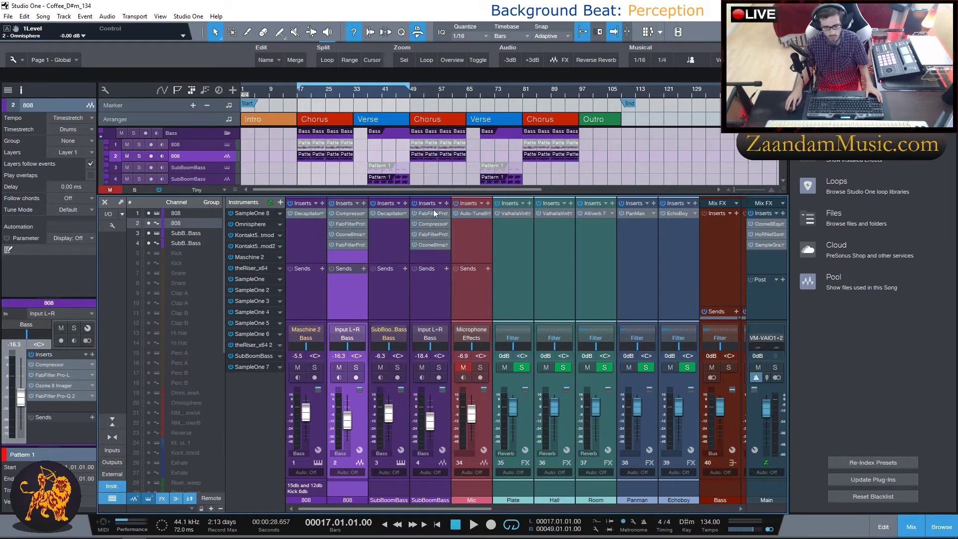
{"action": "left_click_drag", "start_coordinate": [426, 215], "coordinate": [422, 249]}
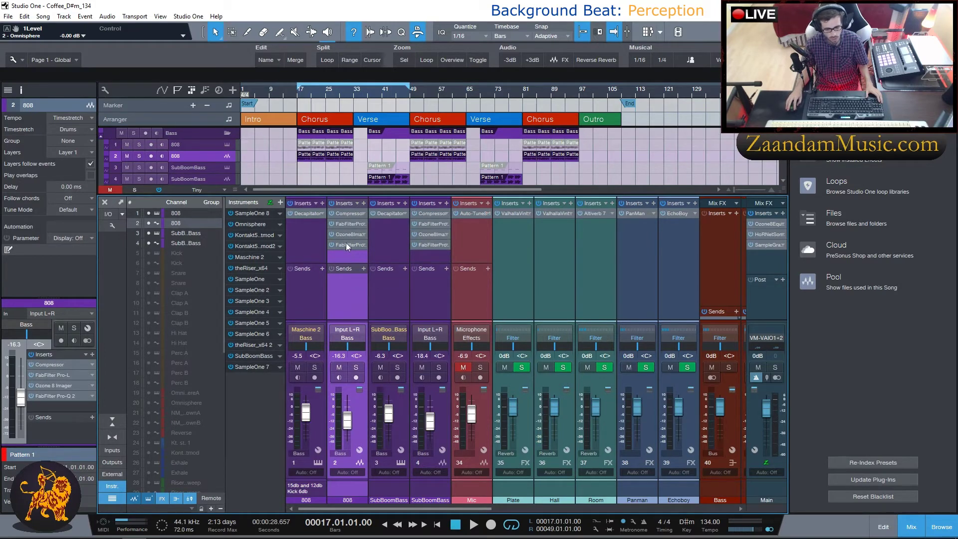
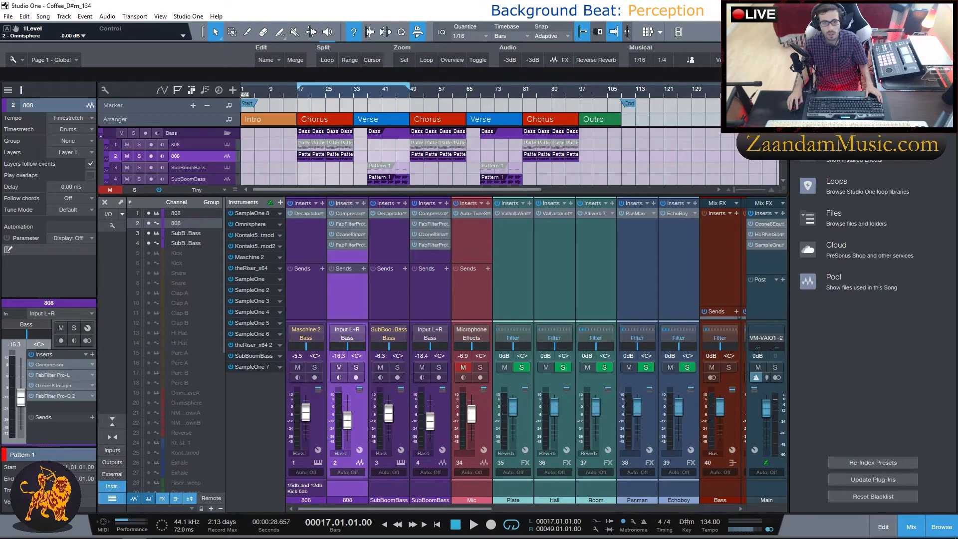
Examine the FabFilter Pro-L limiter's lookahead, attack and release settings on the 808 audio channel
{"action": "double_click", "coordinate": [350, 223]}
{"action": "left_click_drag", "start_coordinate": [363, 210], "coordinate": [456, 208]}
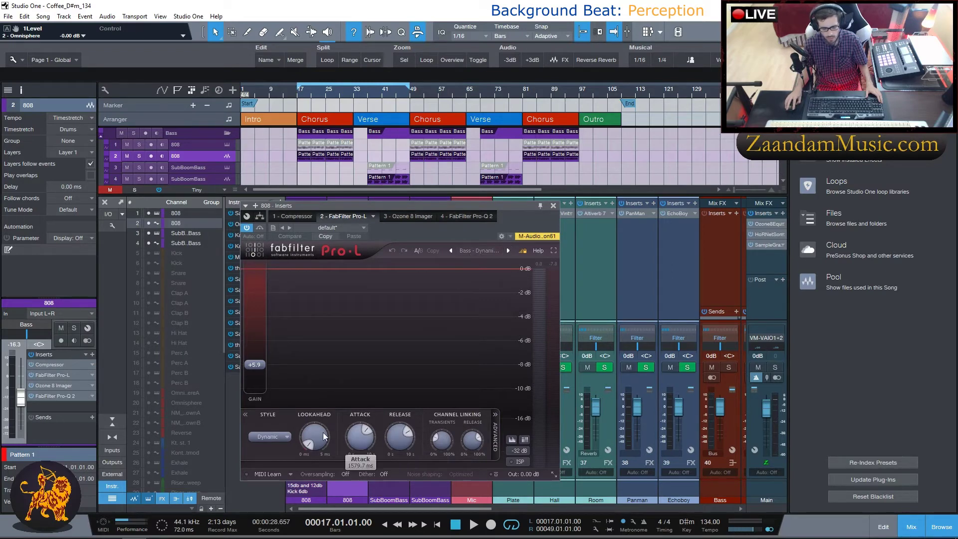
{"action": "left_click", "coordinate": [554, 205]}
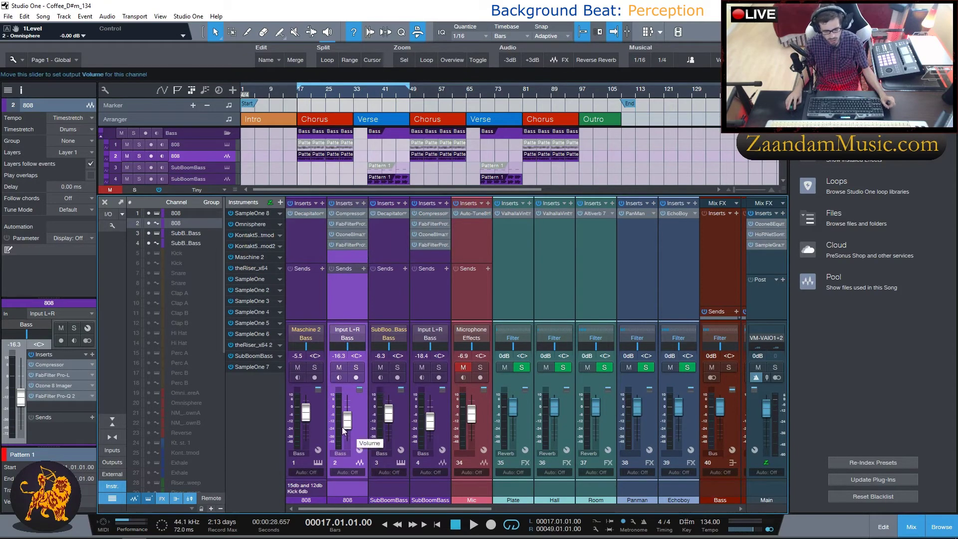
{"action": "mouse_move", "coordinate": [339, 421]}
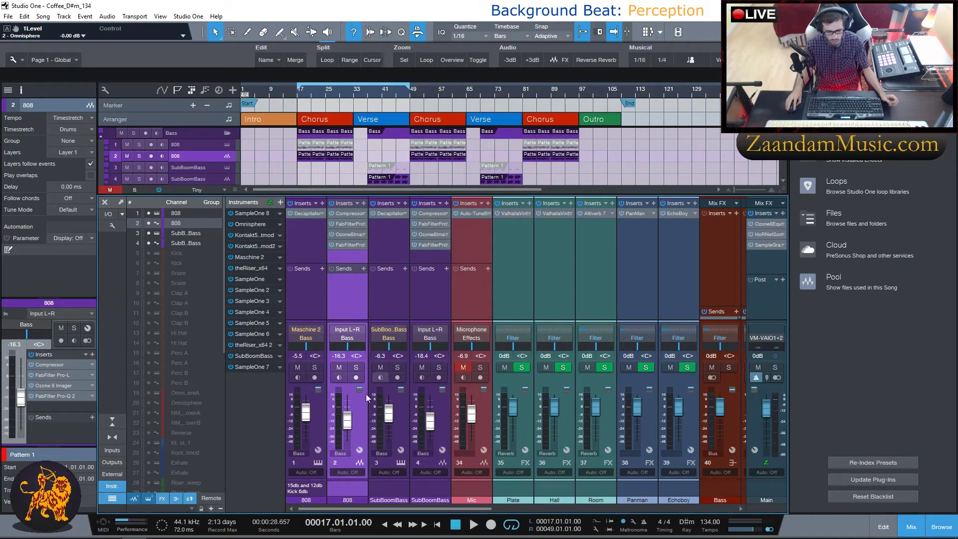
Place the playhead at bar 37 and open the SubBoomBass track's instrument editor with the mixer hidden
{"action": "left_click", "coordinate": [389, 279]}
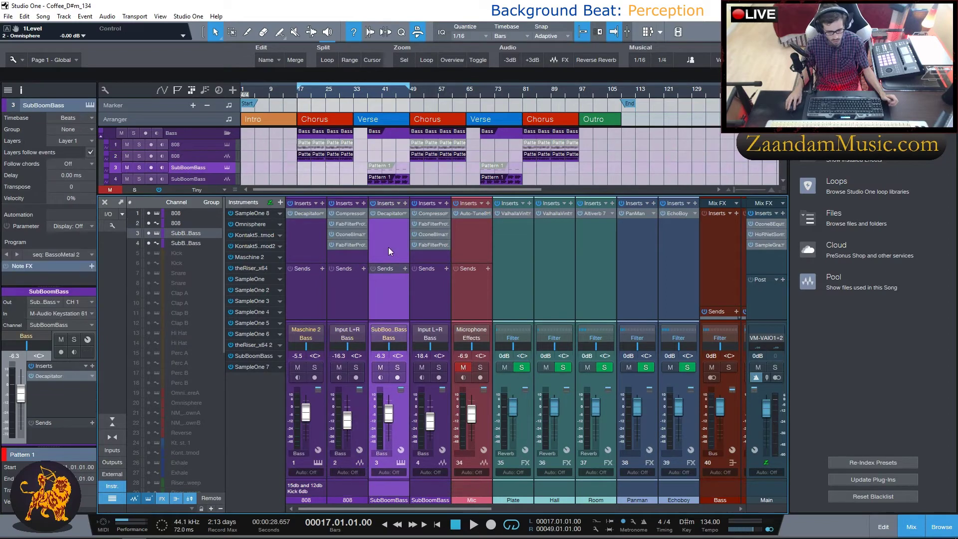
{"action": "scroll", "coordinate": [321, 167], "scroll_direction": "down", "scroll_amount": 1}
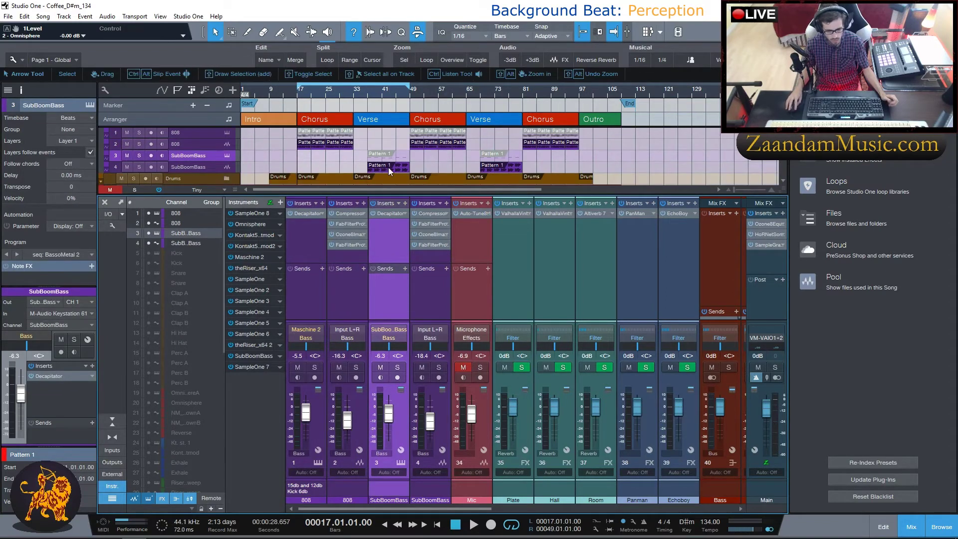
{"action": "left_click", "coordinate": [366, 97]}
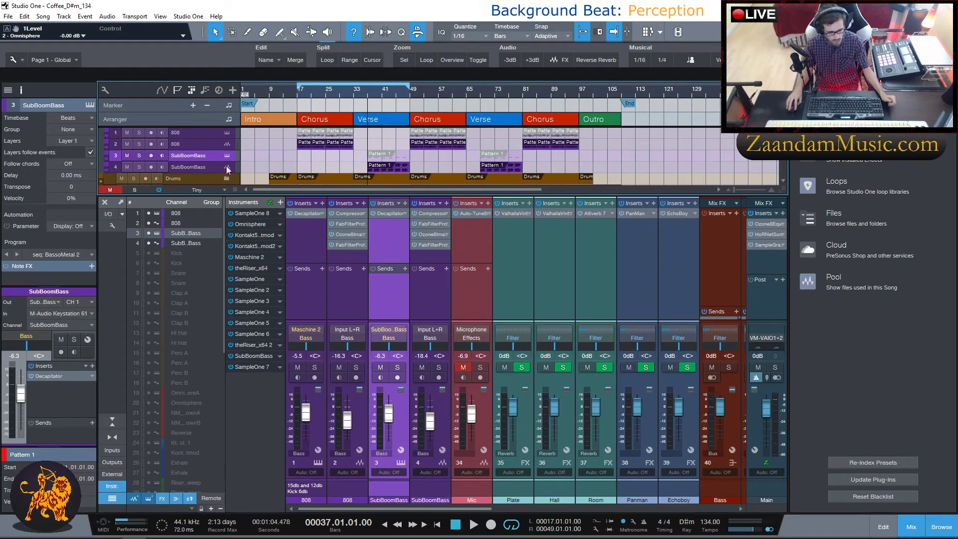
{"action": "key", "text": "F3"}
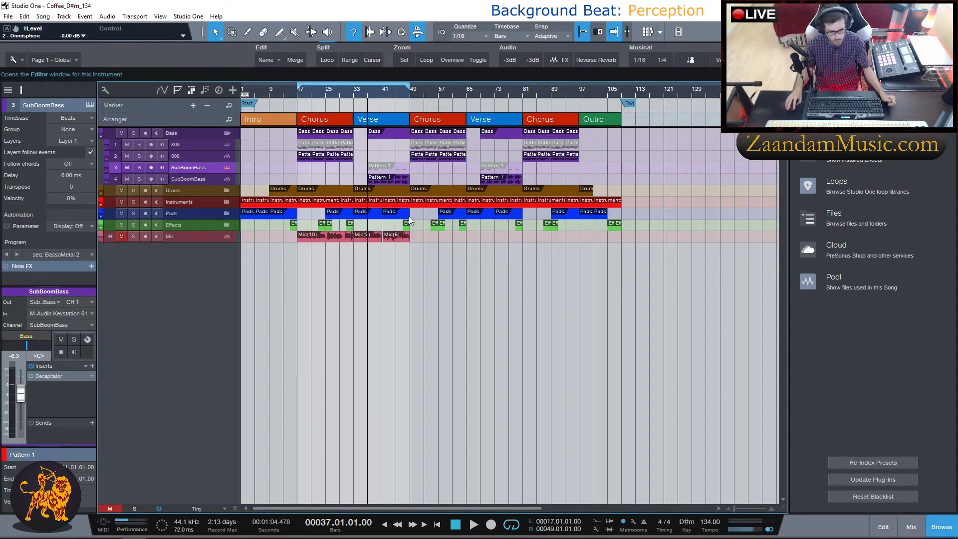
{"action": "left_click", "coordinate": [89, 104]}
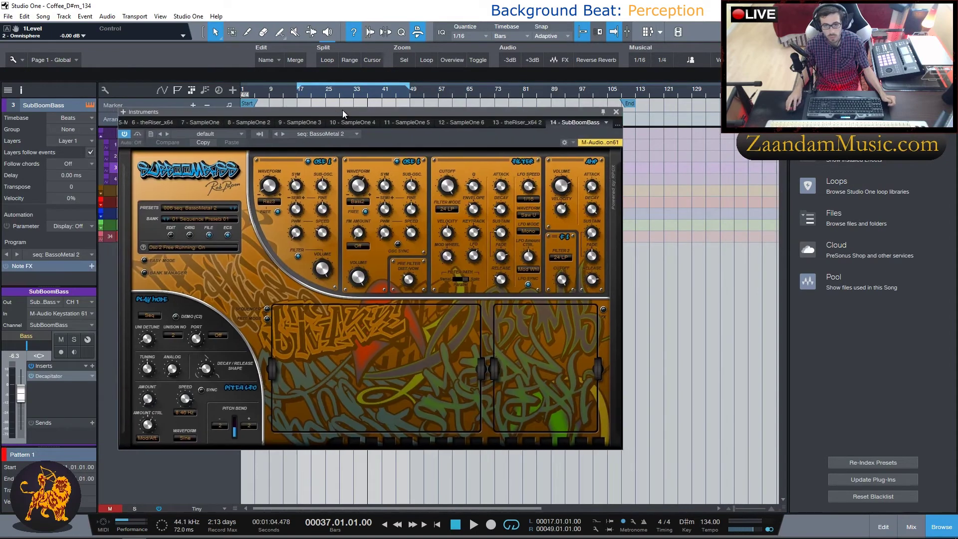
Solo the SubBoomBass audio track and play it from bar 37, with the instrument window moved clear of the track controls
{"action": "left_click_drag", "start_coordinate": [343, 109], "coordinate": [403, 139]}
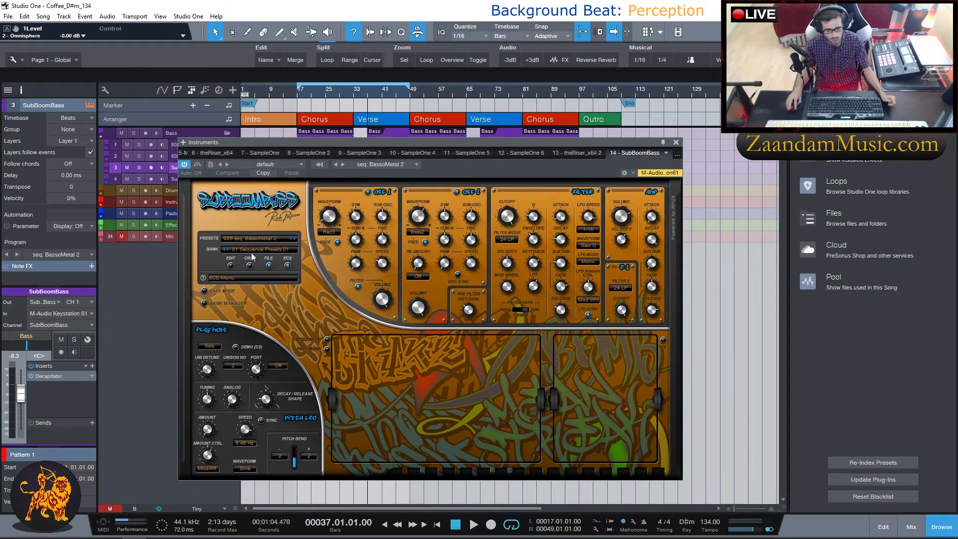
{"action": "left_click_drag", "start_coordinate": [409, 144], "coordinate": [558, 189]}
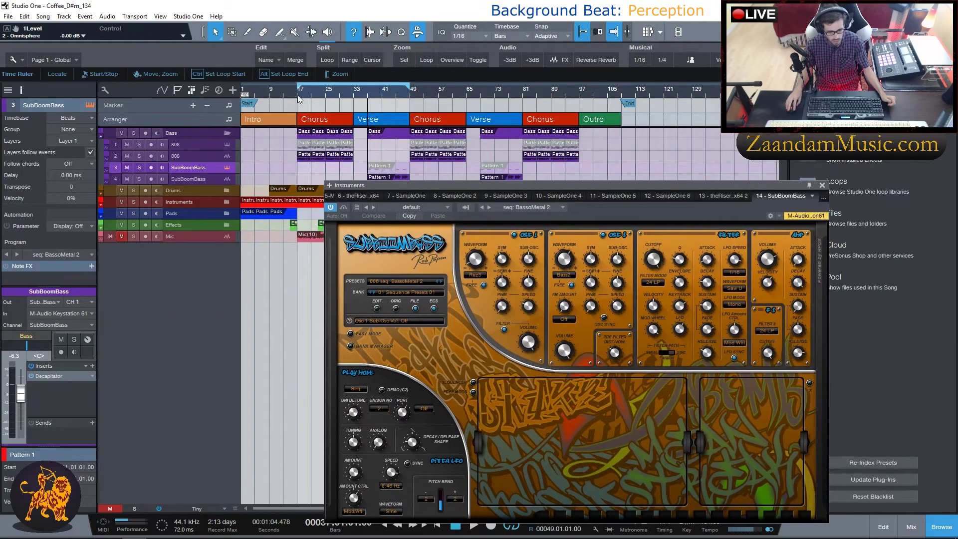
{"action": "left_click", "coordinate": [139, 178]}
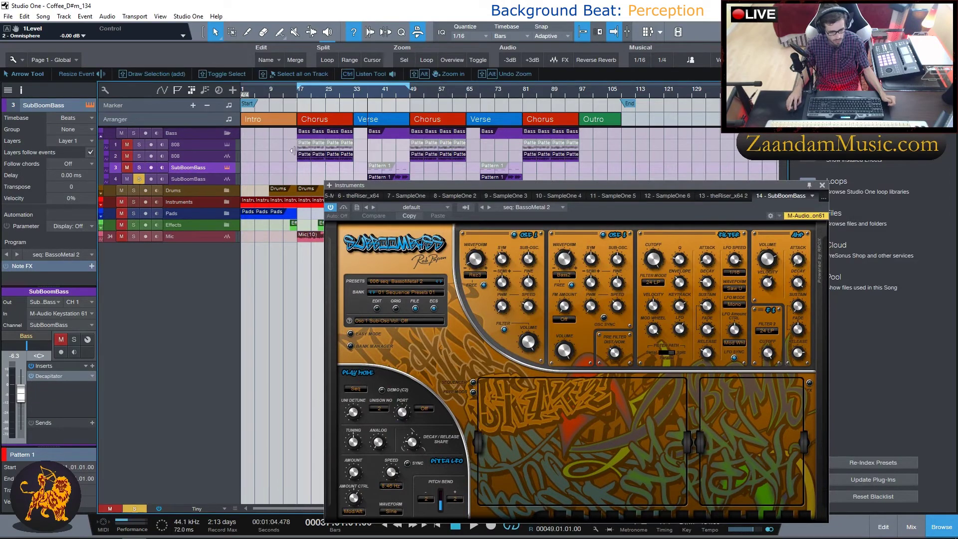
{"action": "key", "text": "space"}
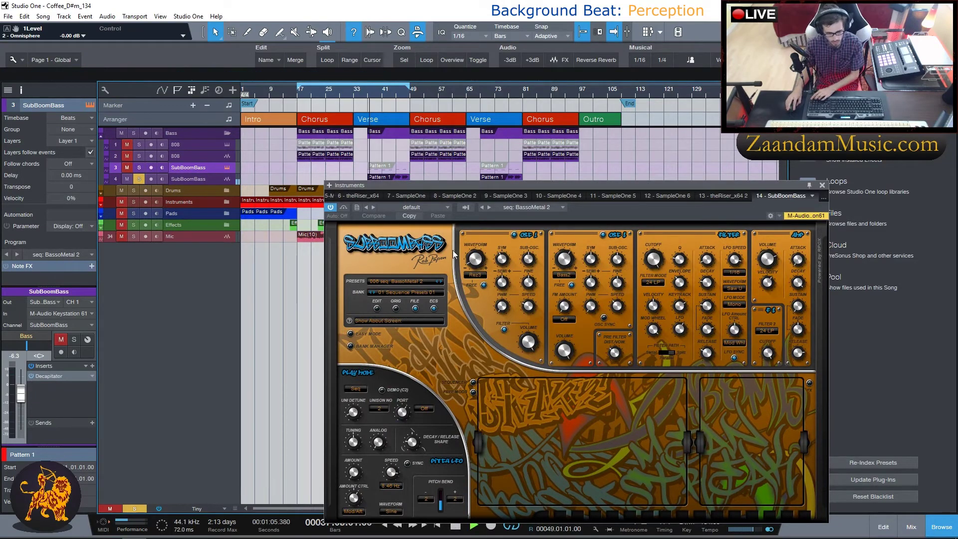
{"action": "left_click_drag", "start_coordinate": [488, 188], "coordinate": [432, 153]}
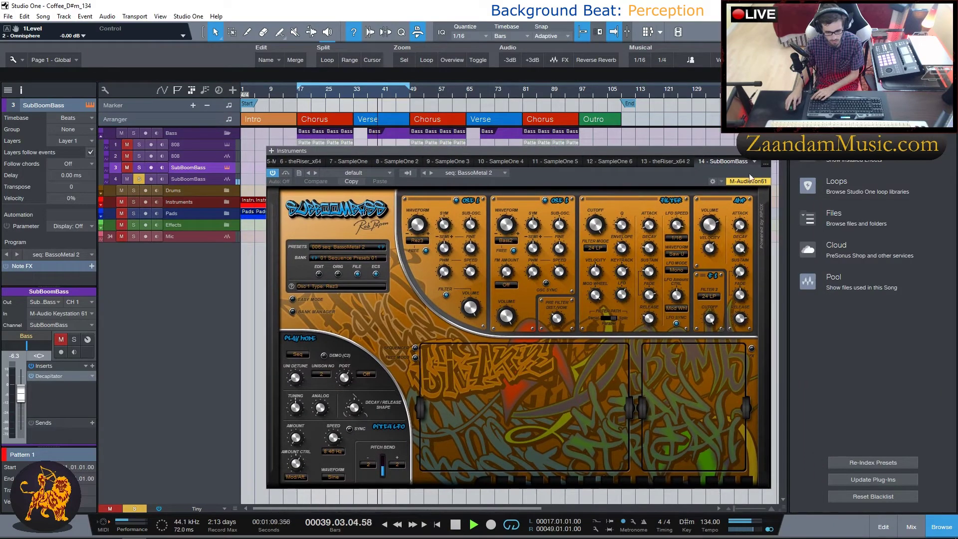
{"action": "mouse_move", "coordinate": [514, 154]}
{"action": "left_mouse_down"}
{"action": "mouse_move", "coordinate": [516, 187]}
{"action": "mouse_move", "coordinate": [516, 169]}
{"action": "left_mouse_up"}
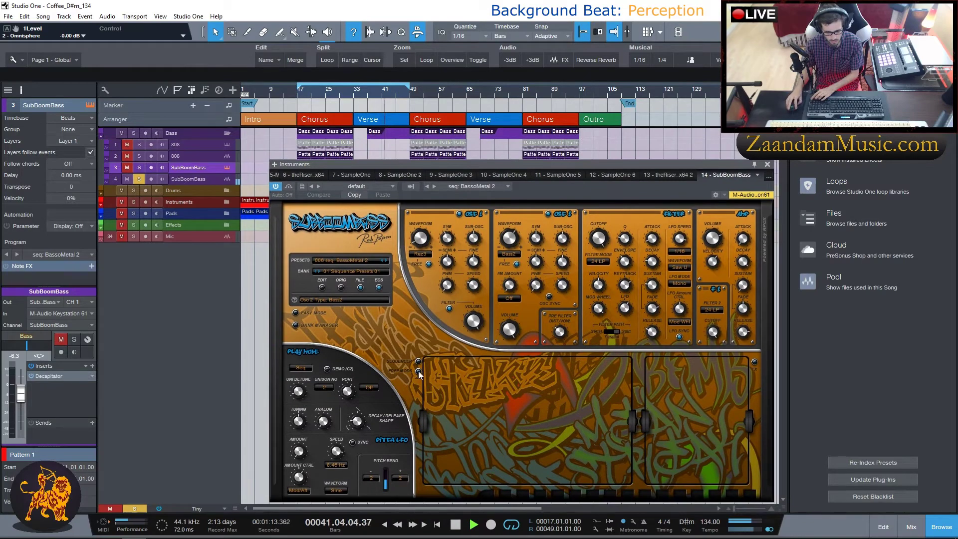
Reveal SubBoomBass's sequencer and FX sections while it plays, then stop playback and close the instrument editor
{"action": "left_click", "coordinate": [419, 371]}
{"action": "left_click", "coordinate": [419, 361]}
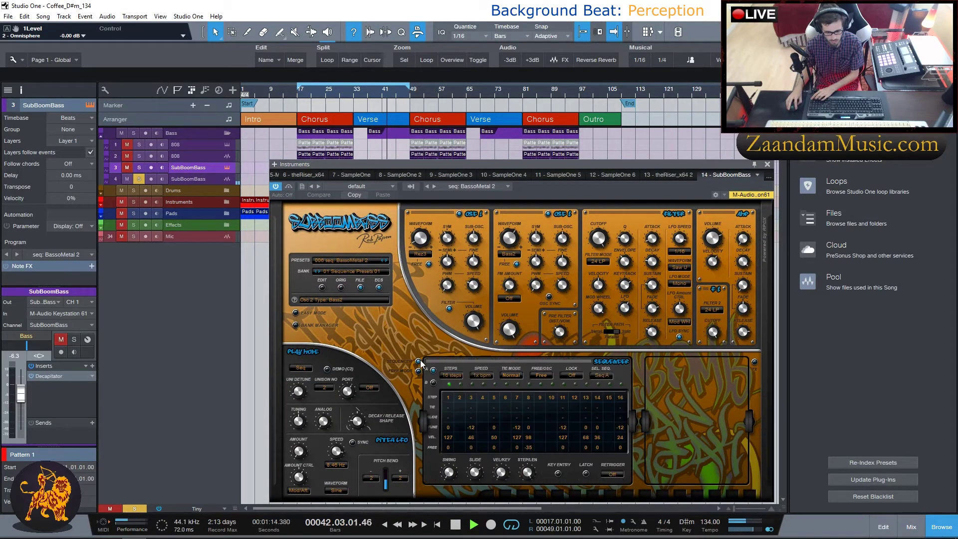
{"action": "left_click", "coordinate": [756, 361]}
{"action": "key", "text": "space"}
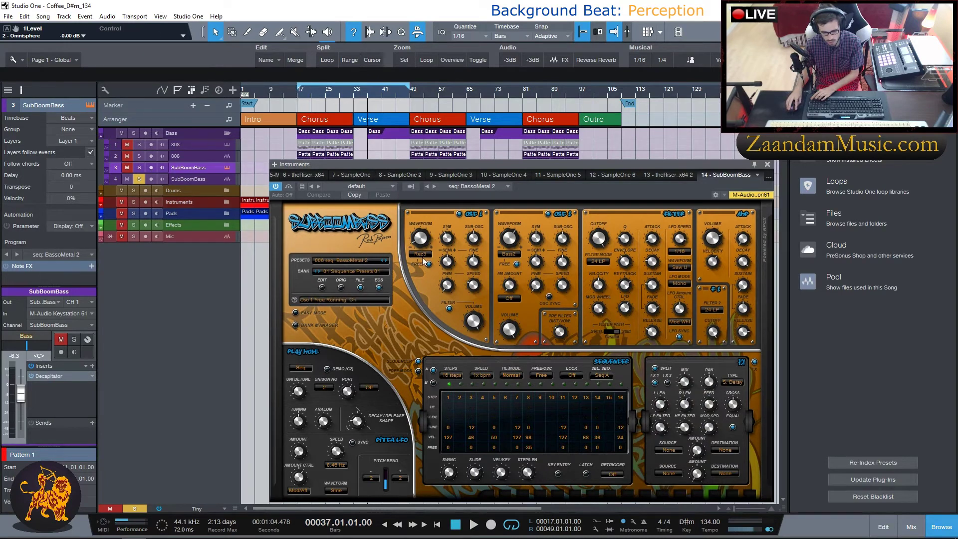
{"action": "left_click", "coordinate": [767, 165]}
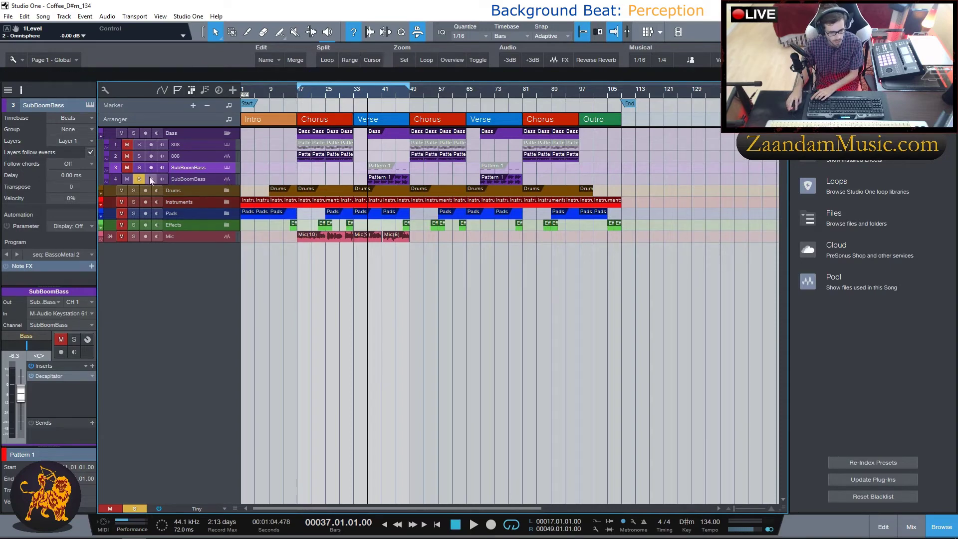
Show the mixer and examine the Decapitator insert on the SubBoomBass instrument channel
{"action": "left_click", "coordinate": [912, 526]}
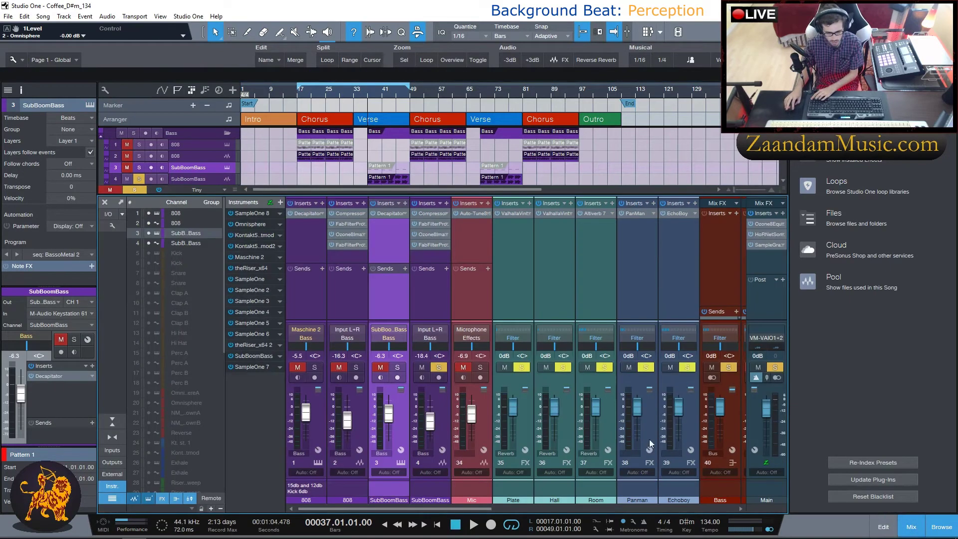
{"action": "left_click", "coordinate": [391, 213]}
{"action": "left_click_drag", "start_coordinate": [367, 253], "coordinate": [465, 214]}
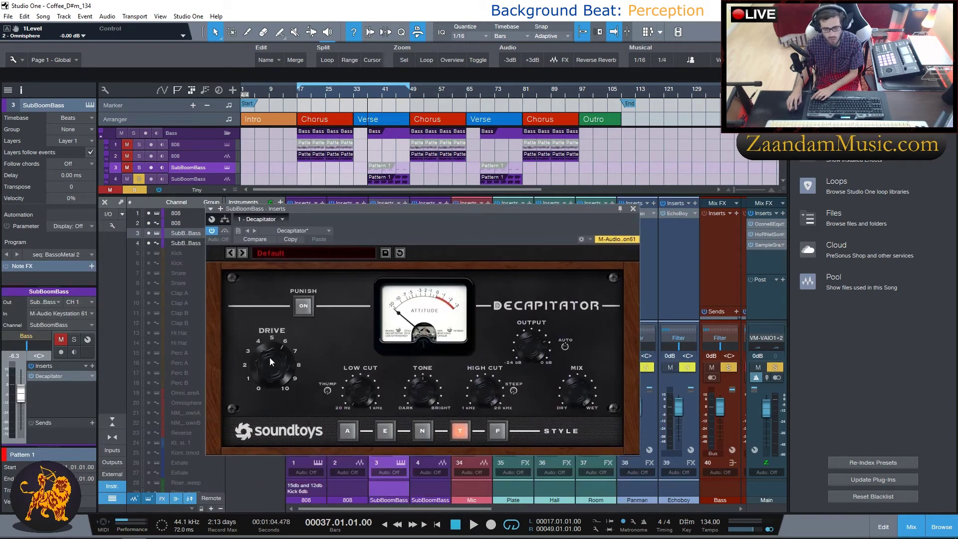
{"action": "left_click", "coordinate": [634, 209]}
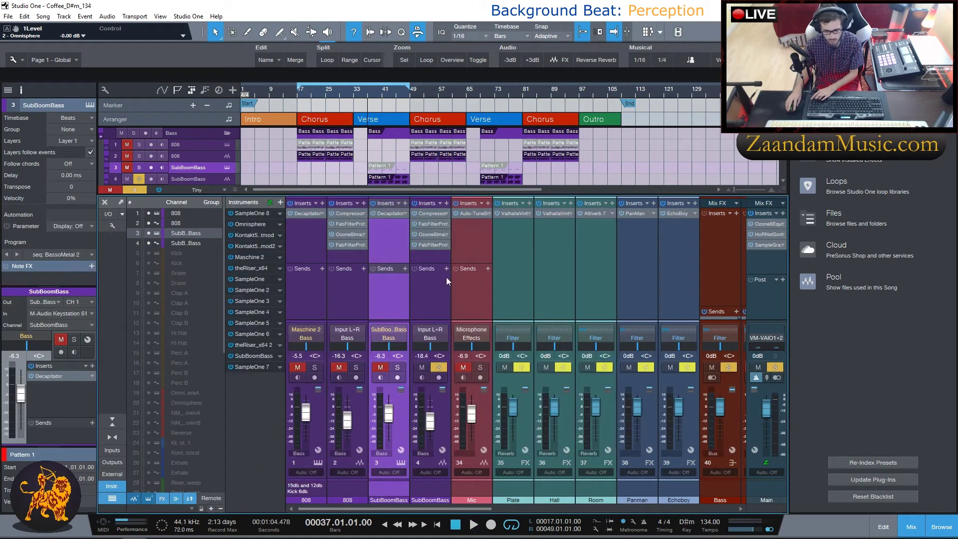
Examine the FabFilter Pro-L 2 and Pro-Q 2 inserts on the SubBoomBass audio channel and the Compressor on the 808 audio channel
{"action": "left_click", "coordinate": [431, 288]}
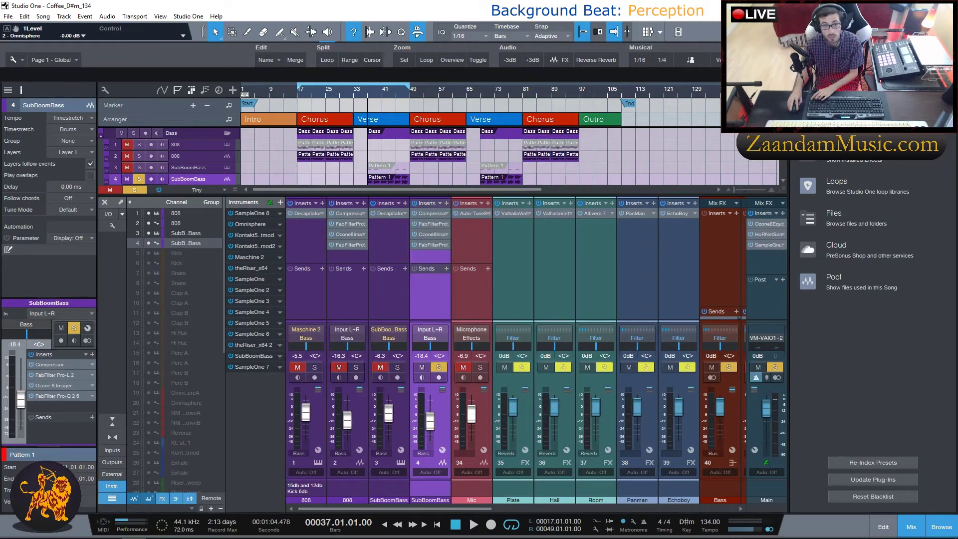
{"action": "left_click", "coordinate": [434, 224]}
{"action": "left_click", "coordinate": [501, 166]}
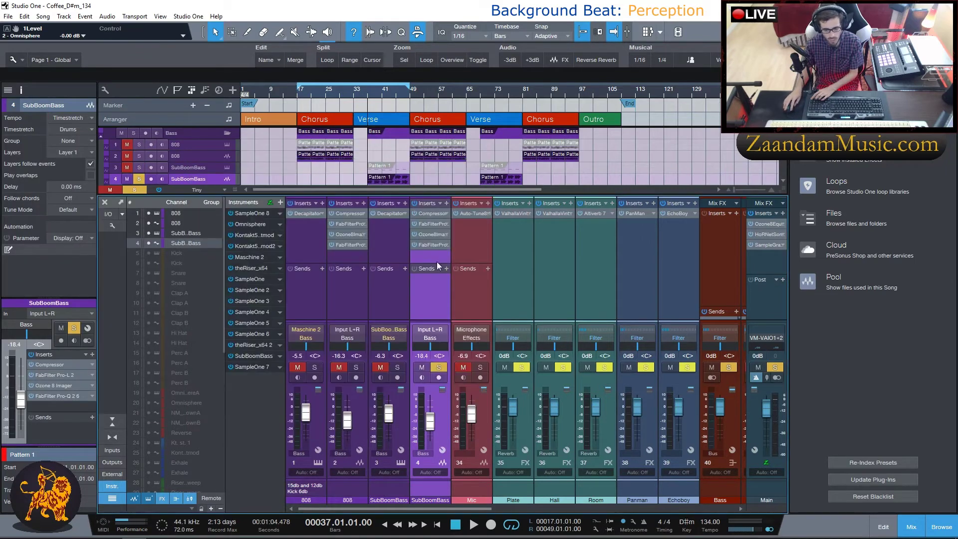
{"action": "left_click", "coordinate": [430, 245]}
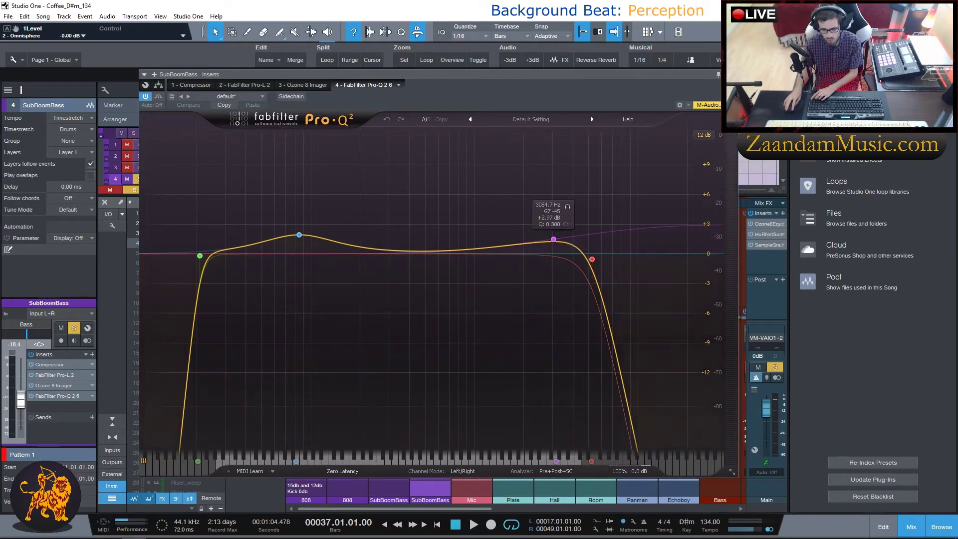
{"action": "left_click", "coordinate": [719, 74]}
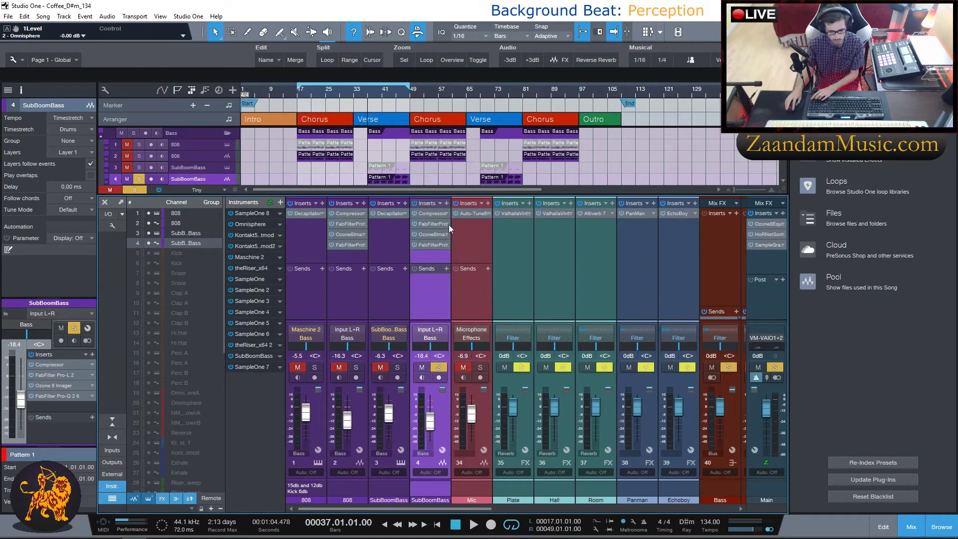
{"action": "left_click", "coordinate": [337, 215]}
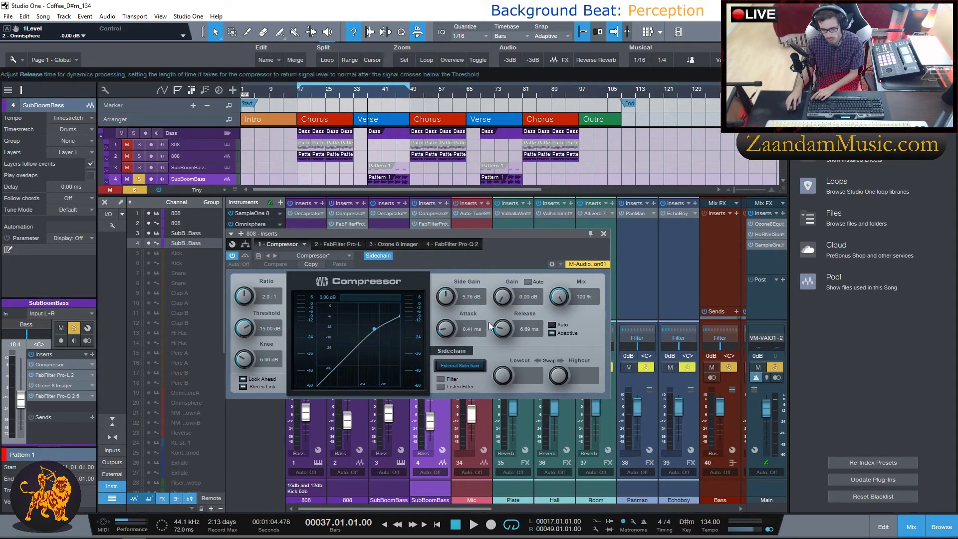
{"action": "left_click", "coordinate": [603, 234]}
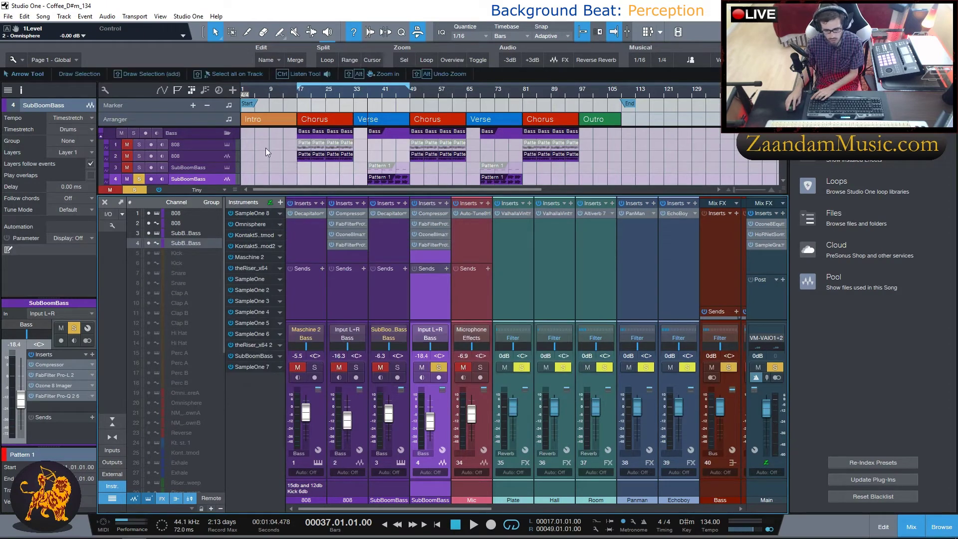
Expand the Drums folder track and select the Kick audio channel in the mixer
{"action": "scroll", "coordinate": [266, 155], "scroll_direction": "down", "scroll_amount": 3}
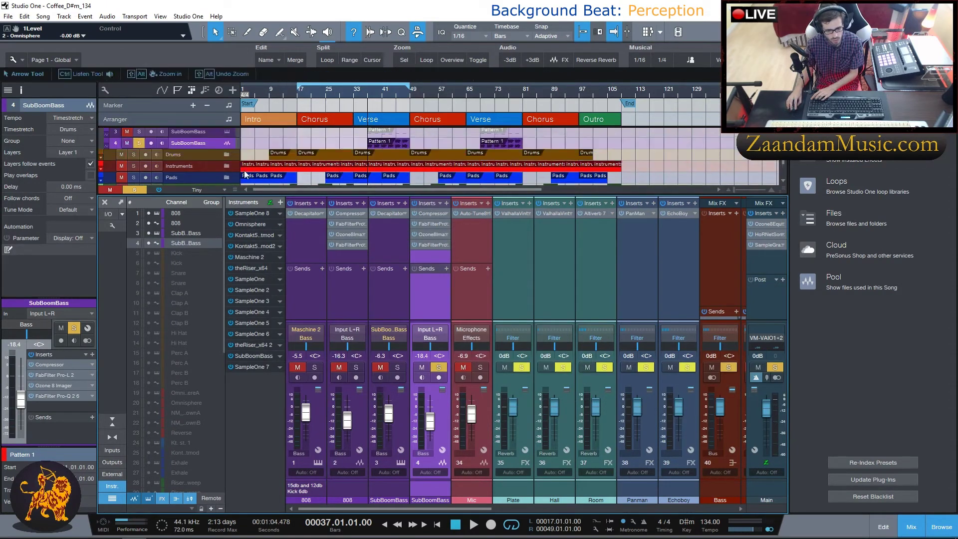
{"action": "left_click", "coordinate": [226, 155]}
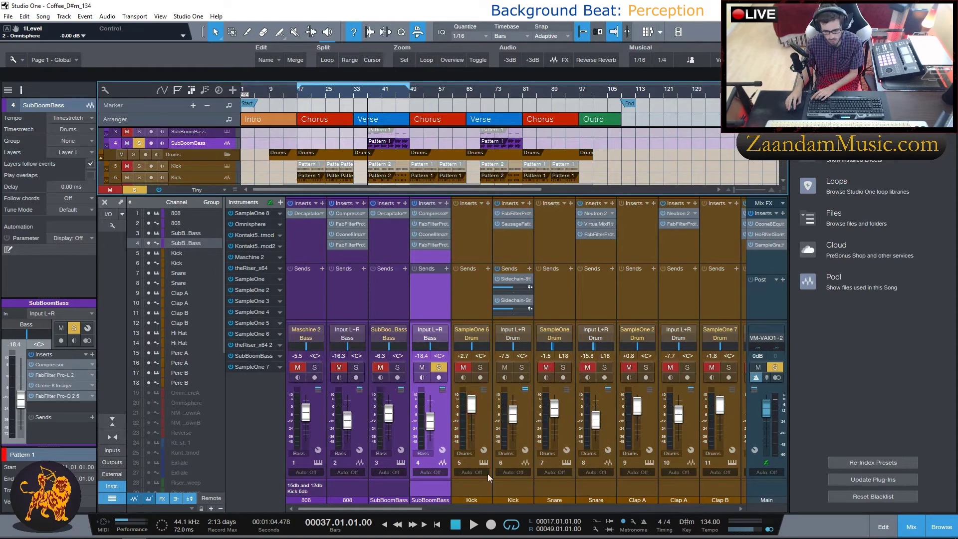
{"action": "left_click", "coordinate": [507, 243]}
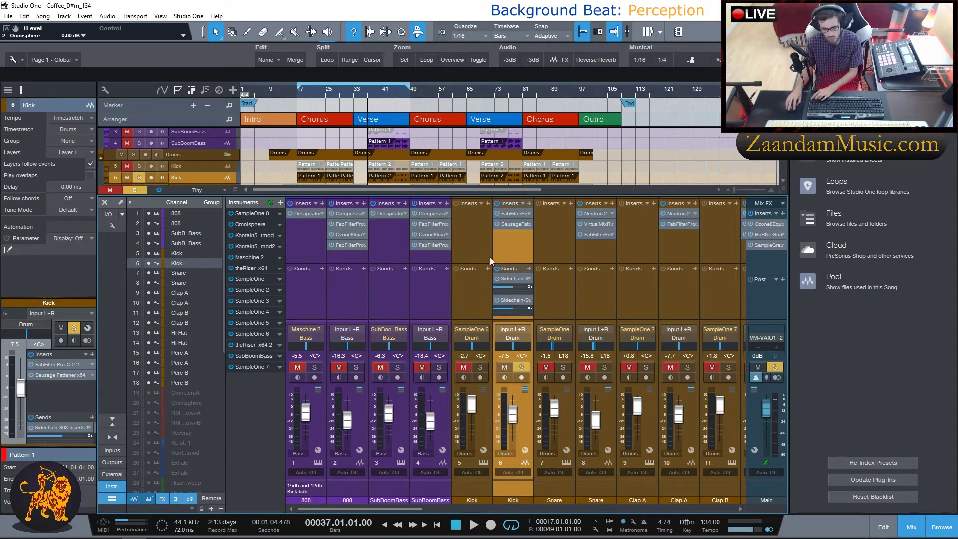
Examine the FabFilter Pro-Q 2 equalizer curve on the Kick audio channel
{"action": "scroll", "coordinate": [468, 237], "scroll_direction": "right", "scroll_amount": 1}
{"action": "scroll", "coordinate": [466, 235], "scroll_direction": "right", "scroll_amount": 2}
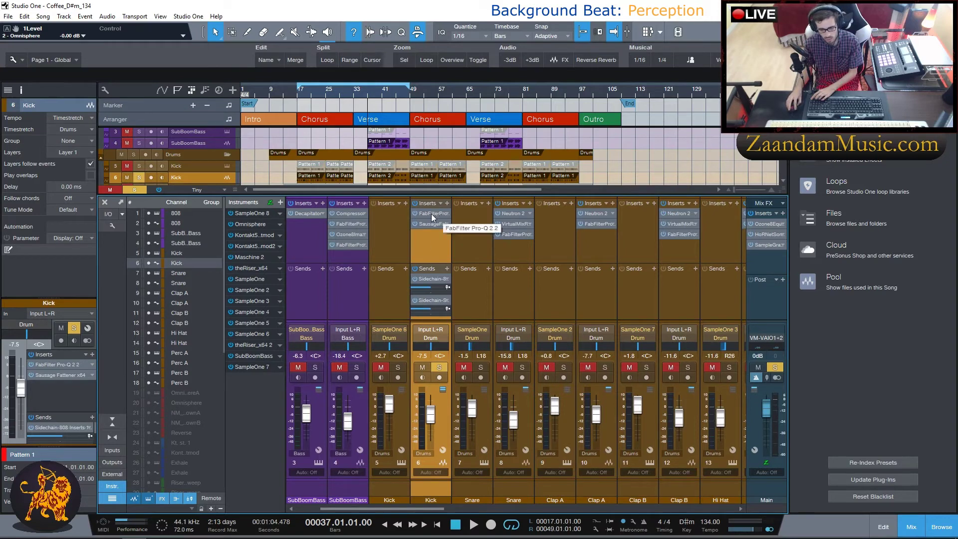
{"action": "left_click", "coordinate": [431, 213]}
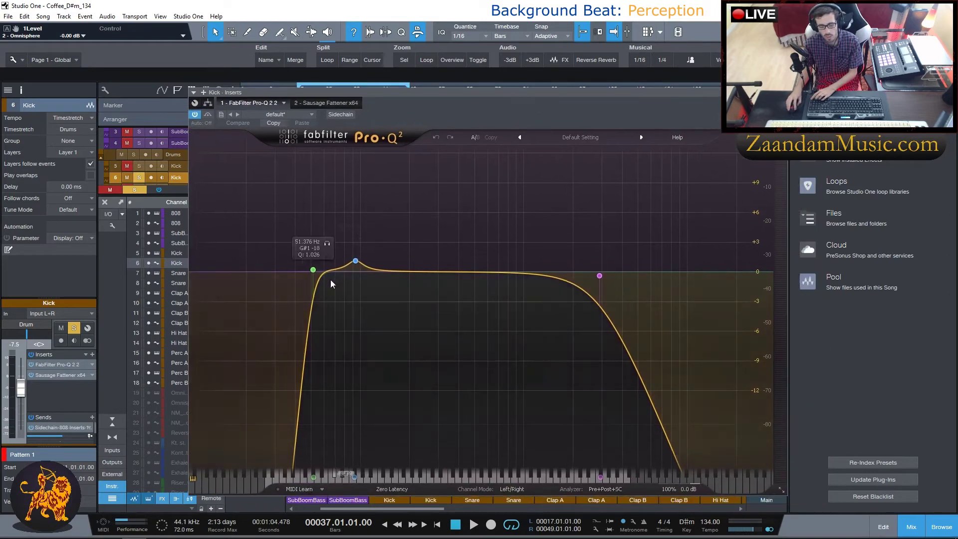
{"action": "key", "text": "Escape"}
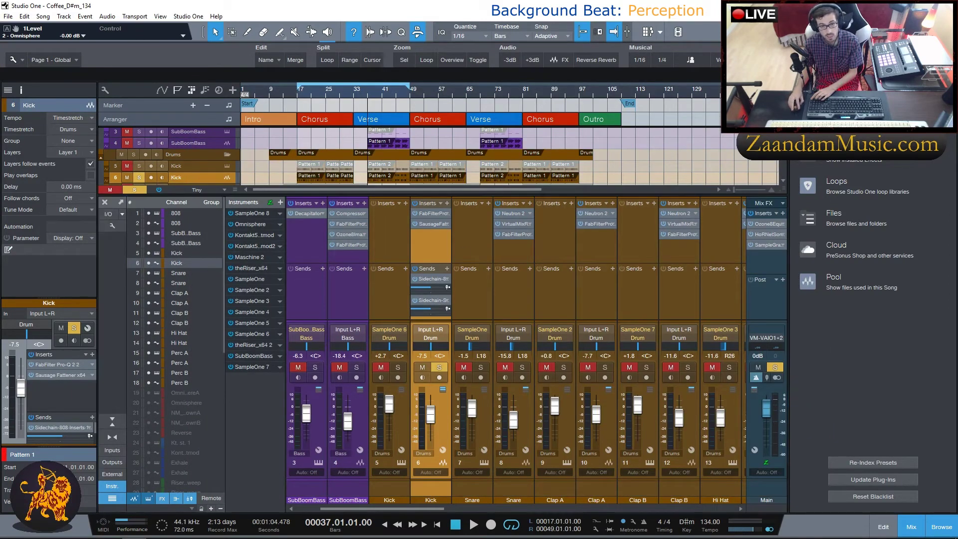
Set Fatness to 6% and Color to 11% in the Sausage Fattener insert on the Kick audio channel
{"action": "left_click", "coordinate": [59, 374]}
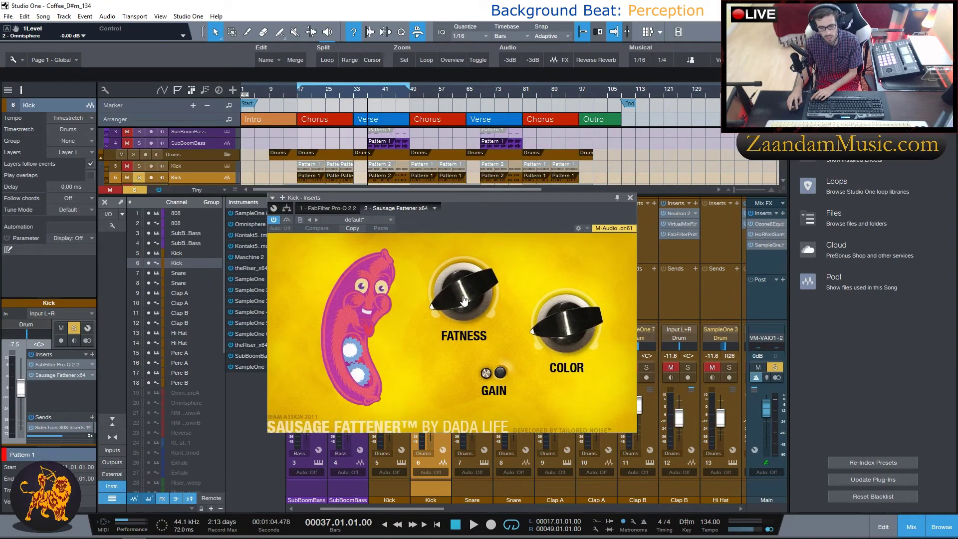
{"action": "mouse_move", "coordinate": [464, 300]}
{"action": "left_mouse_down"}
{"action": "mouse_move", "coordinate": [464, 292]}
{"action": "mouse_move", "coordinate": [467, 306]}
{"action": "left_mouse_up"}
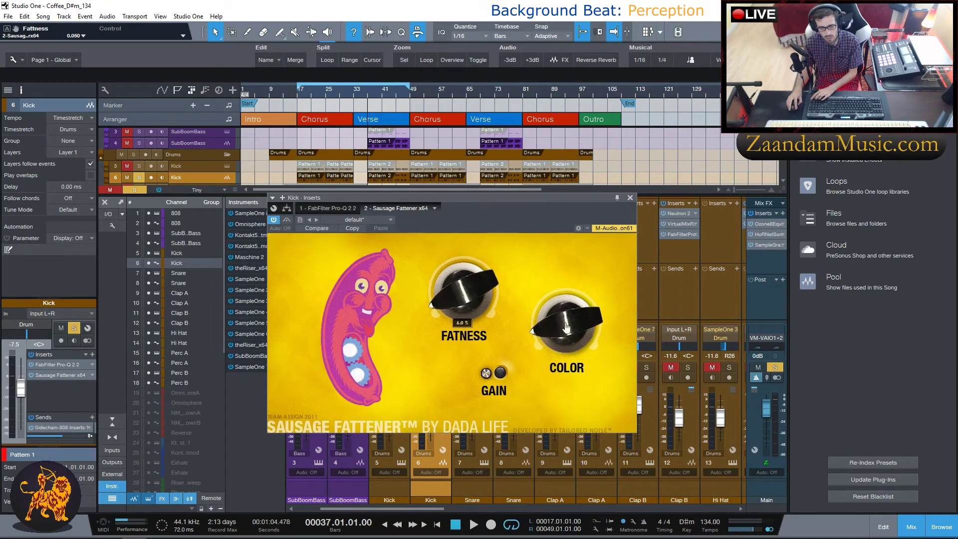
{"action": "left_click_drag", "start_coordinate": [551, 345], "coordinate": [551, 331]}
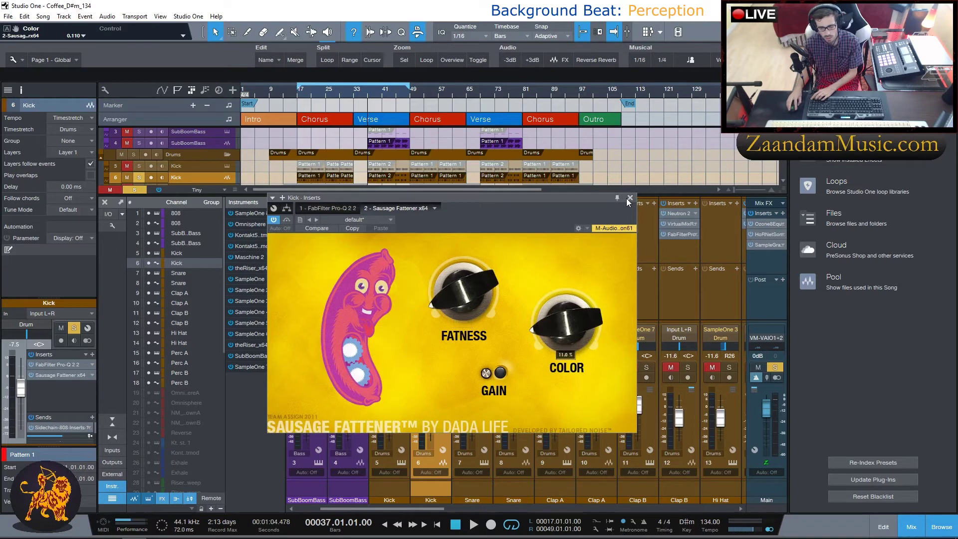
{"action": "left_click", "coordinate": [629, 198]}
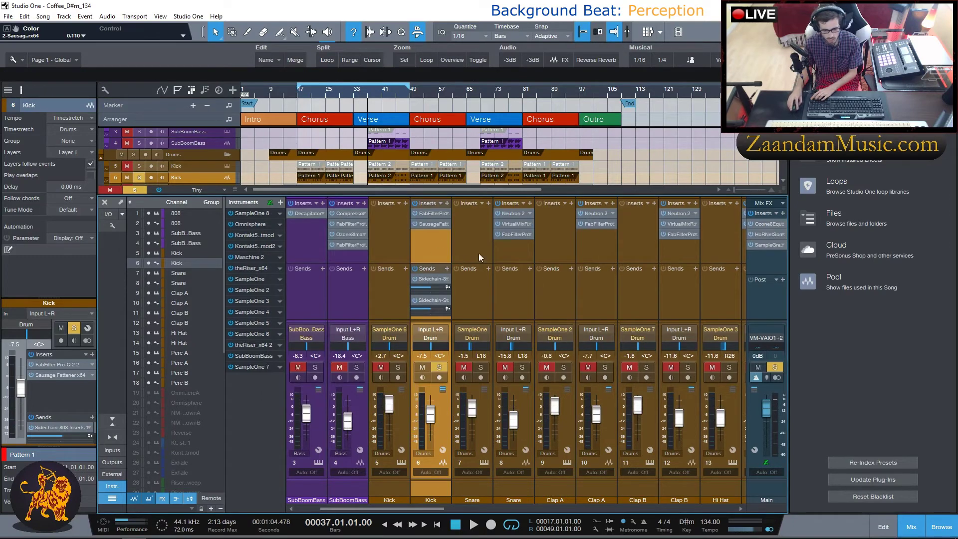
Select the Snare audio channel and open its Neutron 2 insert with the plug-in window fully in view
{"action": "left_click", "coordinate": [510, 248]}
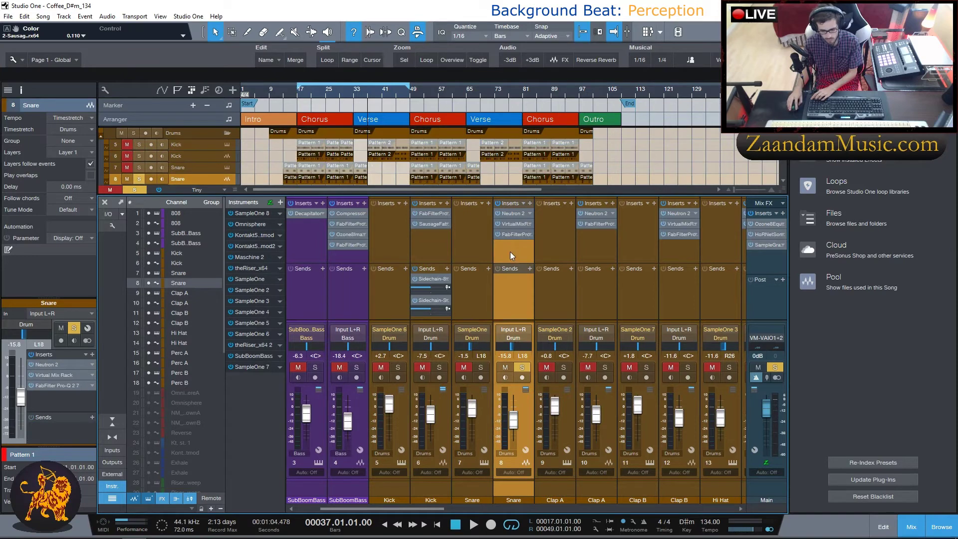
{"action": "mouse_move", "coordinate": [510, 350]}
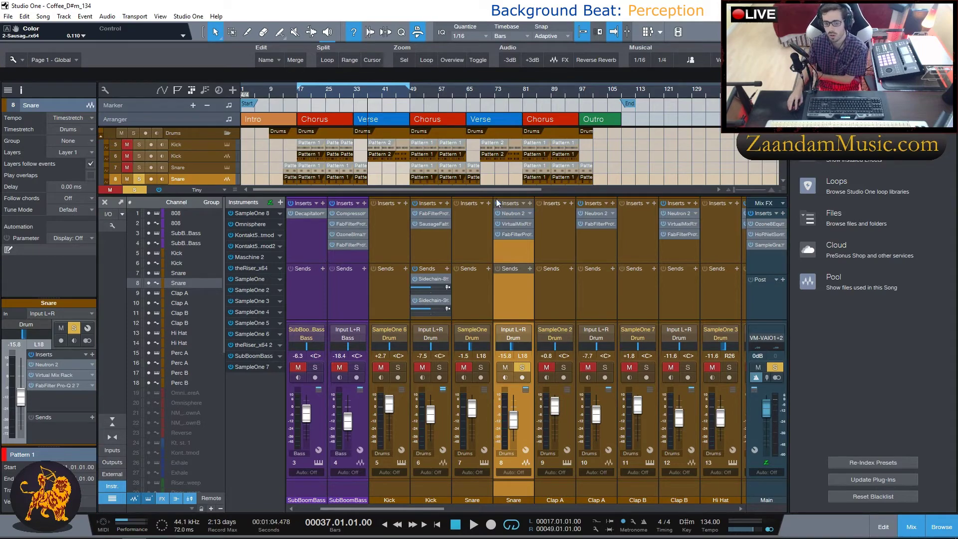
{"action": "left_click", "coordinate": [44, 364]}
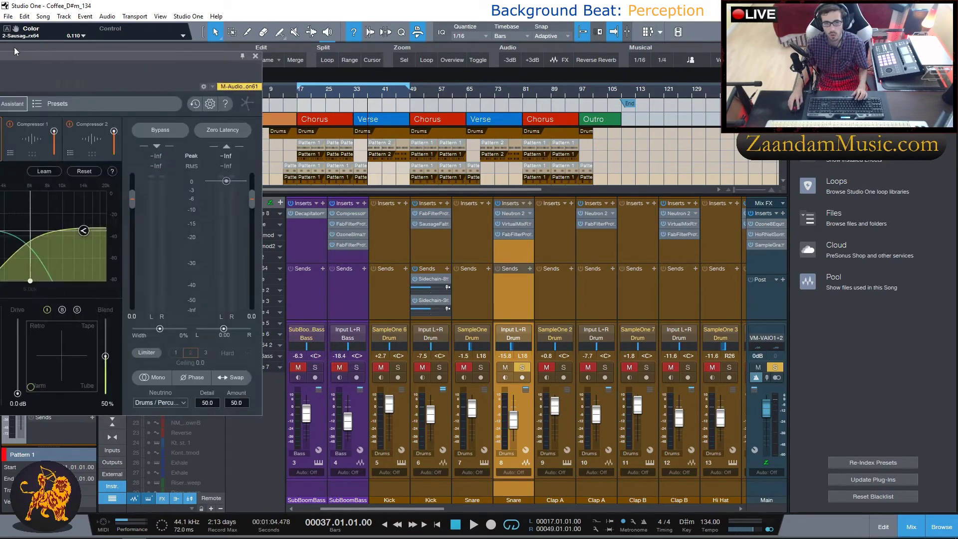
{"action": "left_click_drag", "start_coordinate": [373, 97], "coordinate": [394, 115]}
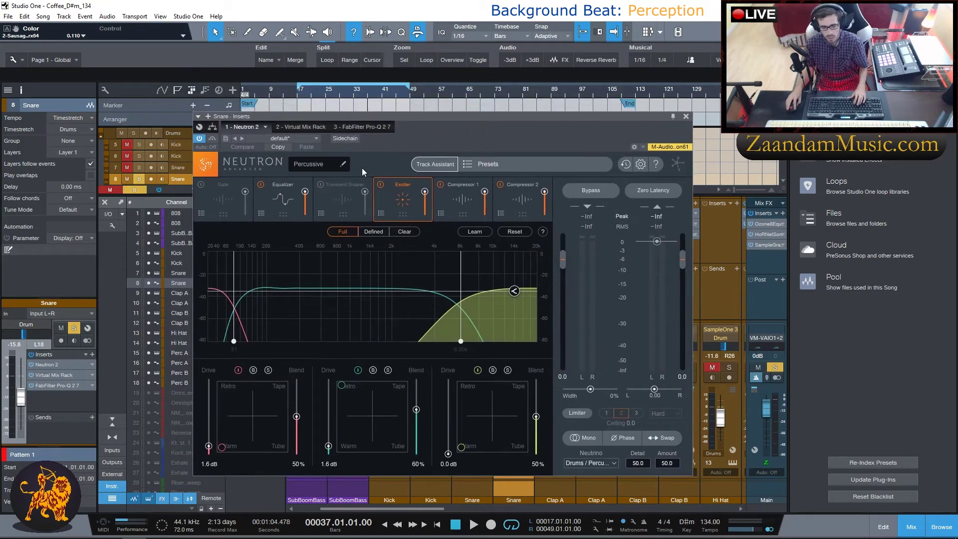
Try Neutron's Track Assistant on the Snare with Percussion, Upfront style and Medium intensity, cancel it, and look at the Compressor 1 module
{"action": "left_click", "coordinate": [436, 163]}
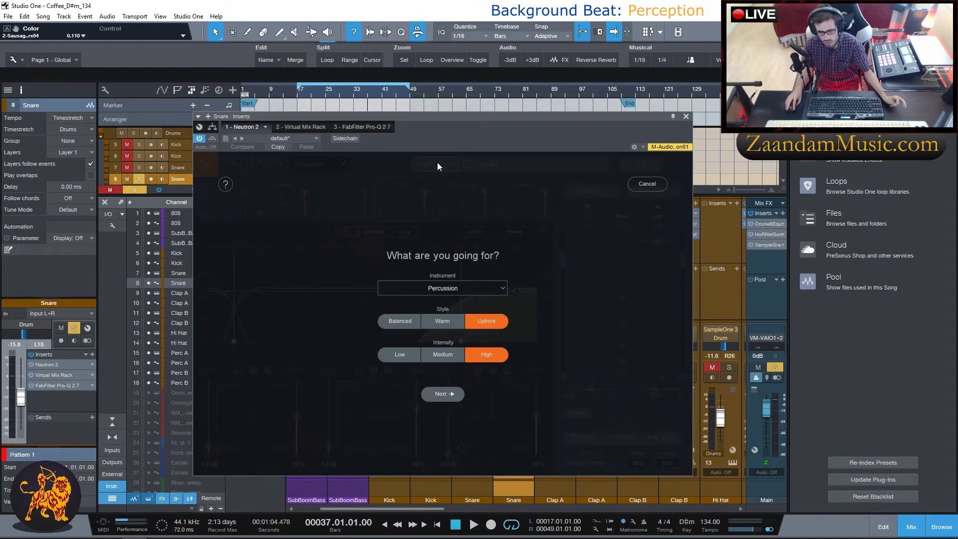
{"action": "left_click", "coordinate": [502, 289]}
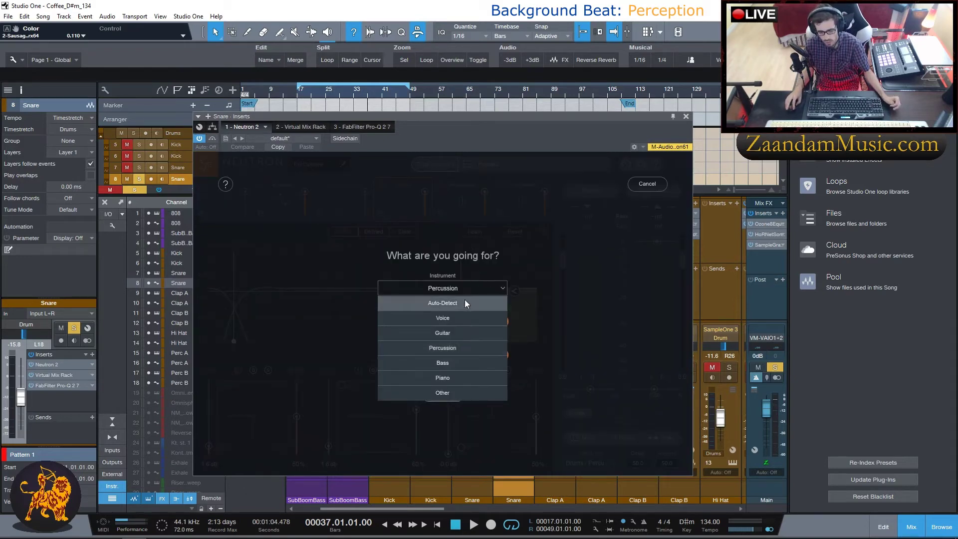
{"action": "left_click", "coordinate": [454, 350]}
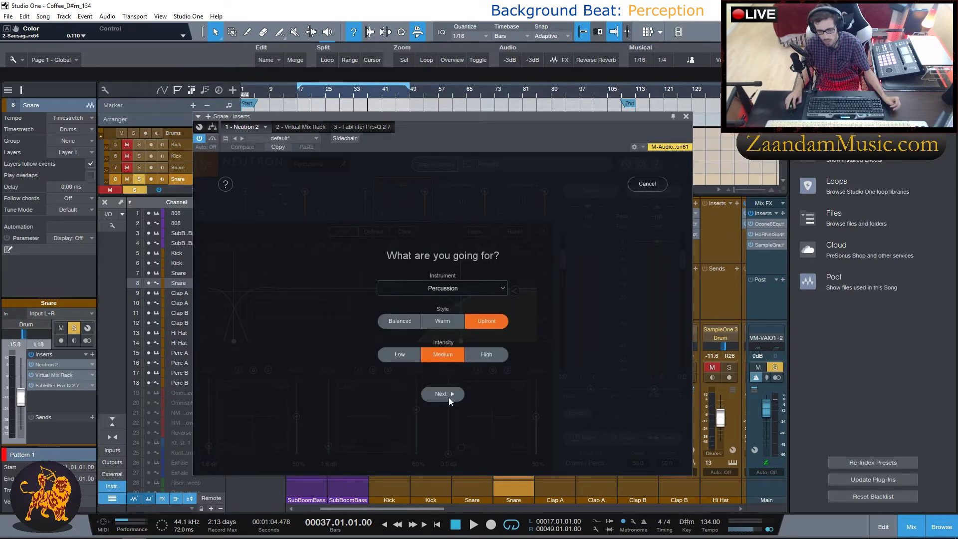
{"action": "left_click", "coordinate": [647, 182]}
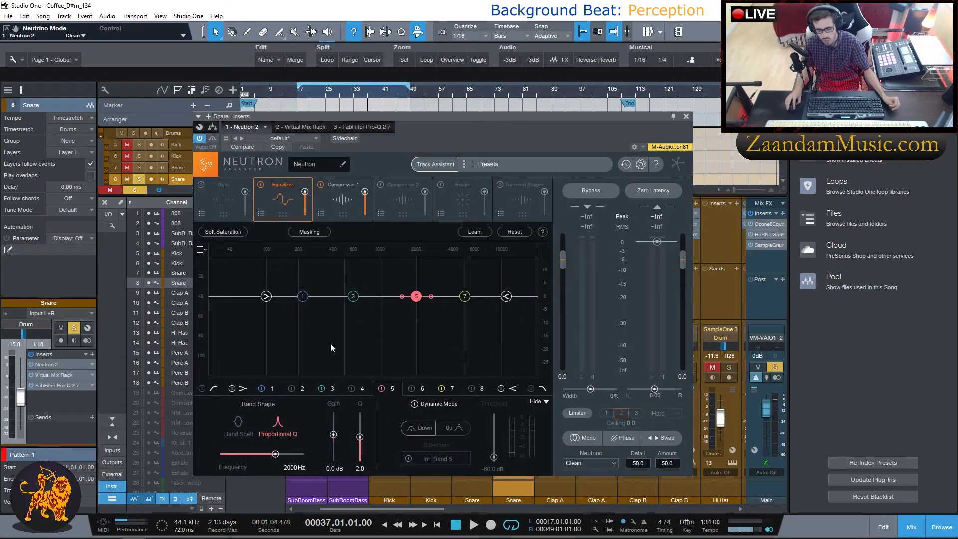
{"action": "left_click", "coordinate": [344, 183]}
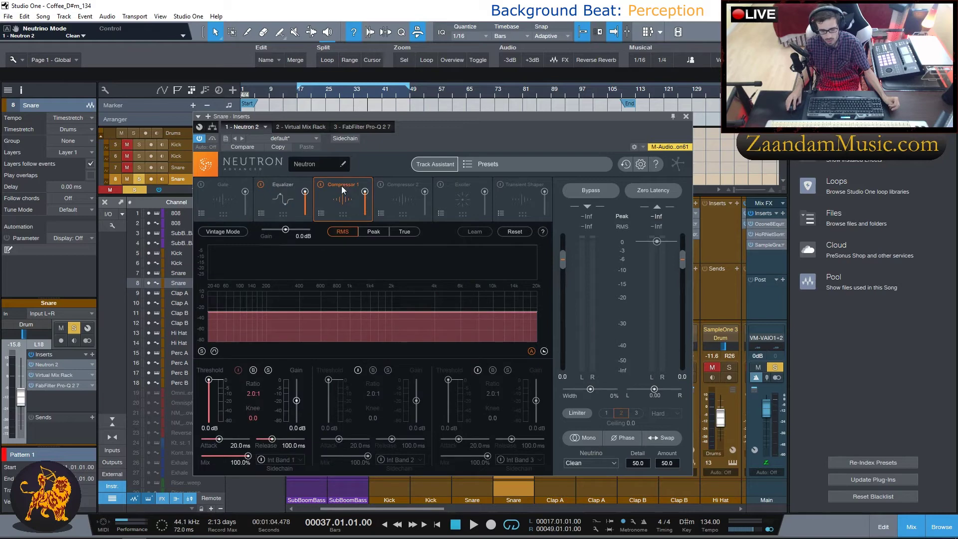
{"action": "left_click", "coordinate": [686, 116]}
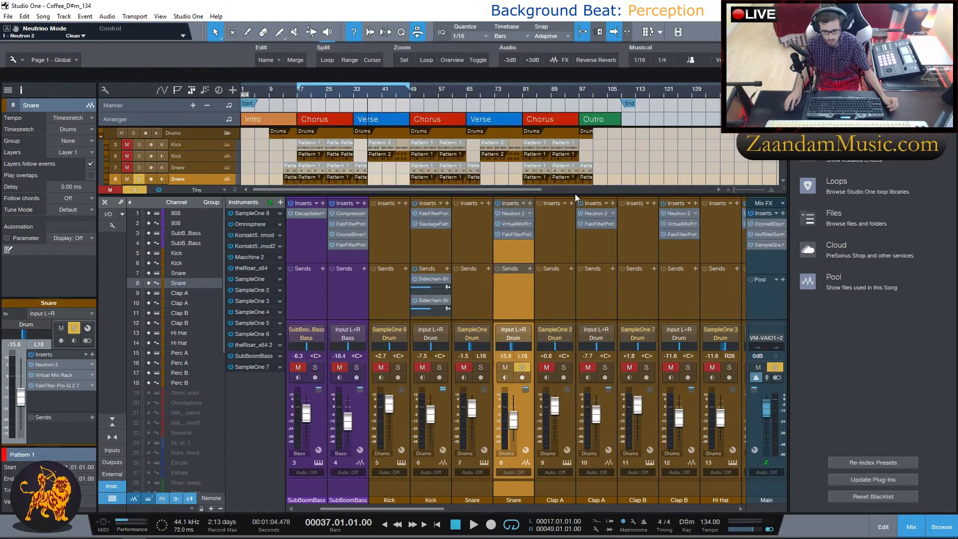
Examine the Virtual Mix Rack's Revival module and the FabFilter Pro-Q 2 curve on the Snare audio channel
{"action": "left_click", "coordinate": [515, 223]}
{"action": "left_click_drag", "start_coordinate": [246, 121], "coordinate": [481, 105]}
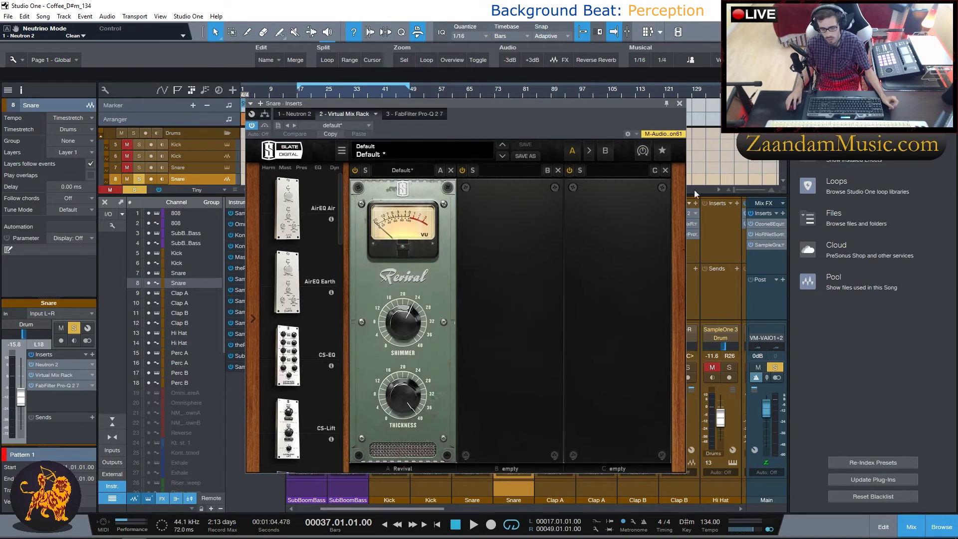
{"action": "left_click", "coordinate": [680, 103]}
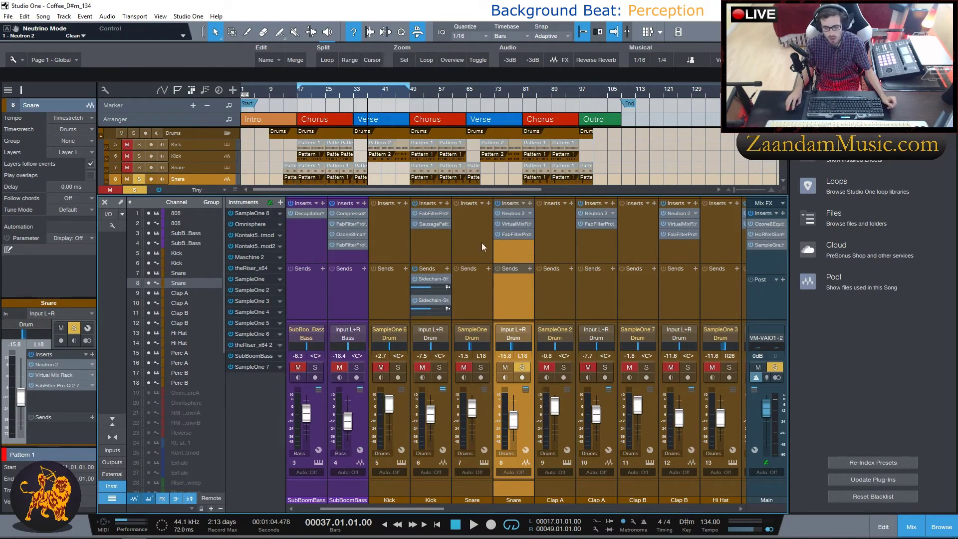
{"action": "left_click", "coordinate": [58, 385]}
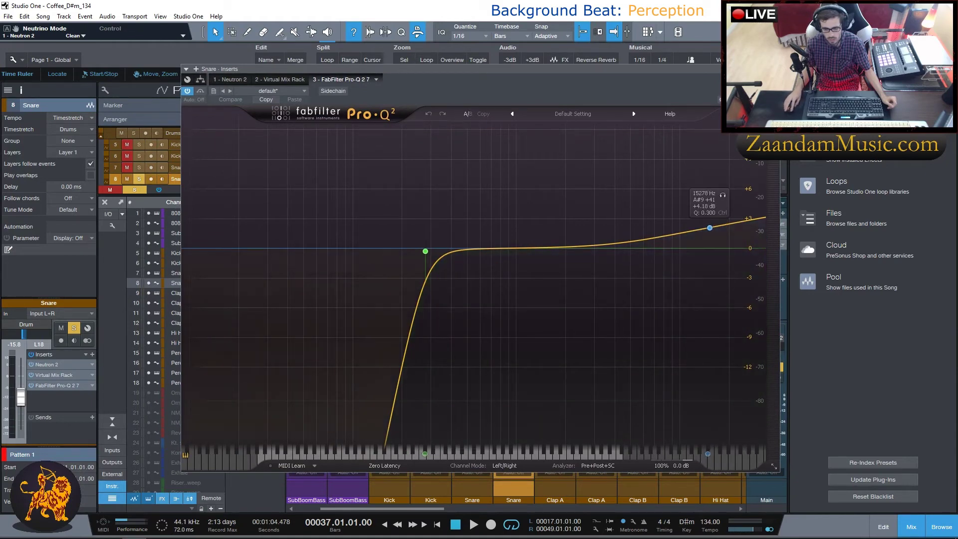
{"action": "left_click", "coordinate": [783, 69]}
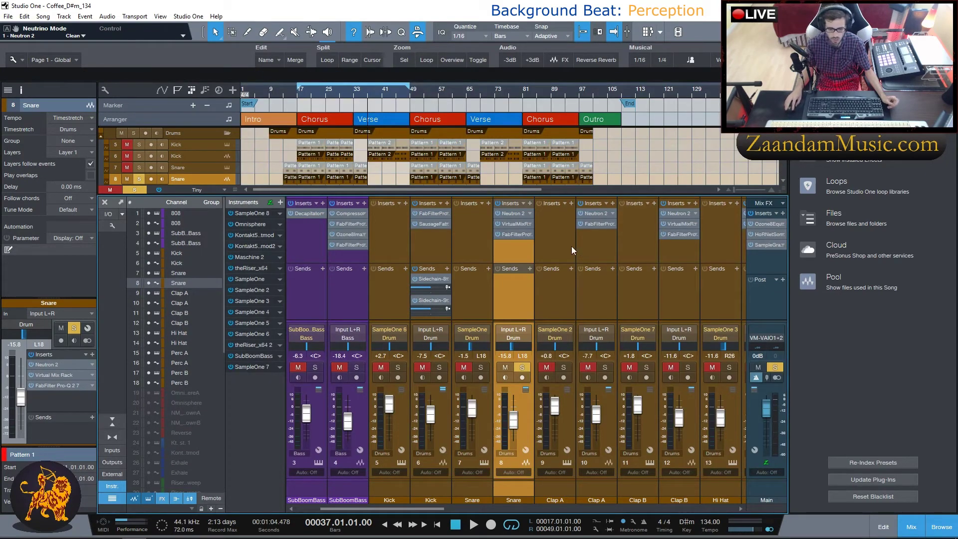
Select the Clap A audio channel and inspect the Equalizer, Exciter, Compressor 1 and Compressor 2 modules of its Neutron 2 insert
{"action": "scroll", "coordinate": [553, 229], "scroll_direction": "right", "scroll_amount": 2}
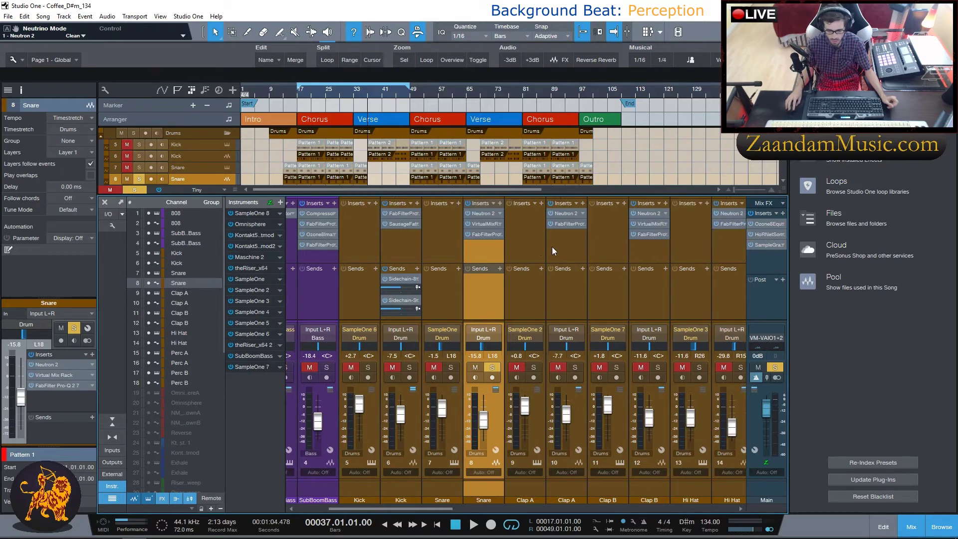
{"action": "left_click", "coordinate": [513, 247]}
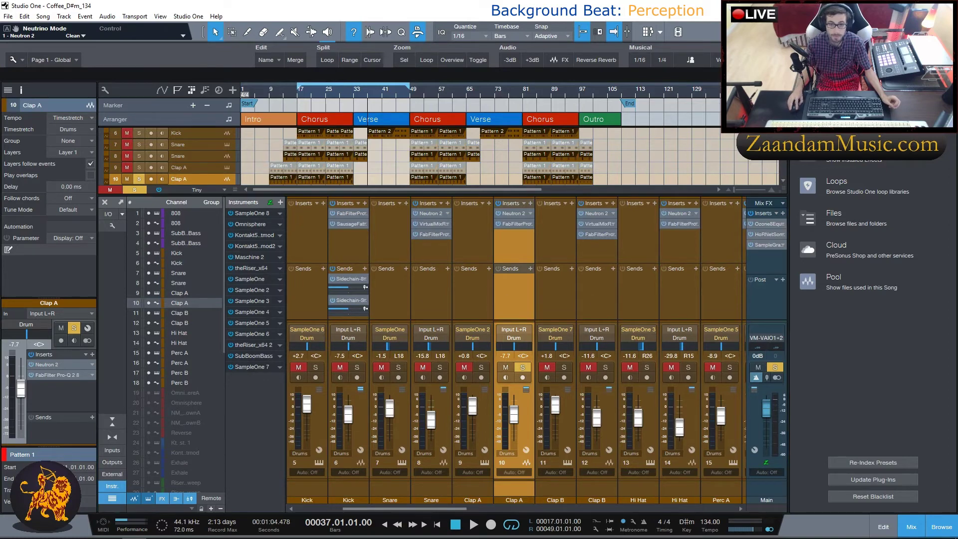
{"action": "left_click", "coordinate": [45, 365]}
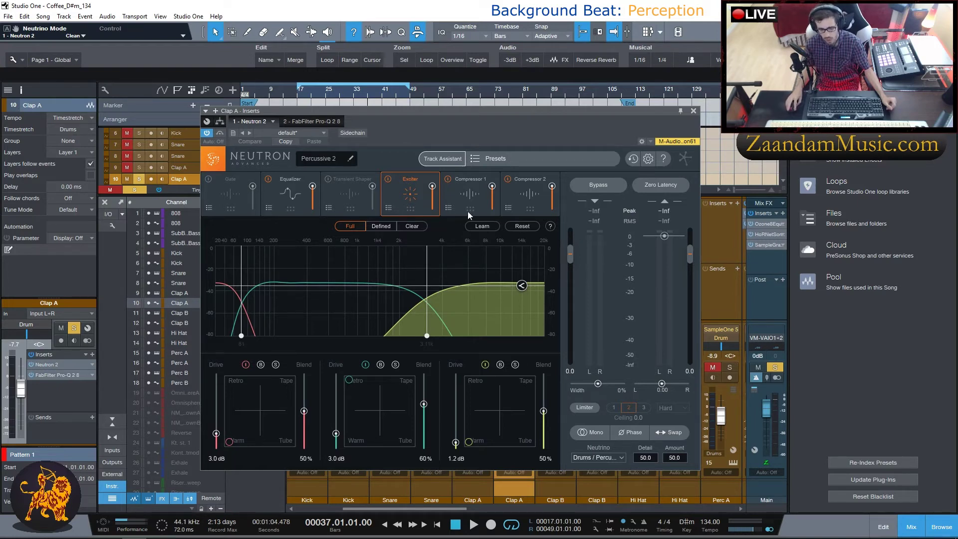
{"action": "left_click", "coordinate": [296, 200]}
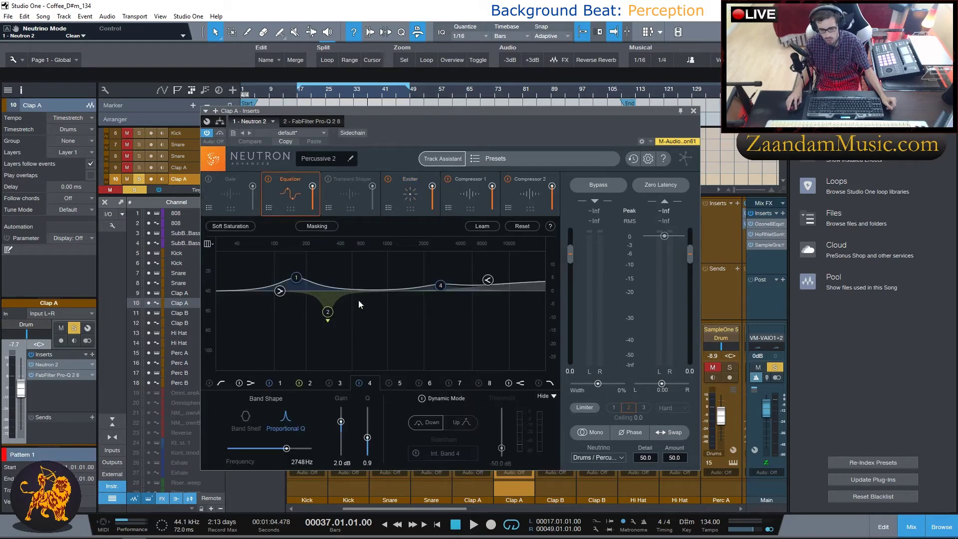
{"action": "left_click", "coordinate": [417, 194]}
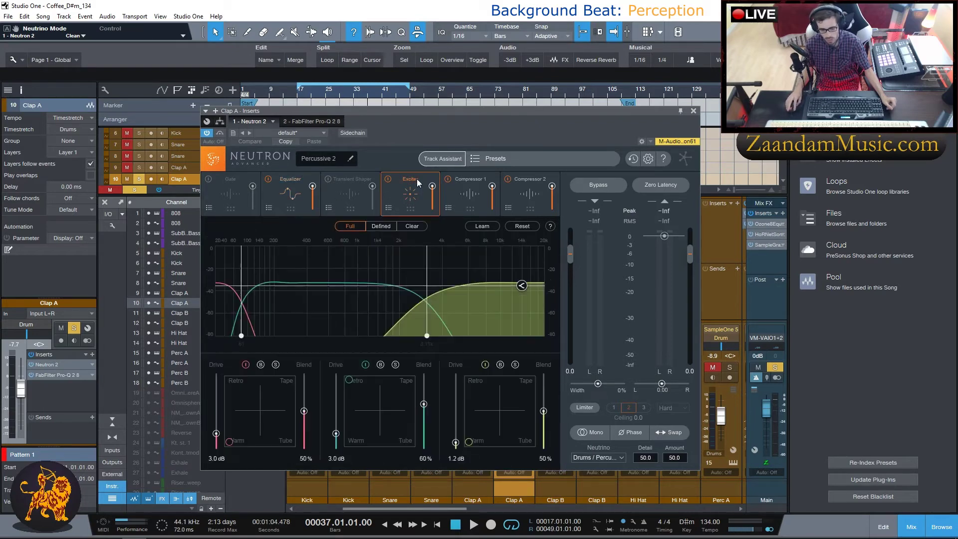
{"action": "left_click", "coordinate": [472, 201]}
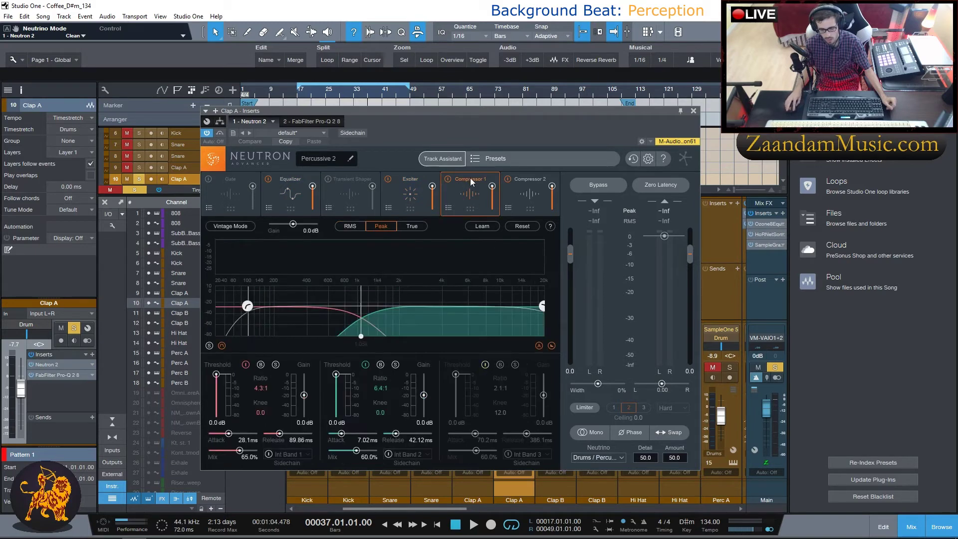
{"action": "left_click", "coordinate": [530, 186]}
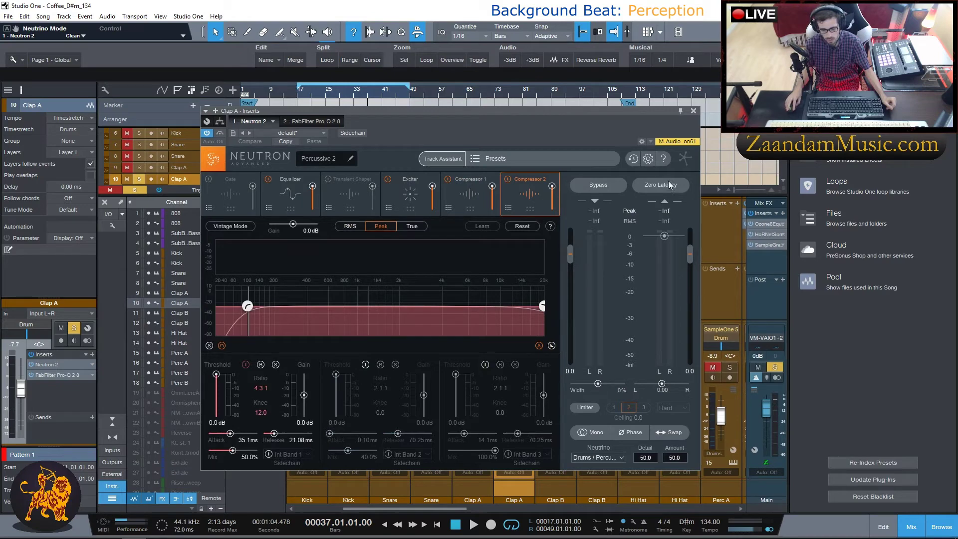
{"action": "left_click", "coordinate": [694, 112]}
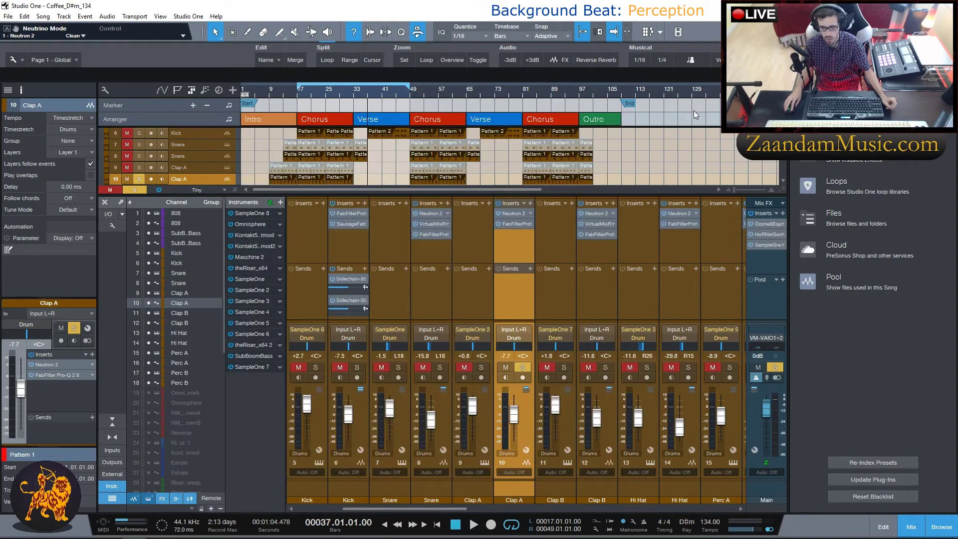
Examine the FabFilter Pro-Q 2 equalizer curve on the Clap A audio channel
{"action": "left_click", "coordinate": [510, 224]}
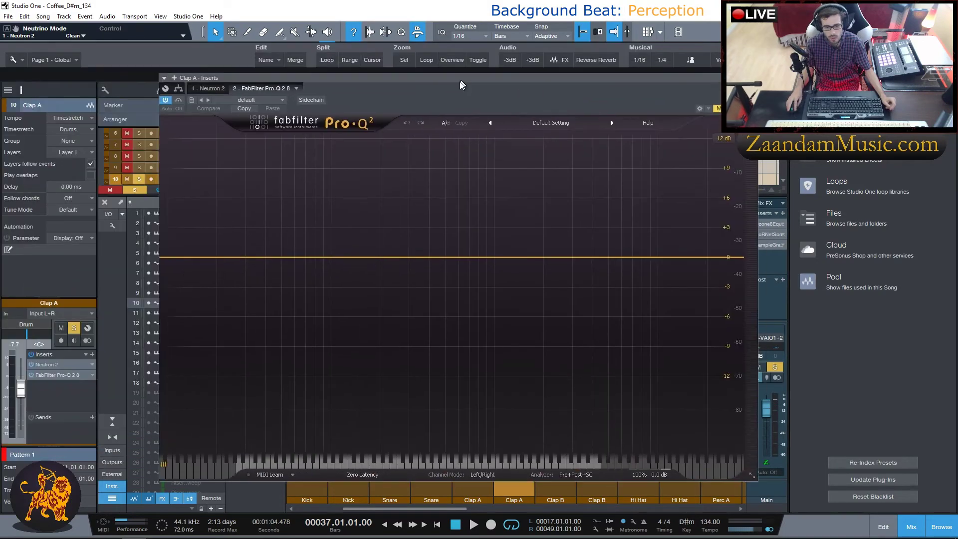
{"action": "left_click_drag", "start_coordinate": [460, 82], "coordinate": [428, 86]}
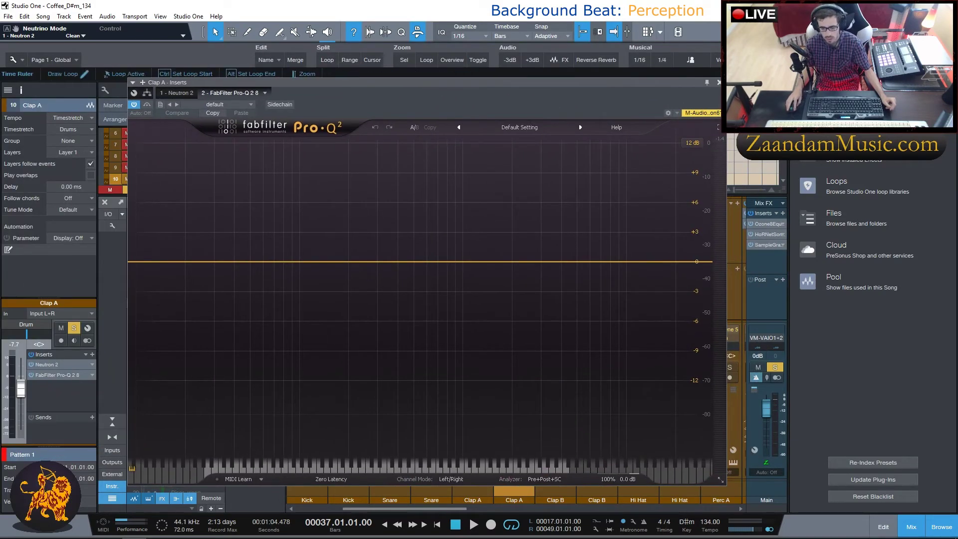
{"action": "left_click", "coordinate": [720, 81]}
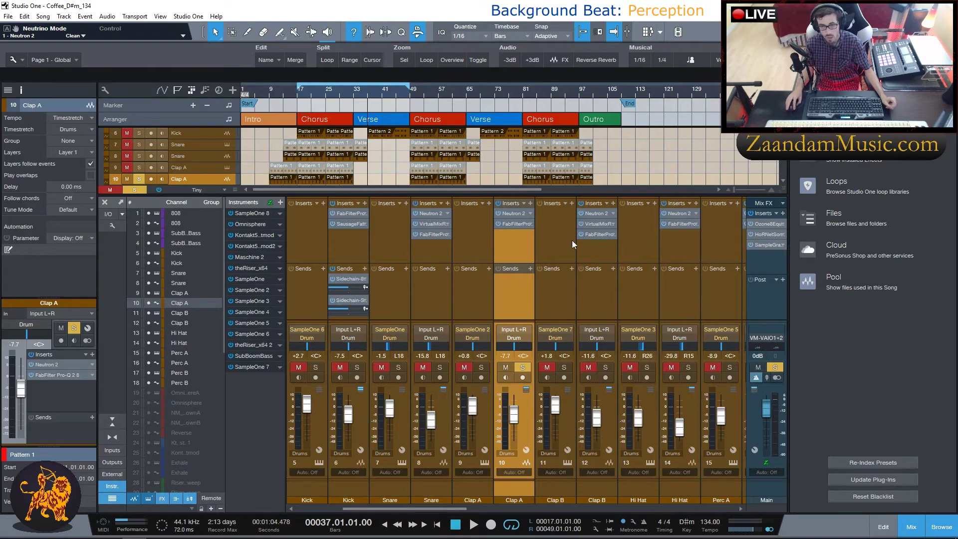
Inspect the Neutron 2 Exciter settings and the FabFilter Pro-Q 2 curve on the Clap B audio channel
{"action": "left_click", "coordinate": [594, 213]}
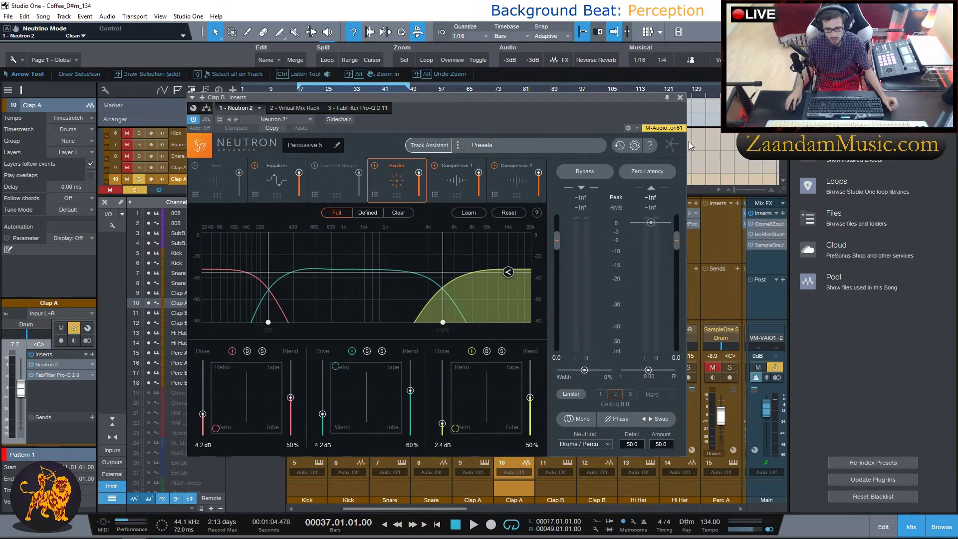
{"action": "left_click", "coordinate": [680, 97]}
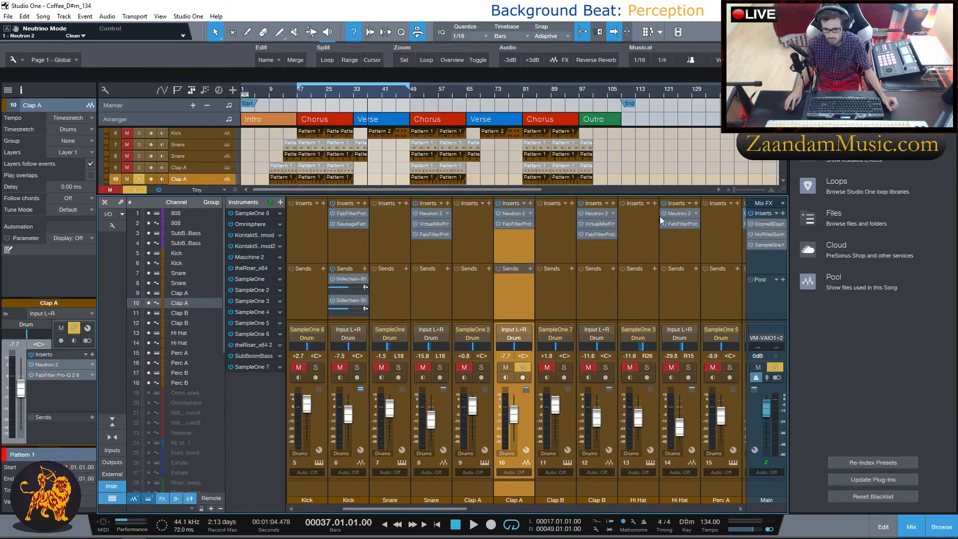
{"action": "left_click", "coordinate": [516, 224]}
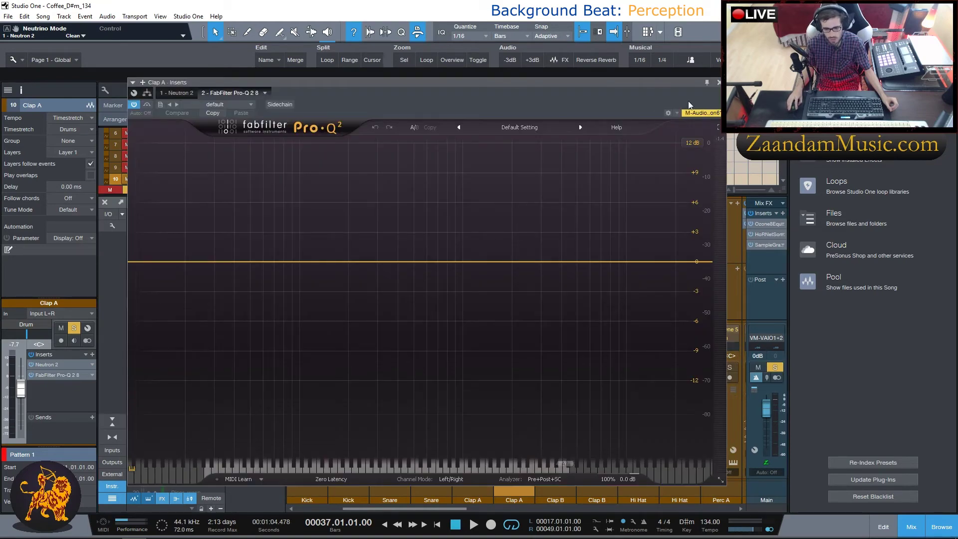
{"action": "left_click", "coordinate": [718, 83]}
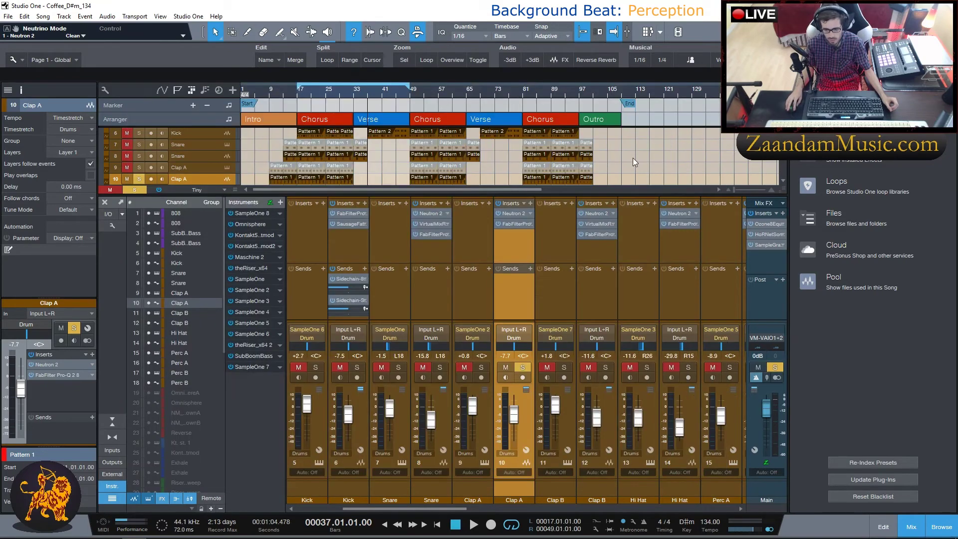
{"action": "left_click", "coordinate": [596, 251]}
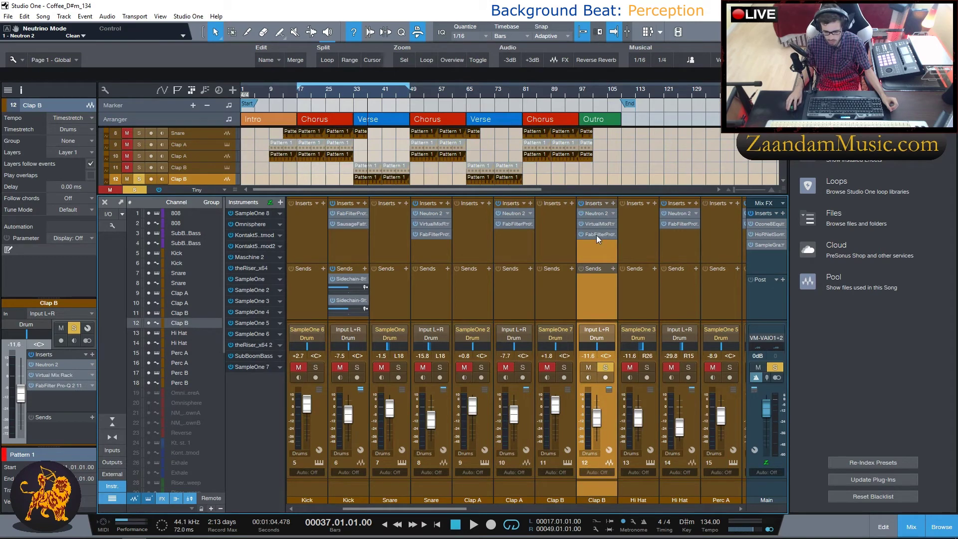
{"action": "left_click", "coordinate": [56, 385]}
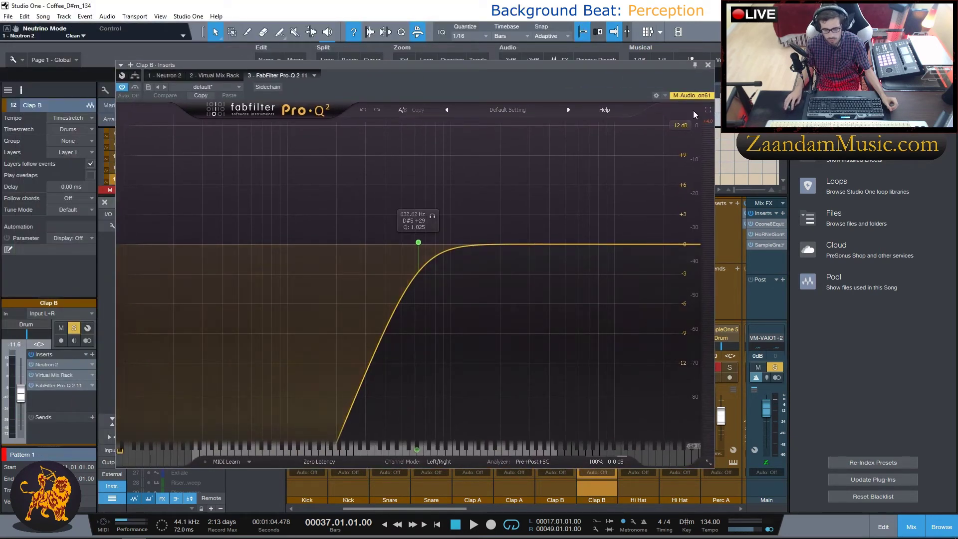
{"action": "left_click", "coordinate": [708, 66]}
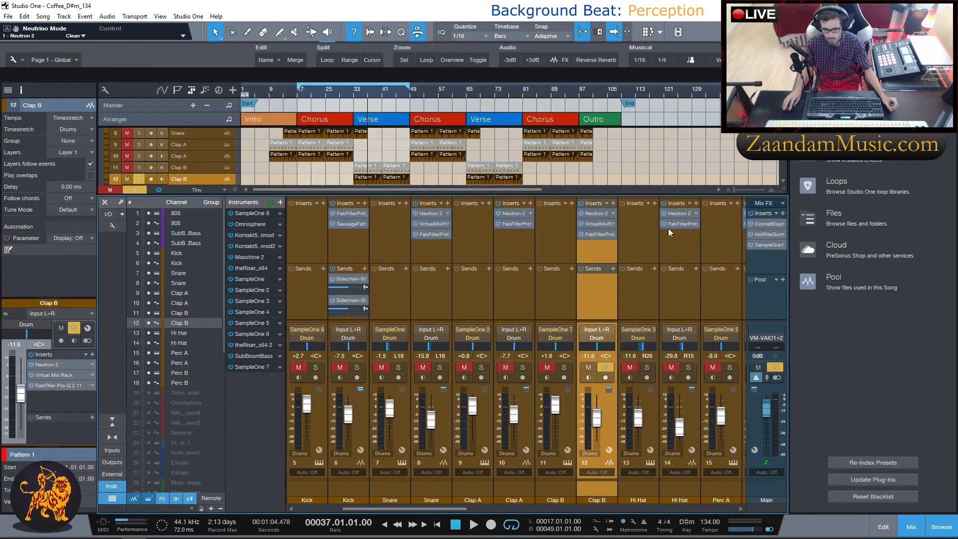
Examine the Revival and FG-116 modules in the Virtual Mix Rack insert on the Clap B audio channel
{"action": "left_click", "coordinate": [599, 224]}
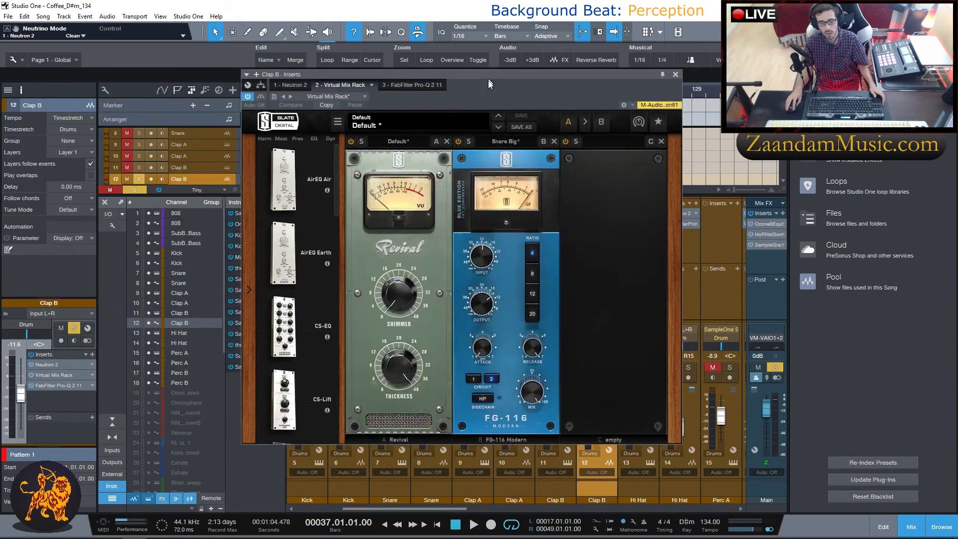
{"action": "left_click_drag", "start_coordinate": [489, 79], "coordinate": [441, 100]}
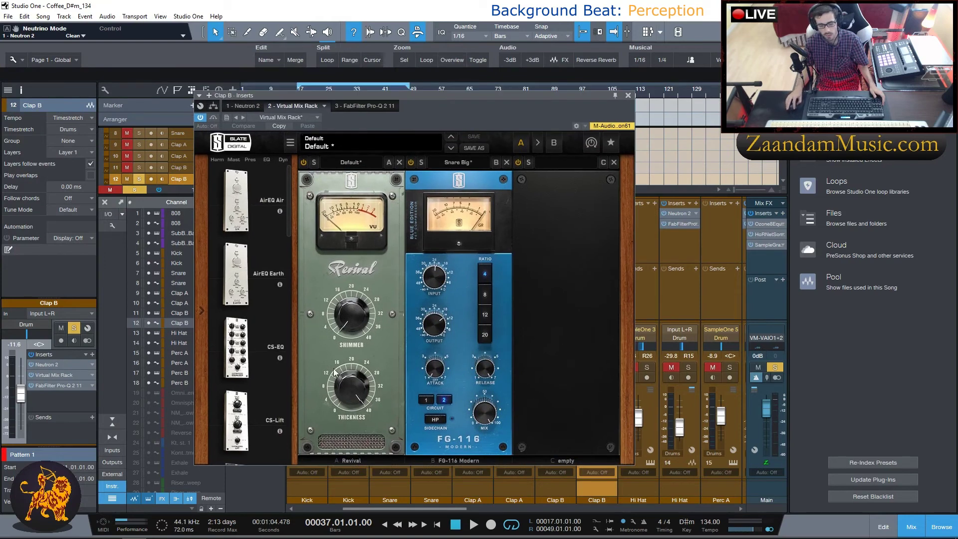
{"action": "mouse_move", "coordinate": [369, 407]}
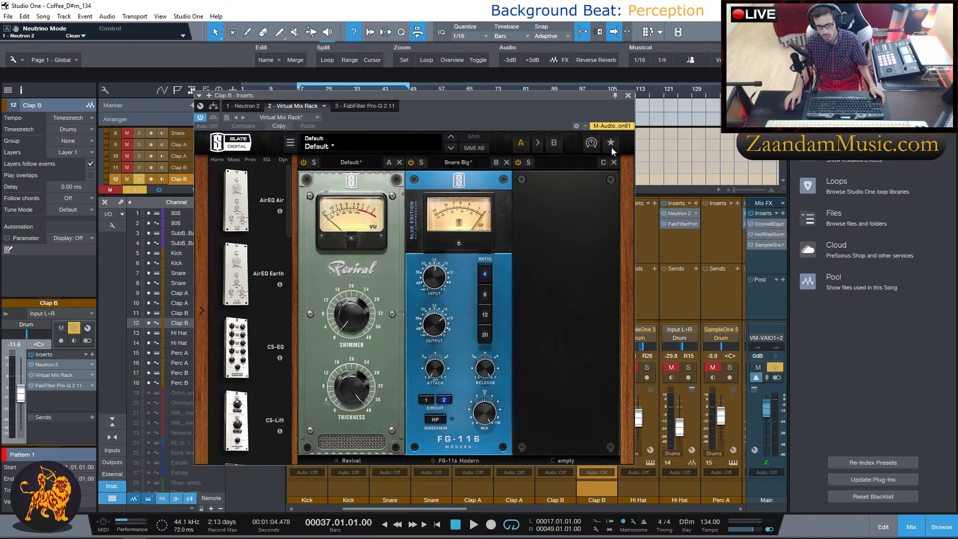
{"action": "left_click", "coordinate": [628, 96]}
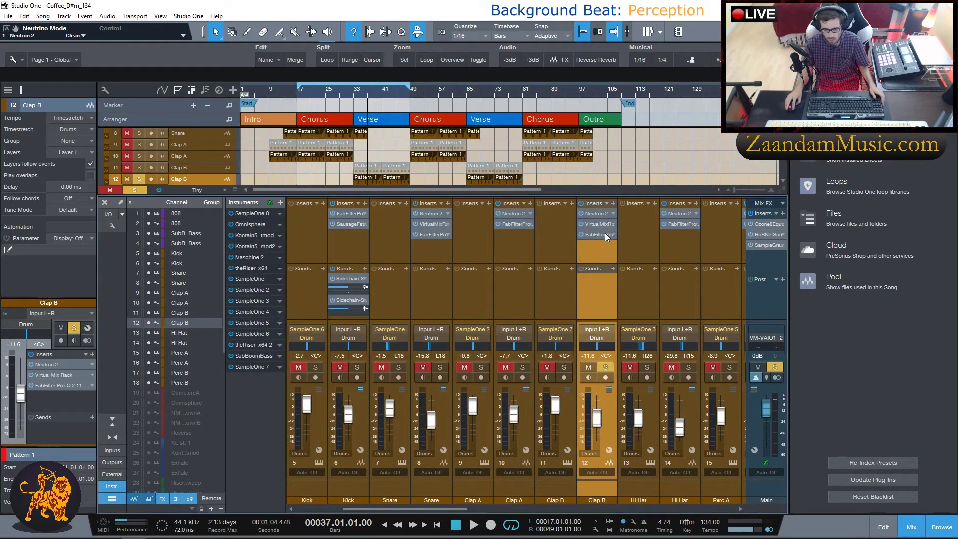
Inspect the Neutron 2 Exciter and Equalizer modules and the FabFilter Pro-Q 2 curve on the Hi Hat audio channel
{"action": "left_click", "coordinate": [674, 253]}
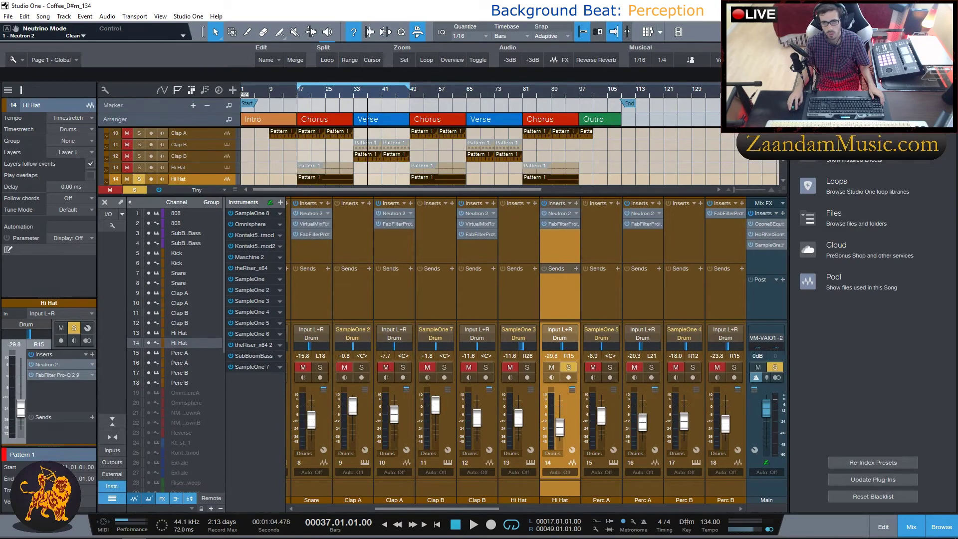
{"action": "left_click_drag", "start_coordinate": [0, 106], "coordinate": [488, 106]}
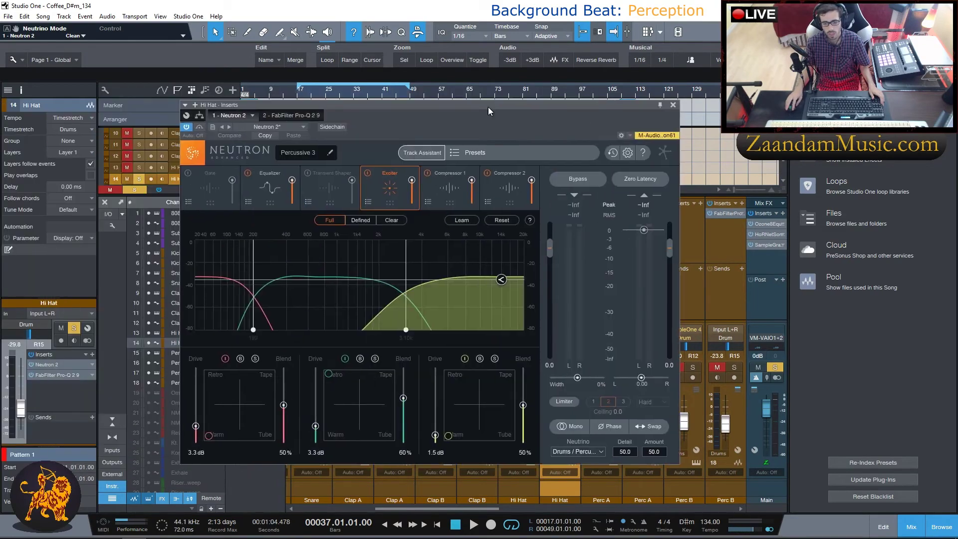
{"action": "left_click", "coordinate": [269, 184]}
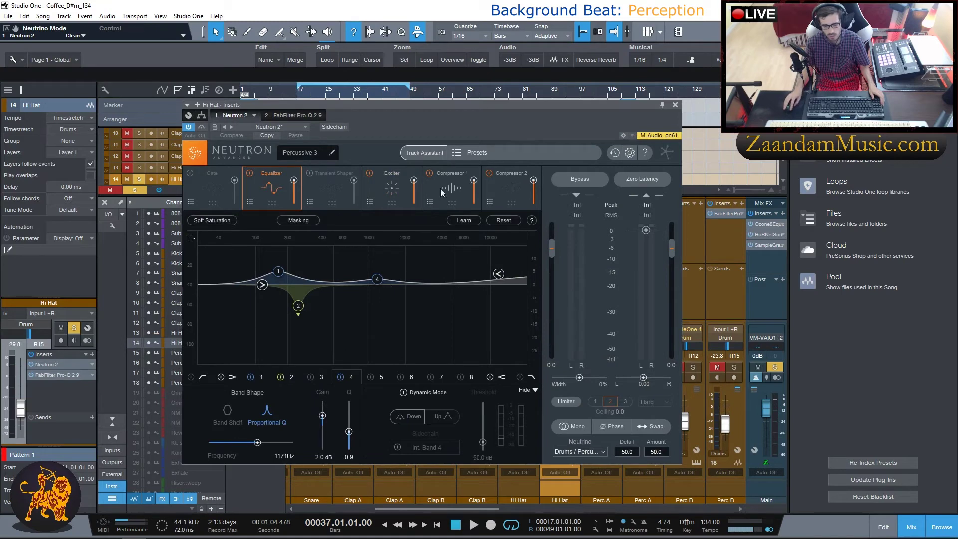
{"action": "left_click", "coordinate": [677, 104]}
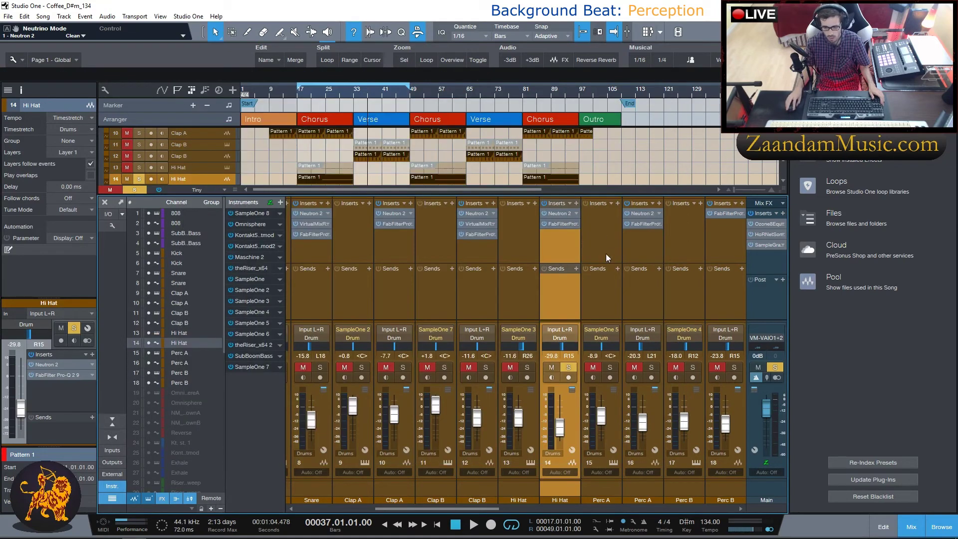
{"action": "left_click", "coordinate": [555, 224]}
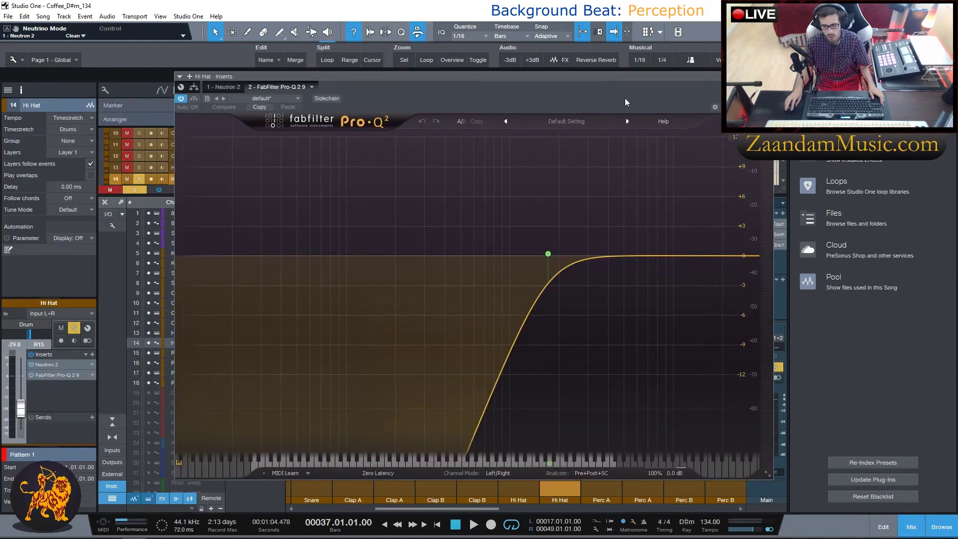
{"action": "left_click", "coordinate": [769, 88]}
Examine the FabFilter Pro-Q 2 low-cut curve and its band readout on the Perc A audio channel
{"action": "left_click", "coordinate": [638, 242]}
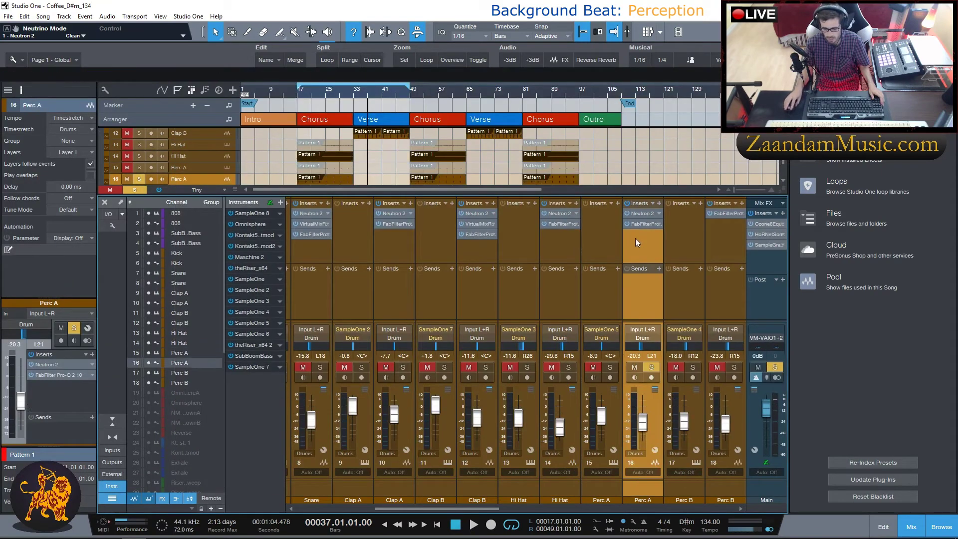
{"action": "left_click", "coordinate": [642, 224]}
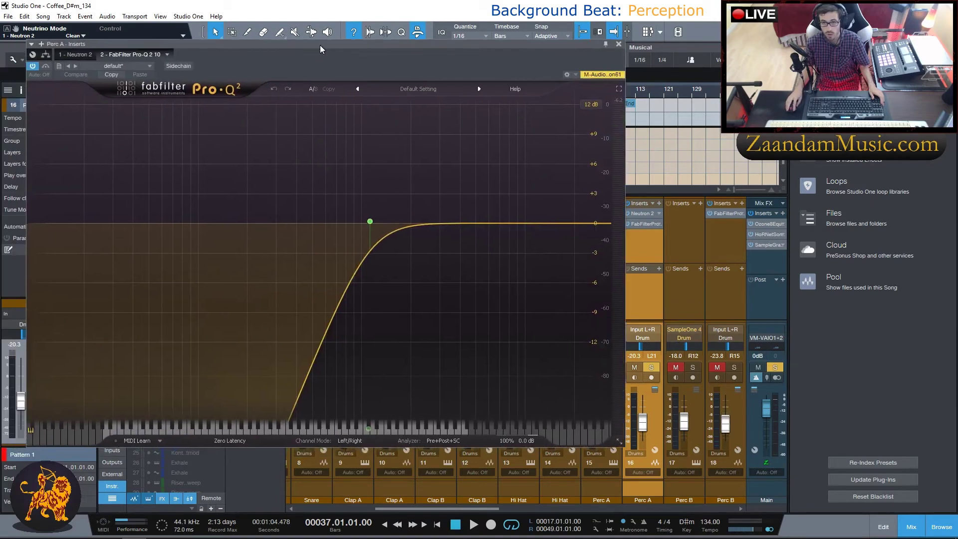
{"action": "left_click_drag", "start_coordinate": [319, 45], "coordinate": [439, 83]}
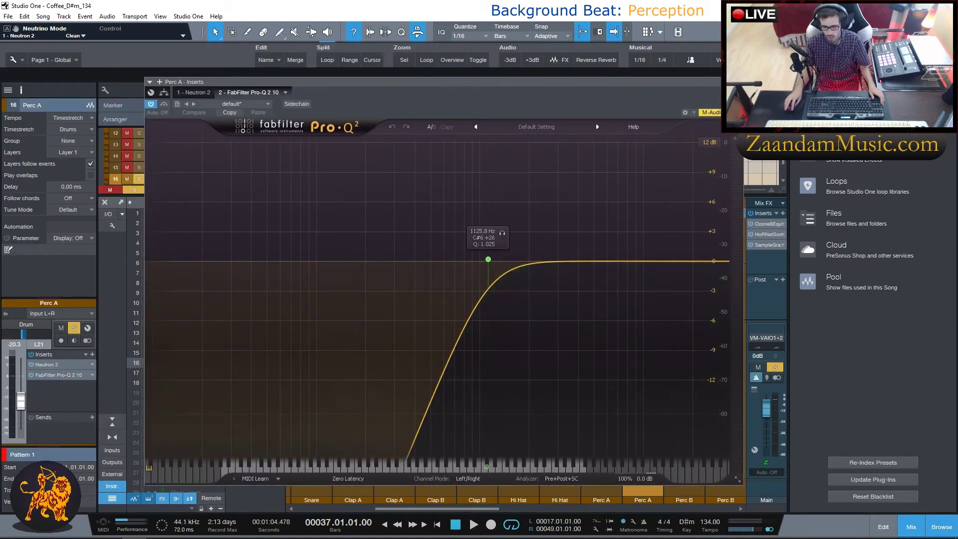
{"action": "left_click", "coordinate": [738, 81]}
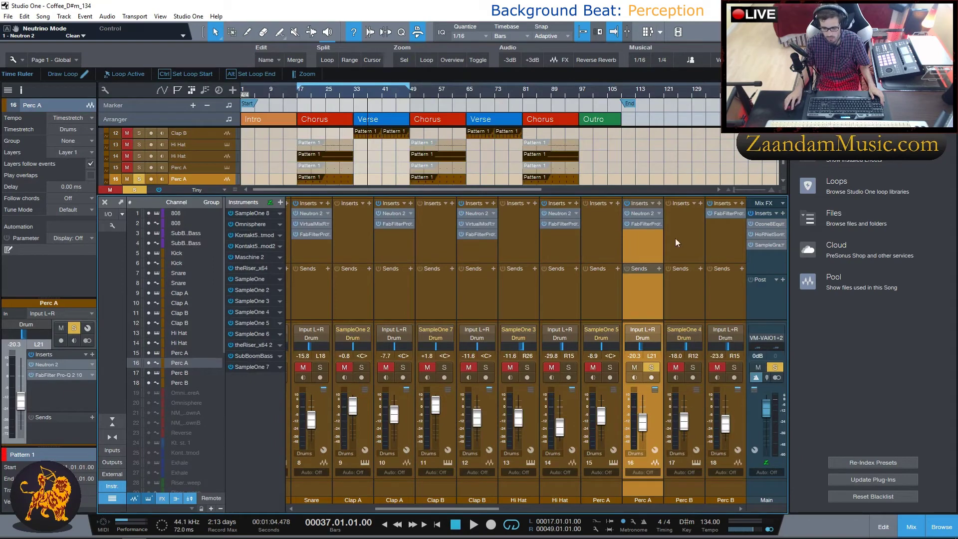
Examine the FabFilter Pro-Q 2 equalizer curve on the Perc B audio channel
{"action": "scroll", "coordinate": [693, 241], "scroll_direction": "right", "scroll_amount": 5}
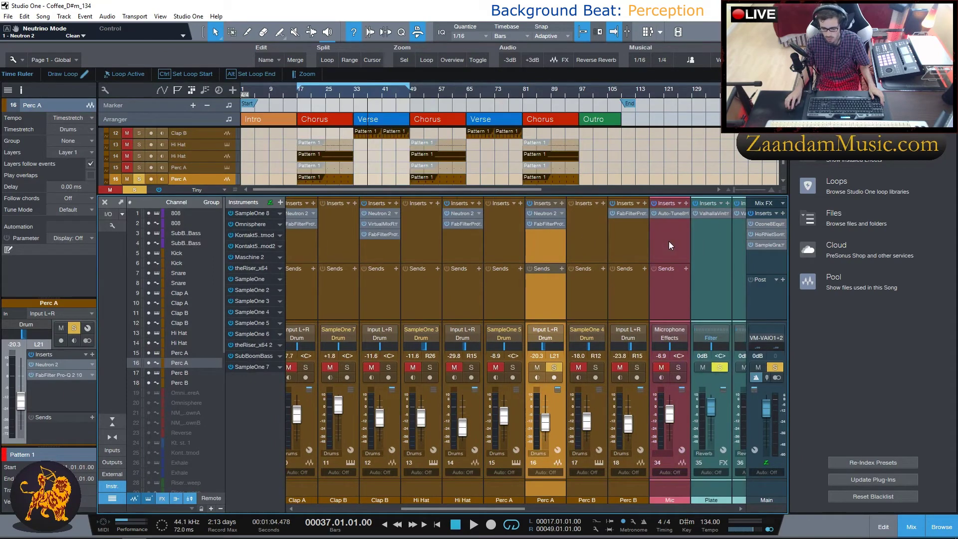
{"action": "left_click", "coordinate": [559, 244]}
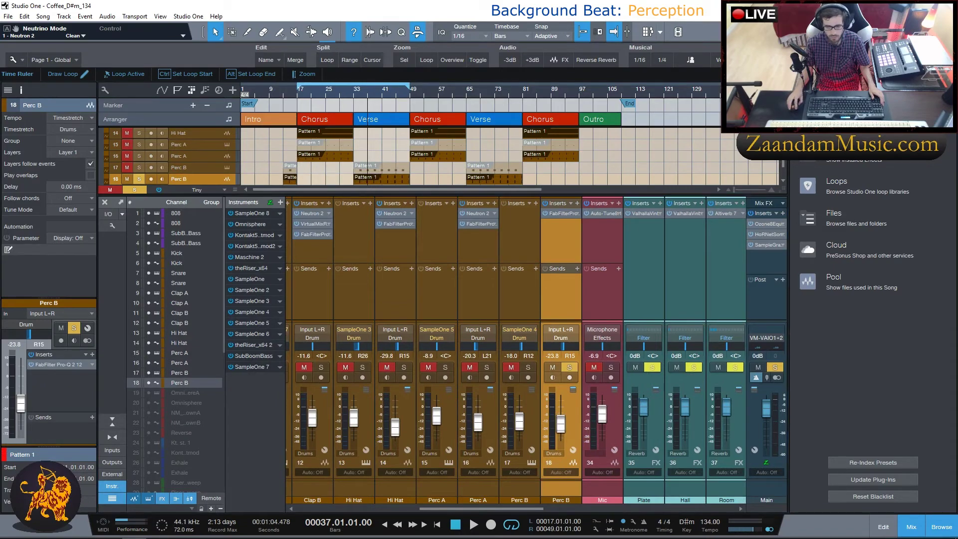
{"action": "left_click", "coordinate": [562, 213]}
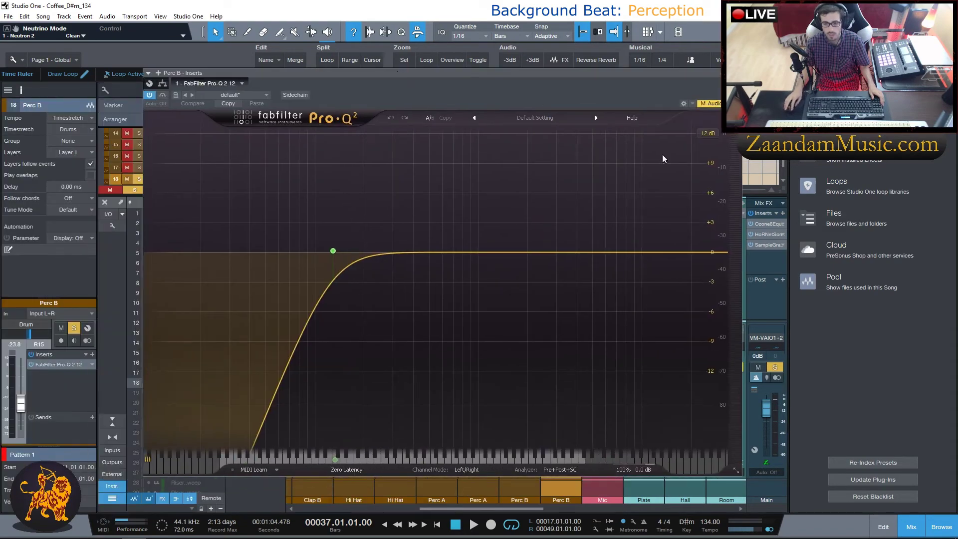
{"action": "left_click", "coordinate": [738, 73]}
Inspect the Auto-Tune 8 insert on the Mic channel and choose Eb as its key
{"action": "scroll", "coordinate": [573, 235], "scroll_direction": "down", "scroll_amount": 2}
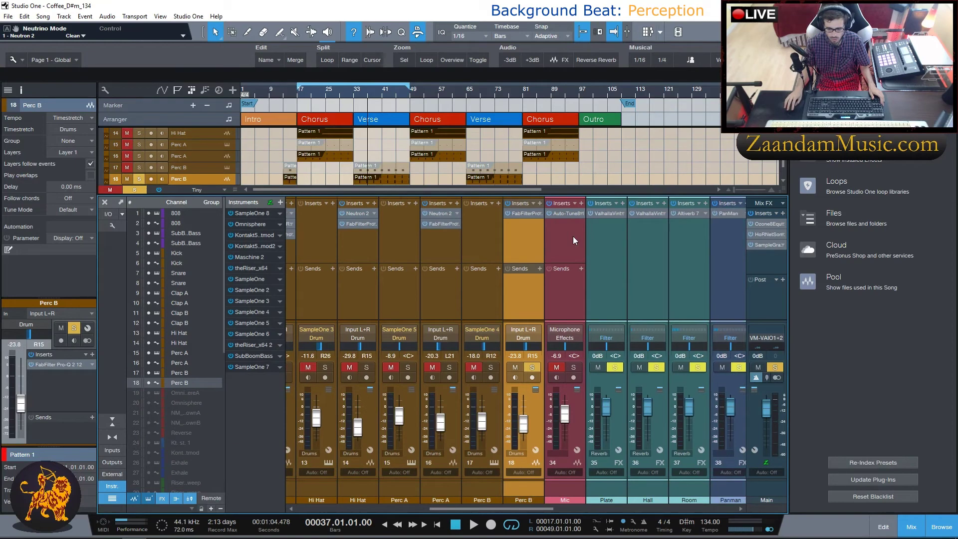
{"action": "scroll", "coordinate": [570, 235], "scroll_direction": "down", "scroll_amount": 2}
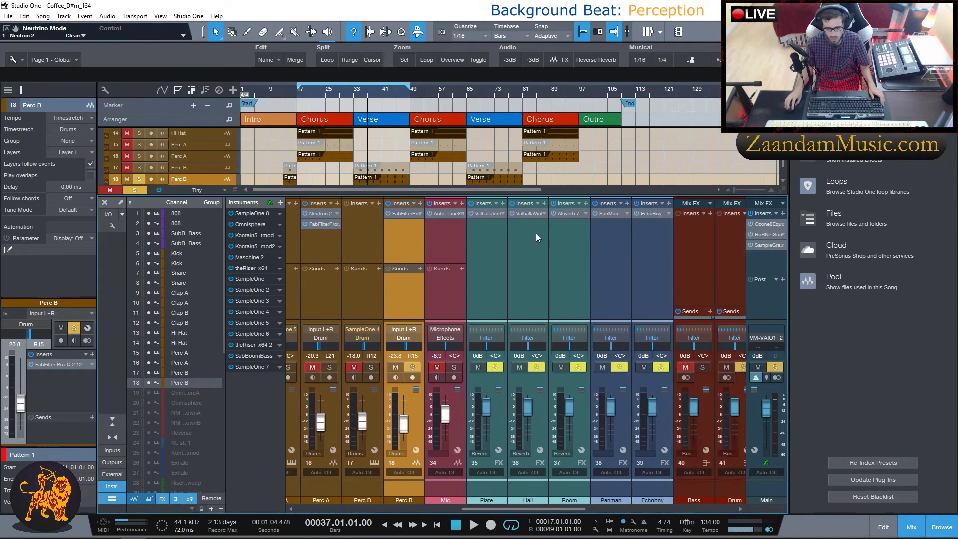
{"action": "left_click", "coordinate": [445, 244]}
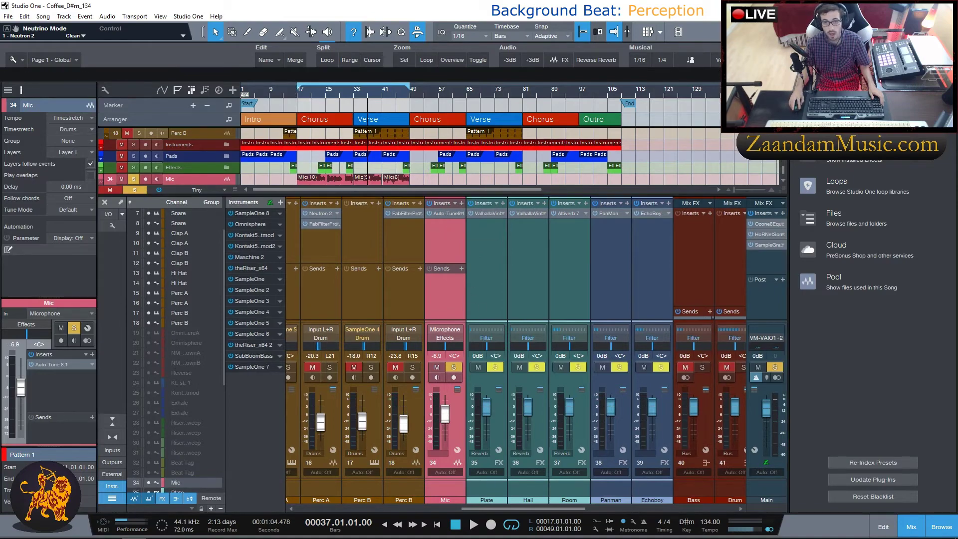
{"action": "double_click", "coordinate": [448, 214]}
{"action": "left_click_drag", "start_coordinate": [546, 106], "coordinate": [504, 112]}
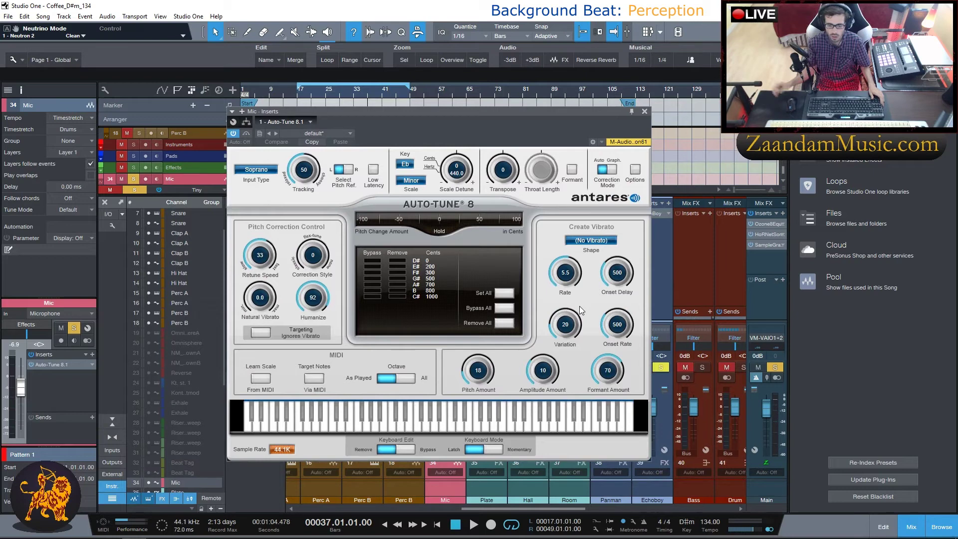
{"action": "left_click", "coordinate": [409, 166]}
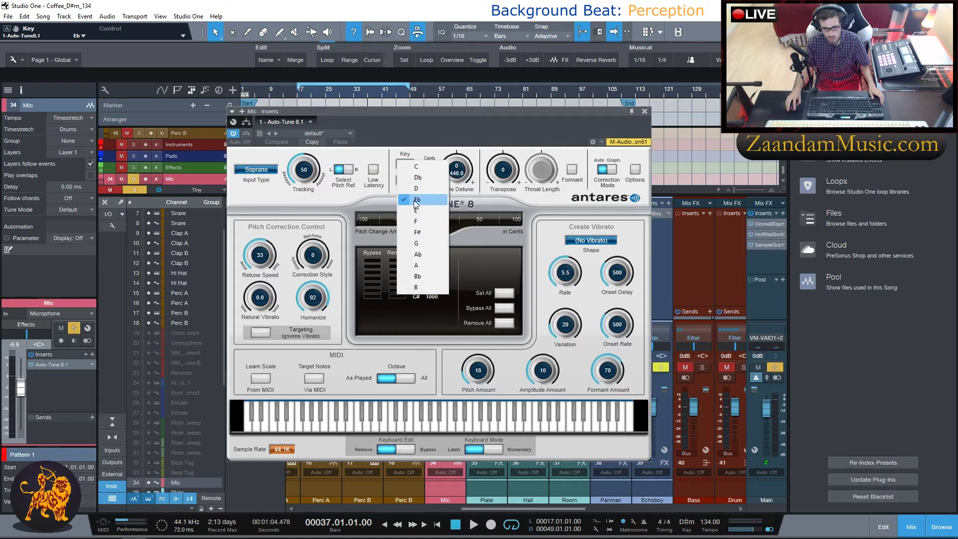
{"action": "left_click", "coordinate": [416, 201]}
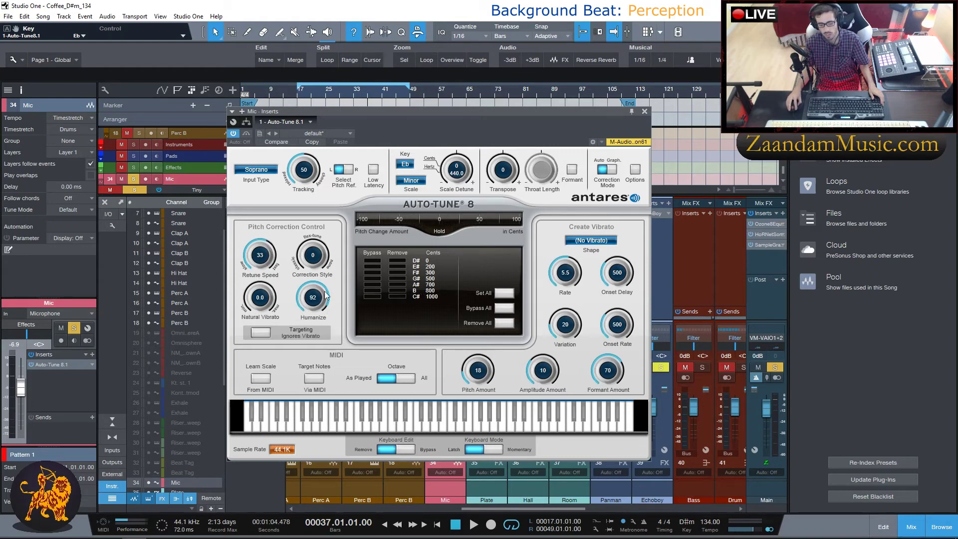
{"action": "left_click", "coordinate": [645, 112]}
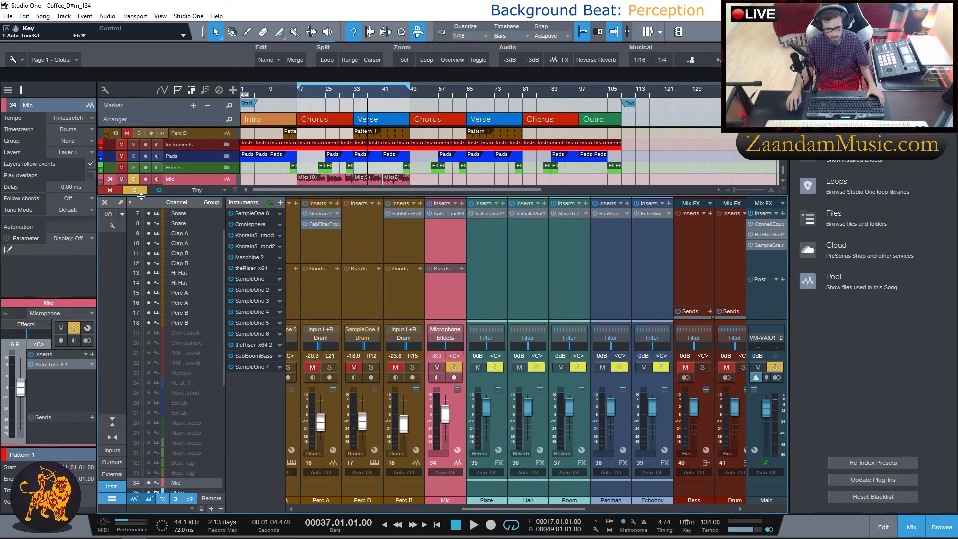
Locate the Mic track at the end of the arrangement and select its recorded clips
{"action": "scroll", "coordinate": [610, 268], "scroll_direction": "down", "scroll_amount": 3}
{"action": "left_click_drag", "start_coordinate": [492, 507], "coordinate": [469, 495]}
{"action": "scroll", "coordinate": [681, 153], "scroll_direction": "down", "scroll_amount": 2}
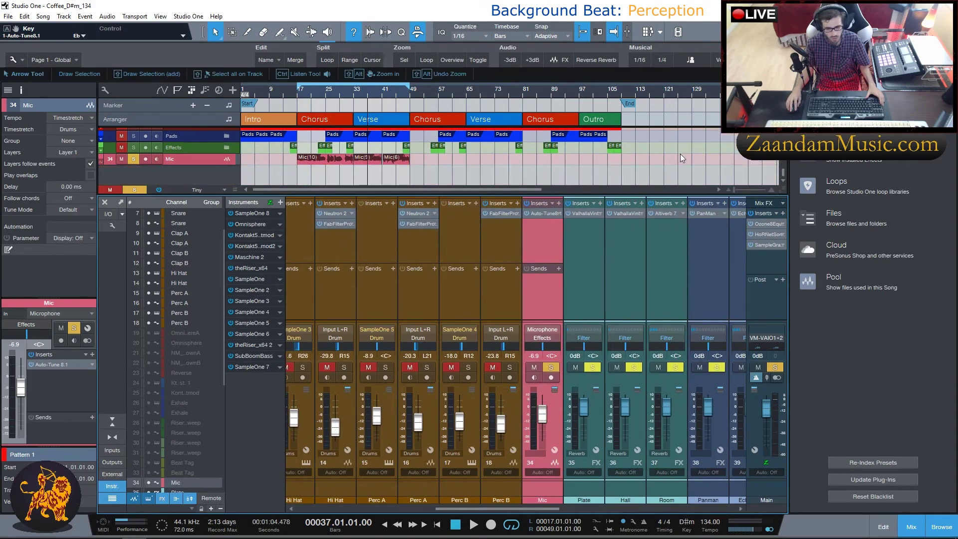
{"action": "left_click", "coordinate": [198, 163]}
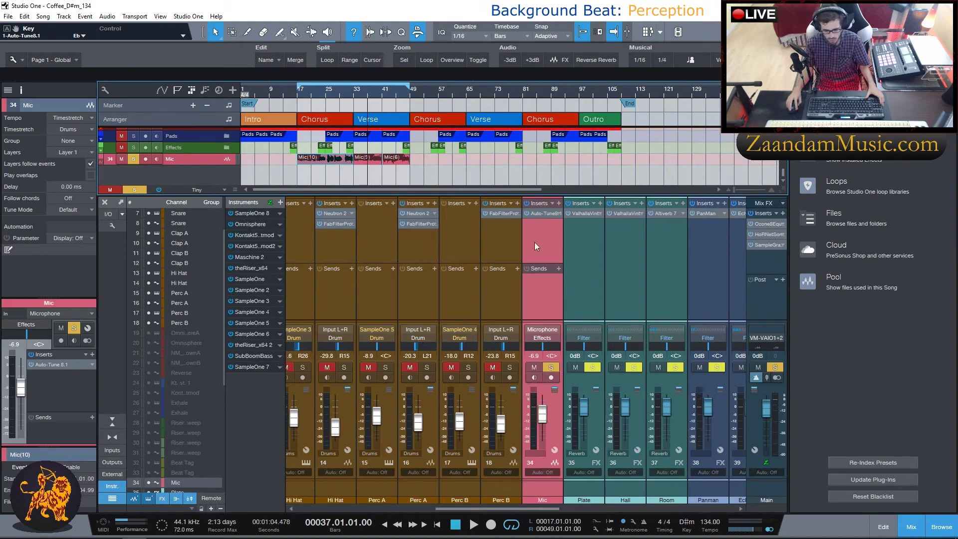
Show the hidden instrument, pad and effects channels in the mixer and look through them
{"action": "left_click", "coordinate": [134, 497]}
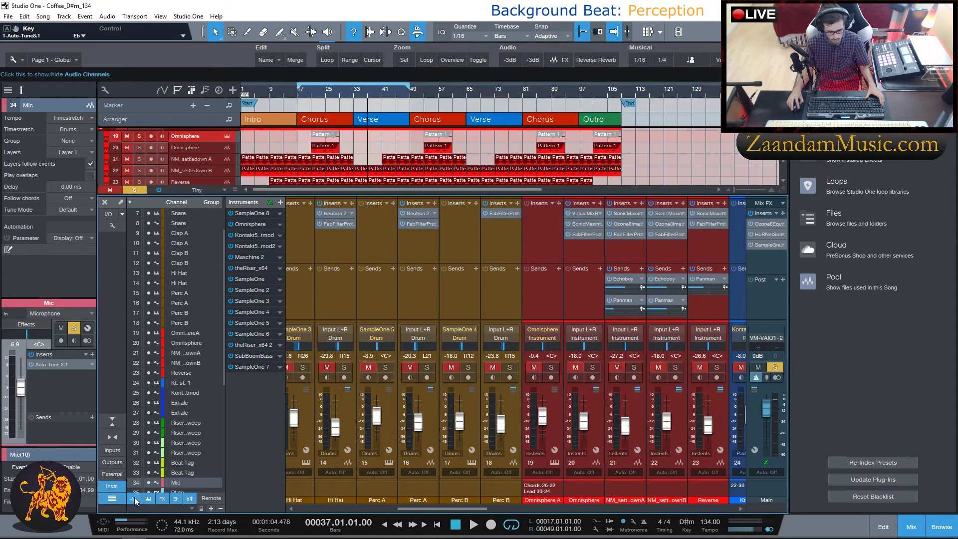
{"action": "left_click_drag", "start_coordinate": [423, 509], "coordinate": [530, 501]}
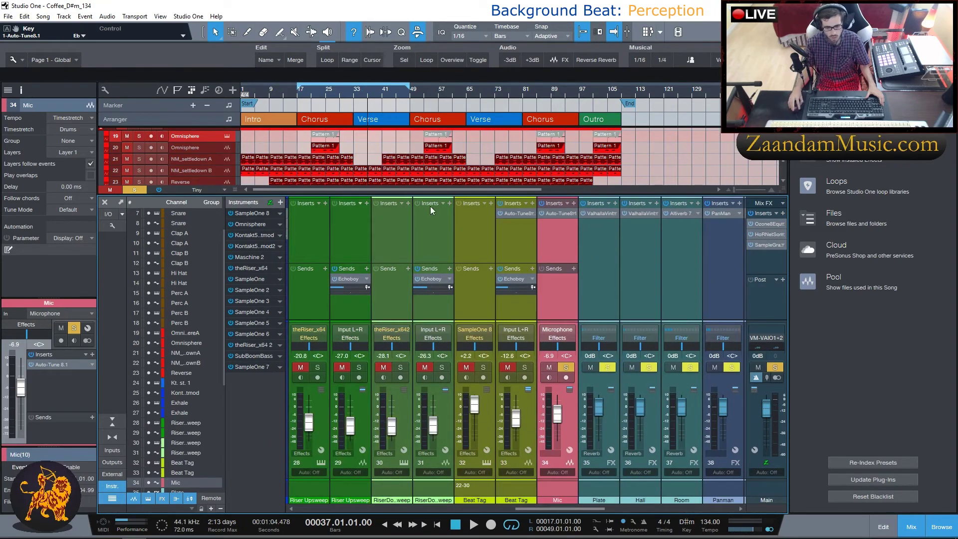
{"action": "left_click_drag", "start_coordinate": [556, 510], "coordinate": [449, 502]}
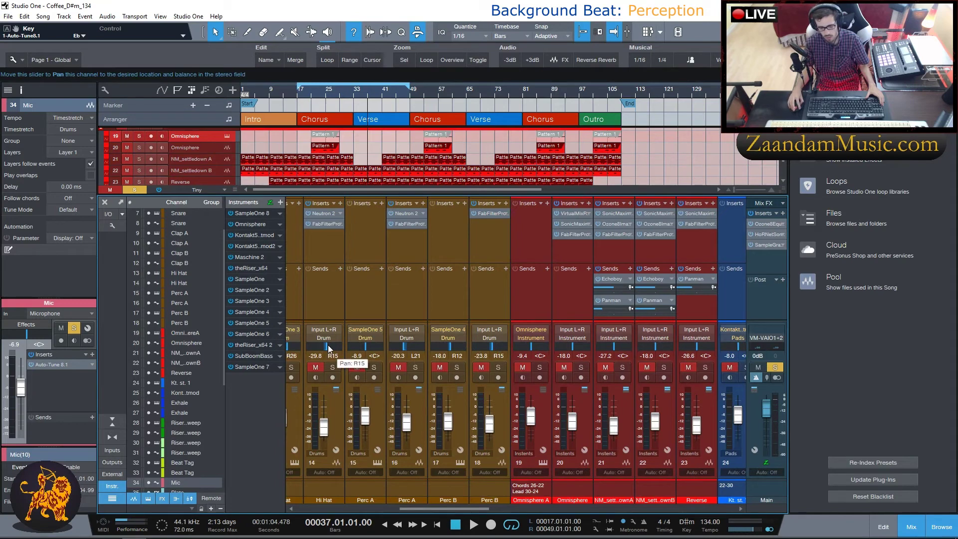
{"action": "left_click_drag", "start_coordinate": [474, 511], "coordinate": [462, 509]}
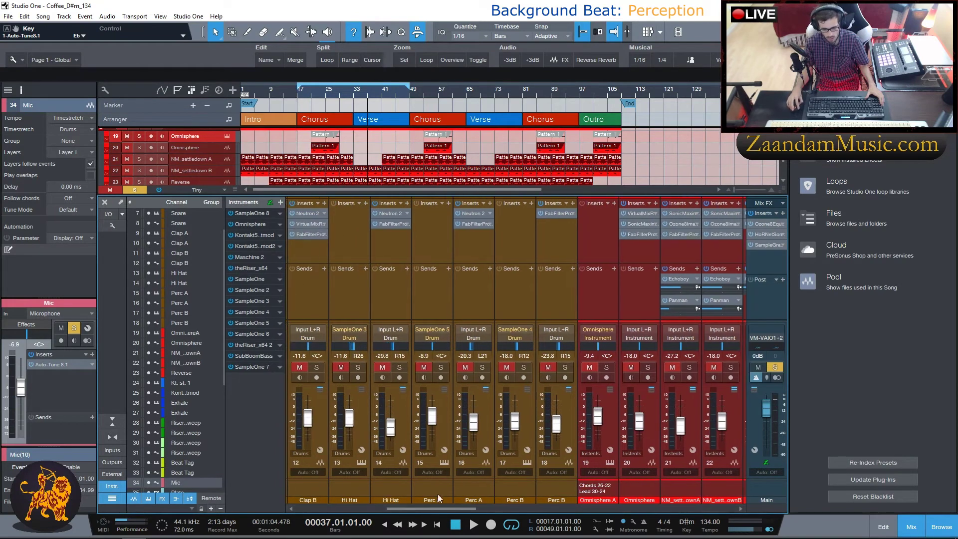
{"action": "left_click_drag", "start_coordinate": [458, 513], "coordinate": [525, 503]}
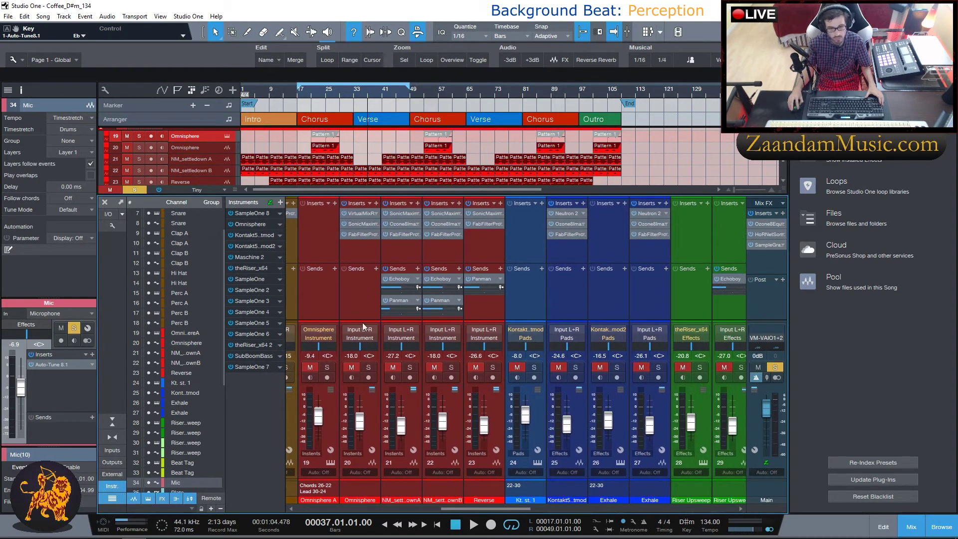
Select the Omnisphere audio channel and examine the FG-N and FG-116 modules in its Virtual Mix Rack insert
{"action": "left_click", "coordinate": [361, 247]}
{"action": "key", "text": "s"}
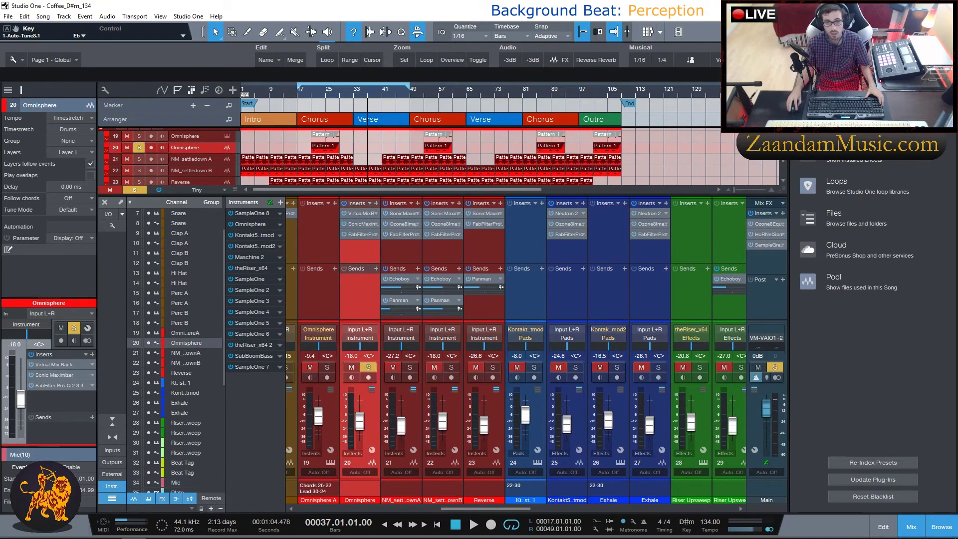
{"action": "left_click", "coordinate": [359, 213]}
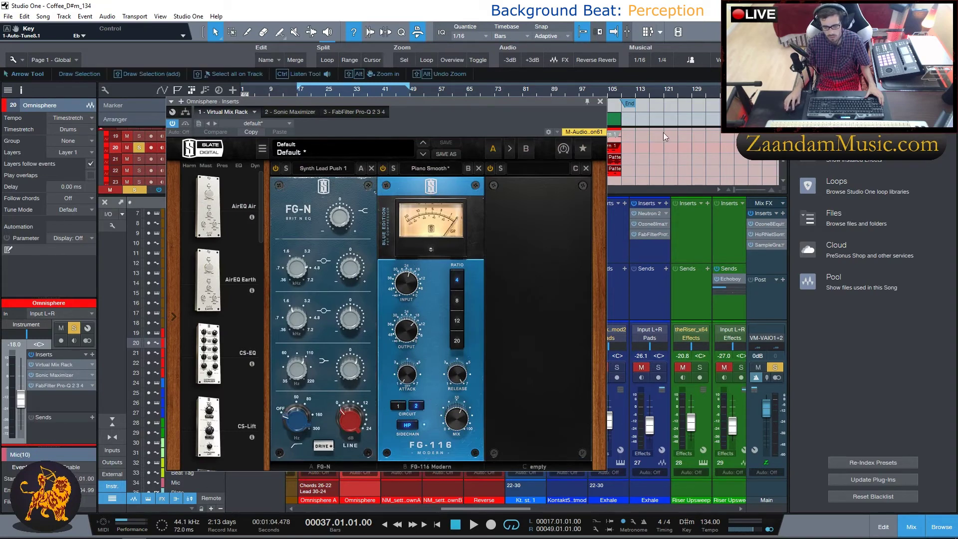
{"action": "left_click", "coordinate": [601, 102]}
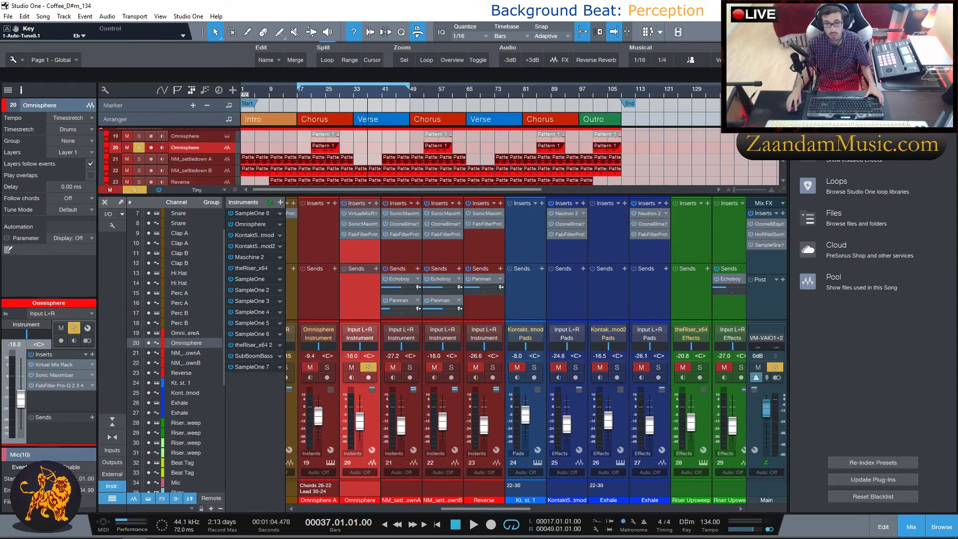
Inspect the Sonic Maximizer settings and the FabFilter Pro-Q 2 curve on the Omnisphere audio channel
{"action": "left_click", "coordinate": [360, 224]}
{"action": "left_click_drag", "start_coordinate": [262, 142], "coordinate": [344, 251]}
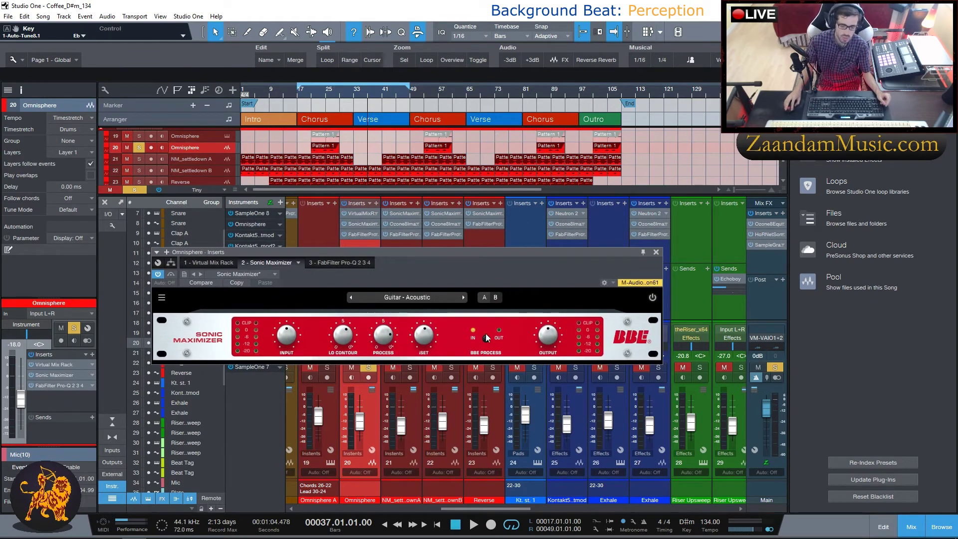
{"action": "left_click", "coordinate": [656, 252]}
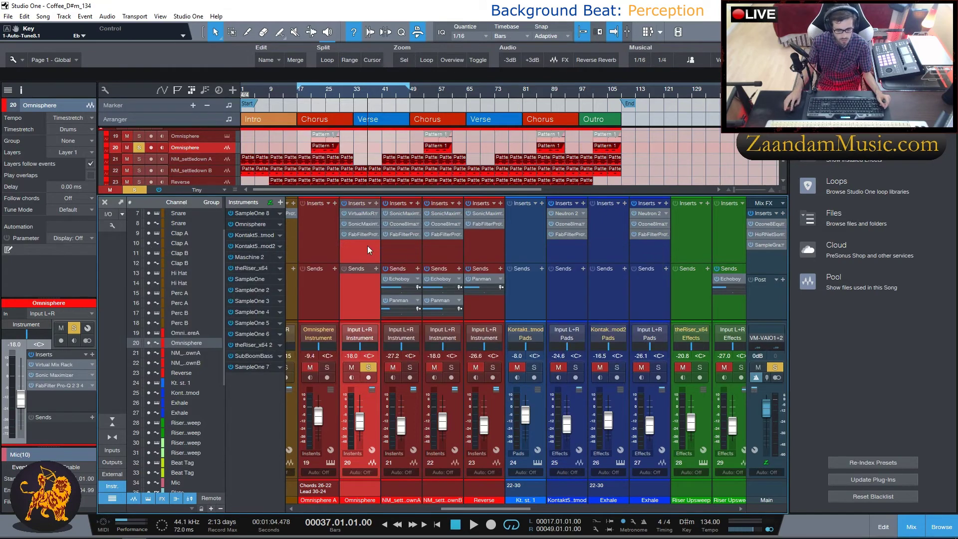
{"action": "left_click", "coordinate": [358, 234]}
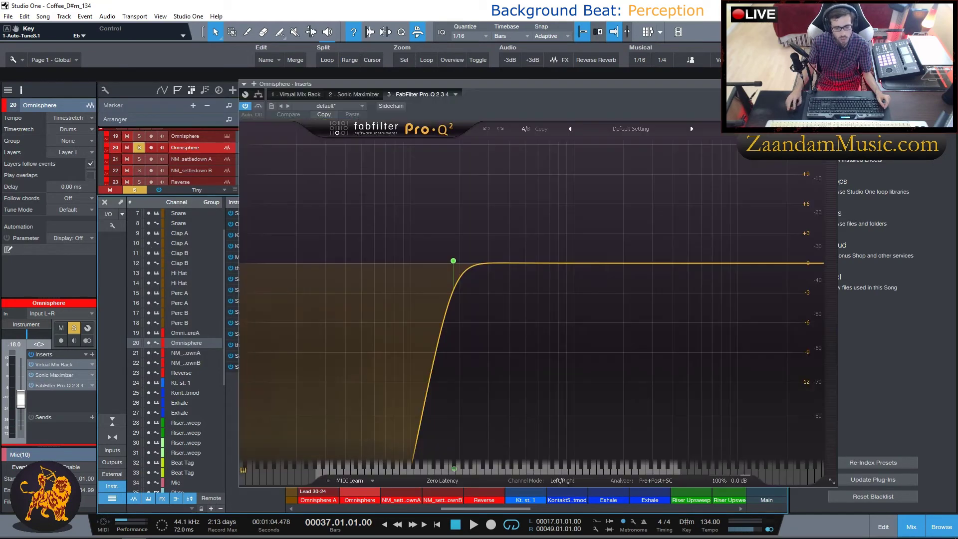
{"action": "left_click_drag", "start_coordinate": [520, 88], "coordinate": [453, 86]}
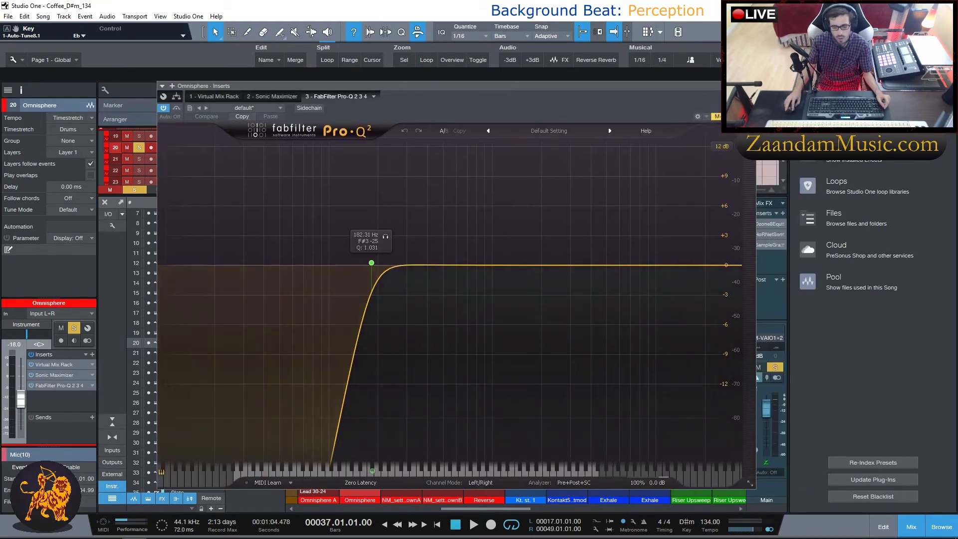
{"action": "key", "text": "Escape"}
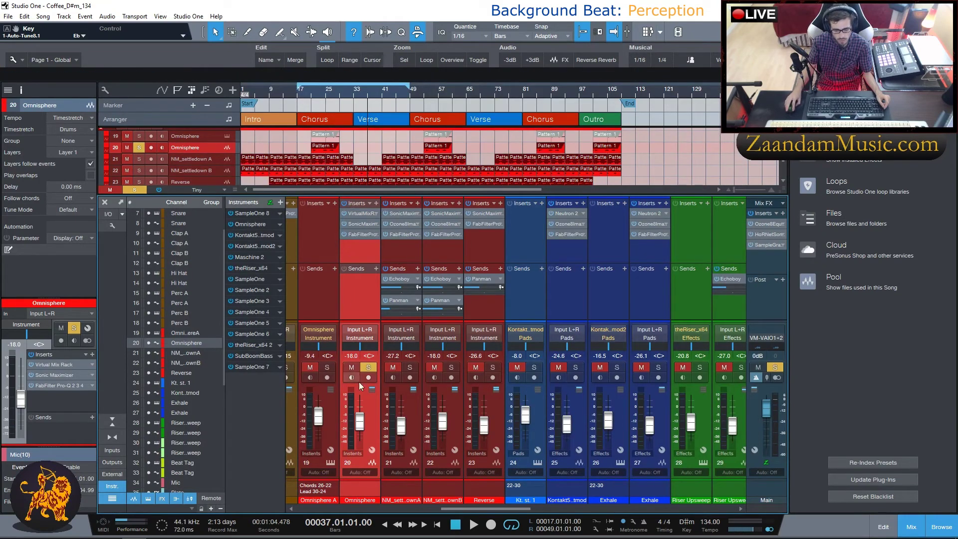
Select the NM_settledown A channel and inspect its Sonic Maximizer, Ozone 8 Imager and FabFilter Pro-Q 2 inserts
{"action": "left_click", "coordinate": [403, 255]}
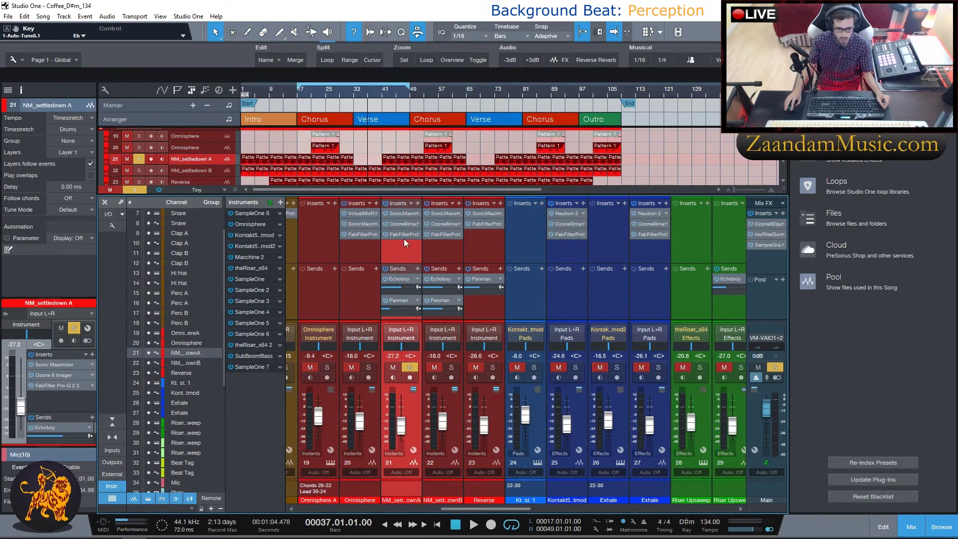
{"action": "left_click", "coordinate": [402, 213]}
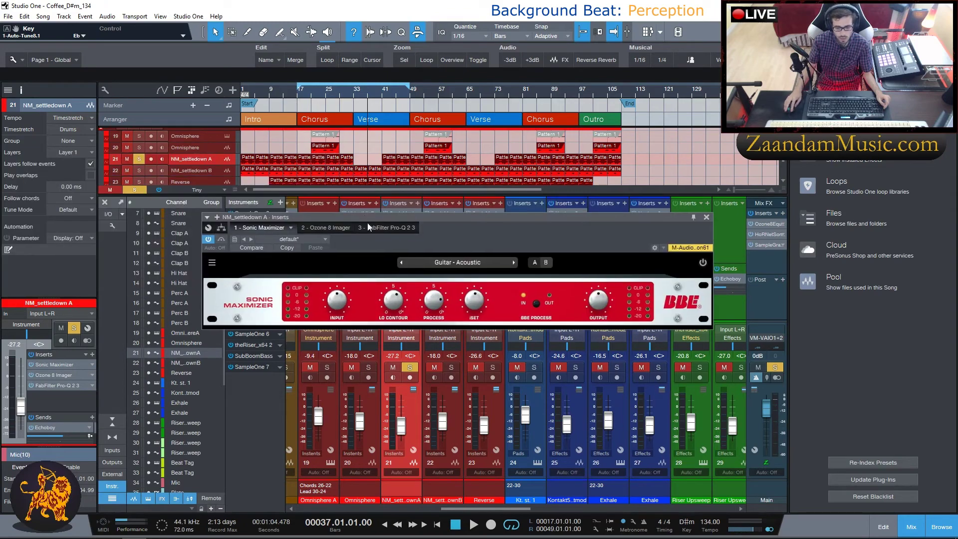
{"action": "left_click", "coordinate": [706, 219]}
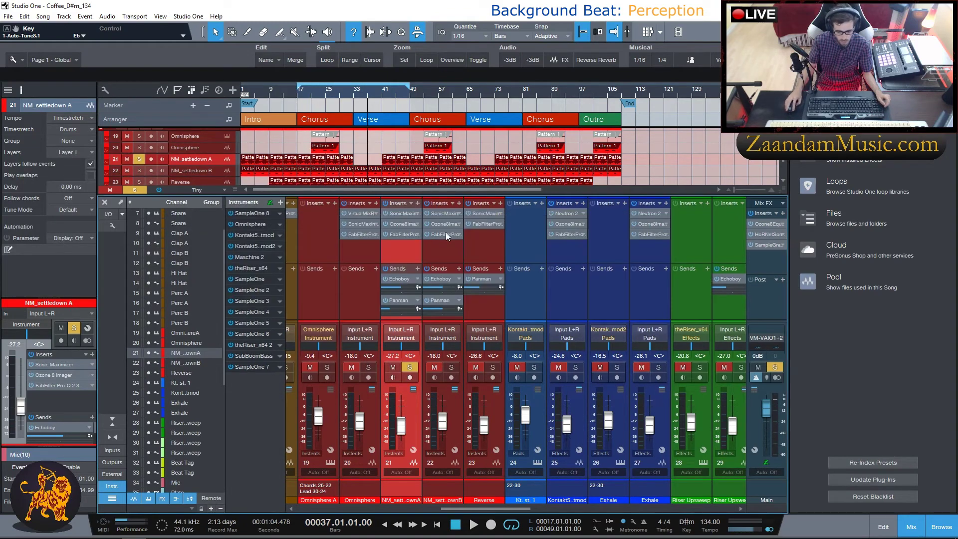
{"action": "left_click", "coordinate": [403, 223]}
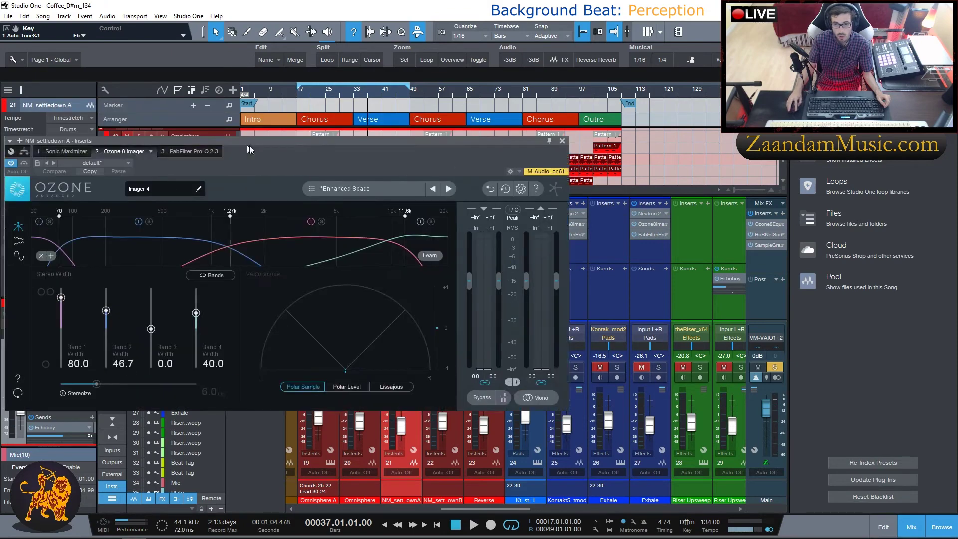
{"action": "left_click_drag", "start_coordinate": [249, 149], "coordinate": [398, 183]}
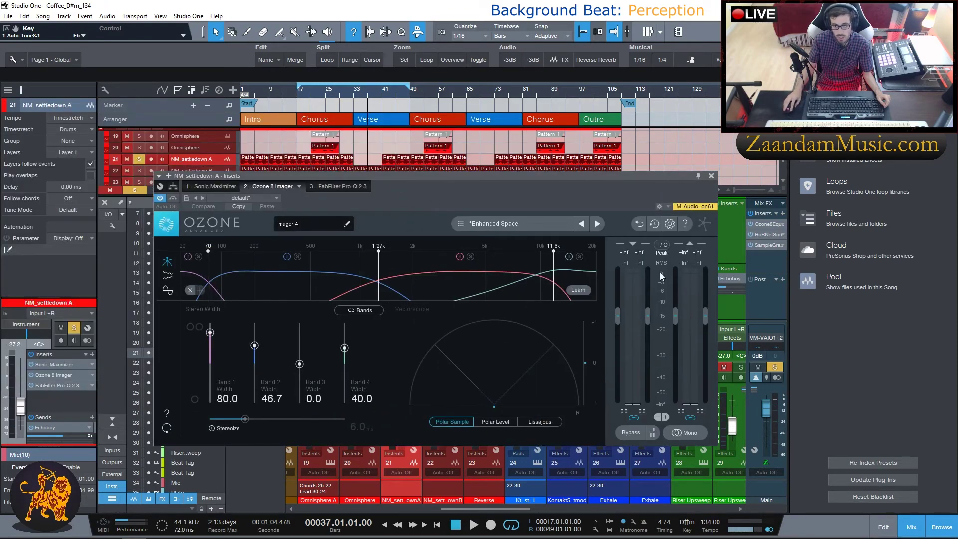
{"action": "left_click", "coordinate": [712, 176]}
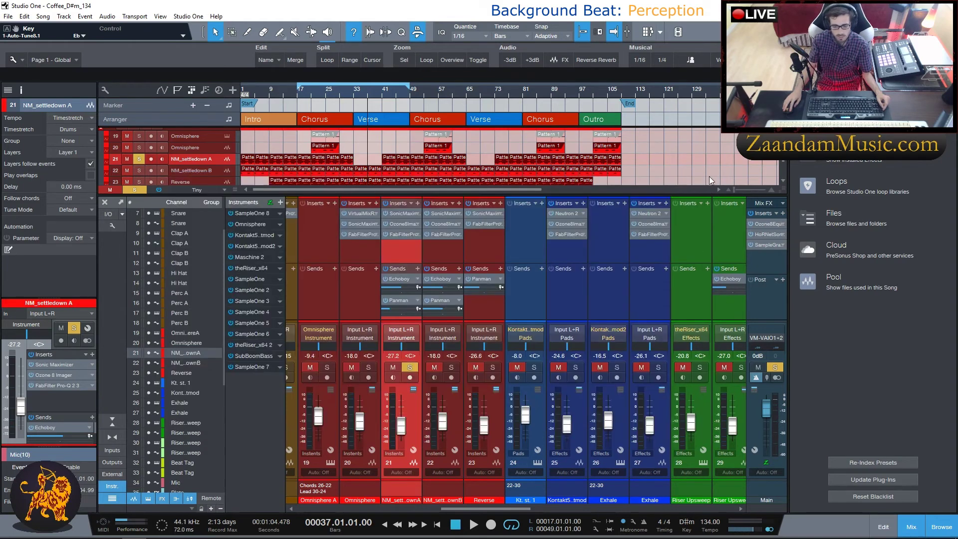
{"action": "left_click", "coordinate": [397, 234]}
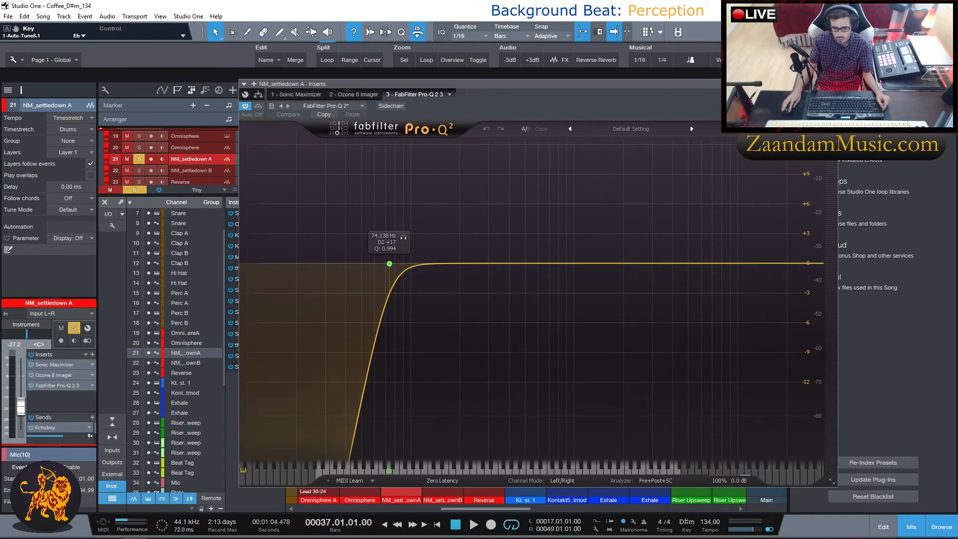
{"action": "left_click", "coordinate": [833, 84]}
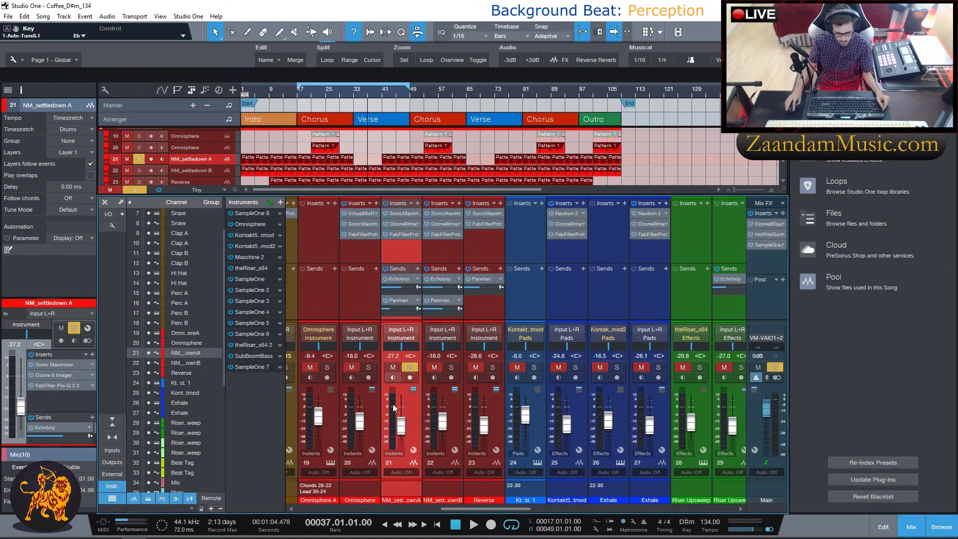
Select the NM_settledown B channel and inspect its Sonic Maximizer, Ozone 8 Imager and FabFilter Pro-Q 2 inserts
{"action": "left_click", "coordinate": [438, 267]}
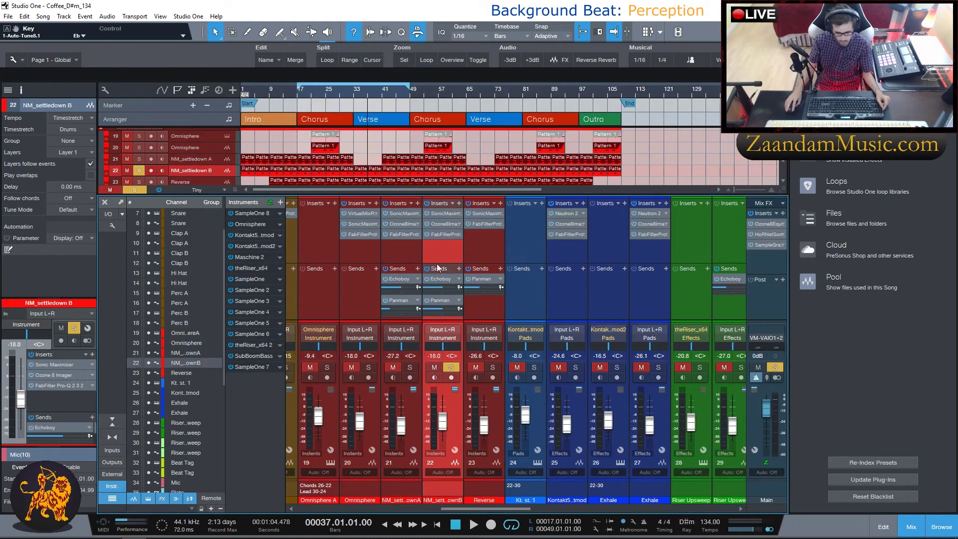
{"action": "left_click", "coordinate": [439, 213]}
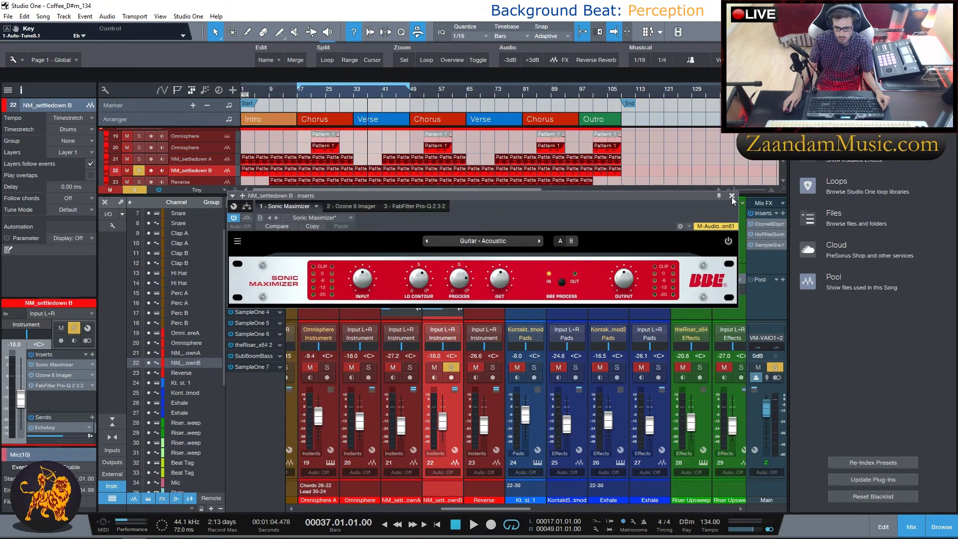
{"action": "left_click", "coordinate": [732, 195]}
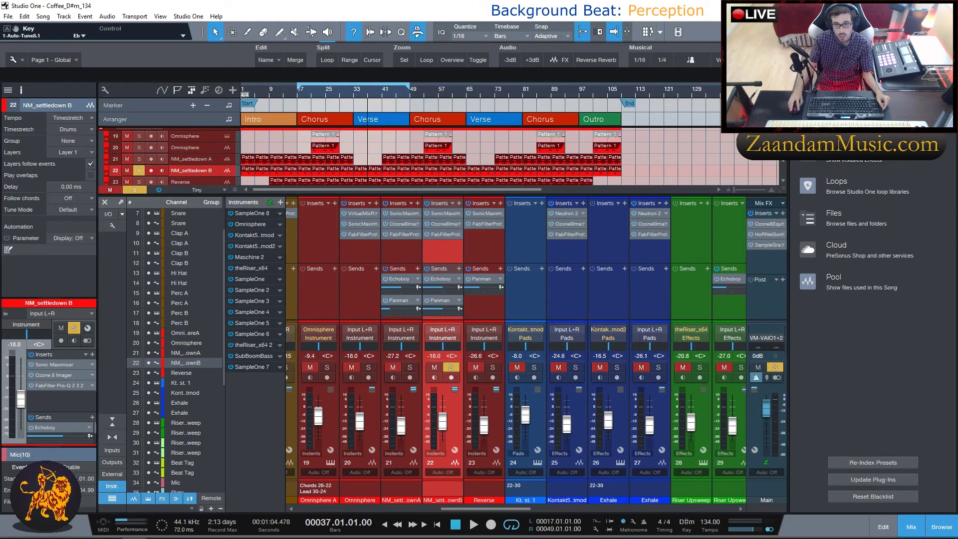
{"action": "left_click", "coordinate": [442, 223]}
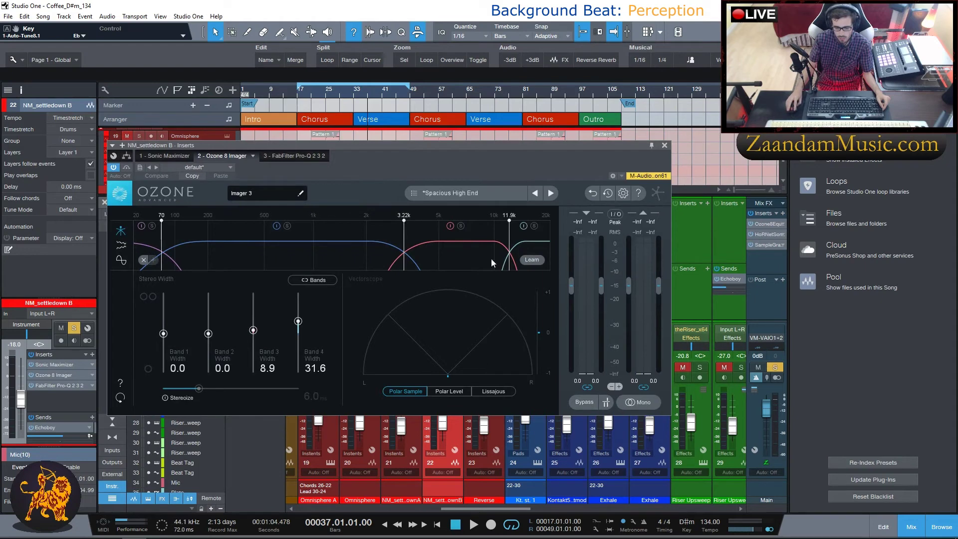
{"action": "left_click", "coordinate": [664, 145]}
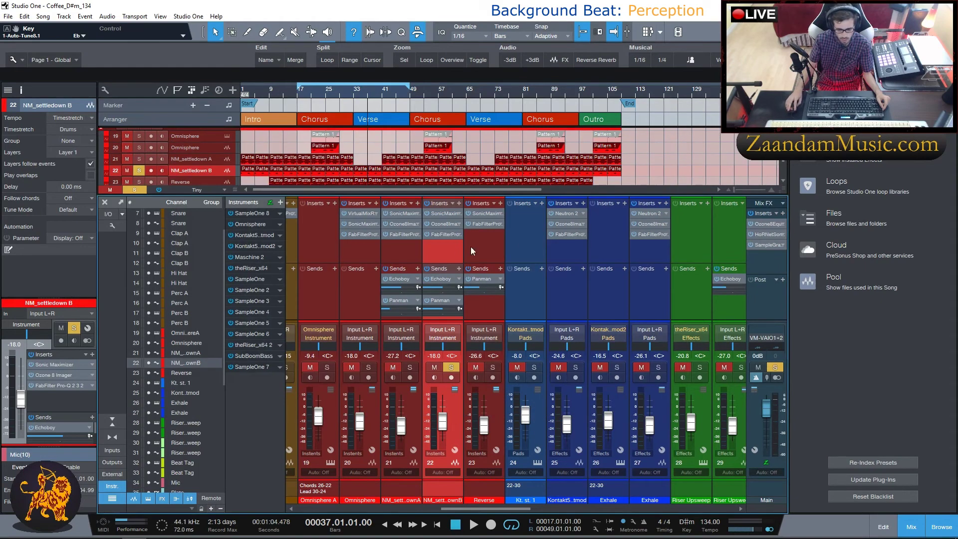
{"action": "left_click", "coordinate": [441, 235]}
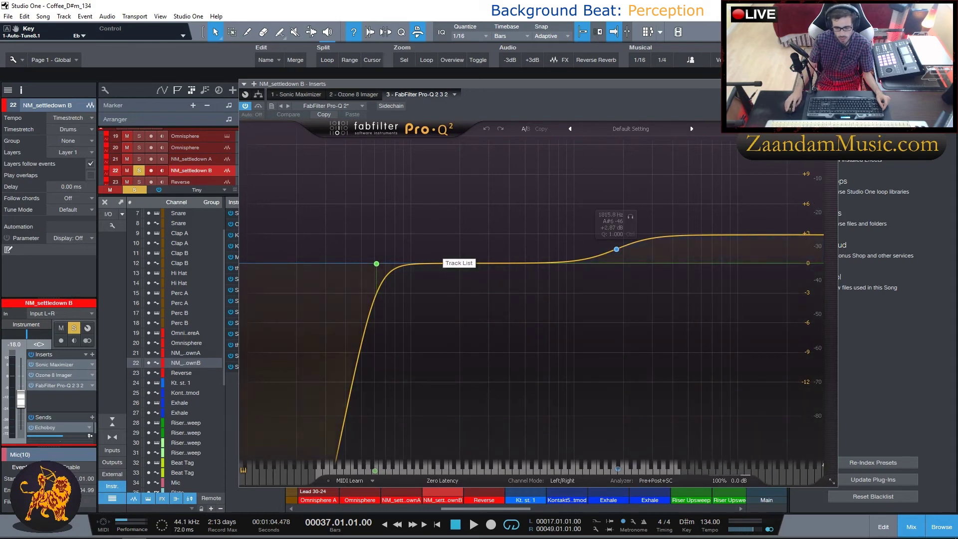
{"action": "left_click", "coordinate": [833, 84]}
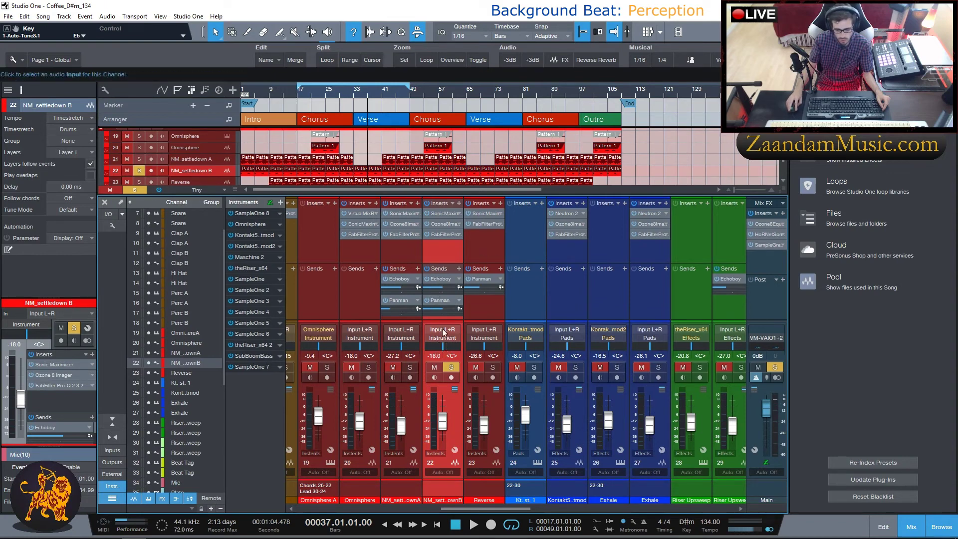
Select the Reverse channel and inspect its Sonic Maximizer and FabFilter Pro-Q 2 inserts
{"action": "left_click", "coordinate": [483, 247]}
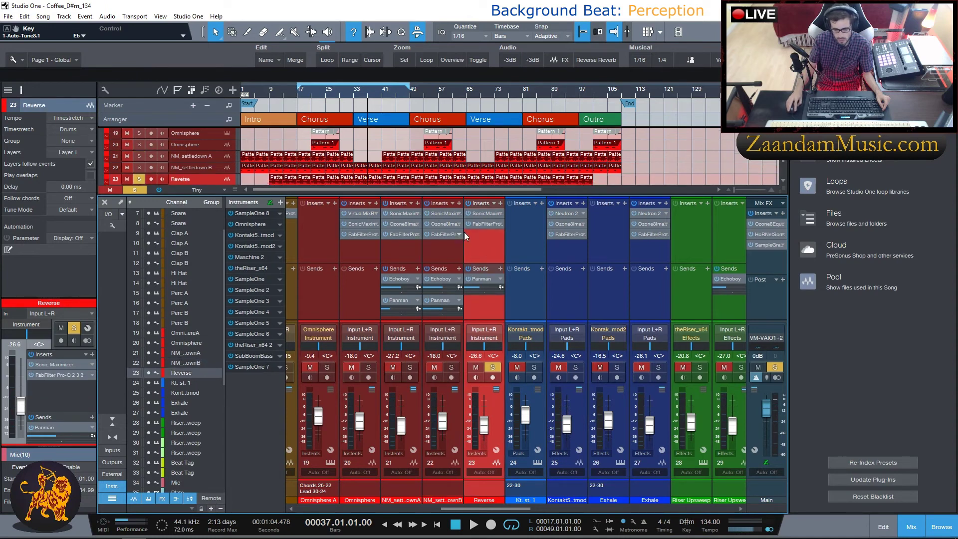
{"action": "double_click", "coordinate": [481, 213]}
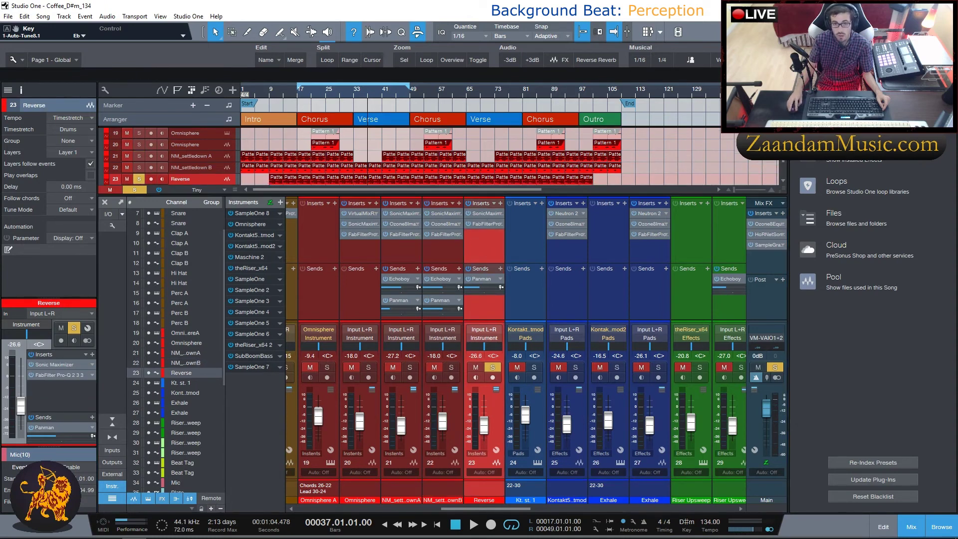
{"action": "left_click_drag", "start_coordinate": [361, 163], "coordinate": [387, 240]}
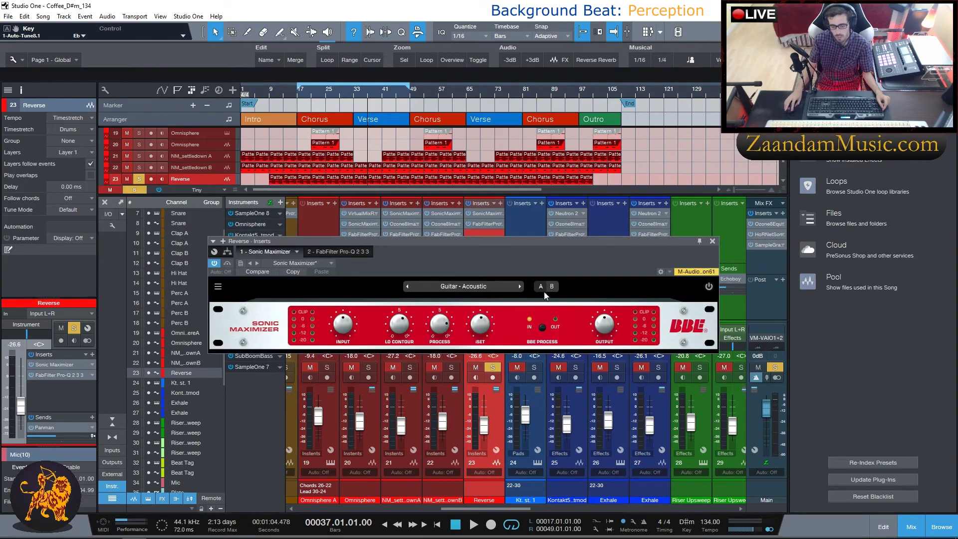
{"action": "left_click", "coordinate": [712, 241]}
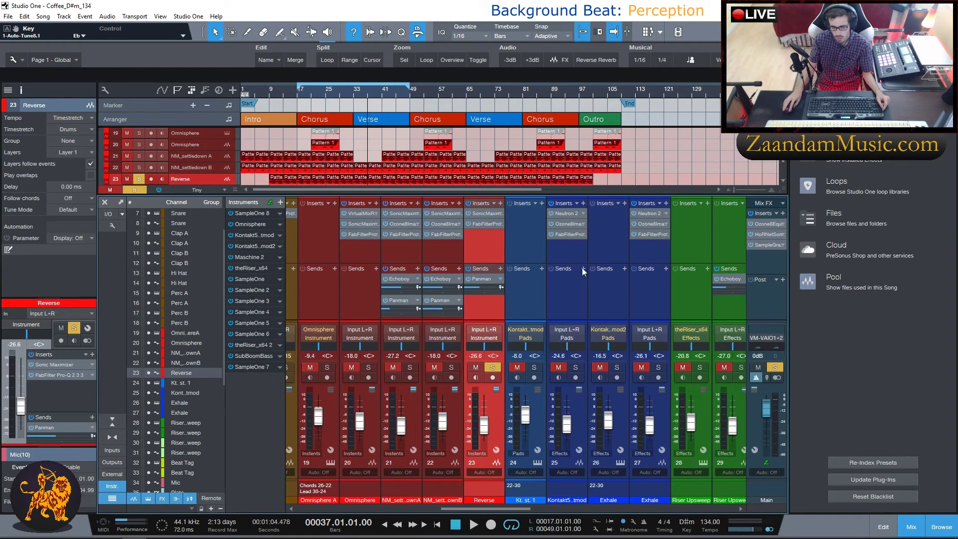
{"action": "left_click", "coordinate": [484, 224]}
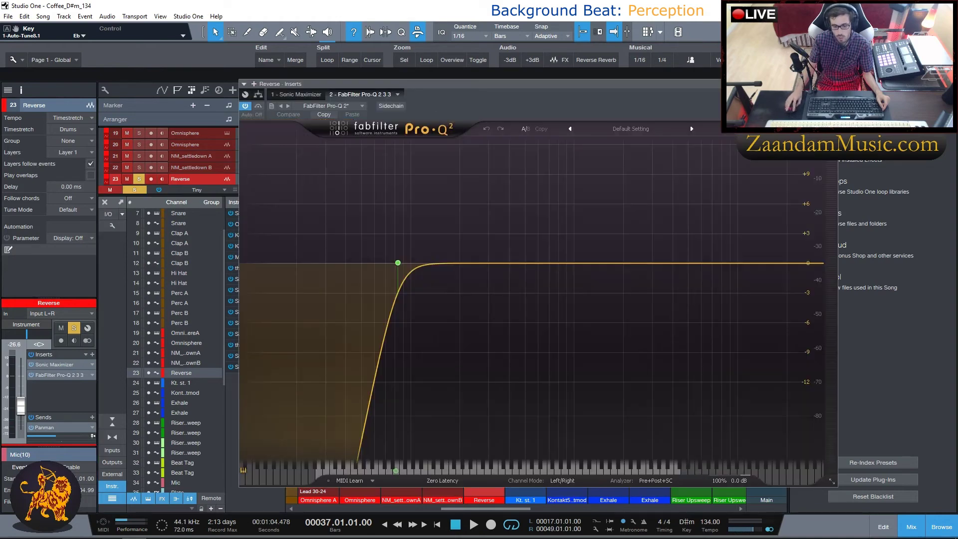
{"action": "left_click", "coordinate": [833, 84]}
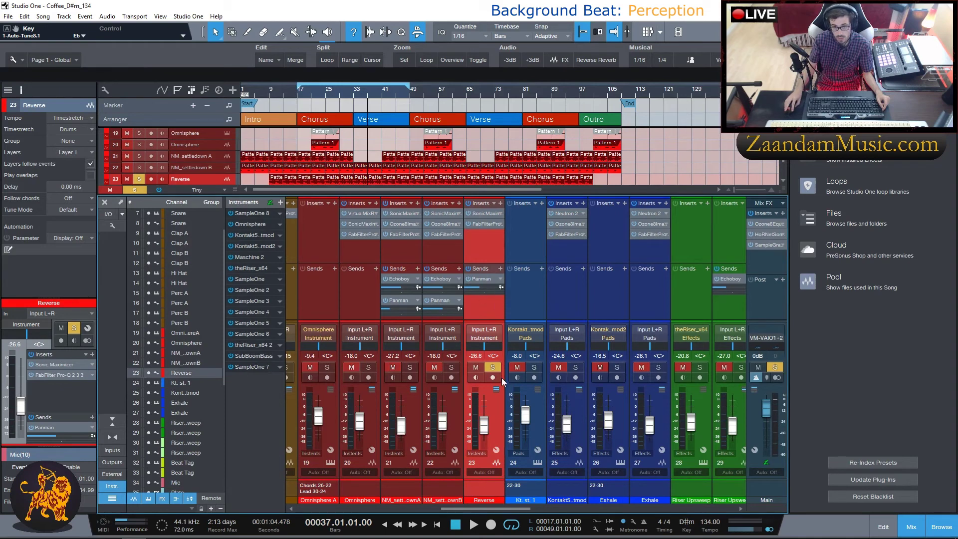
Go through the two Kontakt pad channels and examine the Neutron 2 insert on the audio one
{"action": "scroll", "coordinate": [468, 510], "scroll_direction": "left", "scroll_amount": 2}
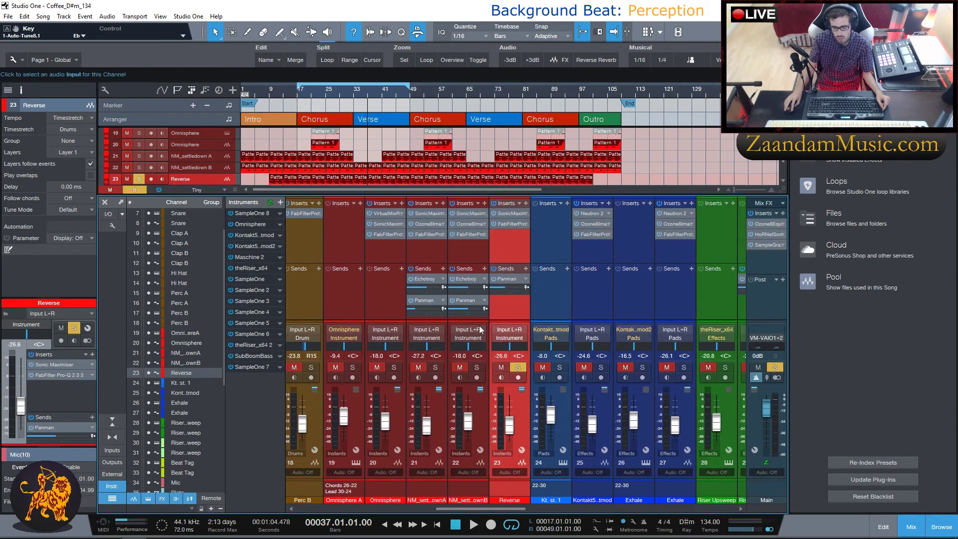
{"action": "left_click_drag", "start_coordinate": [481, 508], "coordinate": [520, 507]}
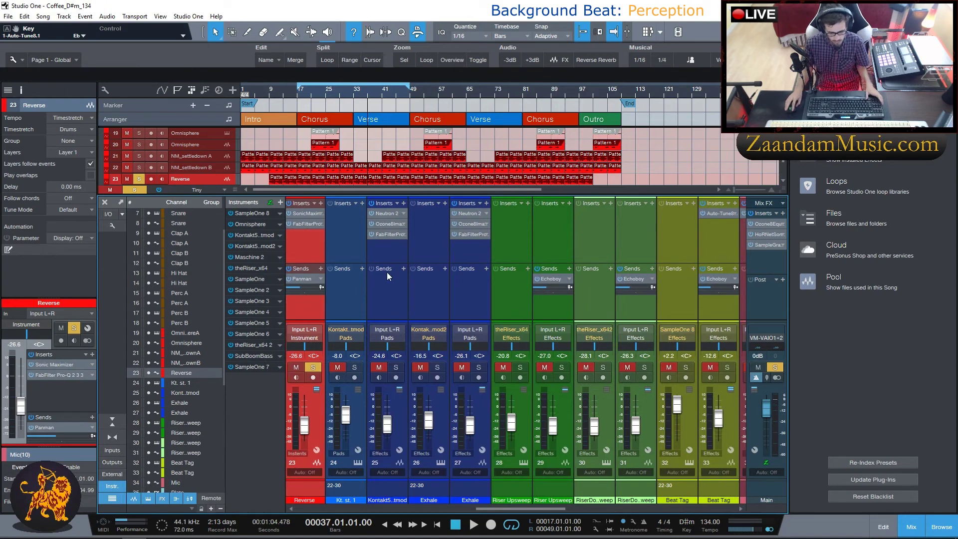
{"action": "left_click", "coordinate": [340, 245]}
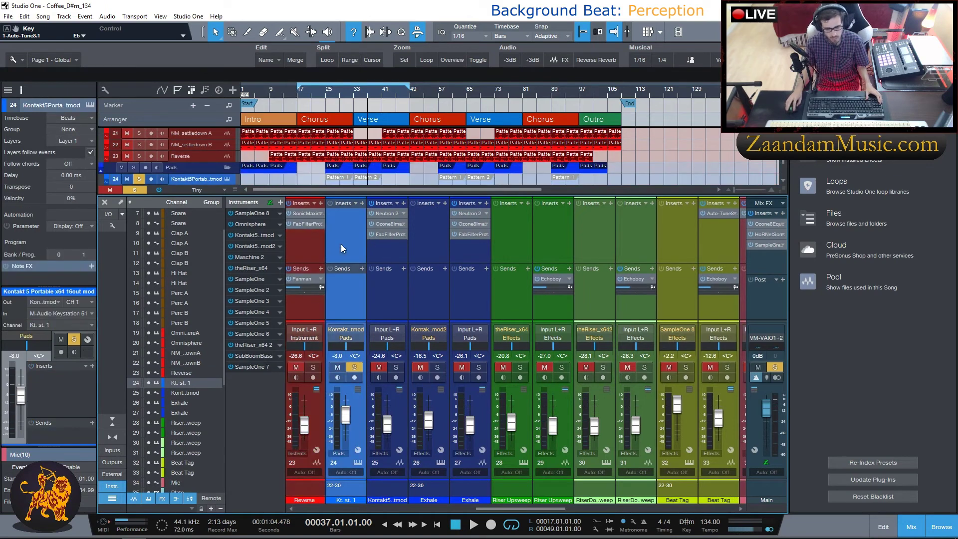
{"action": "left_click", "coordinate": [391, 252]}
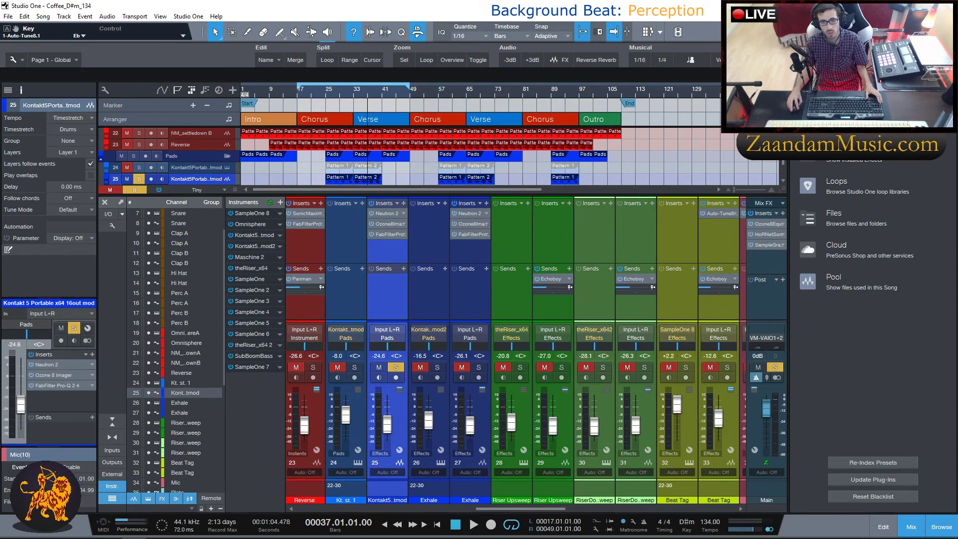
{"action": "left_click", "coordinate": [385, 213]}
{"action": "left_click_drag", "start_coordinate": [364, 98], "coordinate": [594, 134]}
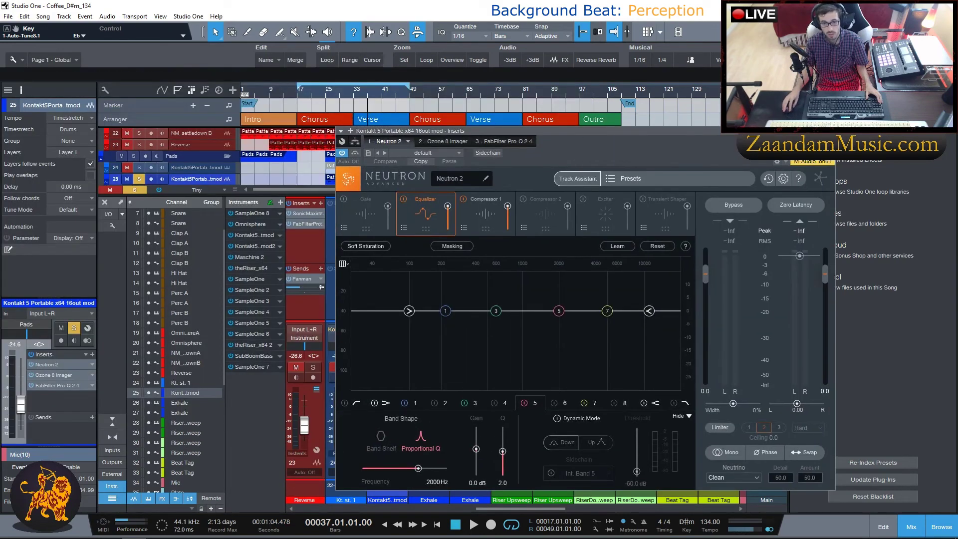
{"action": "left_click", "coordinate": [832, 131]}
{"action": "left_click", "coordinate": [302, 223]}
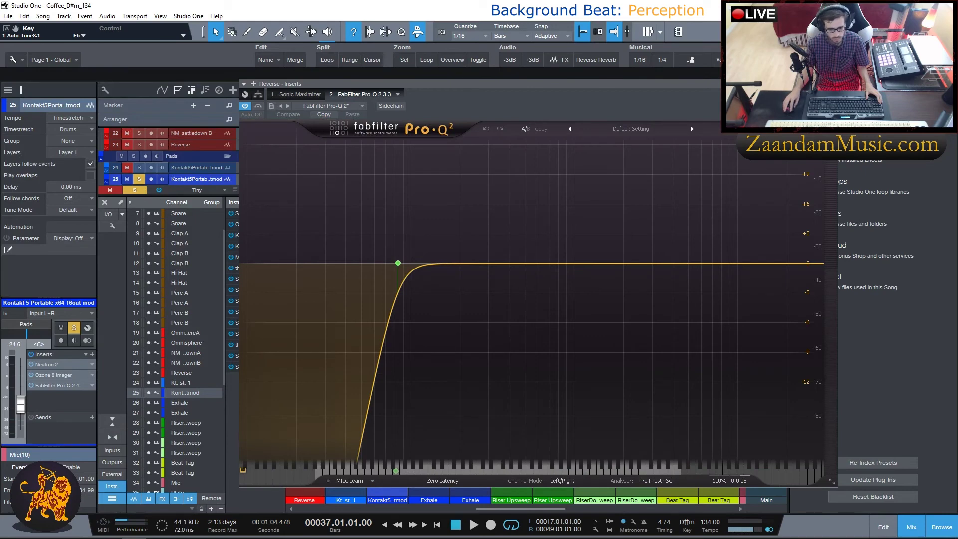
{"action": "left_click", "coordinate": [832, 83]}
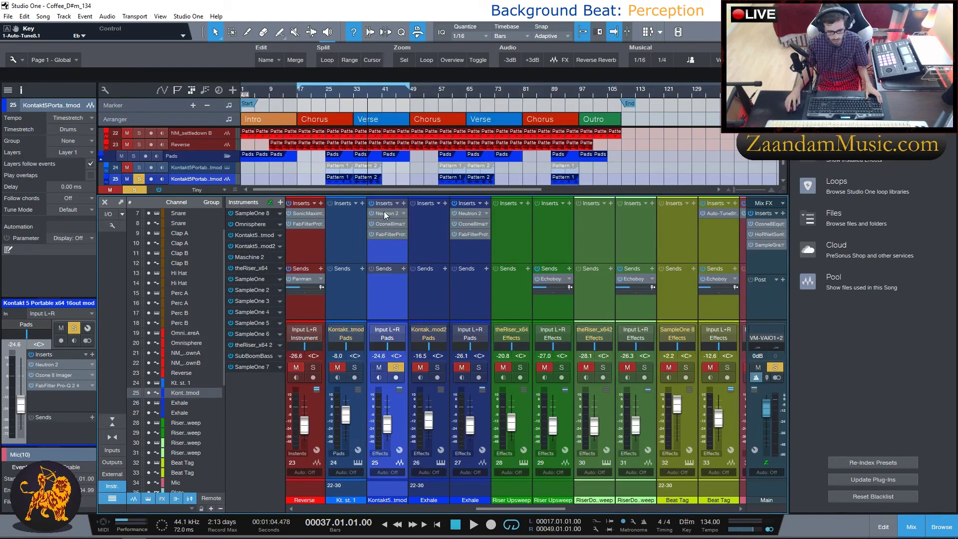
Inspect the FabFilter Pro-Q 2 curve and the Ozone 8 Imager widths on the Kontakt pad audio channel
{"action": "left_click", "coordinate": [385, 234]}
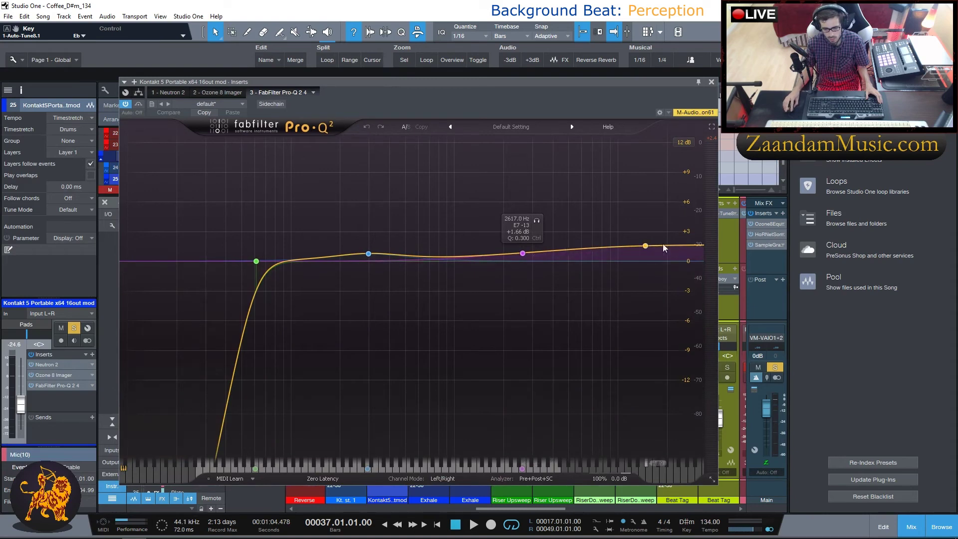
{"action": "left_click", "coordinate": [712, 82]}
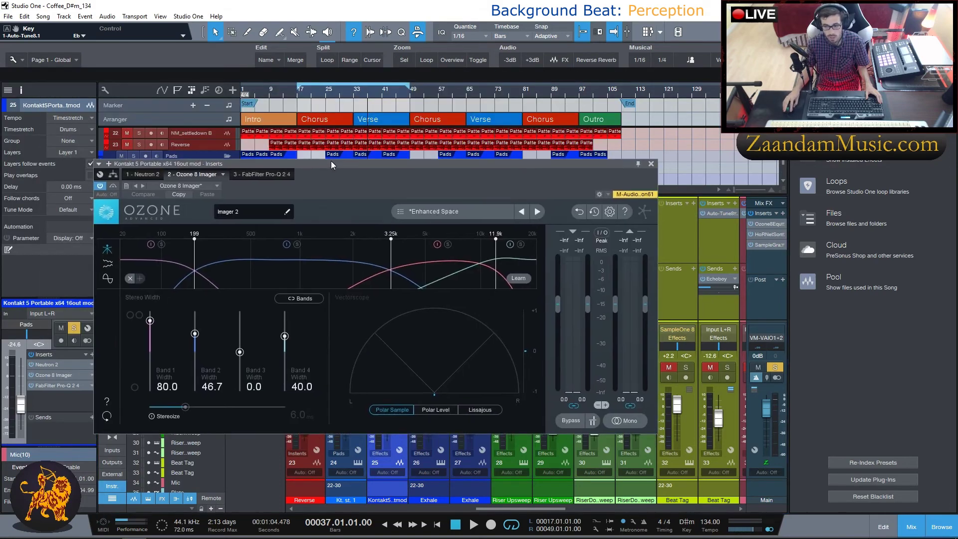
{"action": "left_click", "coordinate": [650, 164]}
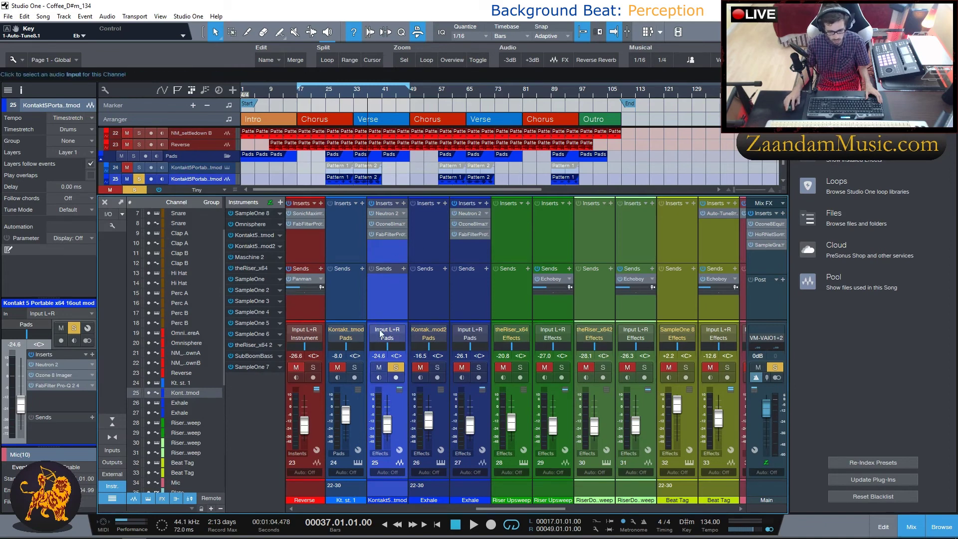
Go through the two Exhale pad channels and examine the audio one's Neutron 2 equalizer, both compressors and exciter
{"action": "left_click", "coordinate": [433, 242]}
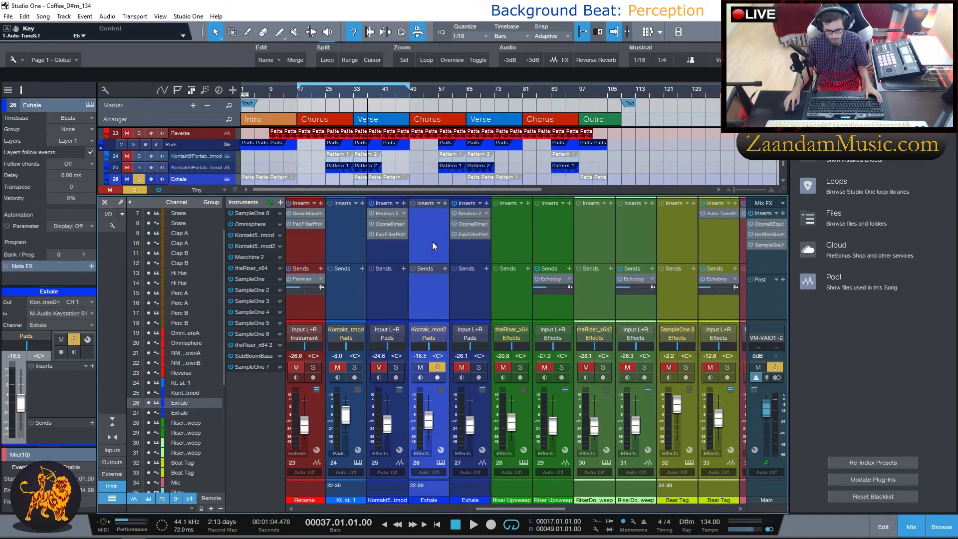
{"action": "left_click", "coordinate": [470, 258]}
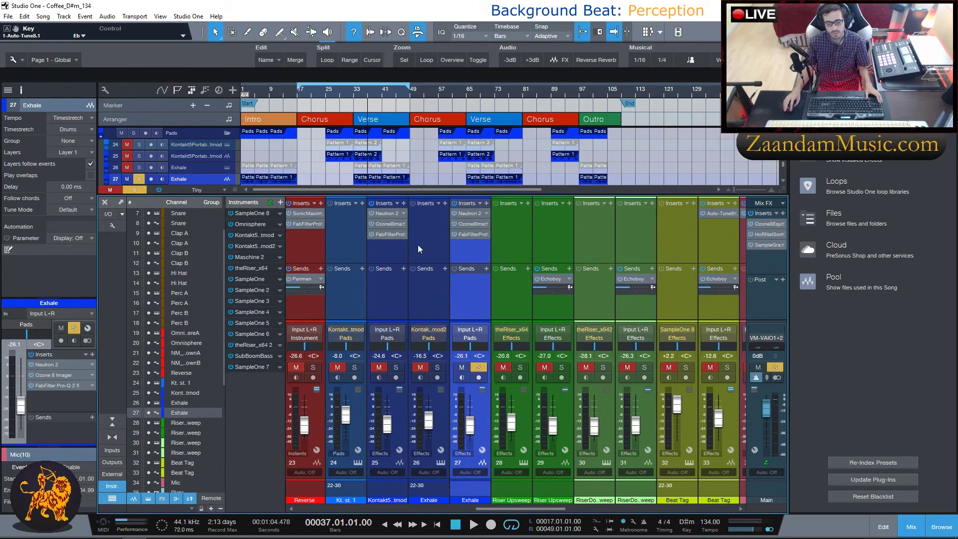
{"action": "left_click", "coordinate": [471, 213]}
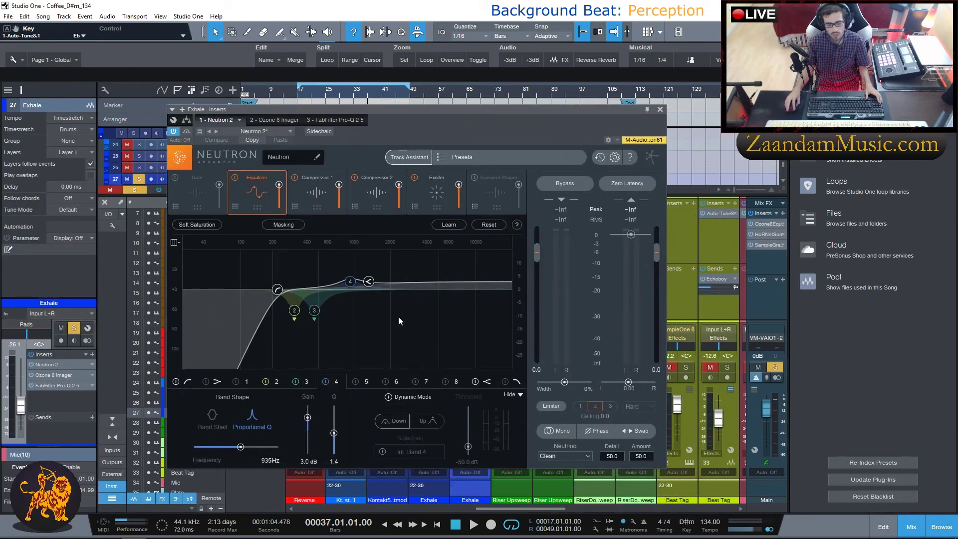
{"action": "left_click", "coordinate": [332, 209]}
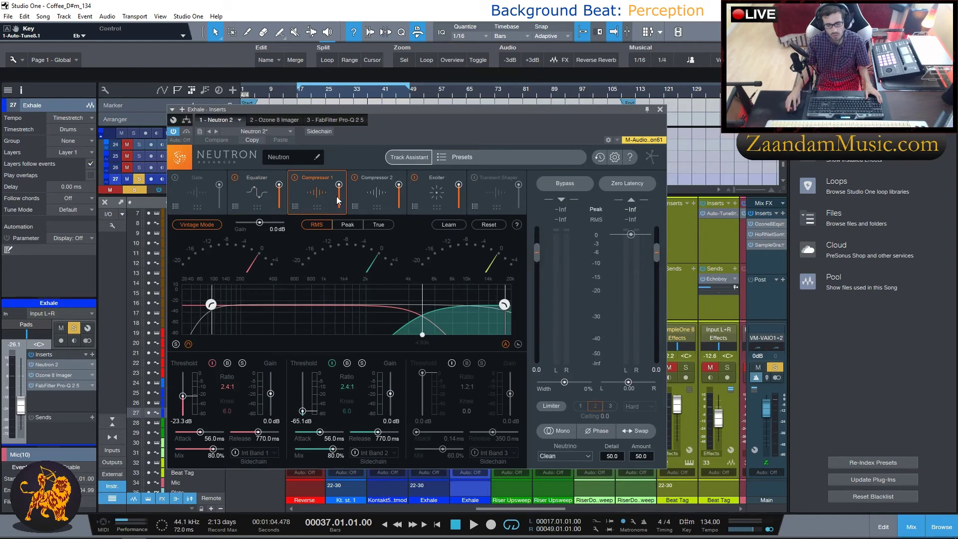
{"action": "left_click", "coordinate": [388, 206]}
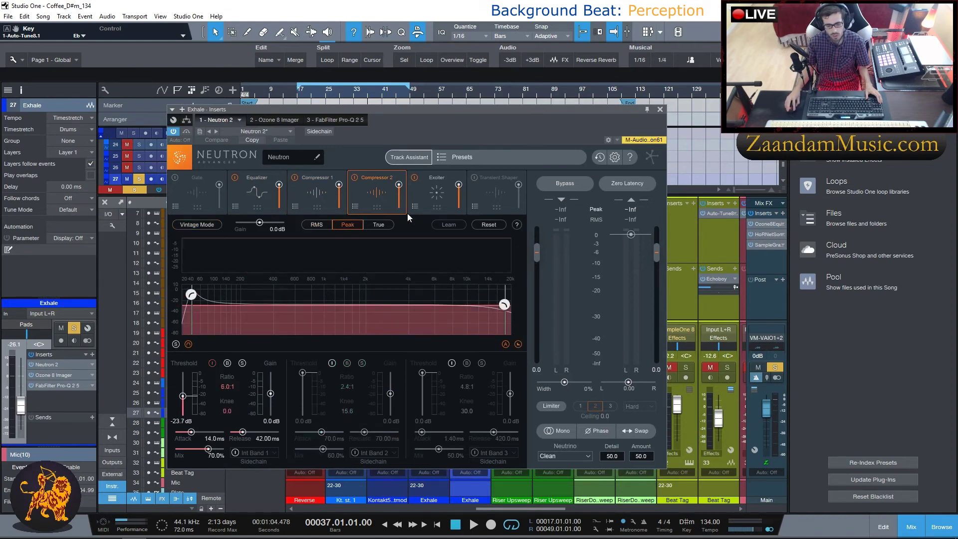
{"action": "left_click", "coordinate": [447, 208]}
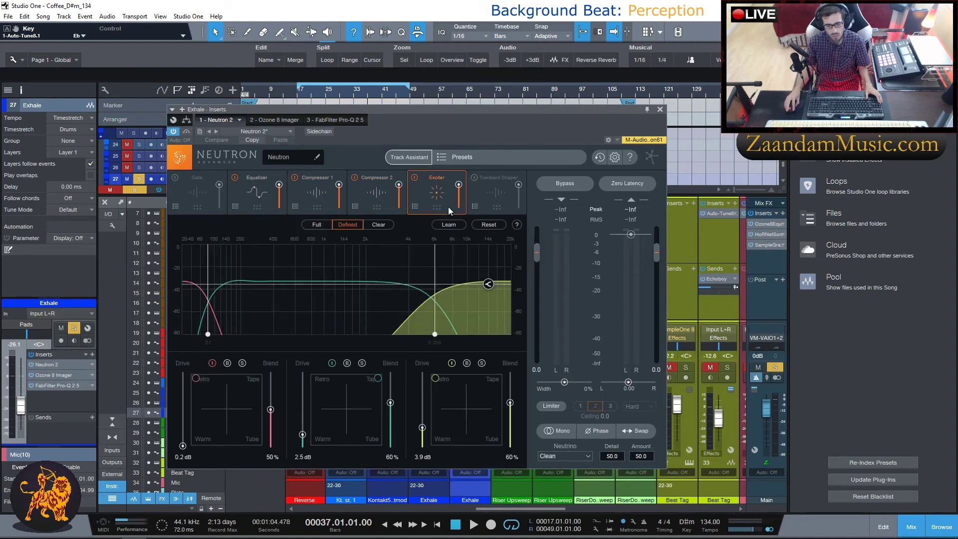
{"action": "left_click", "coordinate": [660, 109]}
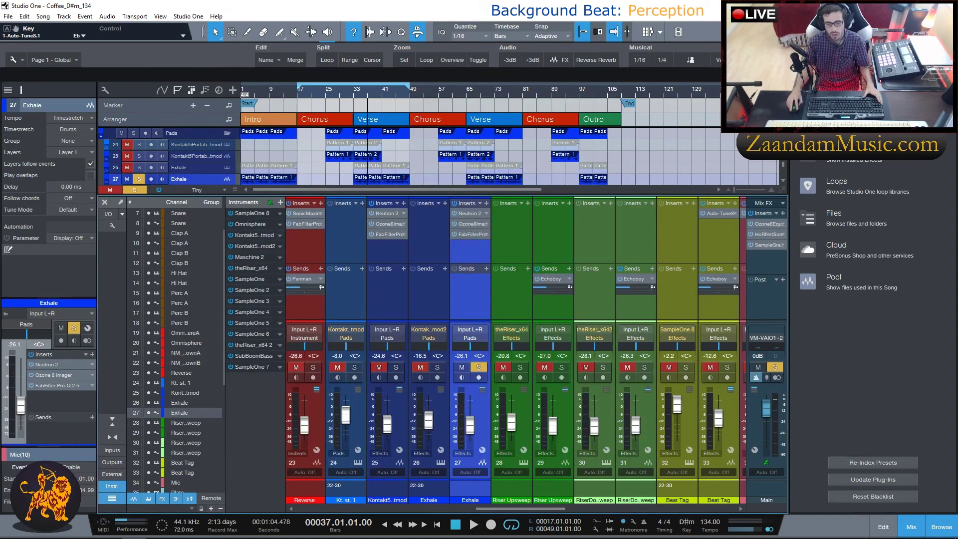
Inspect the Ozone 8 Imager band widths and the FabFilter Pro-Q 2 curve on the Exhale audio channel
{"action": "left_click", "coordinate": [470, 224]}
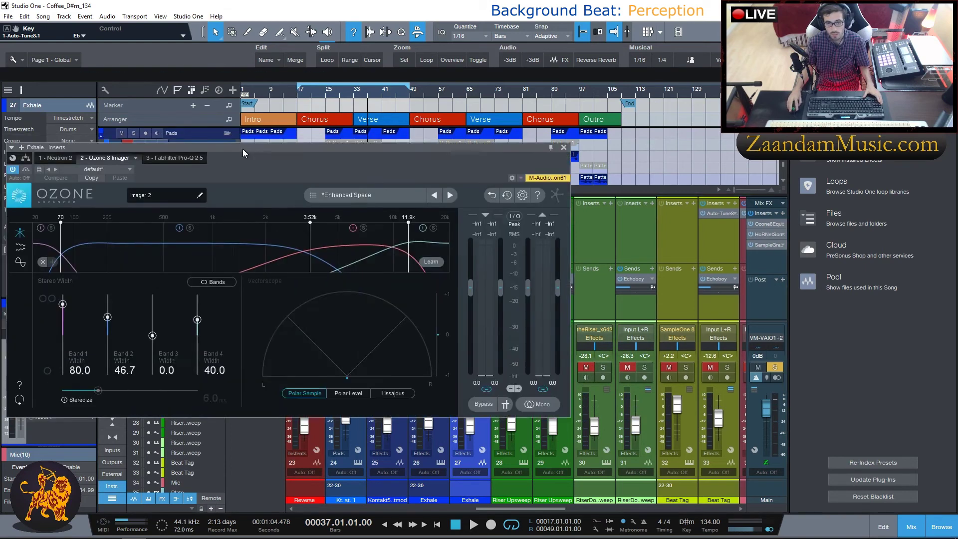
{"action": "left_click_drag", "start_coordinate": [242, 149], "coordinate": [360, 158]}
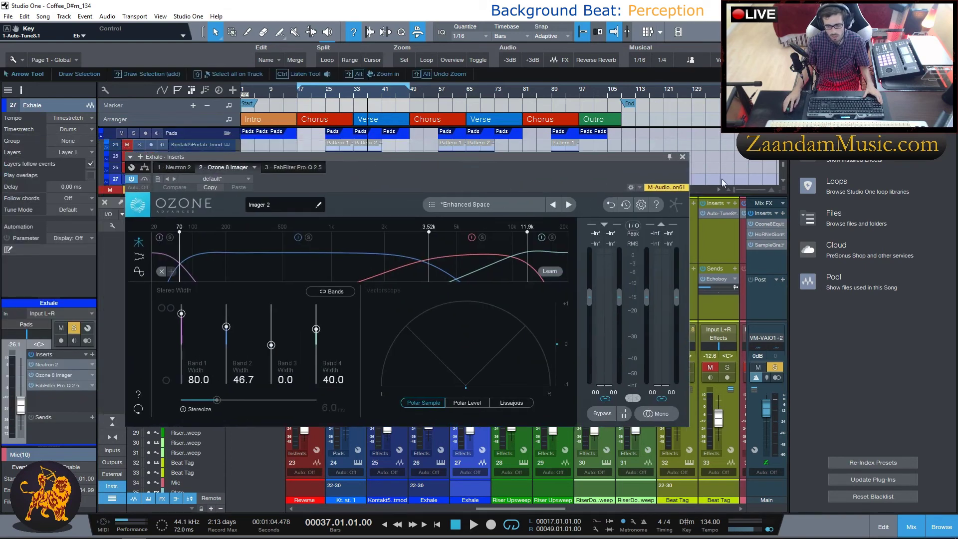
{"action": "left_click", "coordinate": [683, 158]}
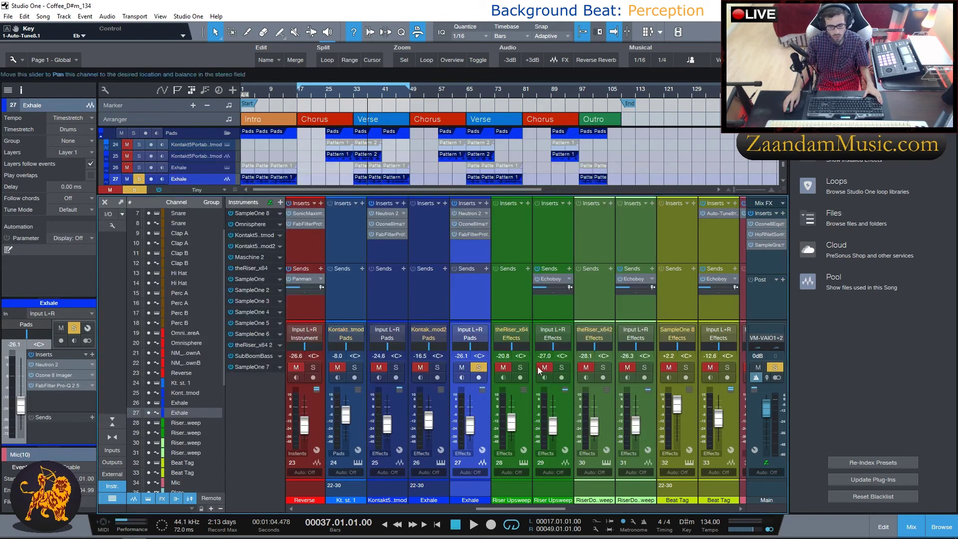
{"action": "left_click", "coordinate": [472, 234]}
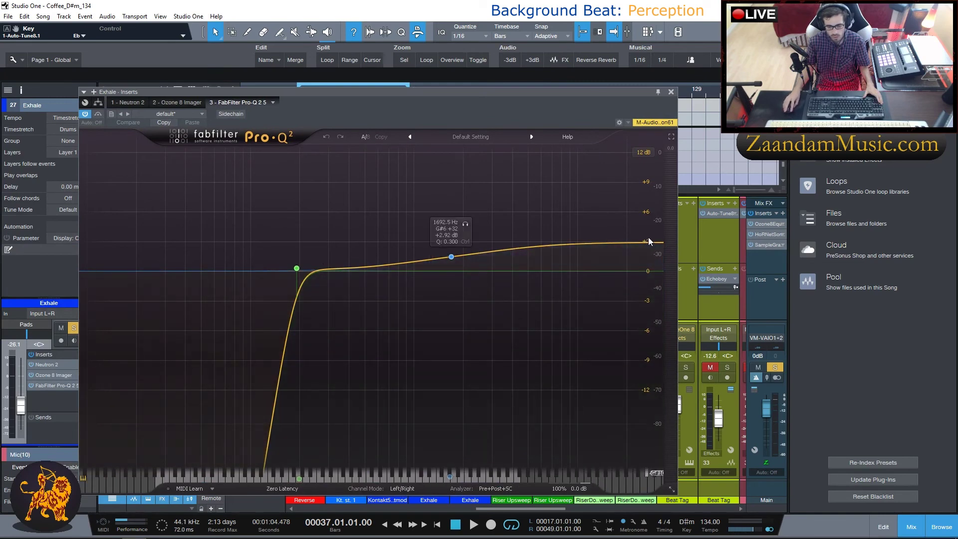
{"action": "left_click", "coordinate": [671, 93]}
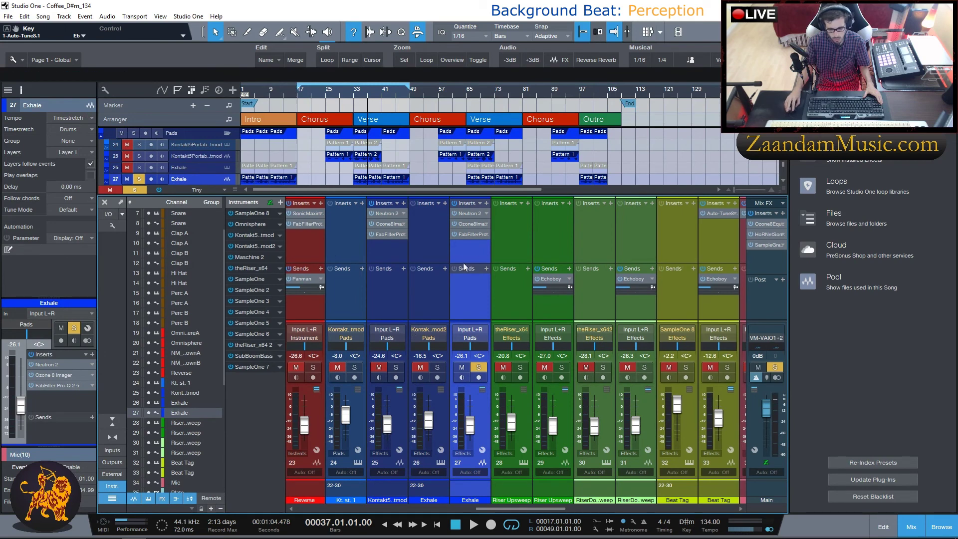
Select the Riser Upsweep and Riser Downsweep audio channels and review their Echoboy sends
{"action": "left_click_drag", "start_coordinate": [514, 509], "coordinate": [544, 505]}
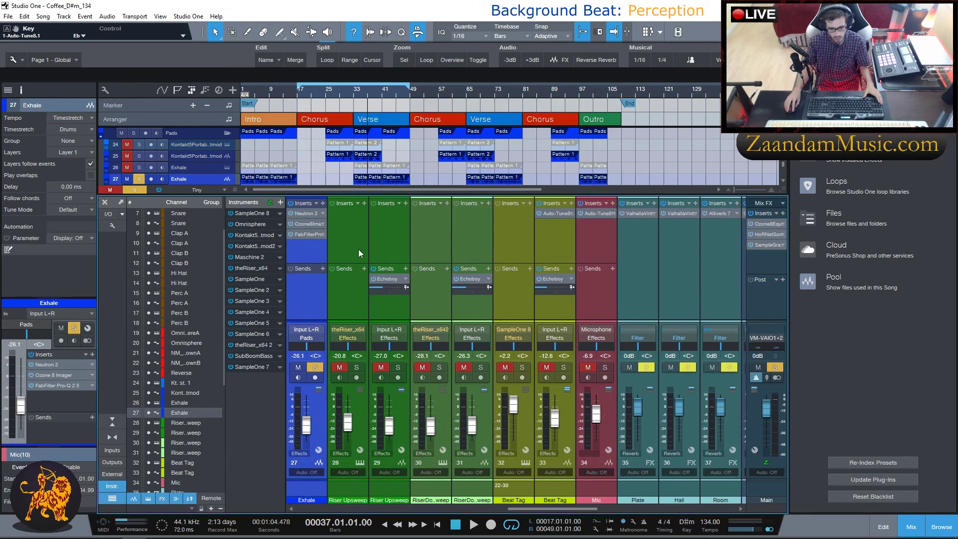
{"action": "left_click", "coordinate": [392, 236]}
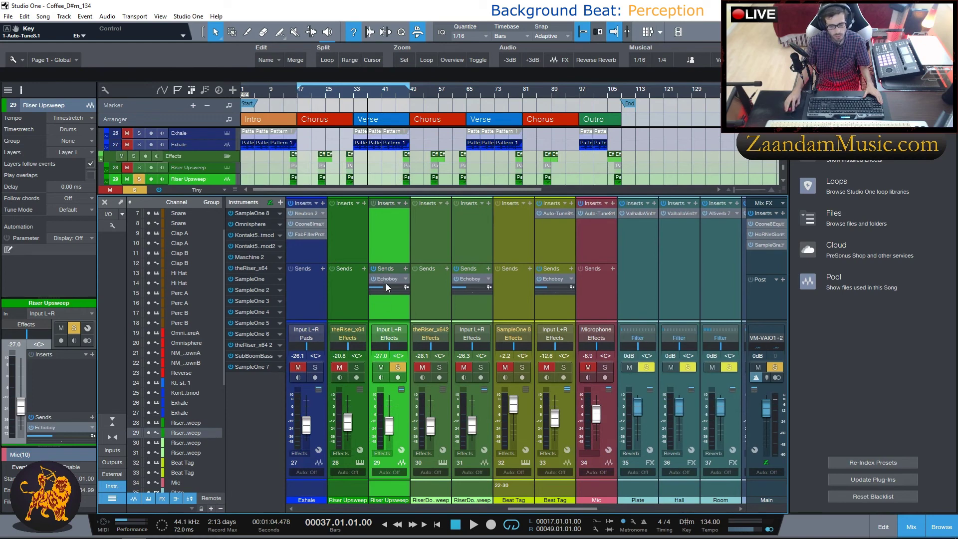
{"action": "scroll", "coordinate": [353, 296], "scroll_direction": "right", "scroll_amount": 1}
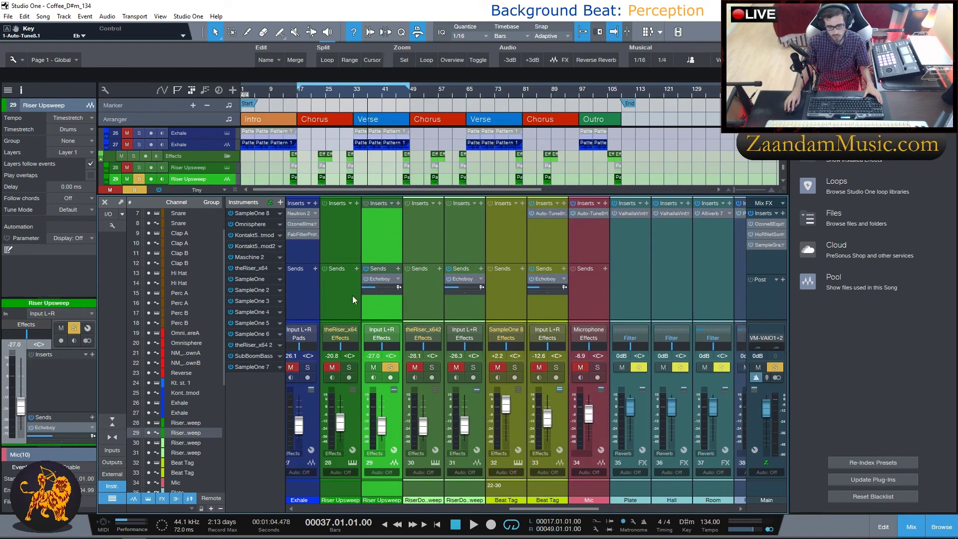
{"action": "scroll", "coordinate": [399, 260], "scroll_direction": "right", "scroll_amount": 2}
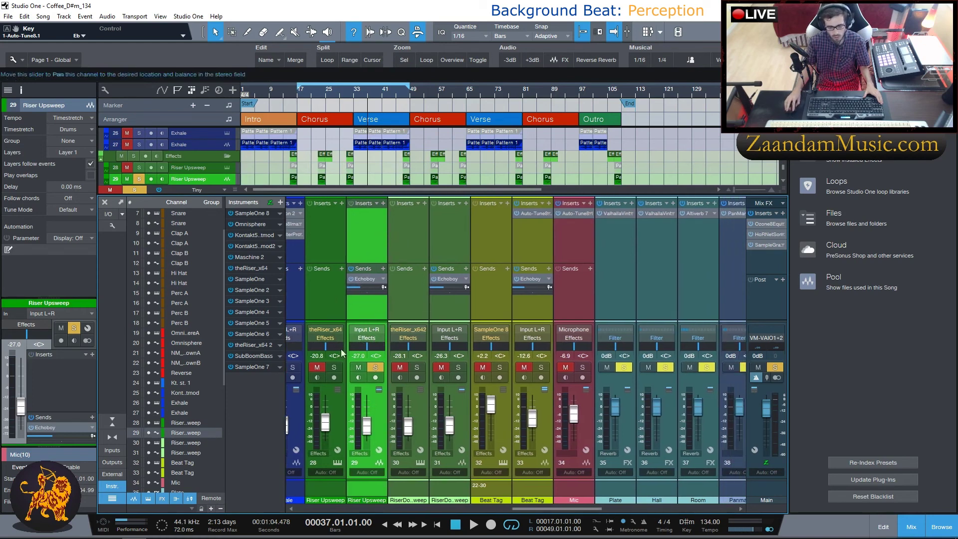
{"action": "scroll", "coordinate": [407, 226], "scroll_direction": "right", "scroll_amount": 3}
{"action": "left_click", "coordinate": [408, 235]}
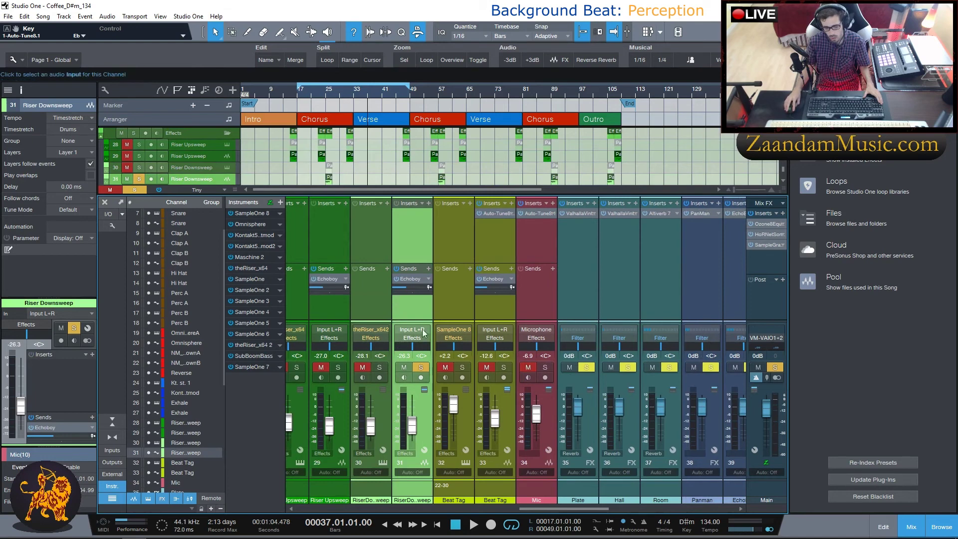
{"action": "scroll", "coordinate": [448, 233], "scroll_direction": "right", "scroll_amount": 1}
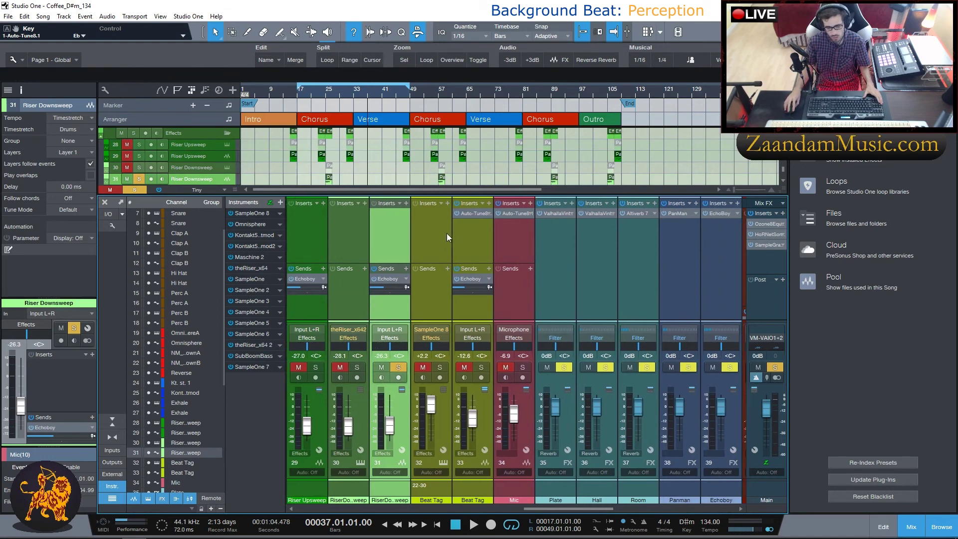
Select the Beat Tag audio channel and inspect its Auto-Tune 8 insert
{"action": "left_click", "coordinate": [437, 241]}
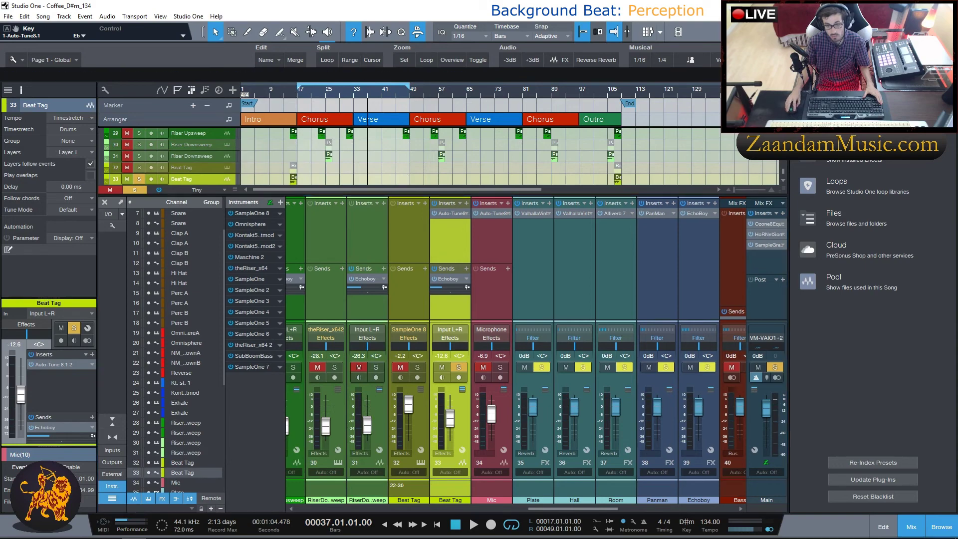
{"action": "left_click", "coordinate": [451, 214]}
{"action": "left_click_drag", "start_coordinate": [240, 185], "coordinate": [447, 152]}
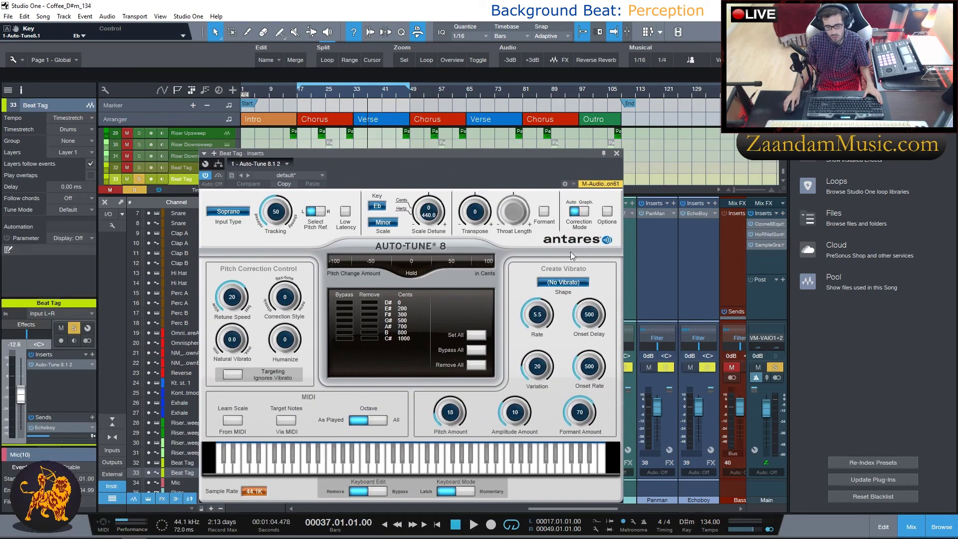
{"action": "left_click", "coordinate": [617, 153]}
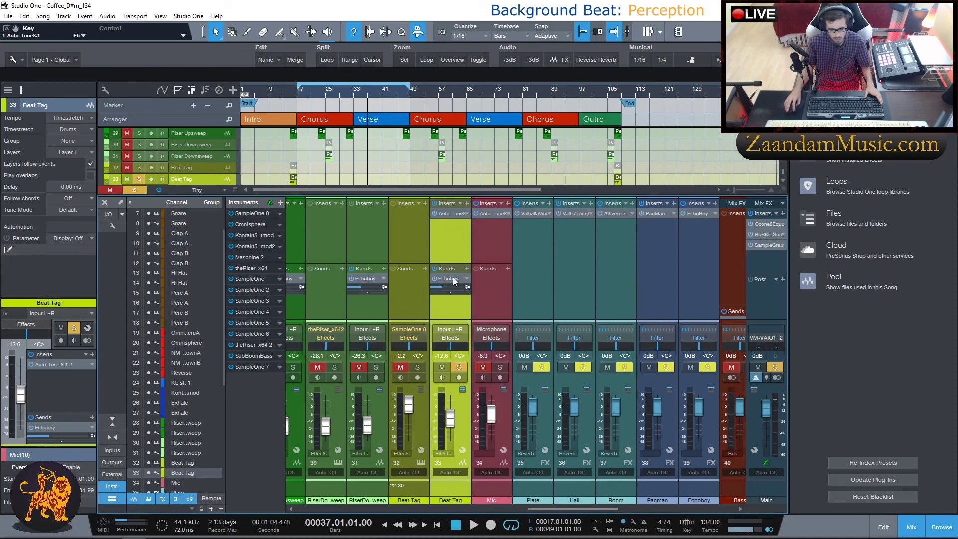
Select the Plate reverb channel and examine its ValhallaVintageVerb settings
{"action": "scroll", "coordinate": [492, 241], "scroll_direction": "right", "scroll_amount": 3}
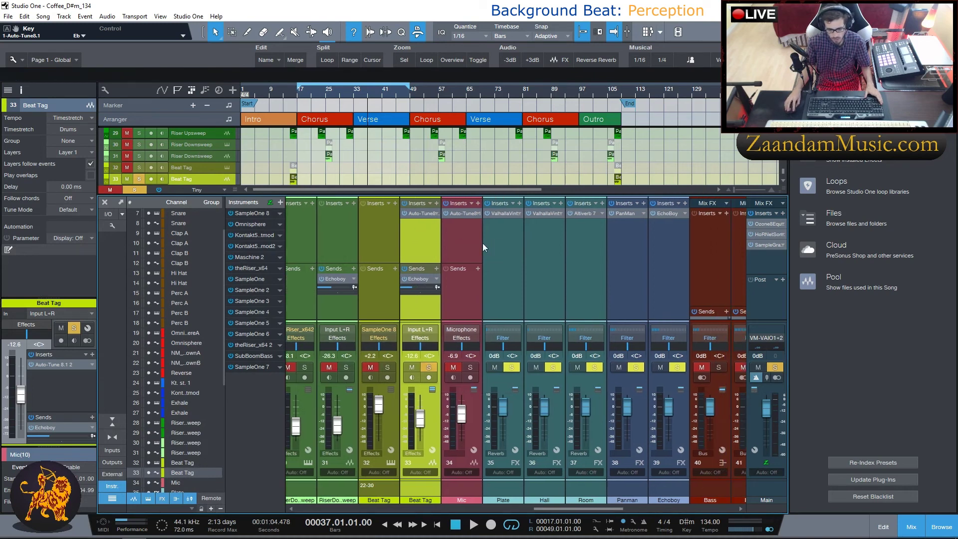
{"action": "scroll", "coordinate": [436, 232], "scroll_direction": "right", "scroll_amount": 1}
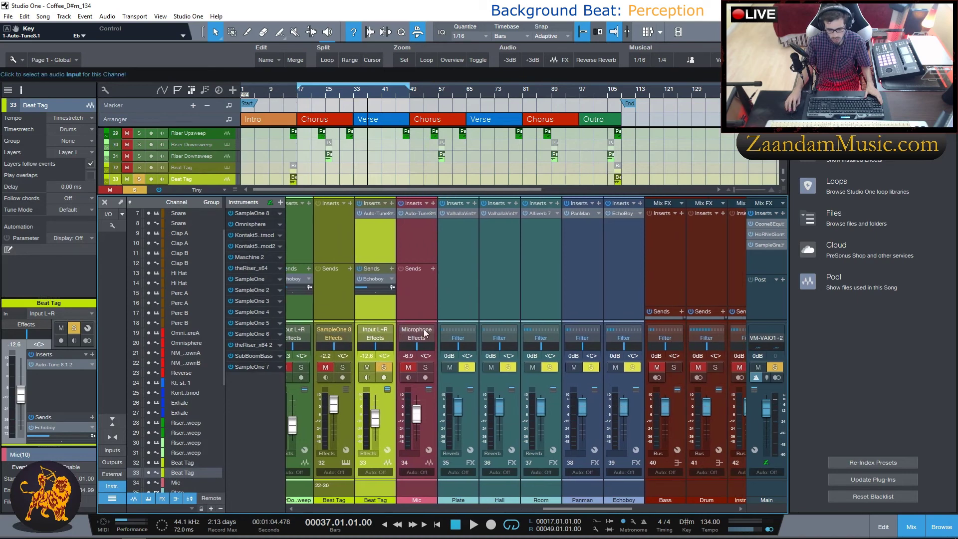
{"action": "scroll", "coordinate": [486, 283], "scroll_direction": "right", "scroll_amount": 1}
{"action": "left_click", "coordinate": [430, 274]}
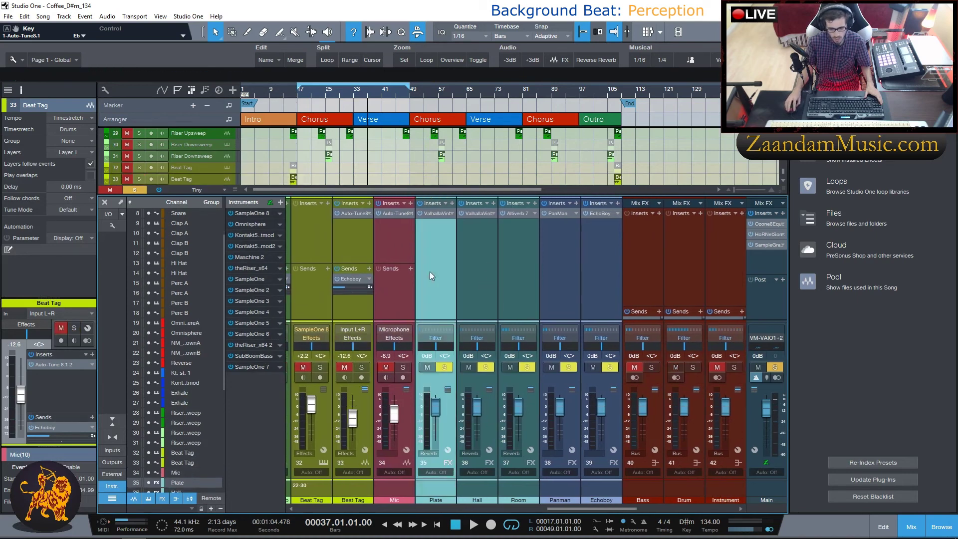
{"action": "scroll", "coordinate": [489, 267], "scroll_direction": "right", "scroll_amount": 1}
{"action": "scroll", "coordinate": [440, 269], "scroll_direction": "right", "scroll_amount": 3}
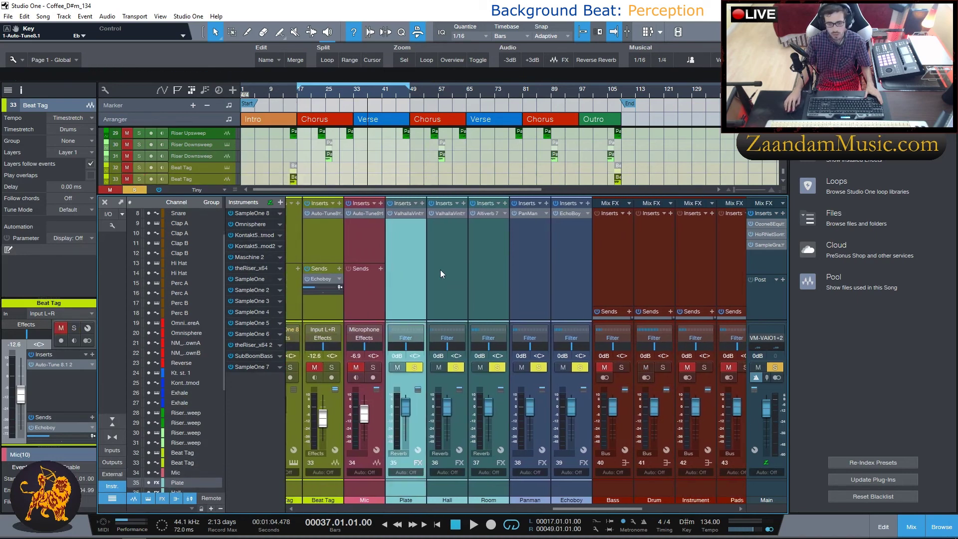
{"action": "left_click", "coordinate": [366, 213]}
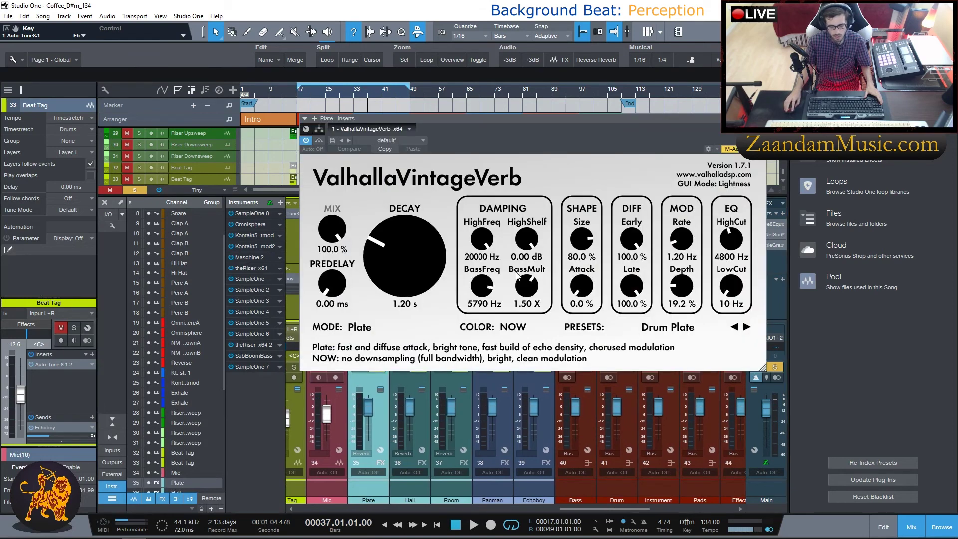
{"action": "left_click_drag", "start_coordinate": [384, 109], "coordinate": [305, 177]}
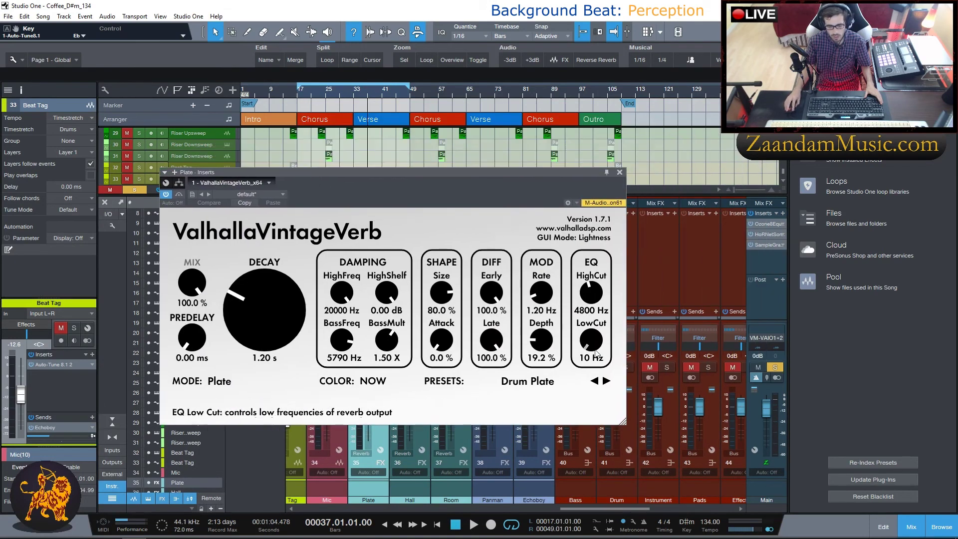
{"action": "left_click", "coordinate": [620, 173]}
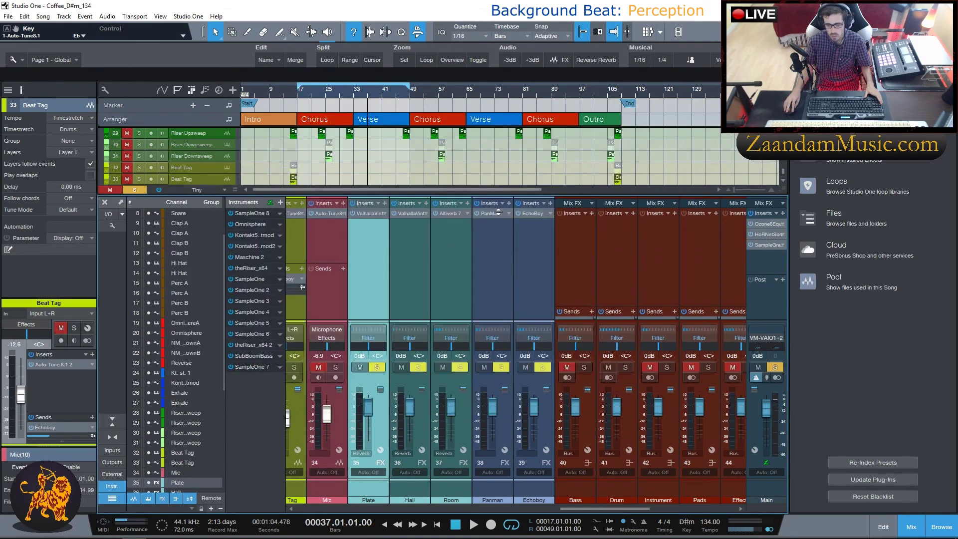
Select the Hall reverb channel and examine its ValhallaVintageVerb settings
{"action": "left_click", "coordinate": [403, 244]}
{"action": "left_click", "coordinate": [411, 213]}
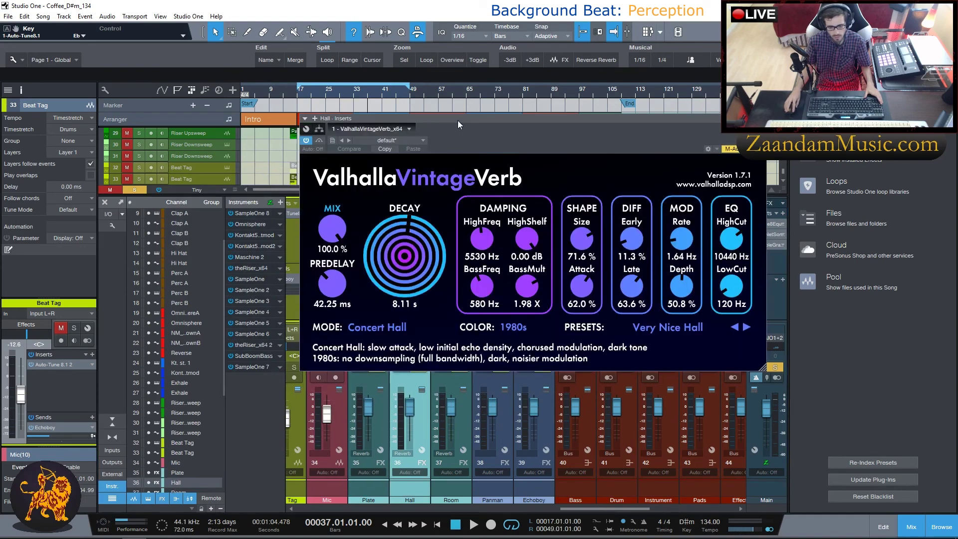
{"action": "left_click_drag", "start_coordinate": [458, 121], "coordinate": [458, 201]}
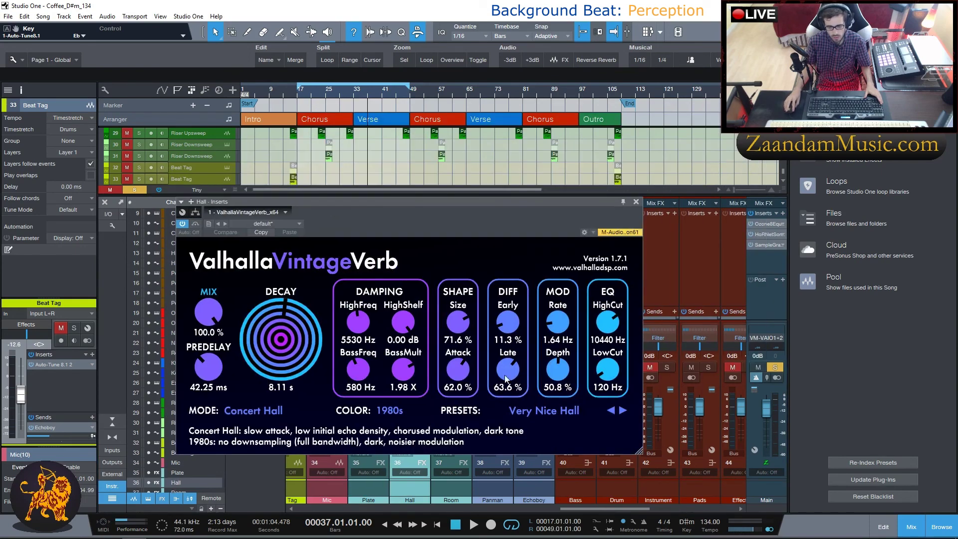
{"action": "left_click", "coordinate": [636, 202]}
Select the Room reverb channel and inspect its Altiverb 7 insert
{"action": "left_click", "coordinate": [456, 245]}
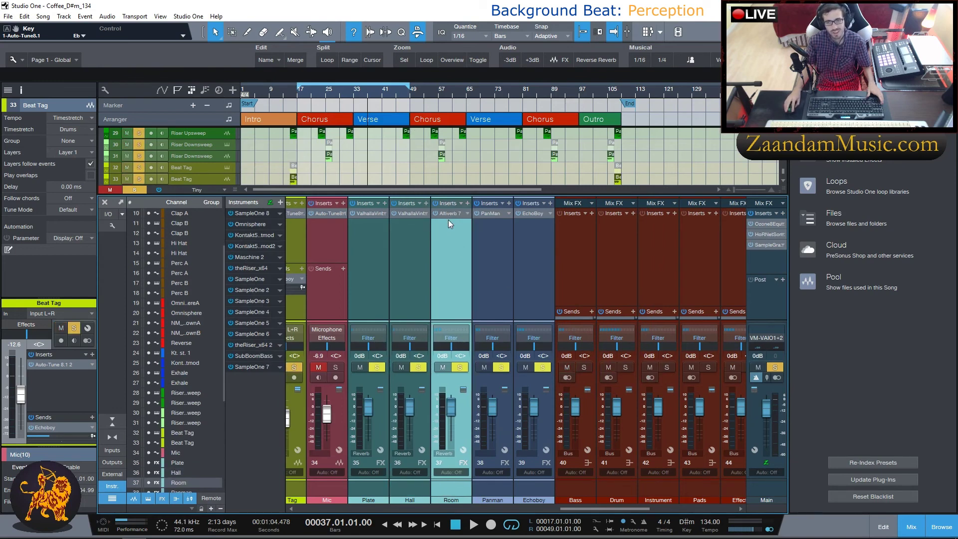
{"action": "left_click", "coordinate": [448, 214]}
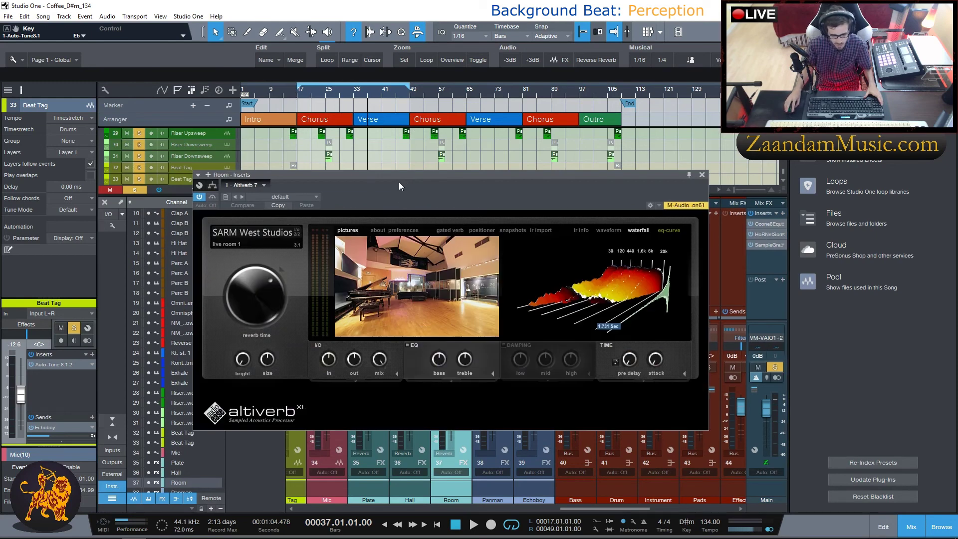
{"action": "left_click_drag", "start_coordinate": [399, 181], "coordinate": [360, 206]}
{"action": "left_click", "coordinate": [663, 199]}
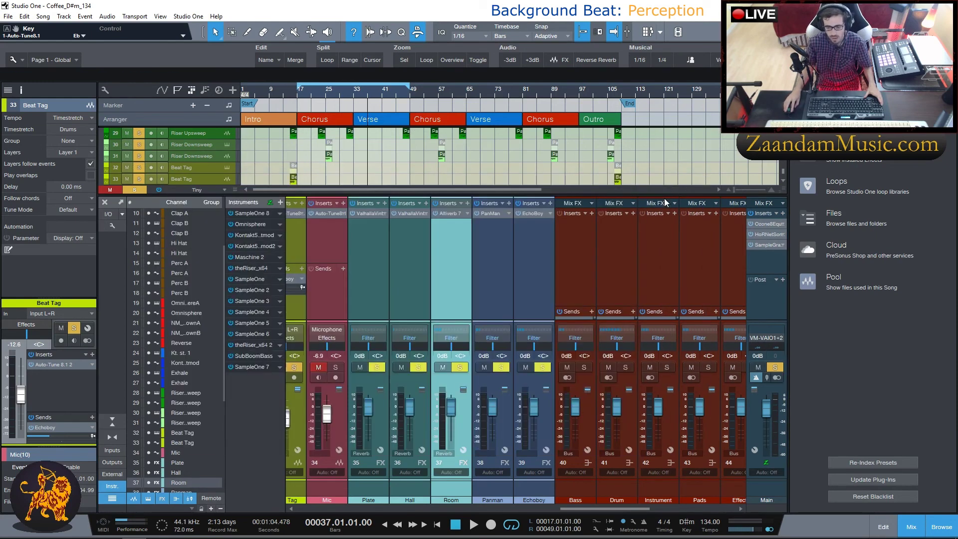
Select the Panman effects channel and examine its PanMan insert settings
{"action": "left_click", "coordinate": [489, 250]}
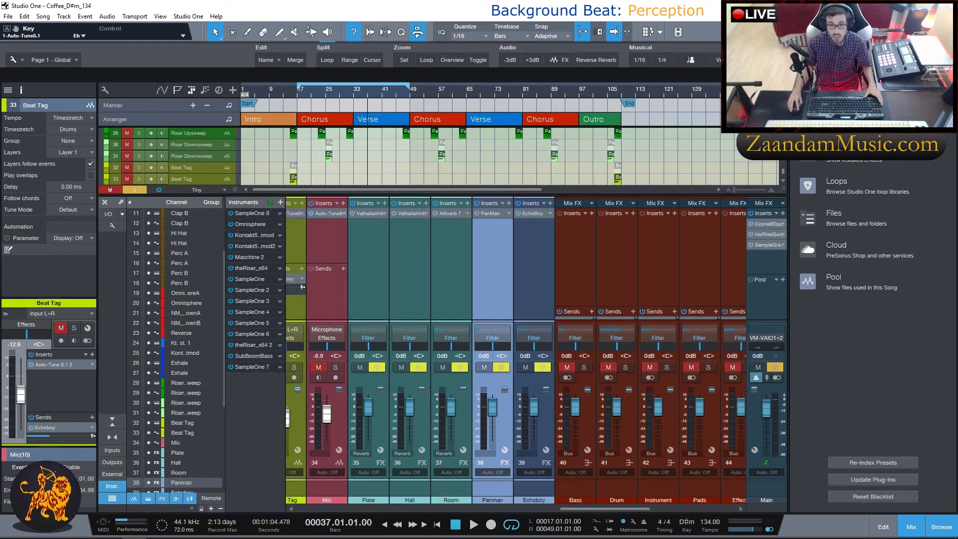
{"action": "left_click_drag", "start_coordinate": [275, 214], "coordinate": [419, 226]}
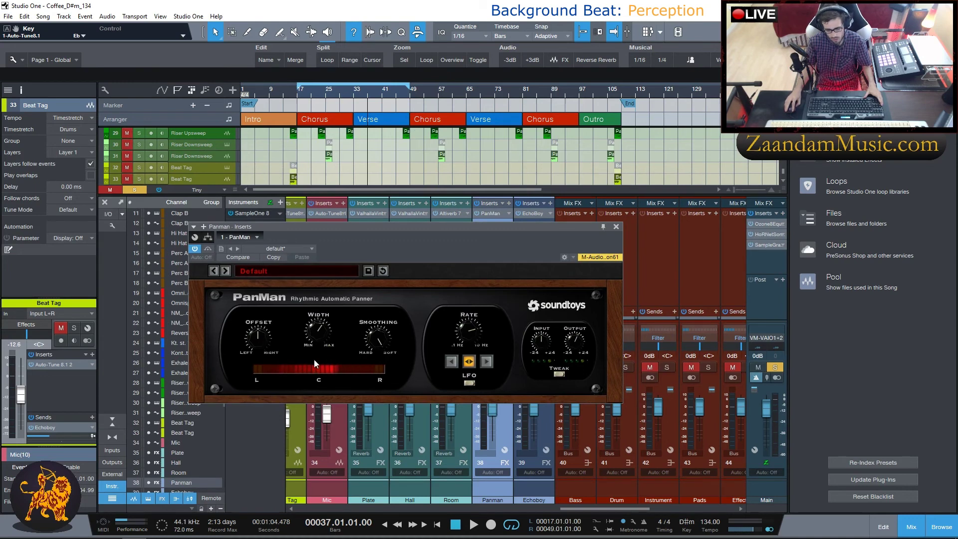
{"action": "left_click", "coordinate": [617, 230]}
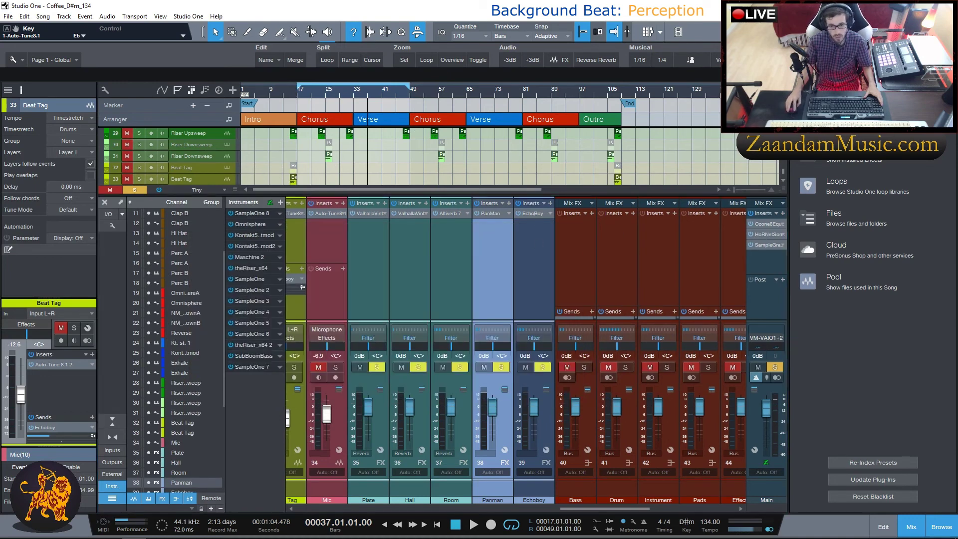
Examine the Echoboy channel's EchoBoy insert and browse its Style Tour and Classics presets, keeping the current preset
{"action": "double_click", "coordinate": [532, 214]}
{"action": "left_click_drag", "start_coordinate": [153, 72], "coordinate": [360, 176]}
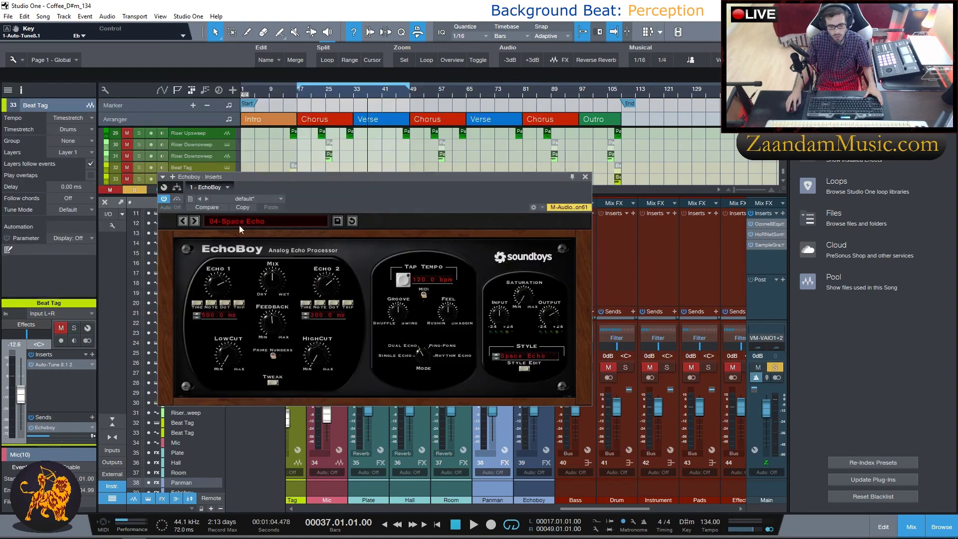
{"action": "left_click", "coordinate": [253, 223]}
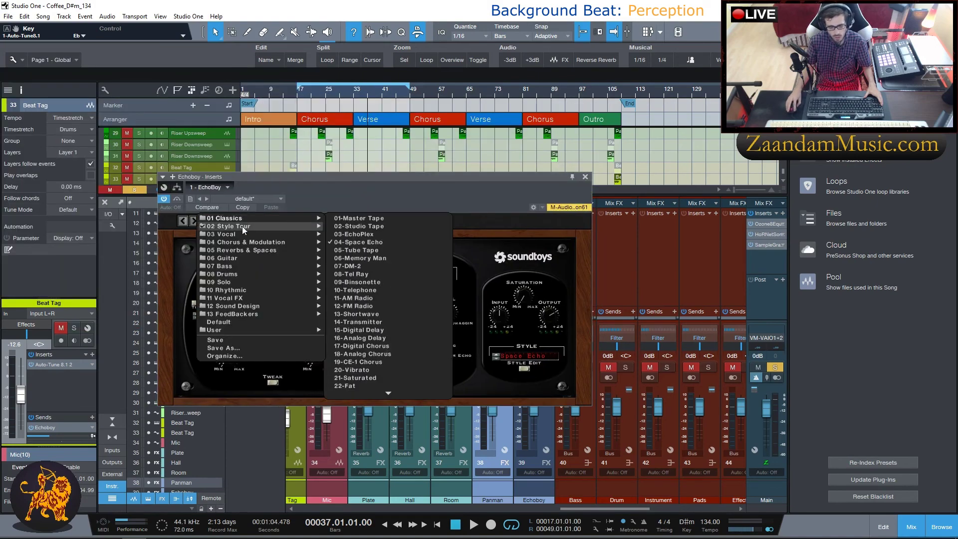
{"action": "mouse_move", "coordinate": [299, 218]}
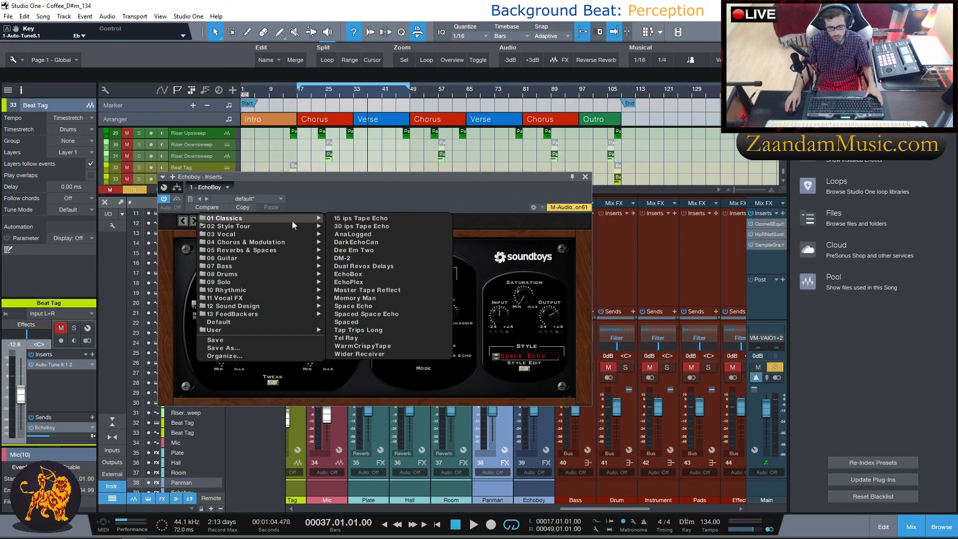
{"action": "left_click", "coordinate": [170, 220]}
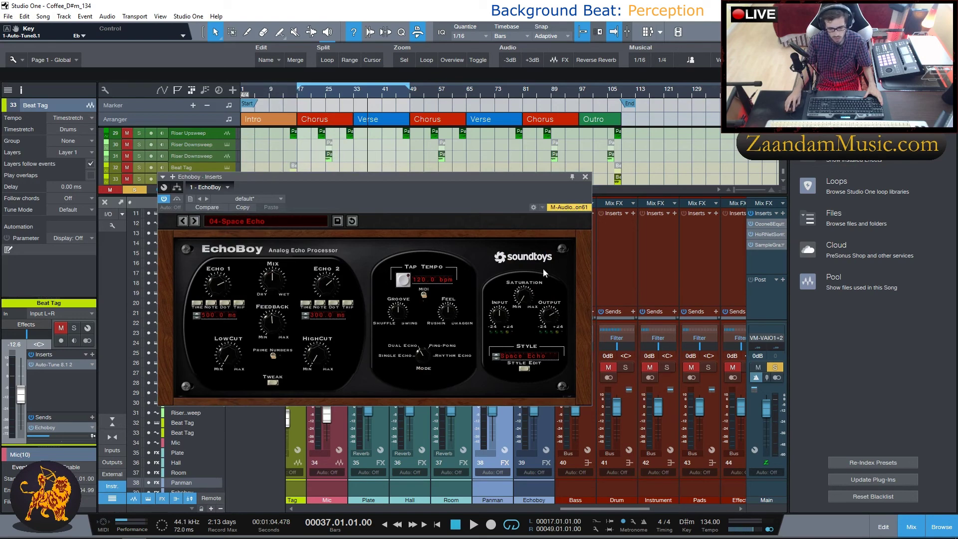
{"action": "left_click", "coordinate": [585, 177]}
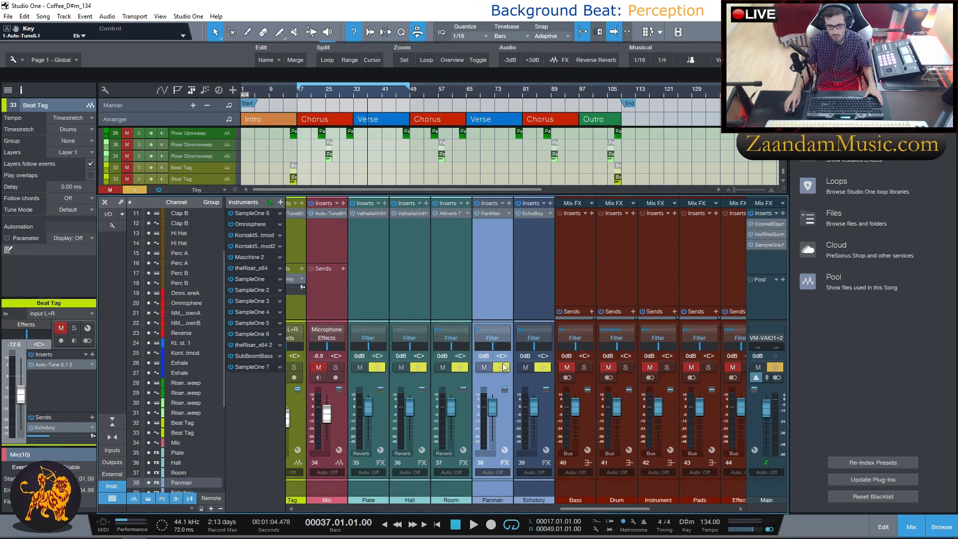
{"action": "left_click", "coordinate": [537, 265]}
Select the Bass bus channel and enlarge the console's sends area to reveal the bus channels' sends
{"action": "scroll", "coordinate": [524, 275], "scroll_direction": "right", "scroll_amount": 1}
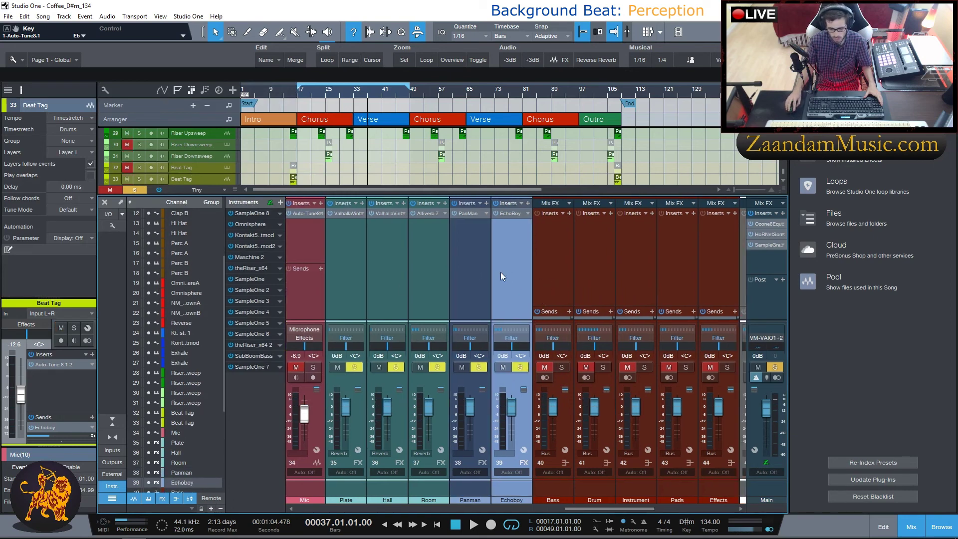
{"action": "scroll", "coordinate": [466, 262], "scroll_direction": "right", "scroll_amount": 4}
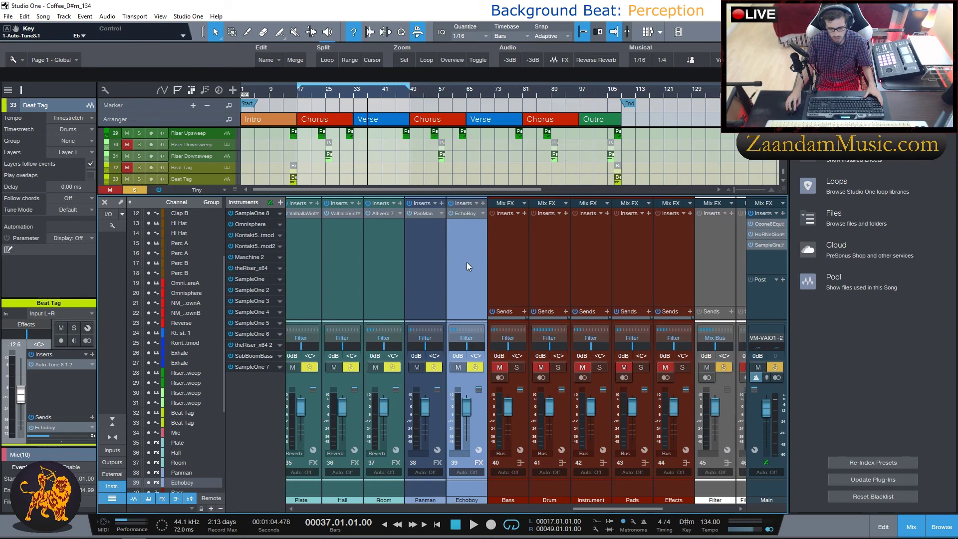
{"action": "scroll", "coordinate": [429, 254], "scroll_direction": "right", "scroll_amount": 2}
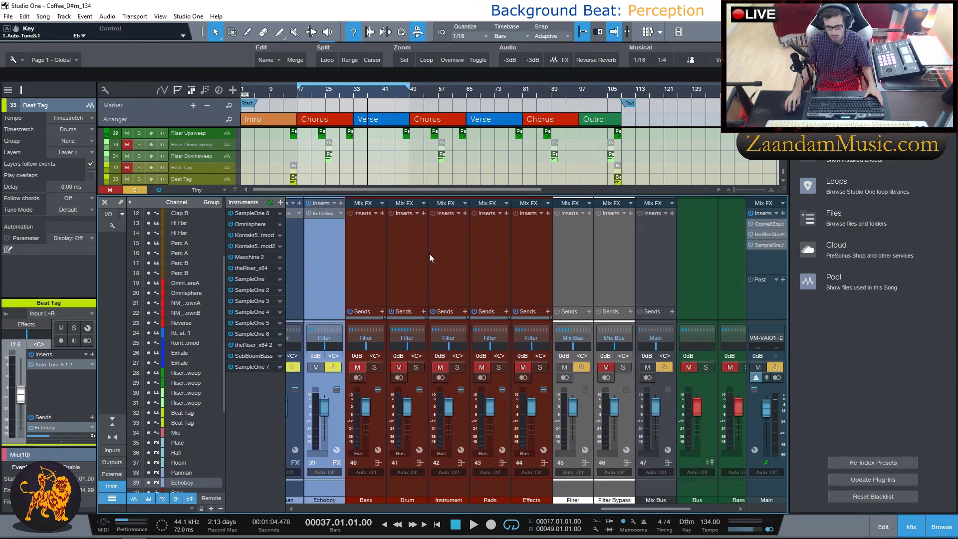
{"action": "left_click", "coordinate": [358, 284]}
{"action": "left_click_drag", "start_coordinate": [348, 305], "coordinate": [343, 251]}
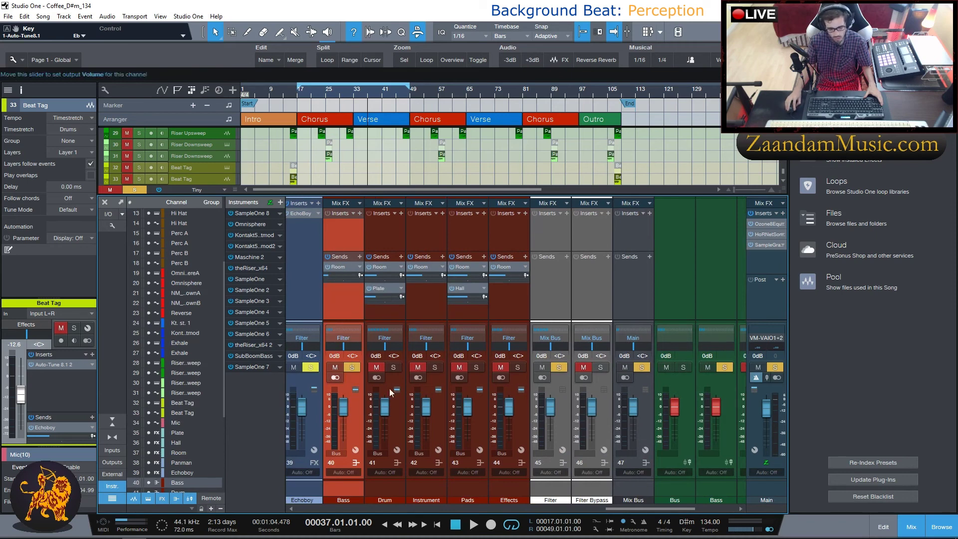
Select the Drum, Instrument, Pads and Effects bus channels one after another and review their reverb sends
{"action": "left_click", "coordinate": [376, 238]}
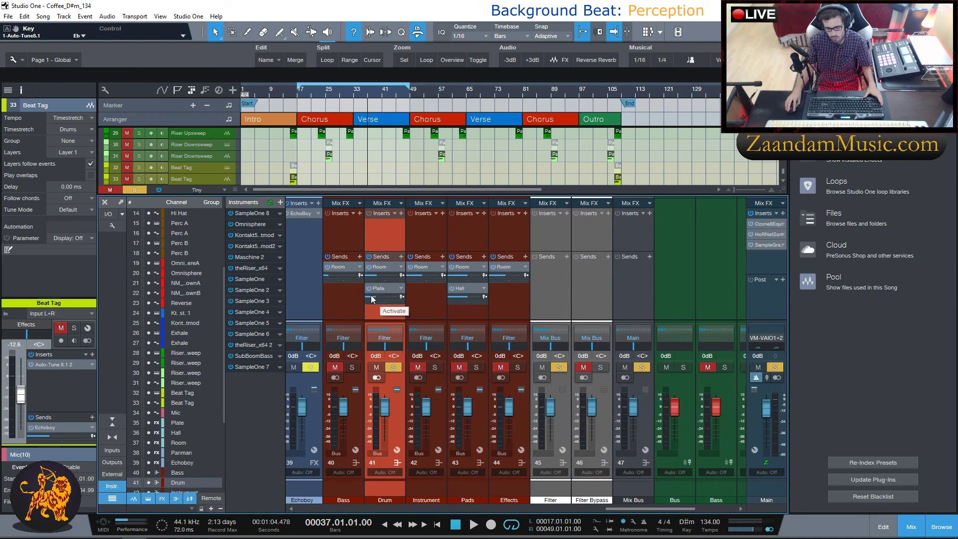
{"action": "left_click", "coordinate": [419, 242]}
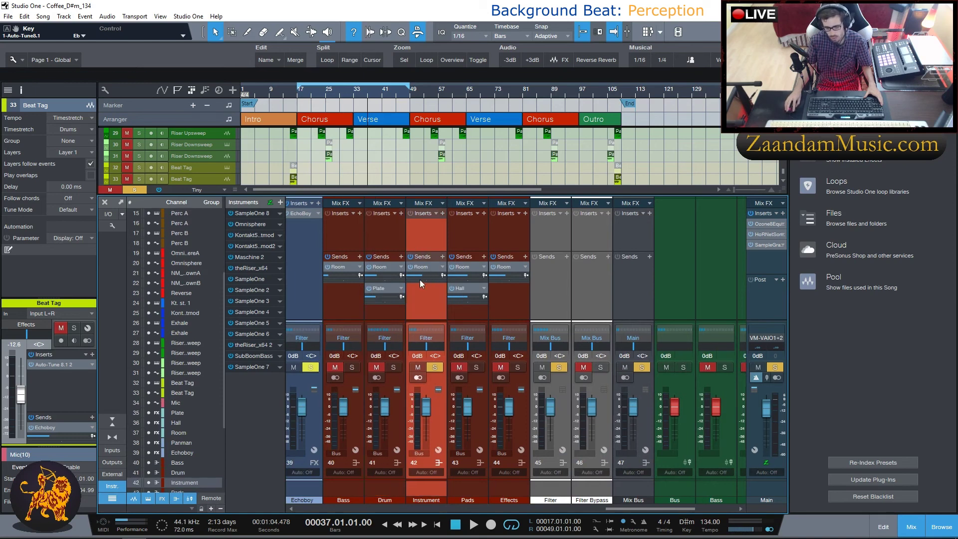
{"action": "left_click", "coordinate": [472, 241]}
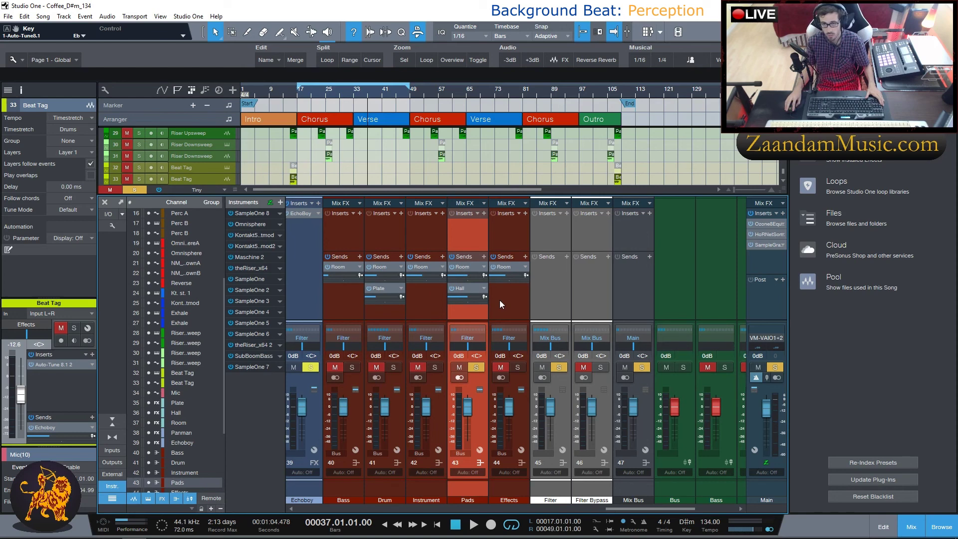
{"action": "left_click", "coordinate": [521, 287]}
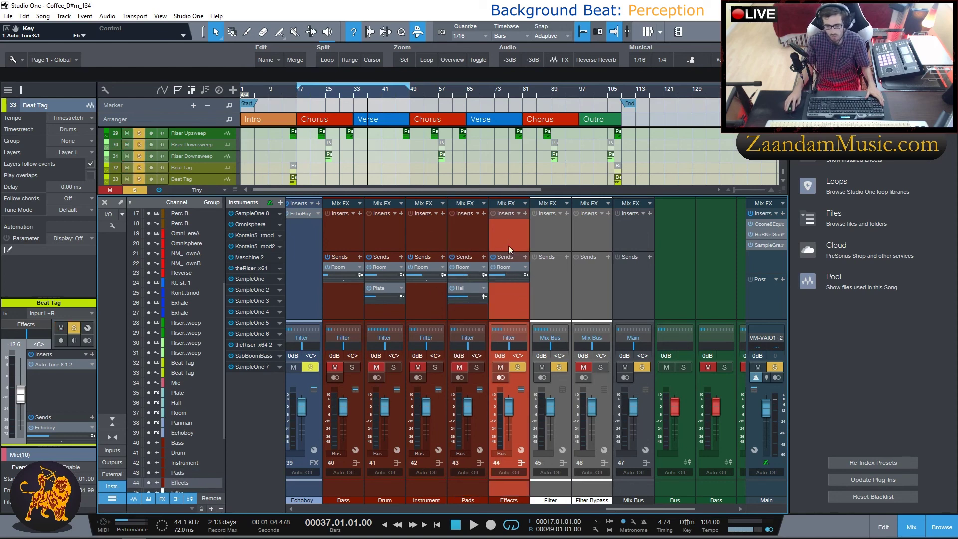
{"action": "left_click_drag", "start_coordinate": [499, 275], "coordinate": [506, 279]}
Select the Filter, Filter Bypass and Mix Bus channels in turn to review their output routing
{"action": "left_click", "coordinate": [553, 286]}
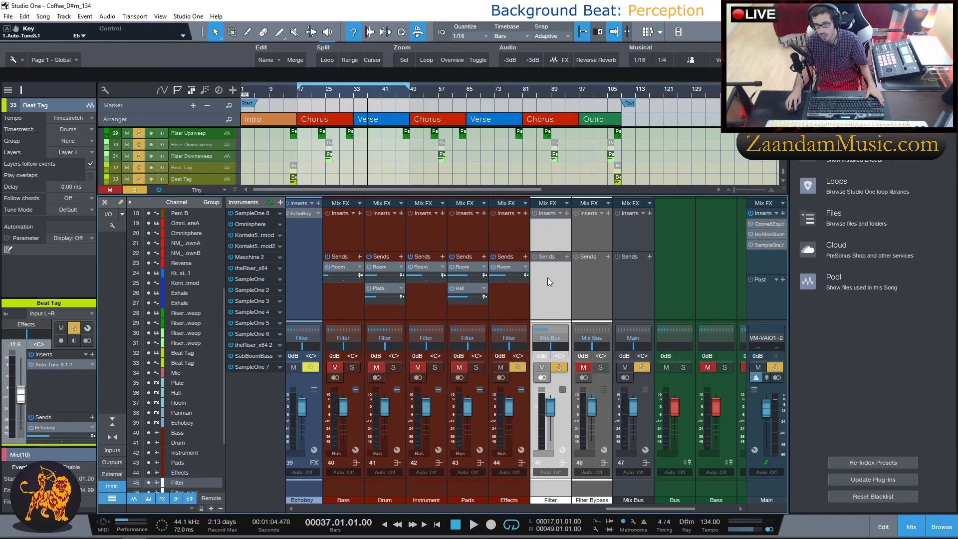
{"action": "left_click", "coordinate": [585, 289]}
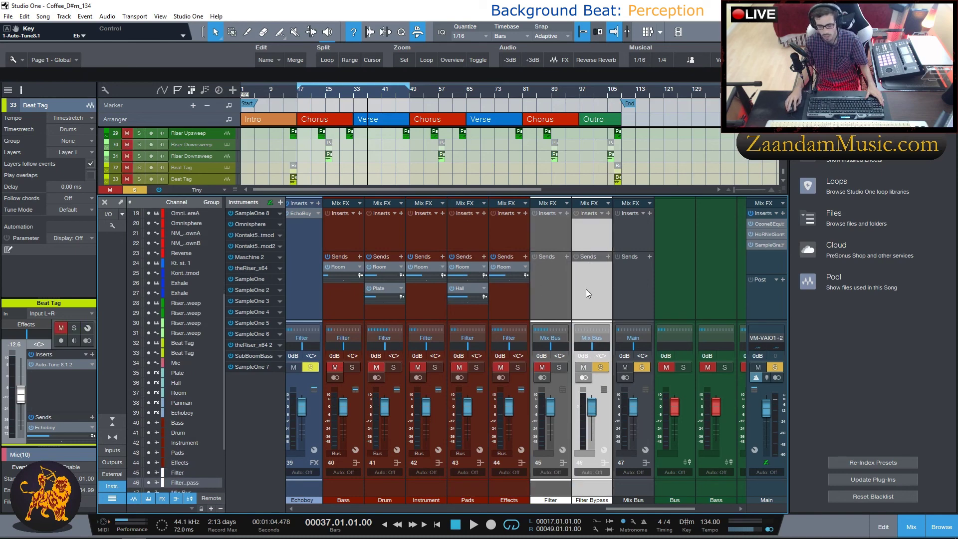
{"action": "left_click", "coordinate": [630, 301]}
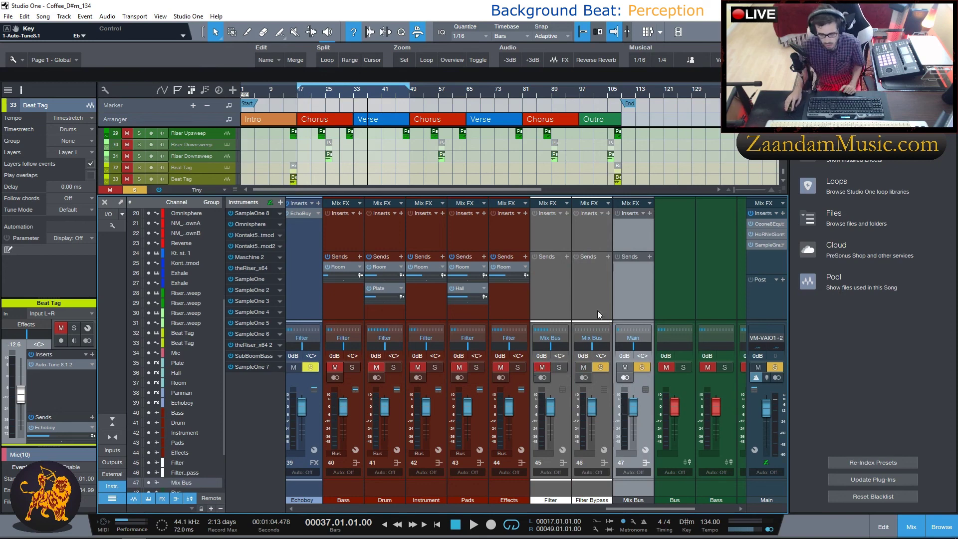
Select the Main output channel and examine its Ozone 8 Equalizer insert
{"action": "scroll", "coordinate": [678, 263], "scroll_direction": "down", "scroll_amount": 1}
{"action": "left_click_drag", "start_coordinate": [652, 508], "coordinate": [682, 507]}
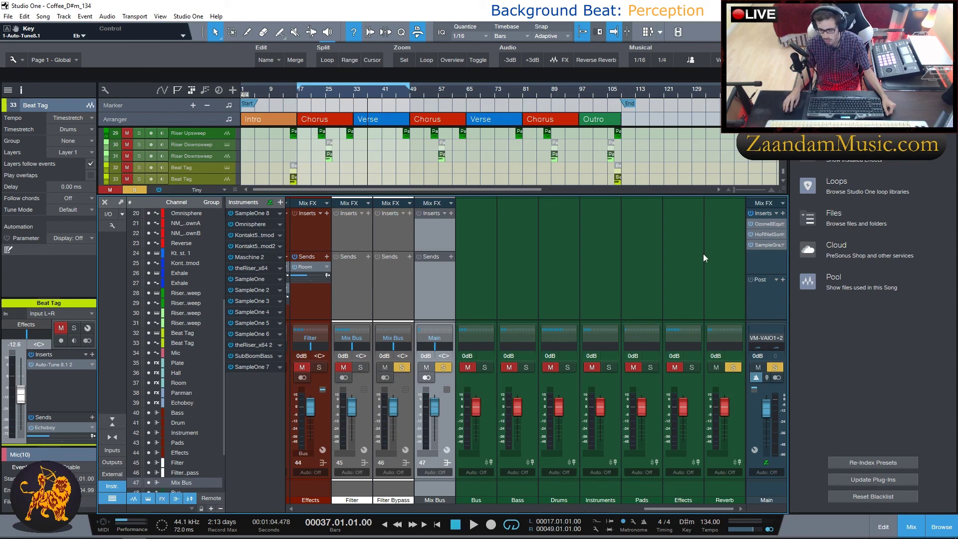
{"action": "left_click", "coordinate": [767, 266]}
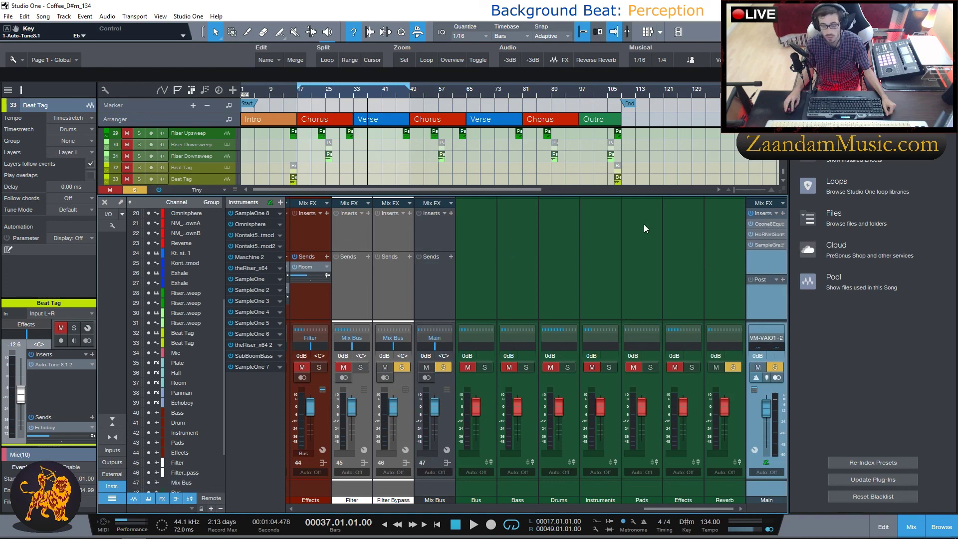
{"action": "left_click", "coordinate": [769, 224]}
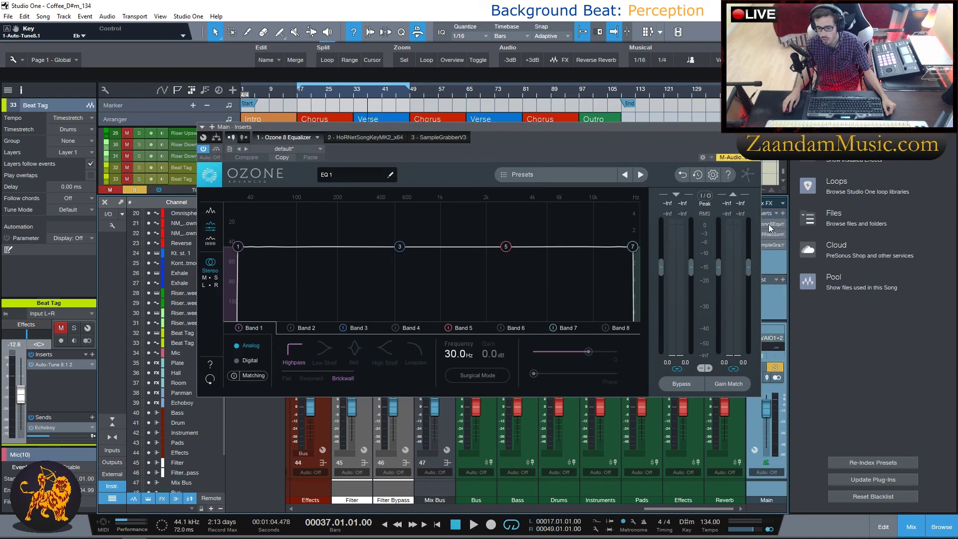
{"action": "left_click_drag", "start_coordinate": [646, 127], "coordinate": [574, 155]}
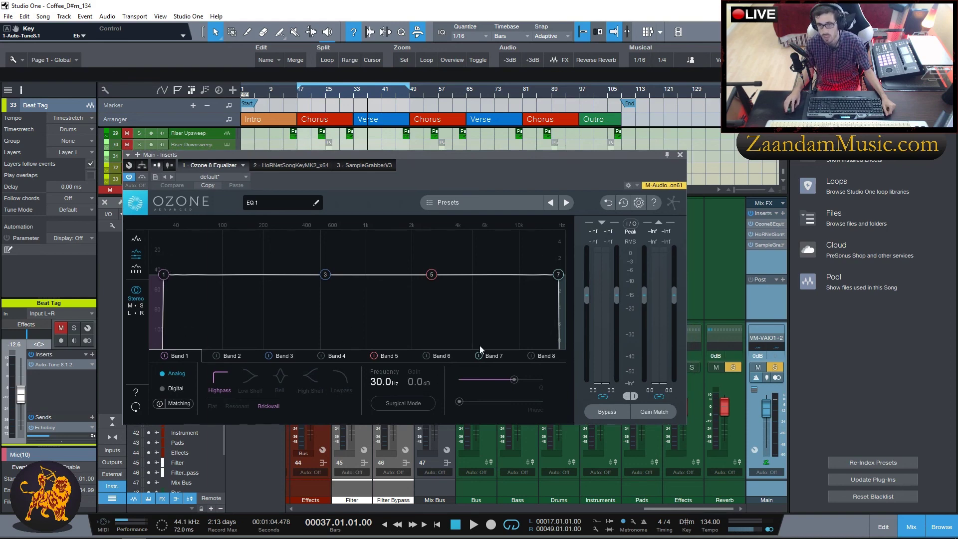
{"action": "left_click", "coordinate": [680, 154]}
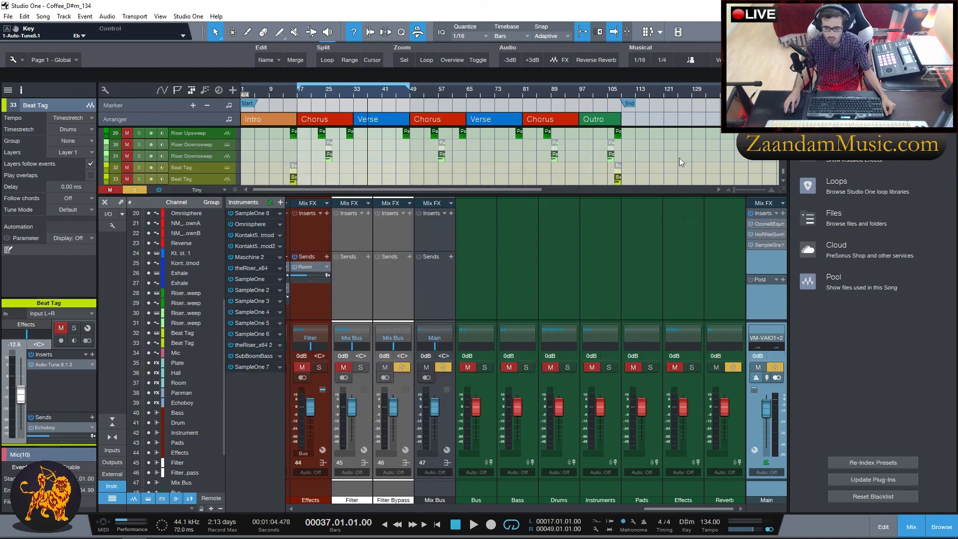
Examine the Main channel's HoRNet SongKey MK2 insert and select its SampleGrabber insert
{"action": "left_click", "coordinate": [768, 234]}
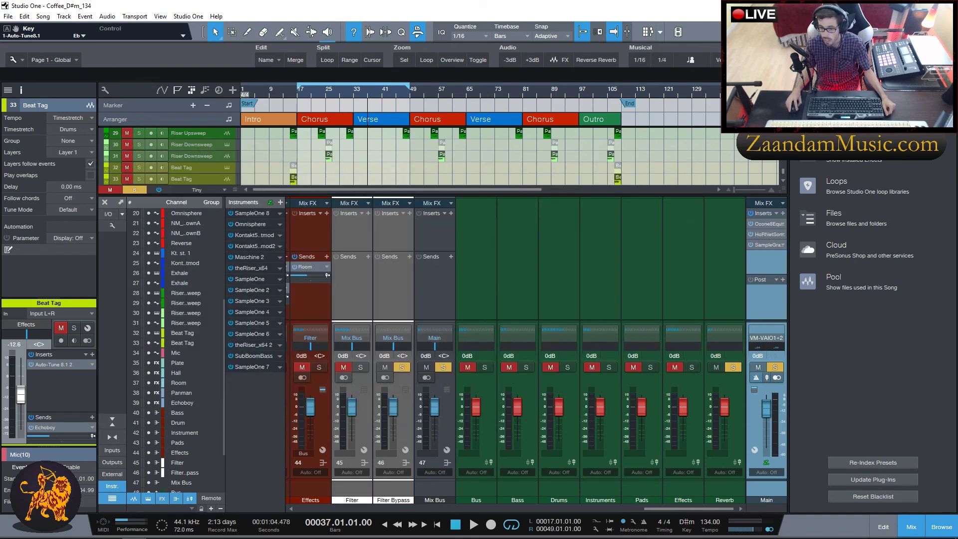
{"action": "left_click_drag", "start_coordinate": [102, 281], "coordinate": [488, 228]}
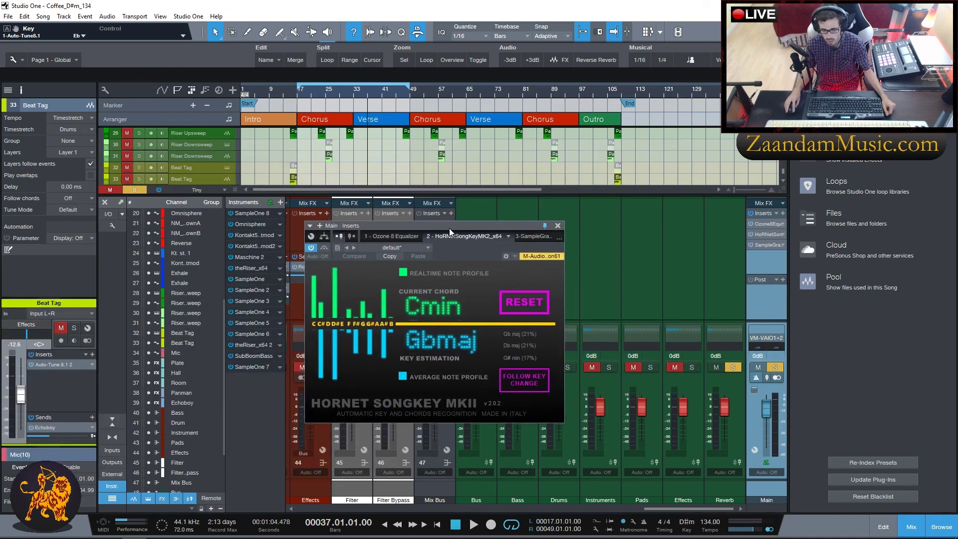
{"action": "left_click", "coordinate": [558, 226]}
{"action": "left_click", "coordinate": [650, 322]}
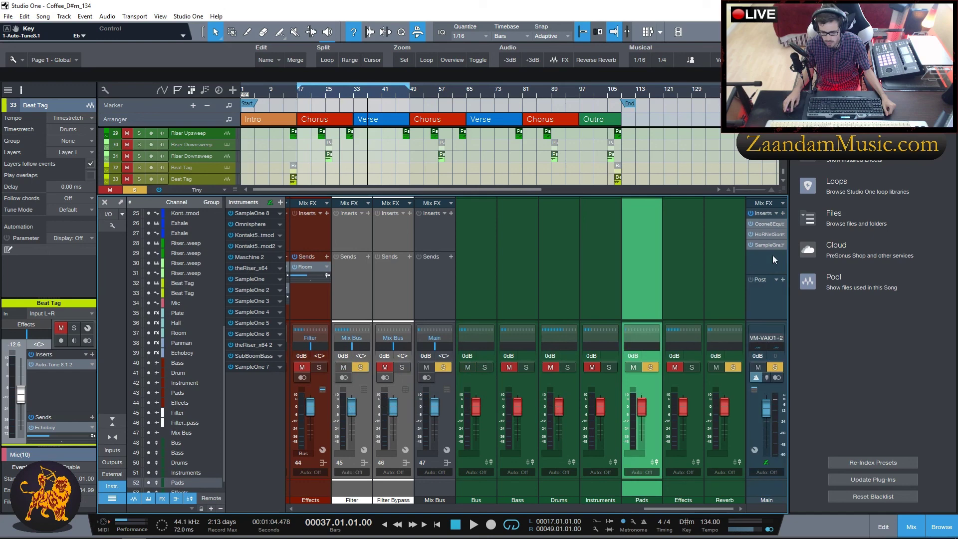
{"action": "left_click", "coordinate": [766, 246]}
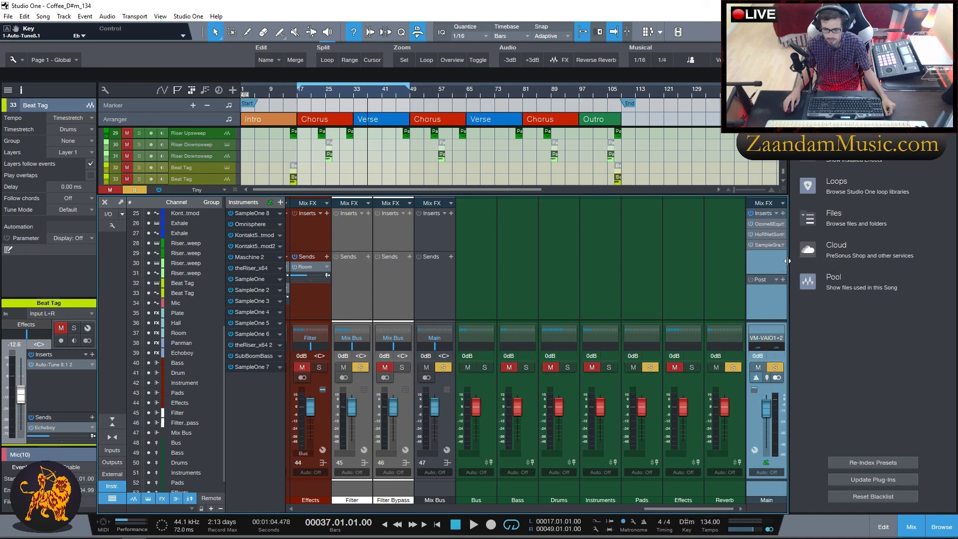
Hide the mix console and the browser to show the full arrangement
{"action": "left_click", "coordinate": [912, 528]}
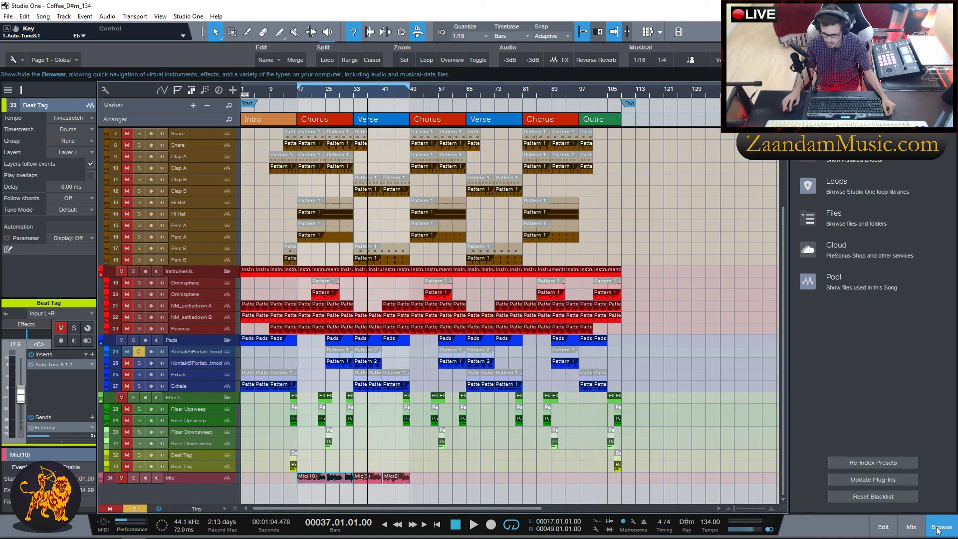
{"action": "left_click", "coordinate": [939, 529]}
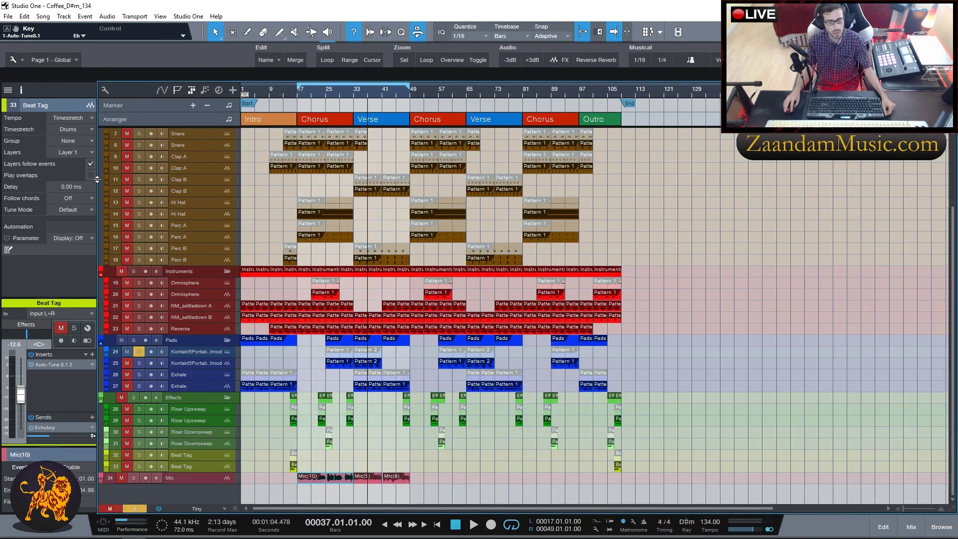